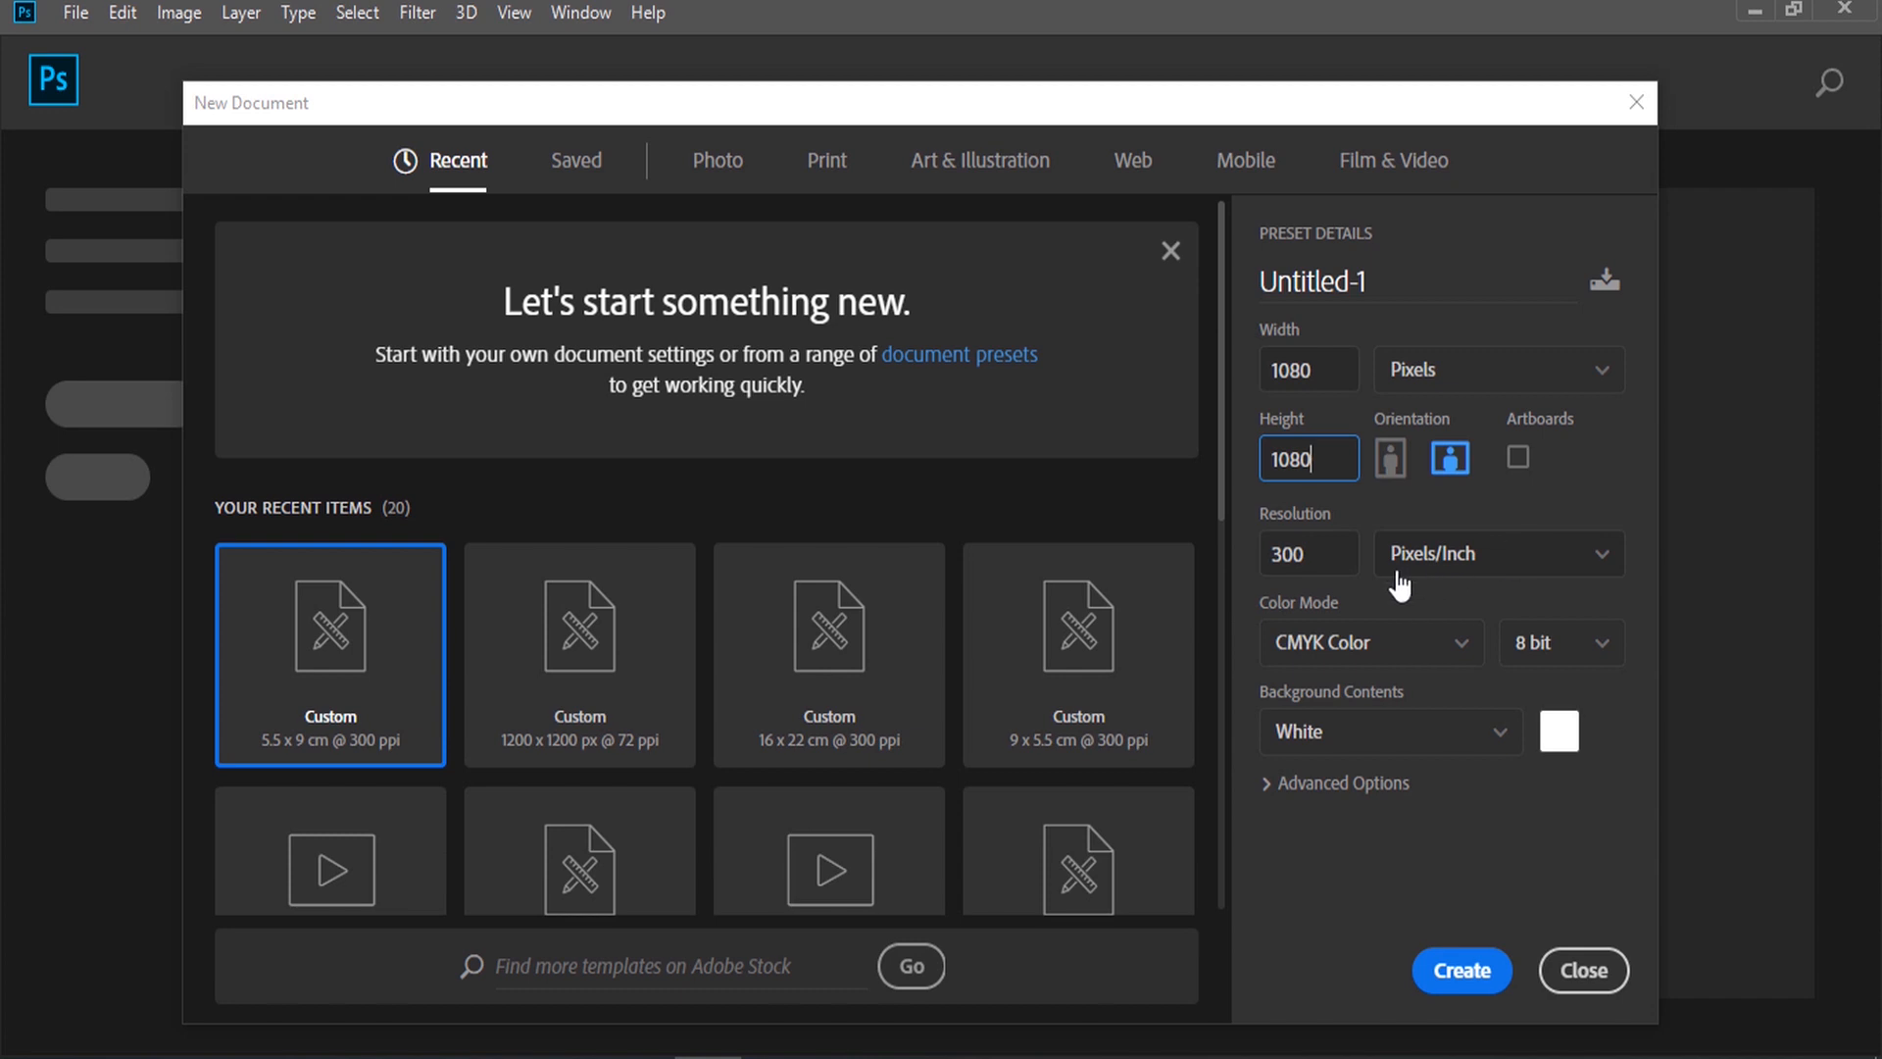
Step: Create the new document with a resolution of 72 pixels/inch and the RGB Color mode
{"action": "type", "text": "2"}
{"action": "left_click", "coordinate": [1345, 647]}
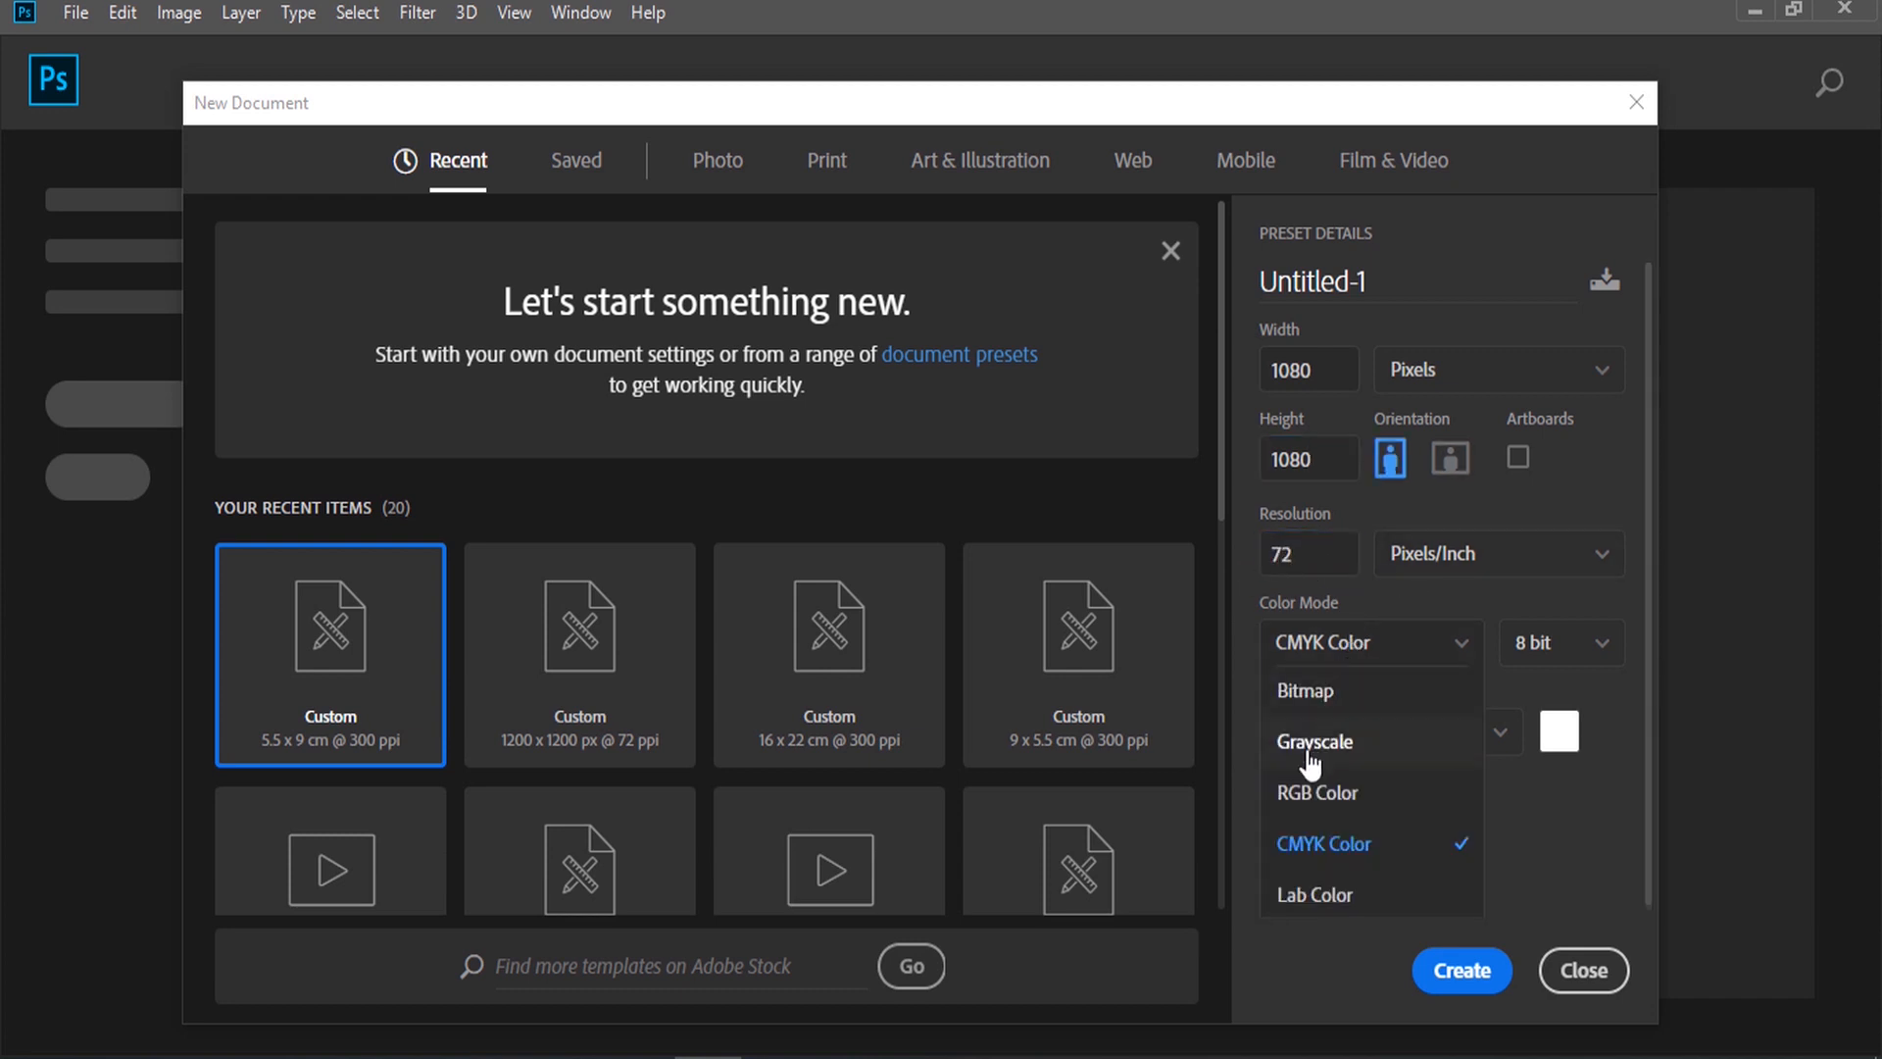
{"action": "left_click", "coordinate": [1311, 792]}
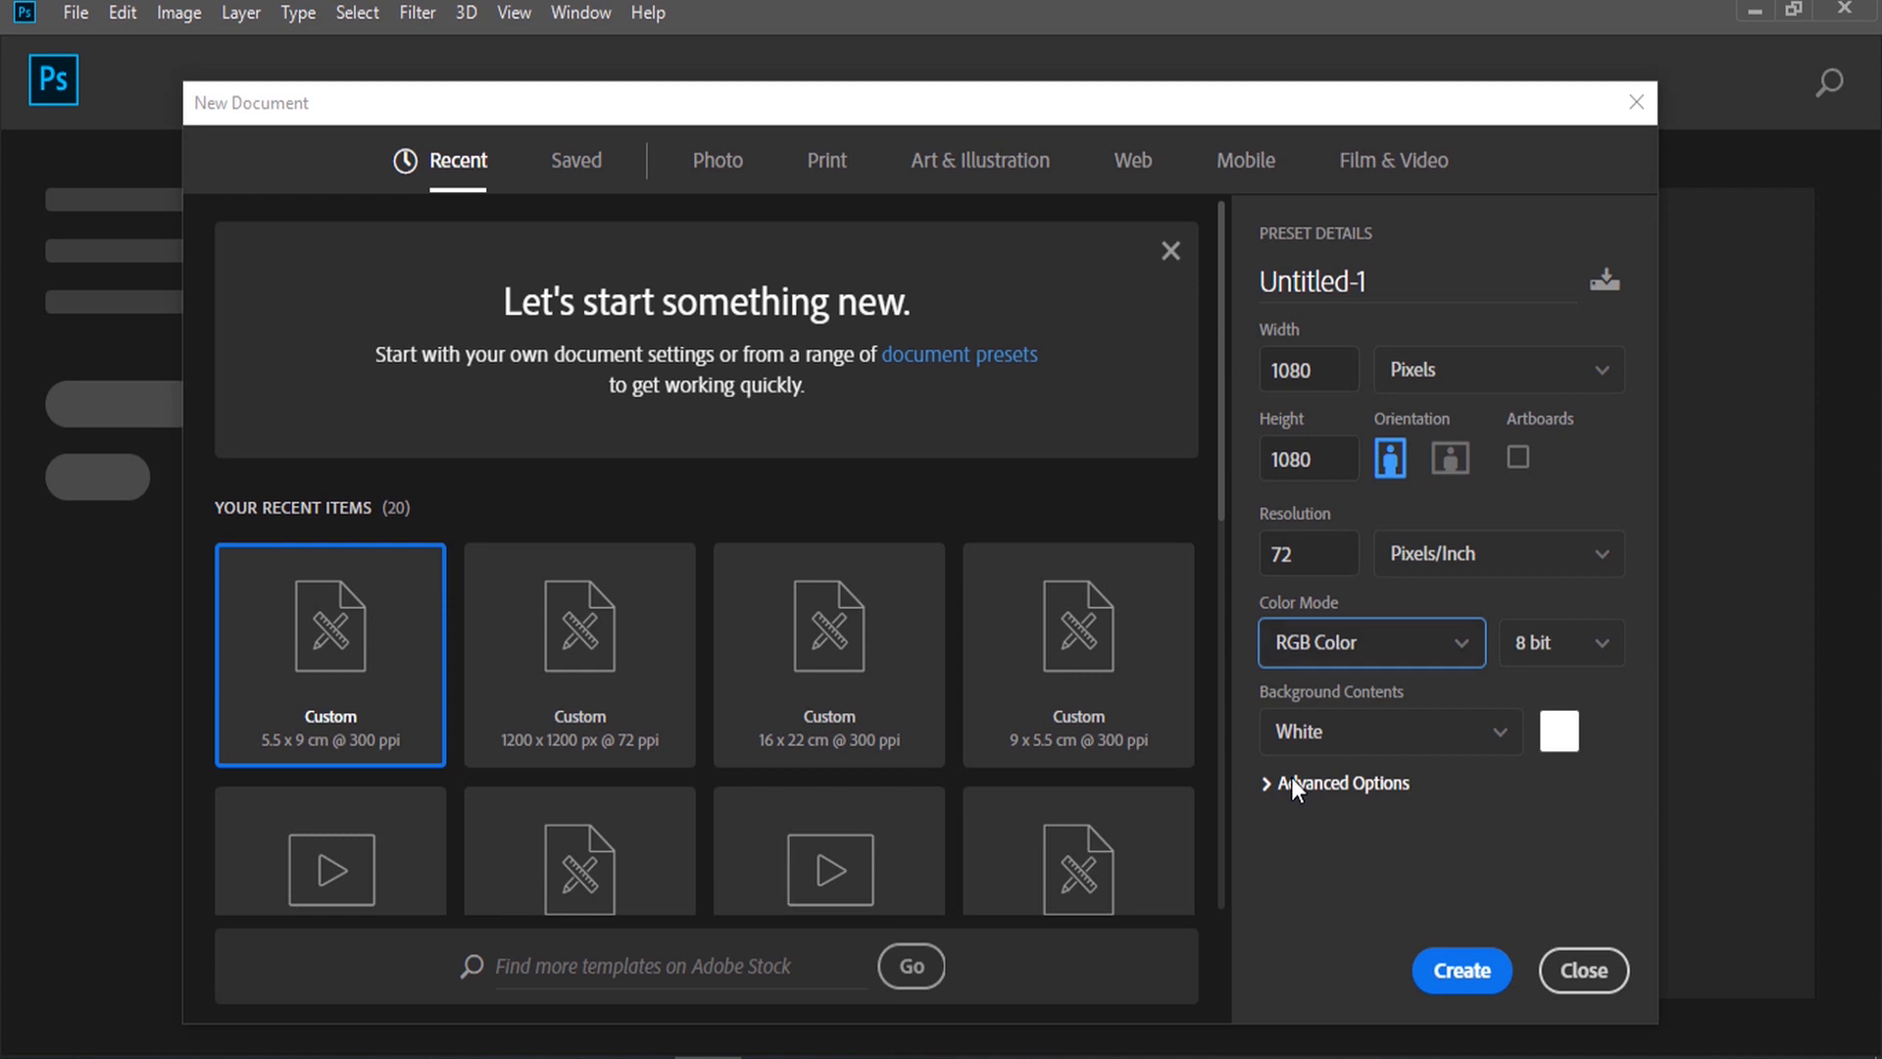
{"action": "left_click", "coordinate": [1441, 966]}
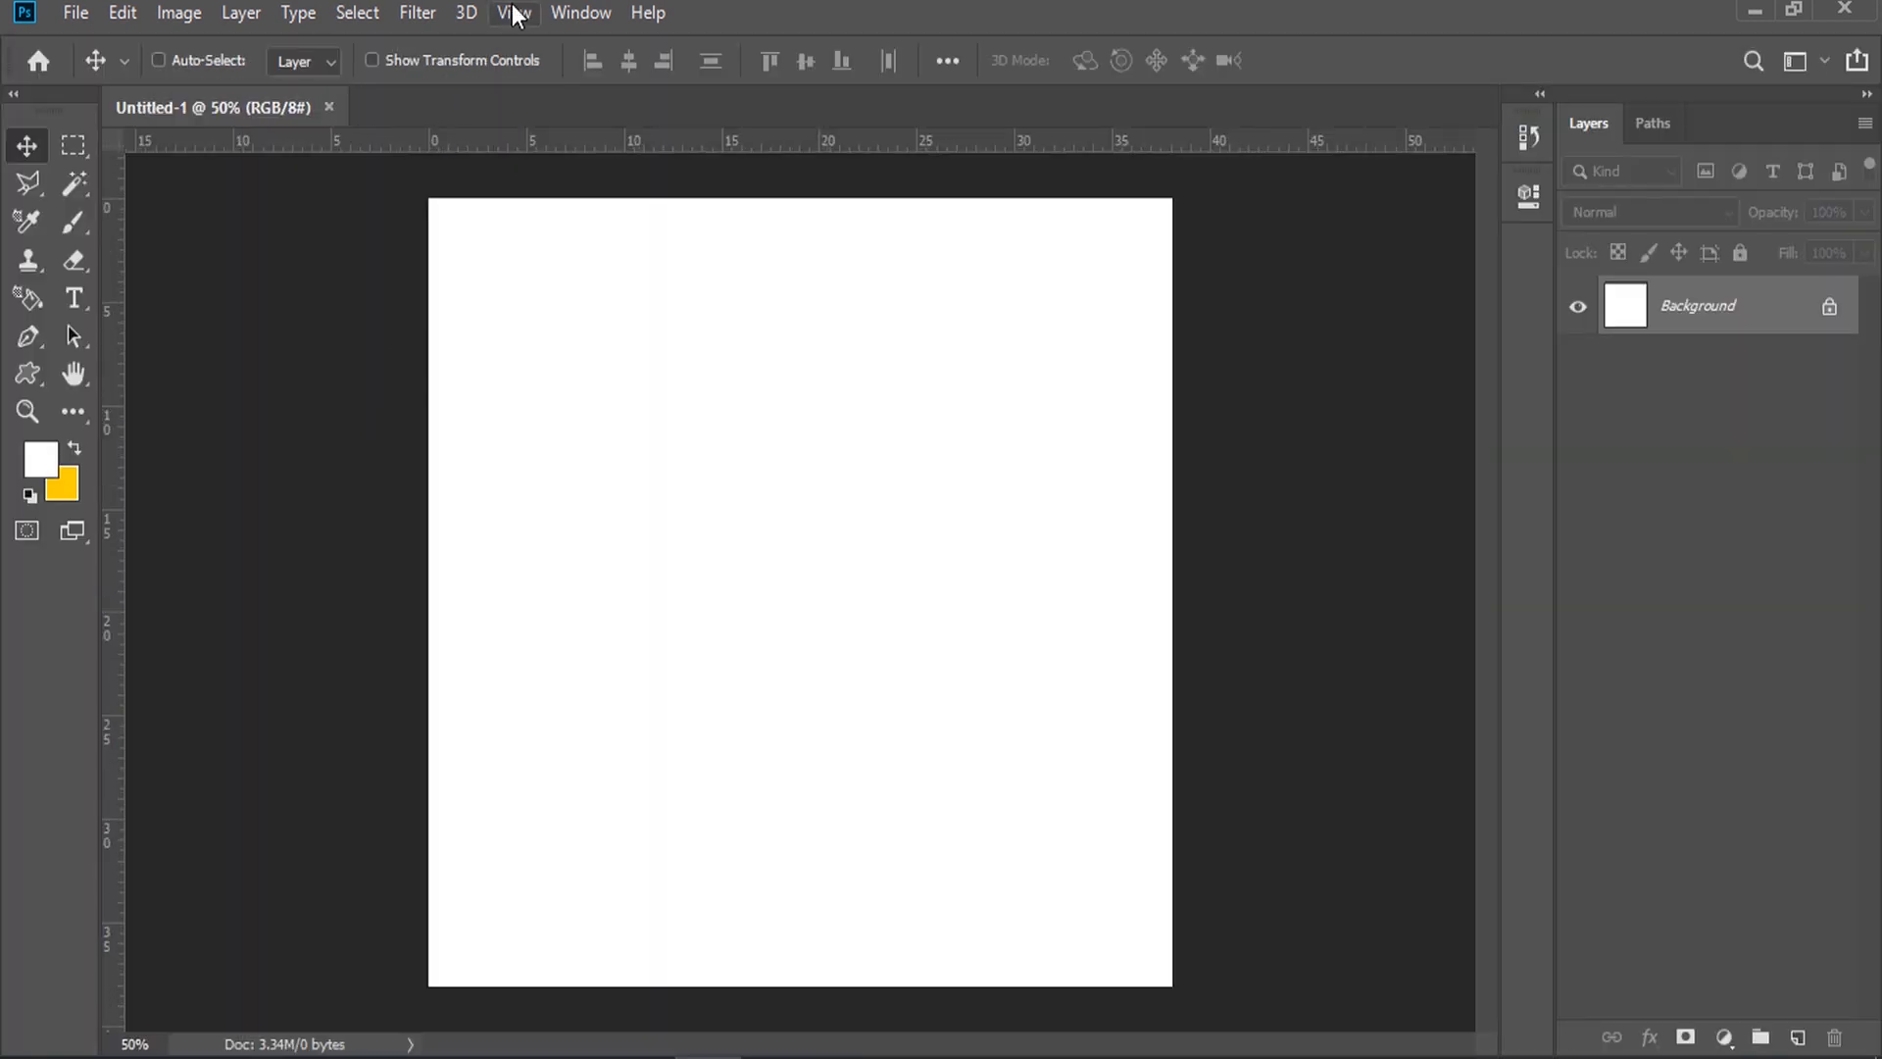
Step: Place the snow-winter-trees-winter-landscape-snowy image, scale it proportionally to 27.70% and lower it to cover the canvas's bottom edge
{"action": "left_click", "coordinate": [511, 14]}
{"action": "left_click", "coordinate": [705, 284]}
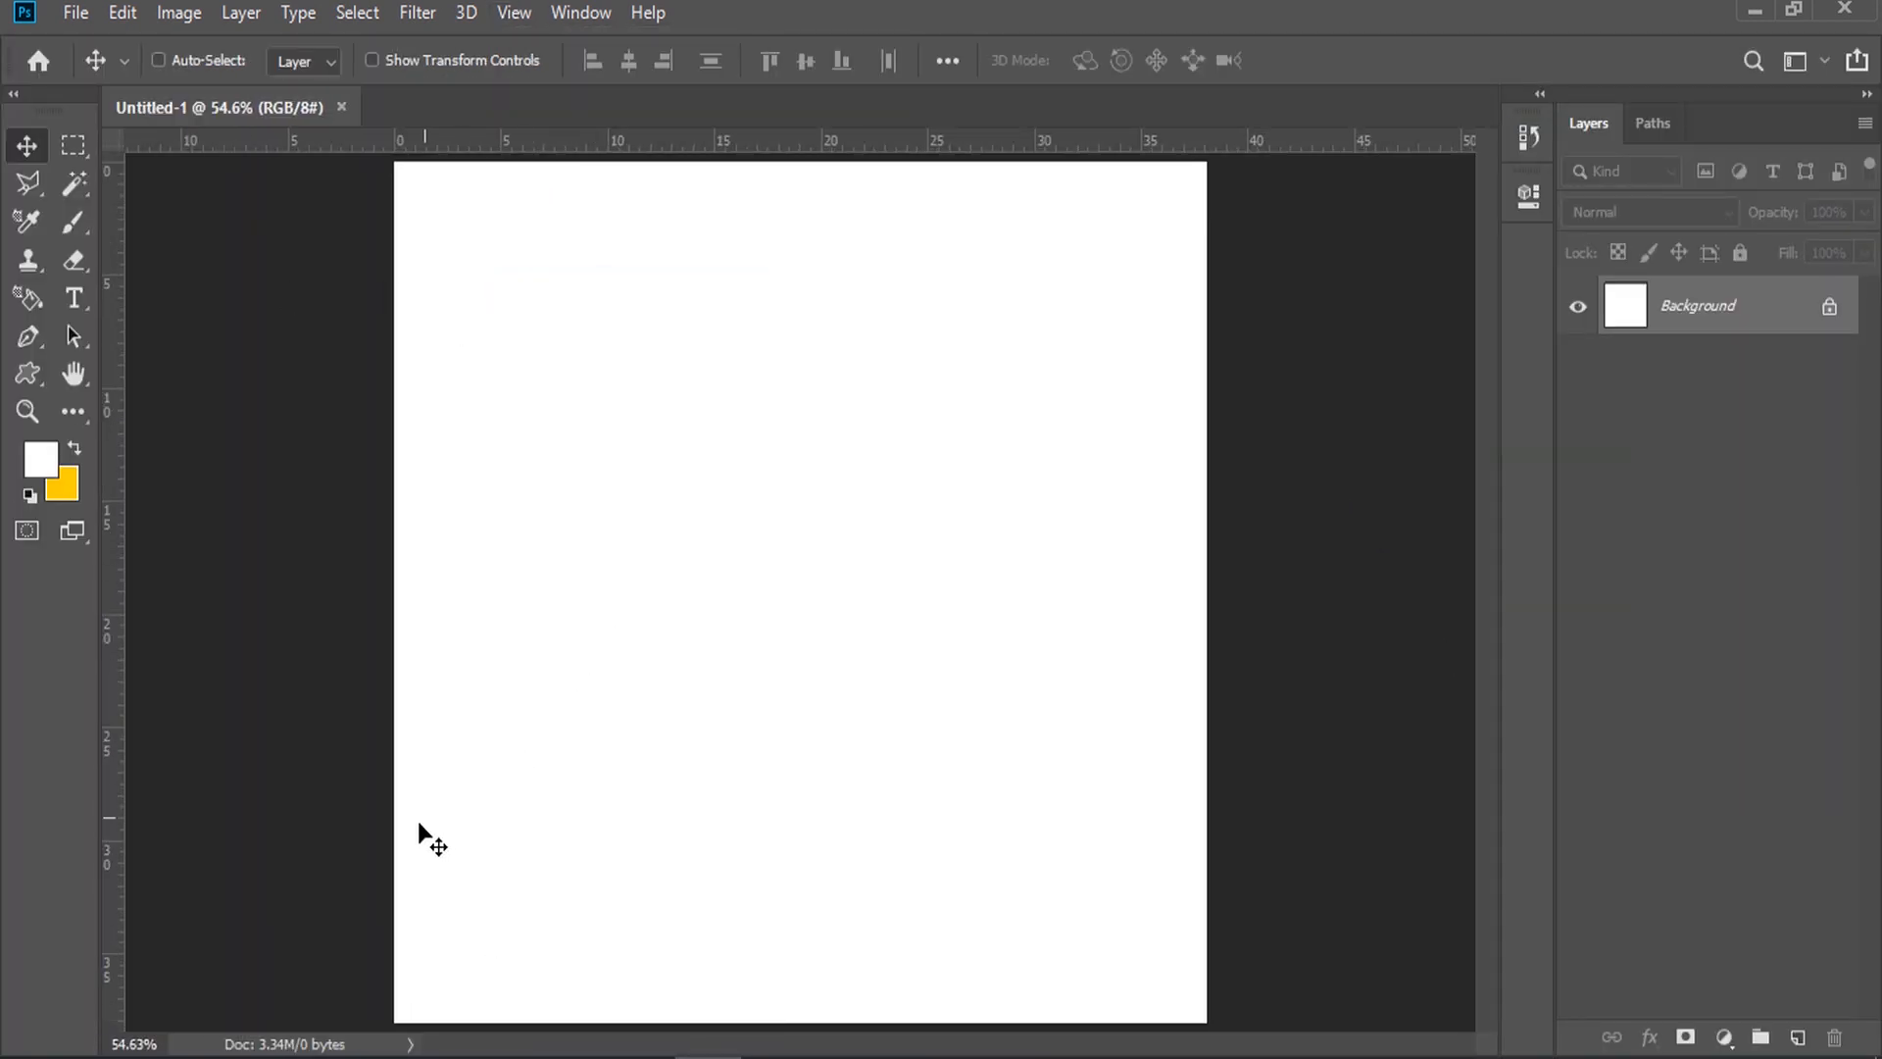
{"action": "mouse_move", "coordinate": [233, 1037]}
{"action": "left_click", "coordinate": [579, 907]}
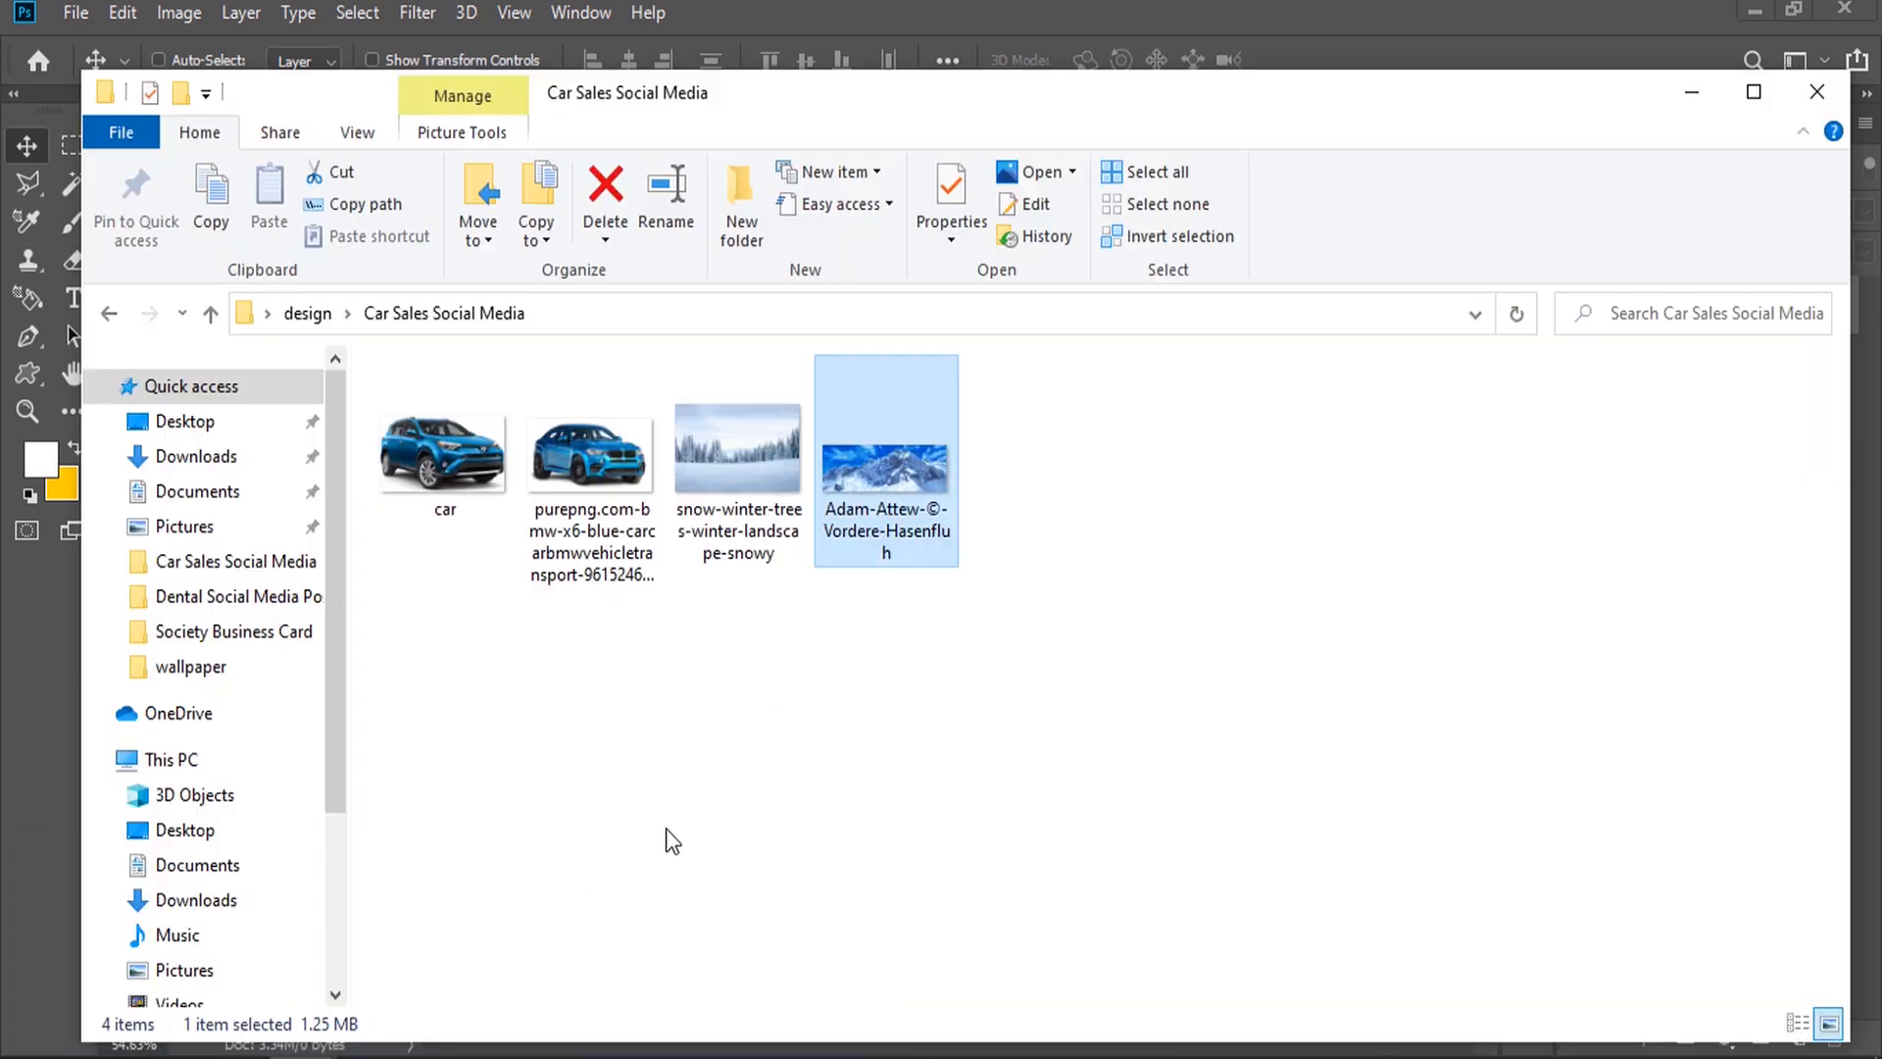
{"action": "left_click_drag", "start_coordinate": [735, 462], "coordinate": [755, 929]}
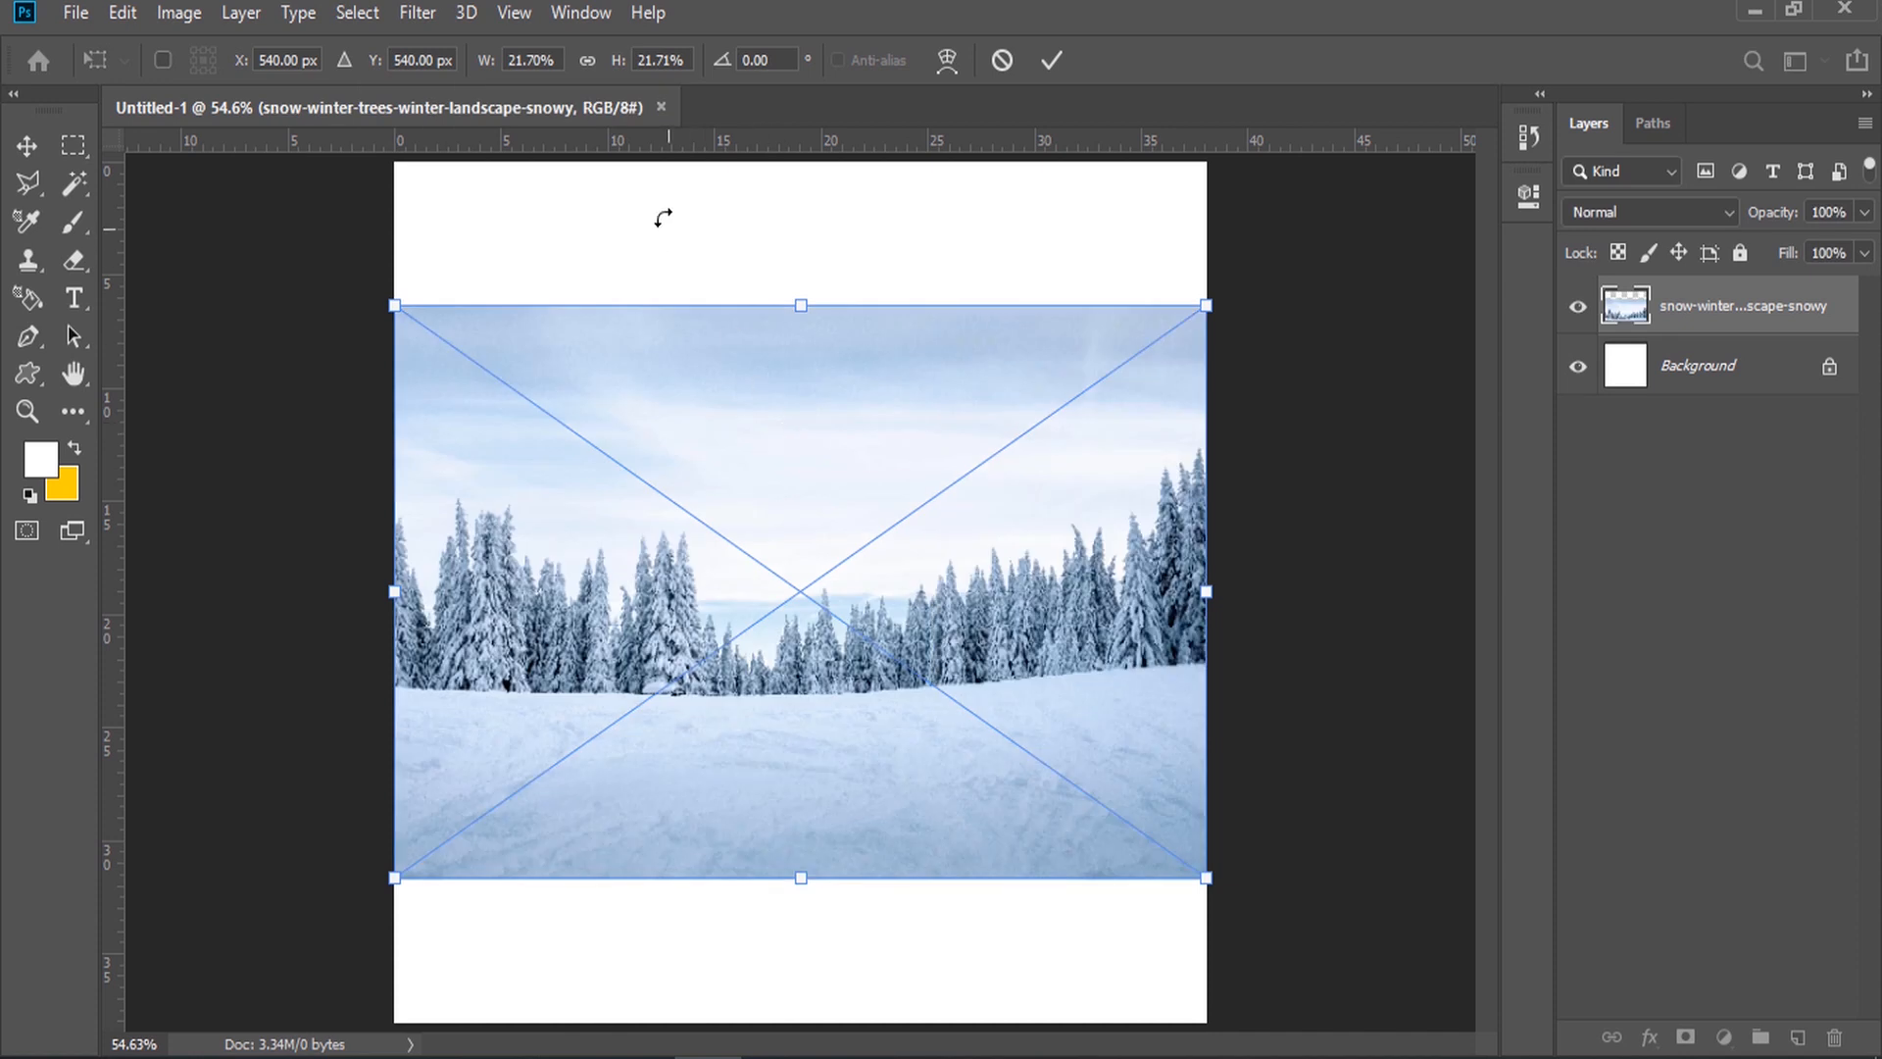
{"action": "left_click", "coordinate": [587, 60]}
{"action": "left_click_drag", "start_coordinate": [481, 64], "coordinate": [487, 63]}
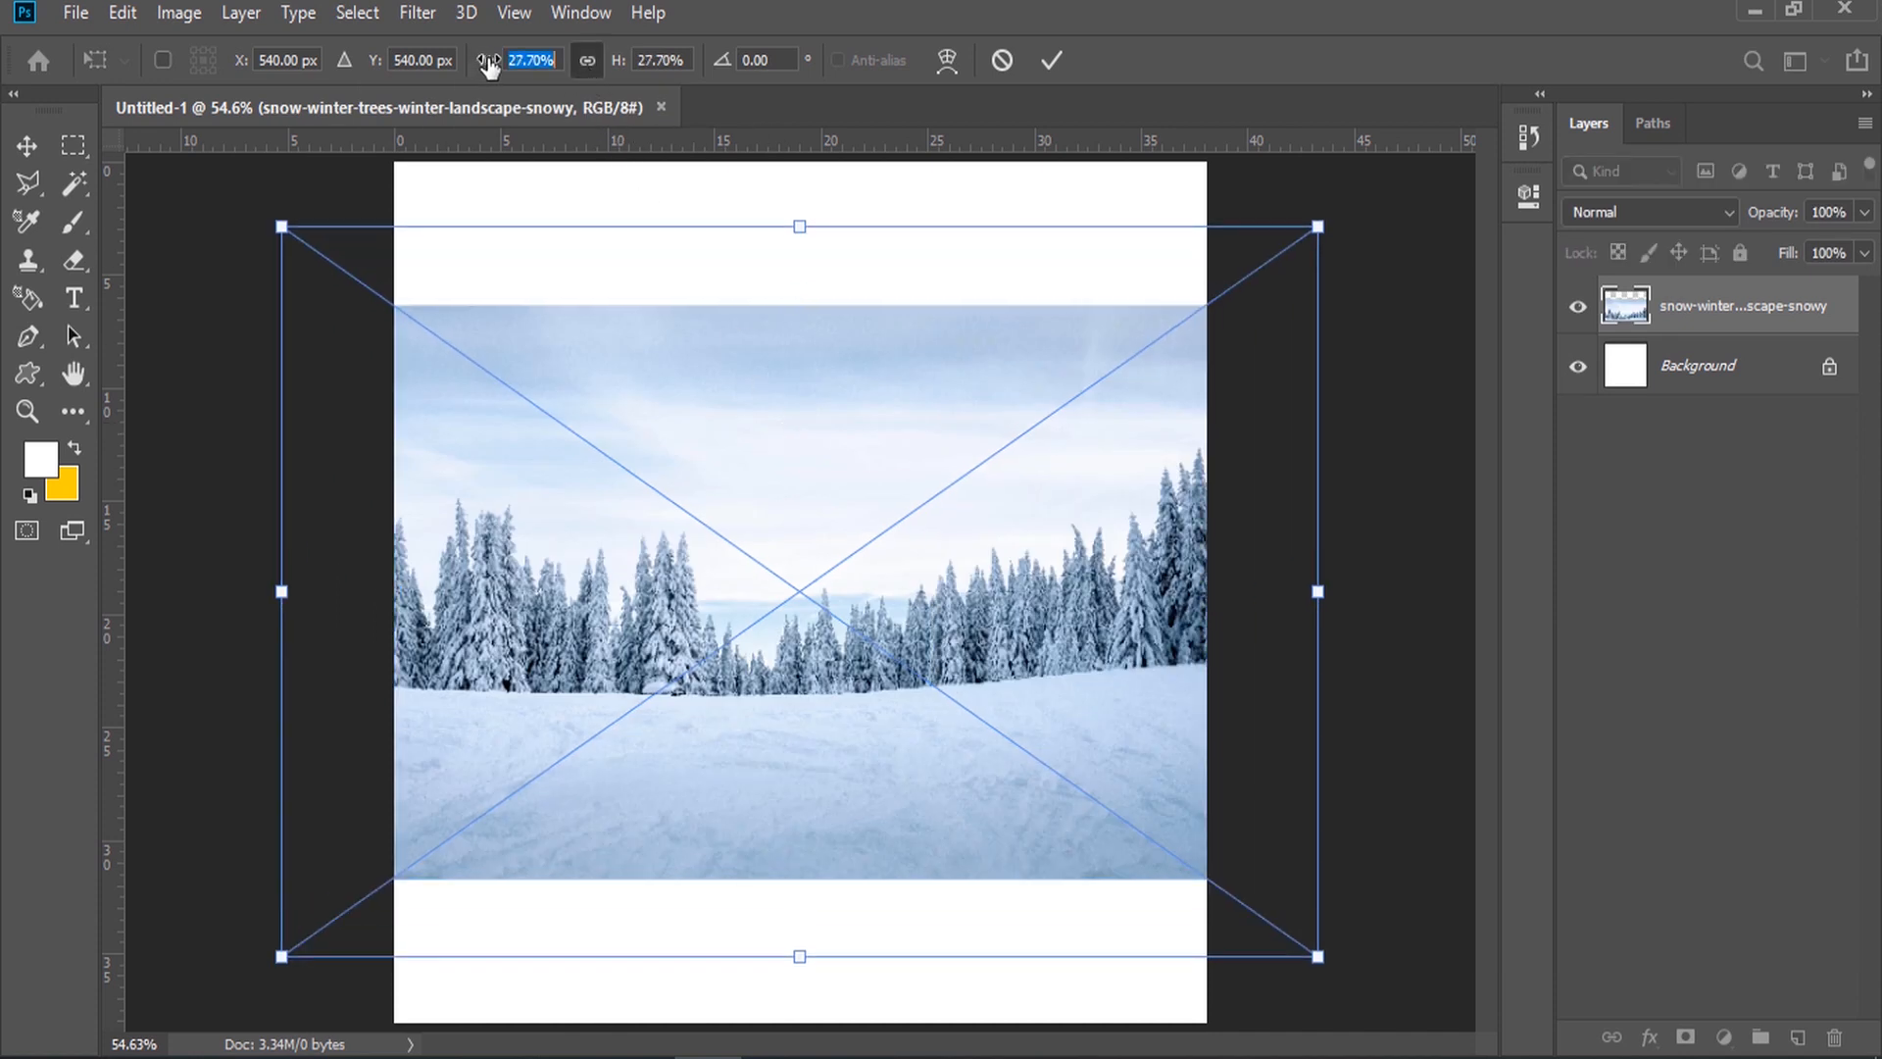
{"action": "mouse_move", "coordinate": [838, 476]}
{"action": "left_mouse_down"}
{"action": "mouse_move", "coordinate": [840, 525]}
{"action": "mouse_move", "coordinate": [829, 485]}
{"action": "left_mouse_up"}
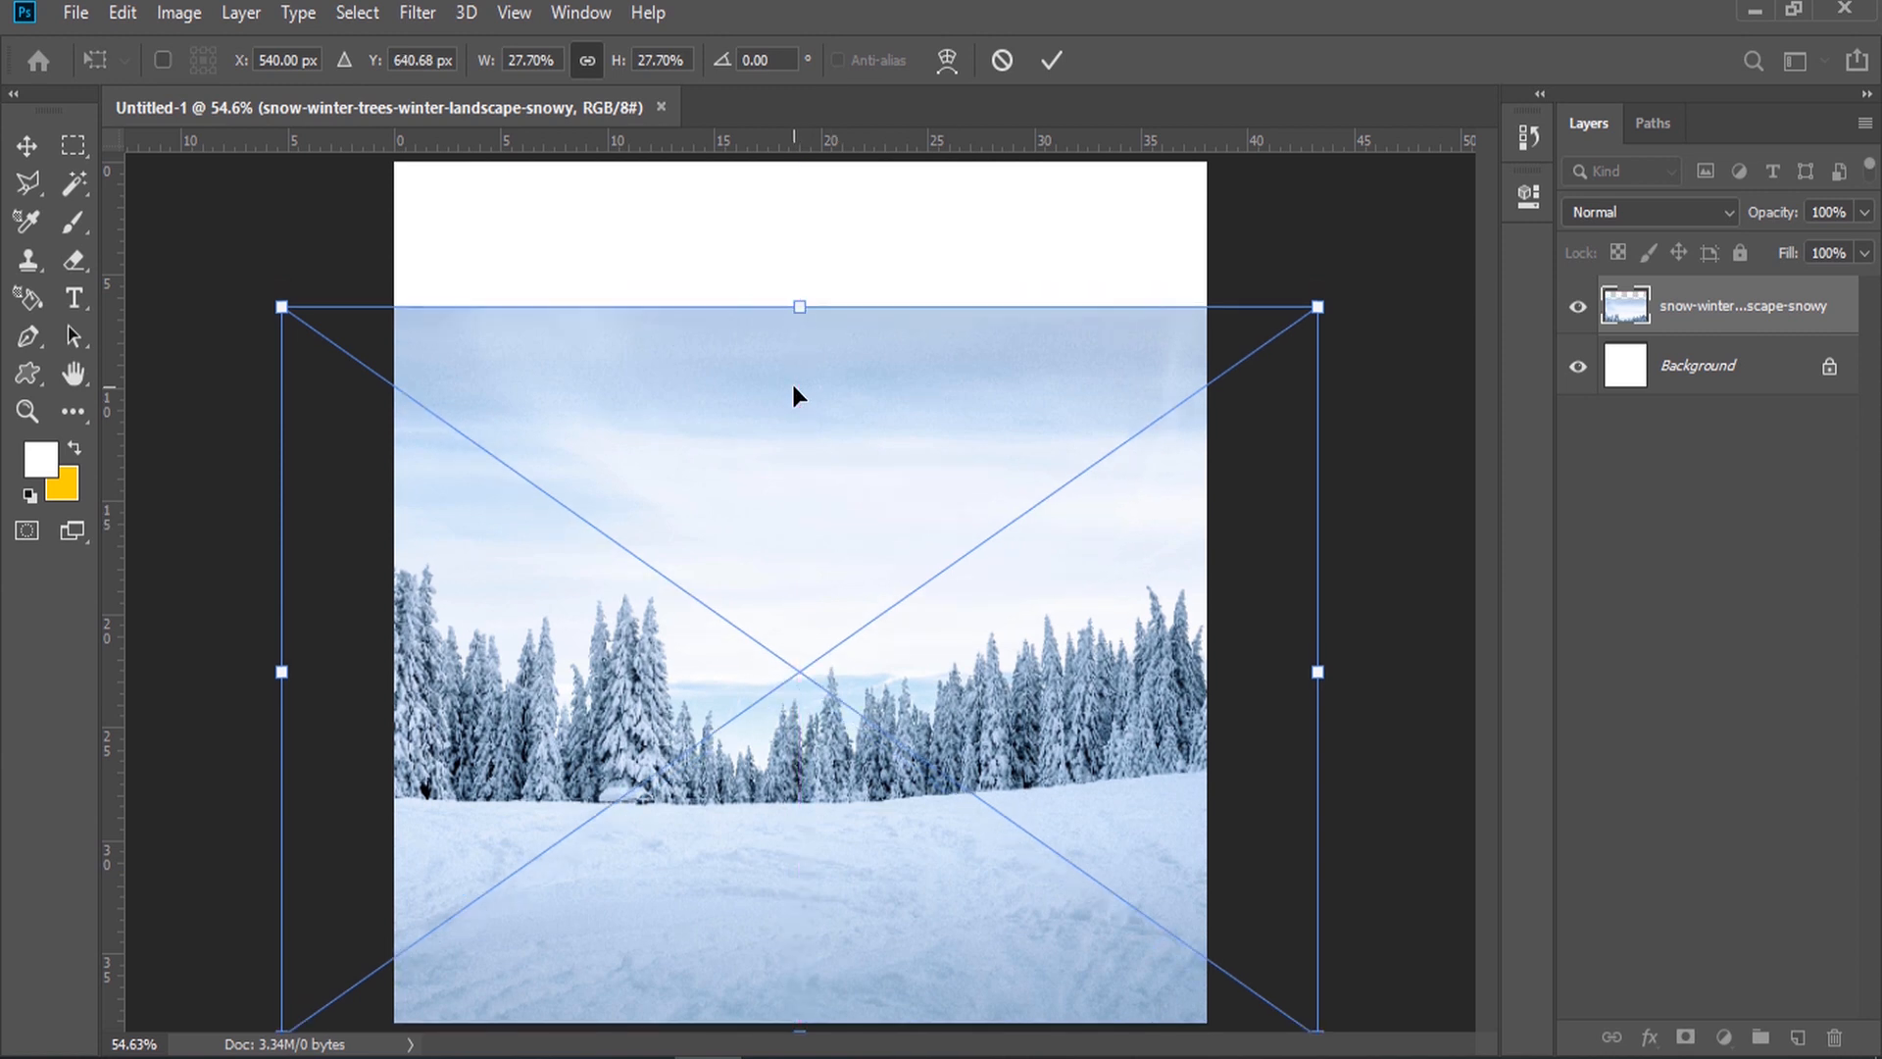
{"action": "key", "text": "Return"}
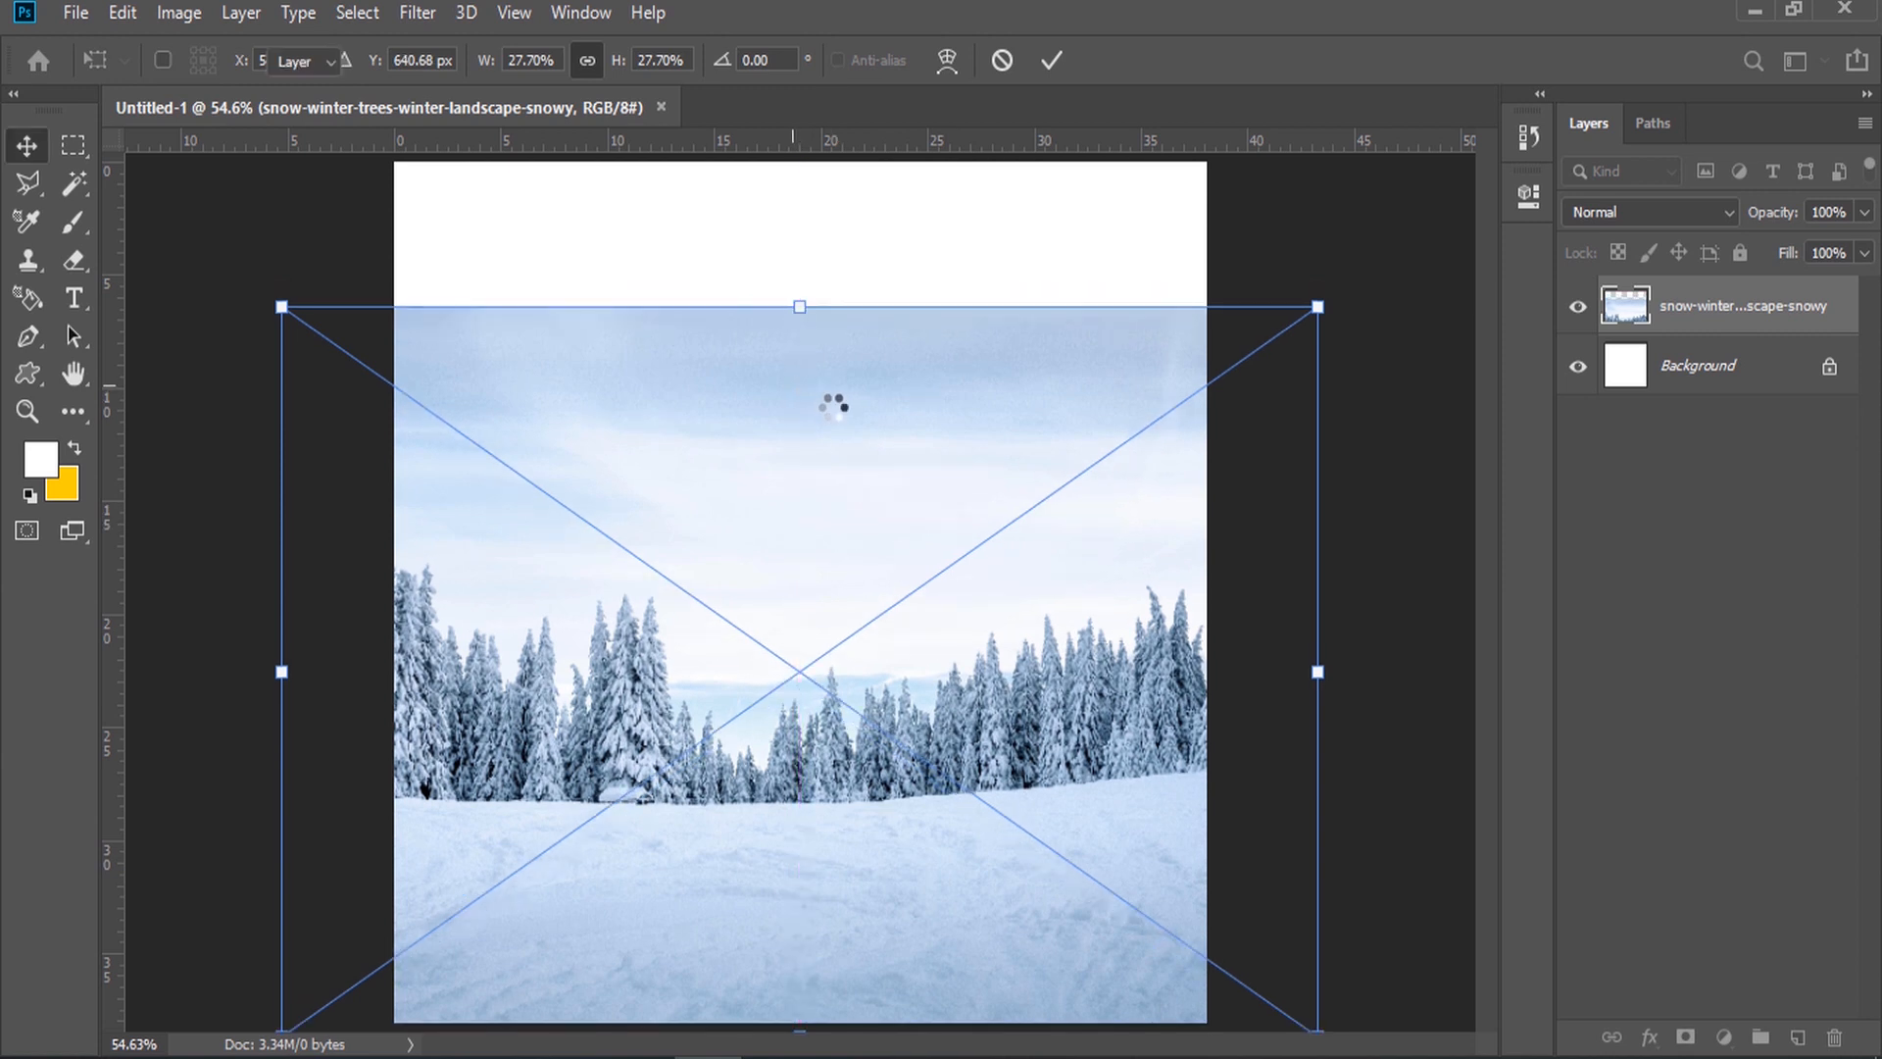
Step: Stretch the snow landscape upward to about 39.46% height so it covers the whole canvas
{"action": "left_click", "coordinate": [124, 14]}
{"action": "left_click", "coordinate": [196, 643]}
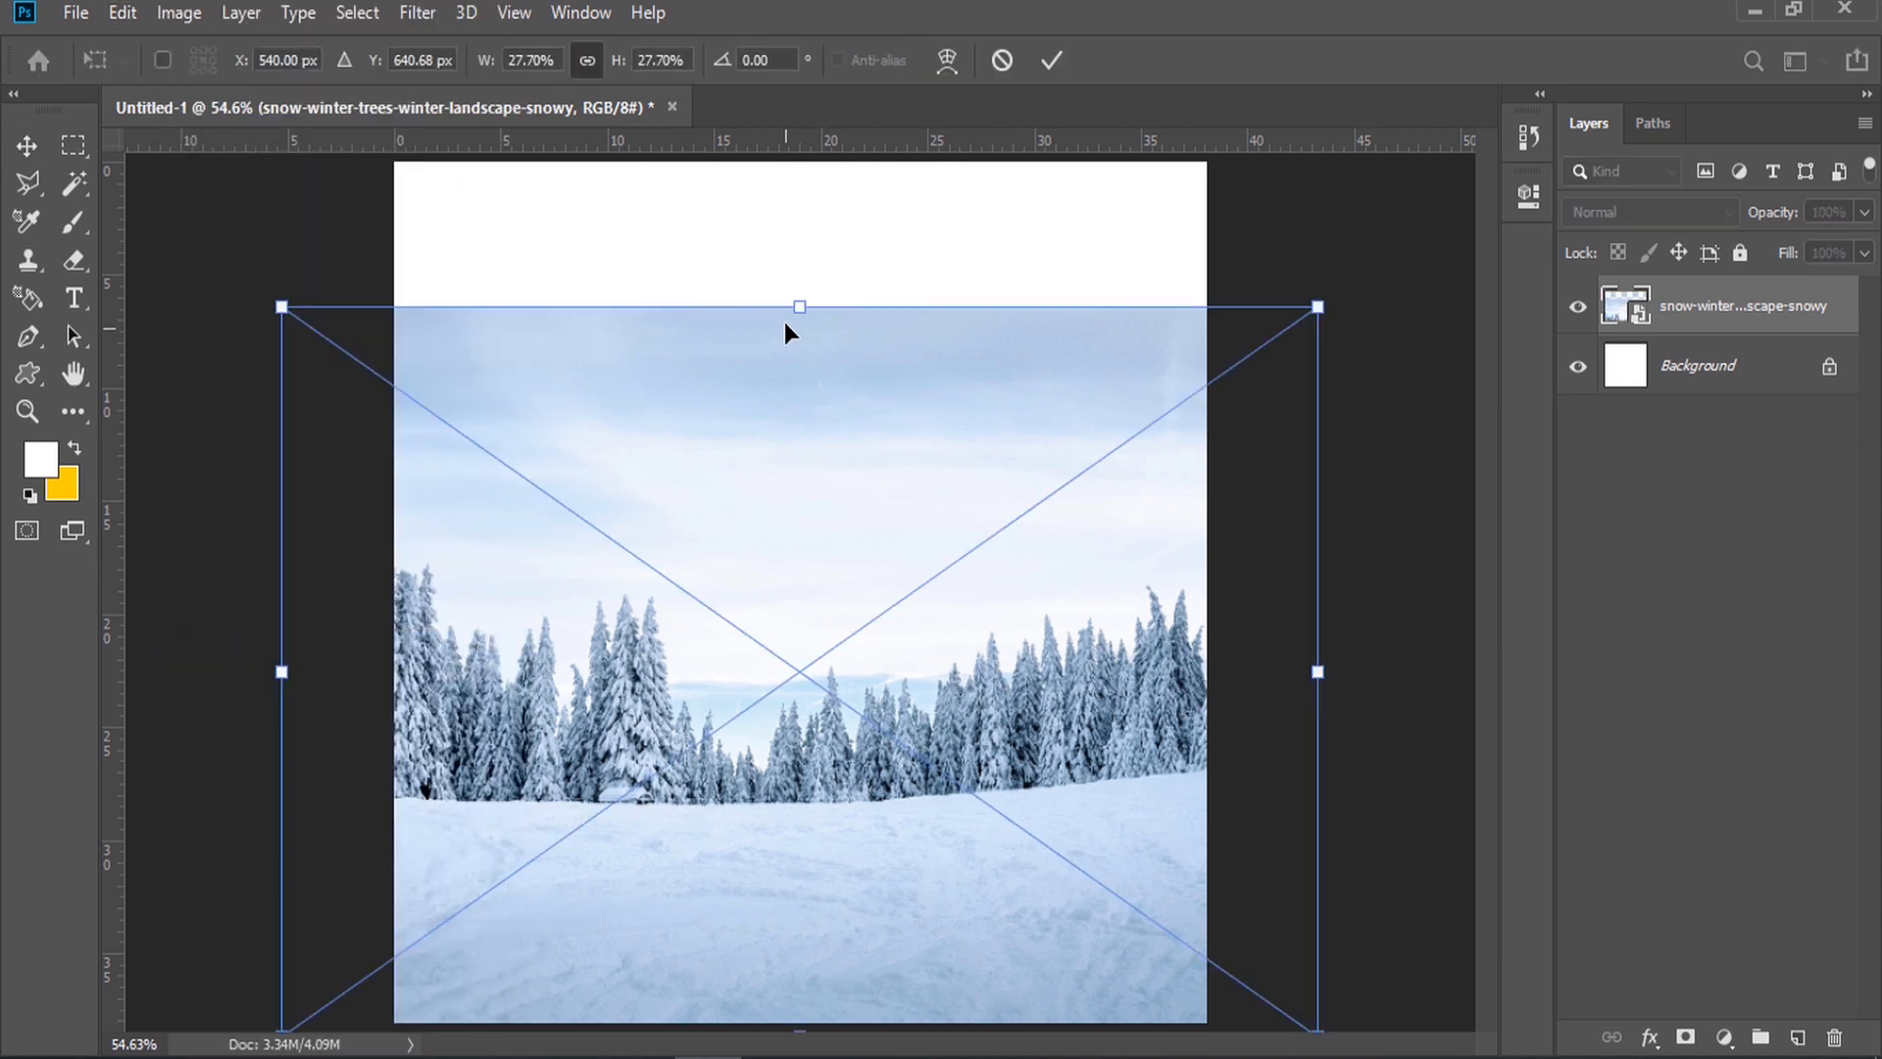
{"action": "left_click_drag", "start_coordinate": [800, 307], "coordinate": [793, 2]}
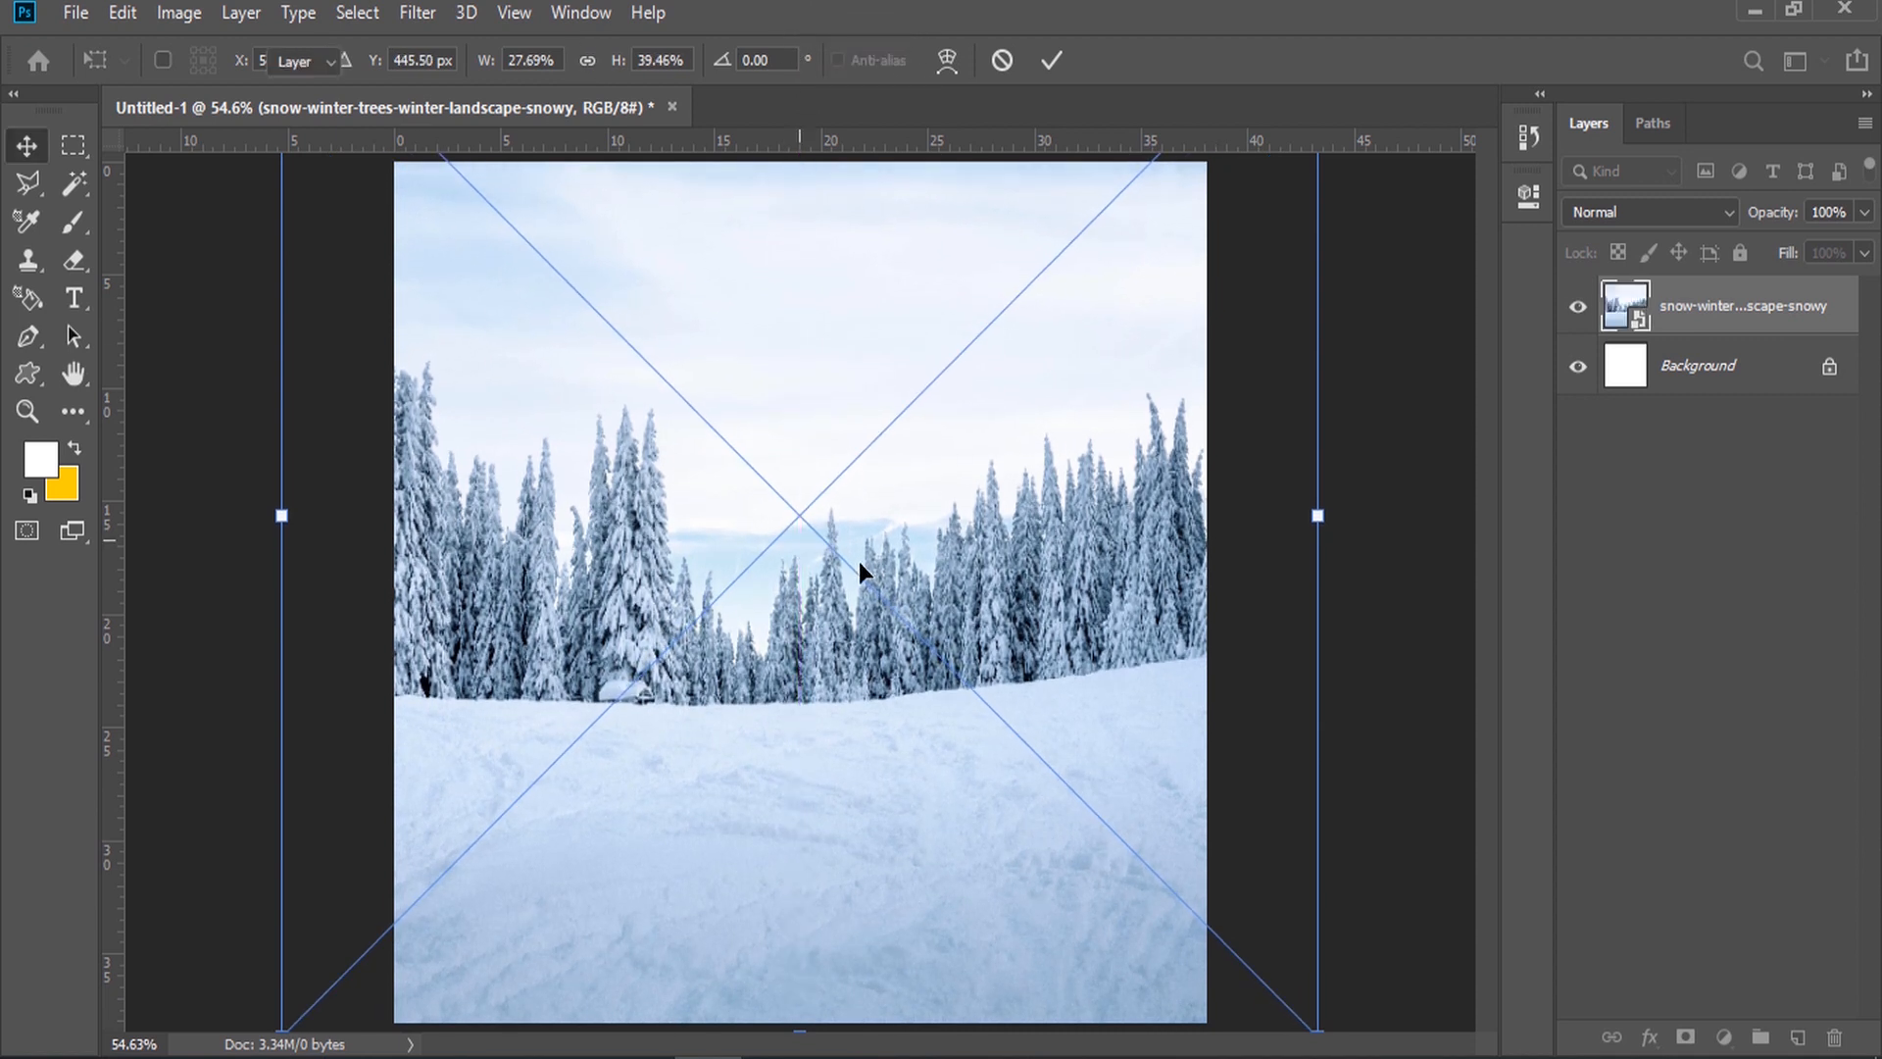
{"action": "key", "text": "Return"}
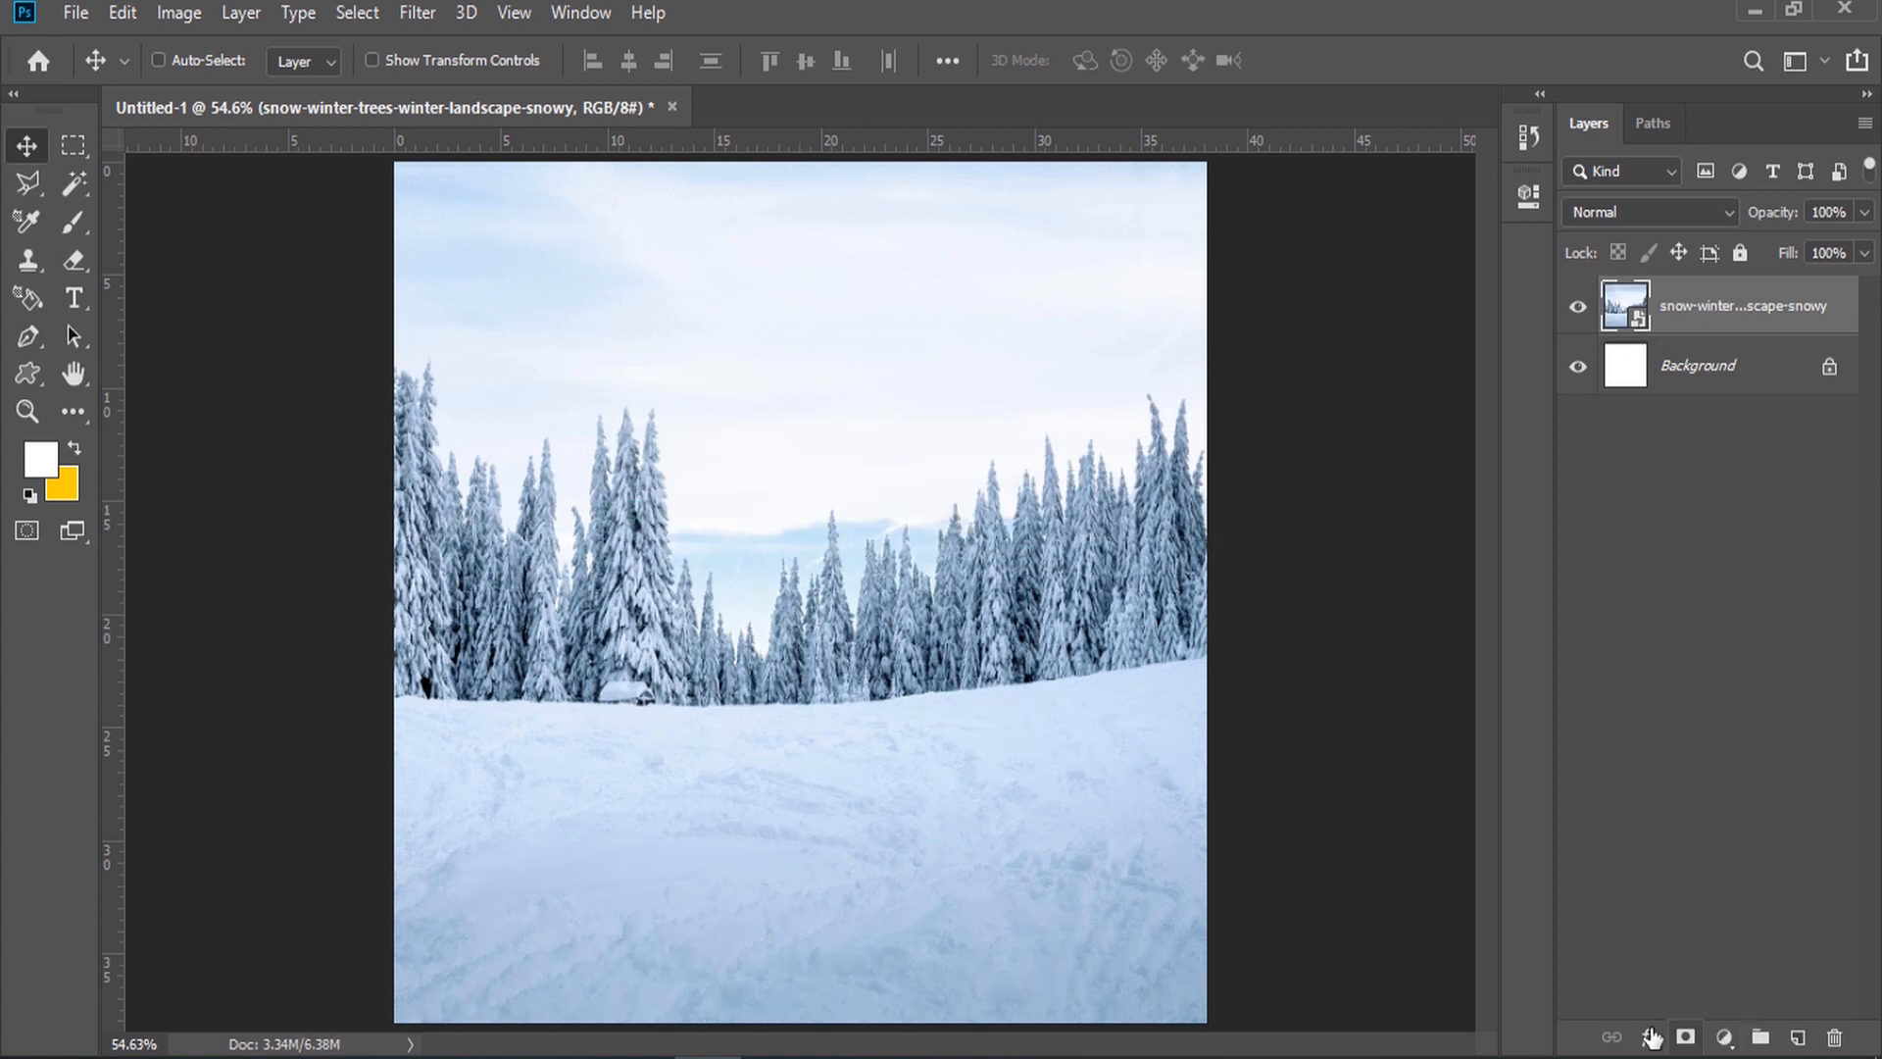
Step: Switch to Chrome and examine the source snow landscape wallpaper in the Google image results for snow
{"action": "mouse_move", "coordinate": [574, 1056]}
{"action": "left_click", "coordinate": [592, 1012]}
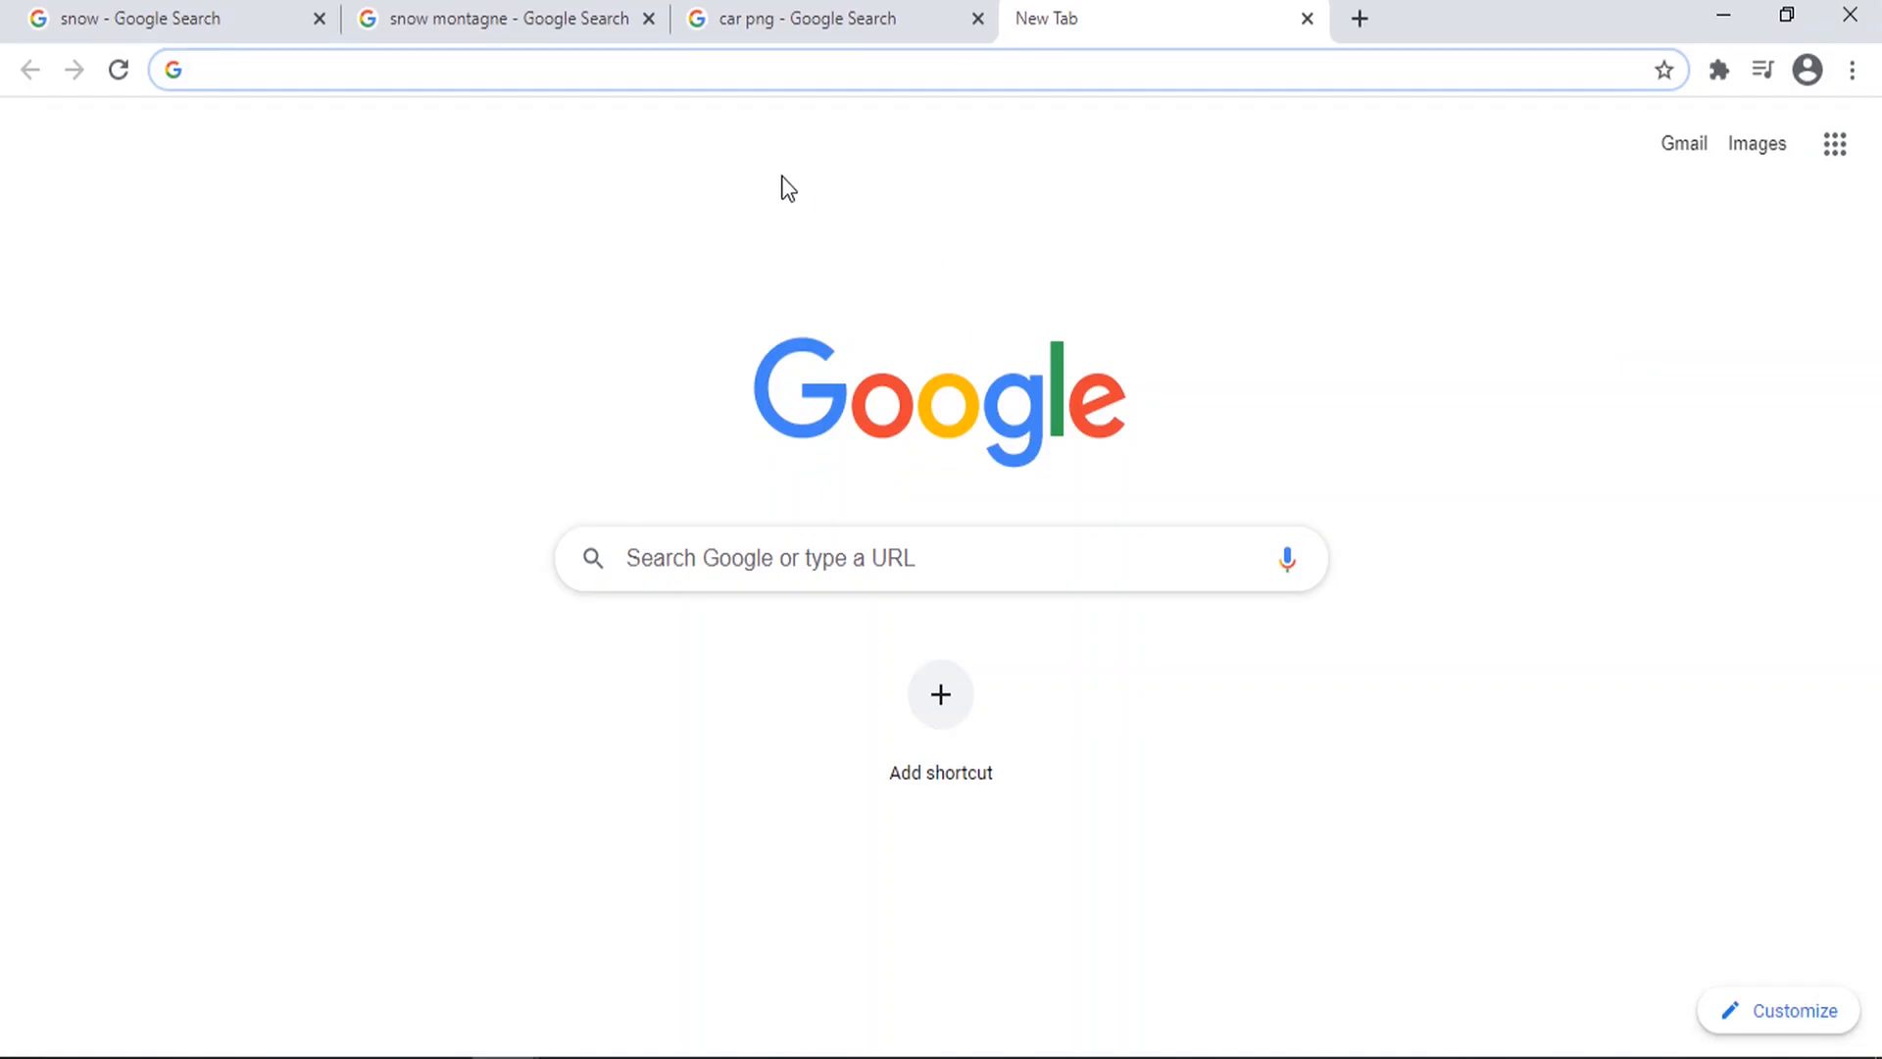
{"action": "left_click", "coordinate": [278, 19]}
{"action": "left_click_drag", "start_coordinate": [369, 138], "coordinate": [166, 180]}
{"action": "left_click_drag", "start_coordinate": [1872, 186], "coordinate": [1877, 304]}
{"action": "left_click", "coordinate": [1378, 278]}
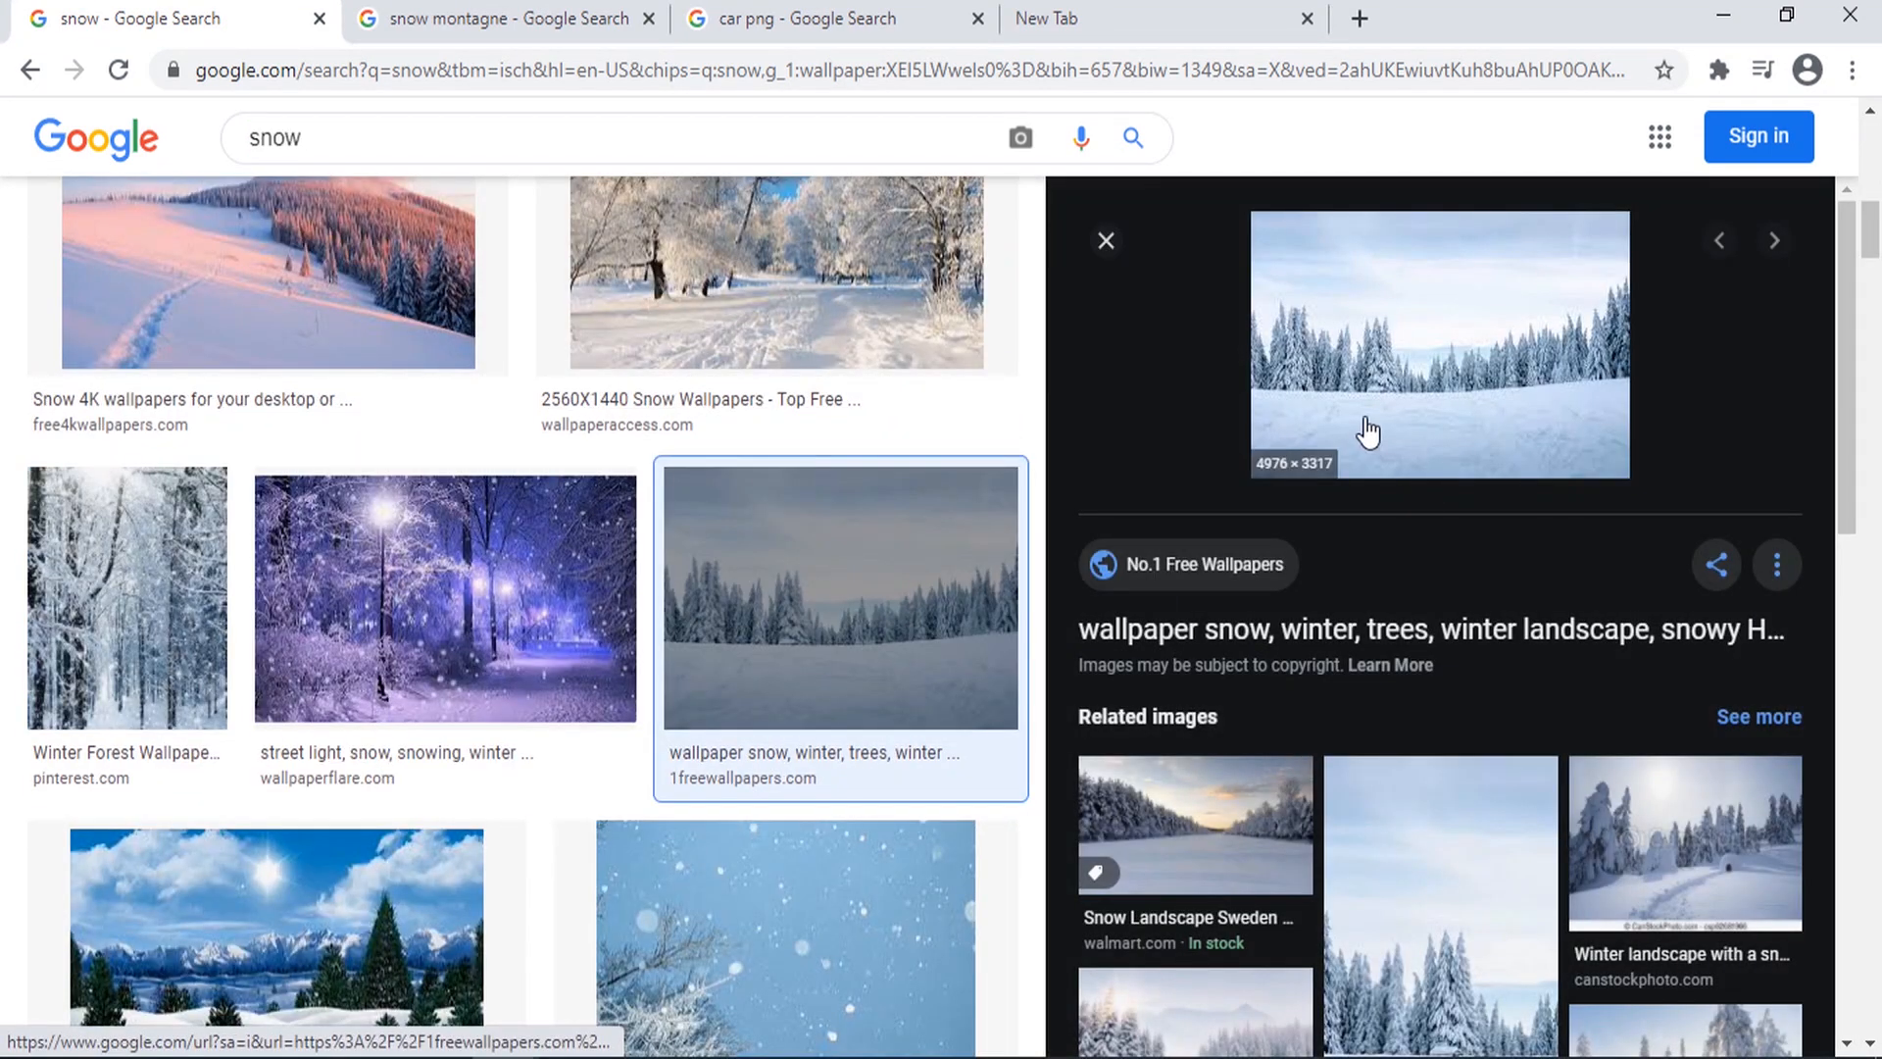
{"action": "left_click", "coordinate": [1123, 255]}
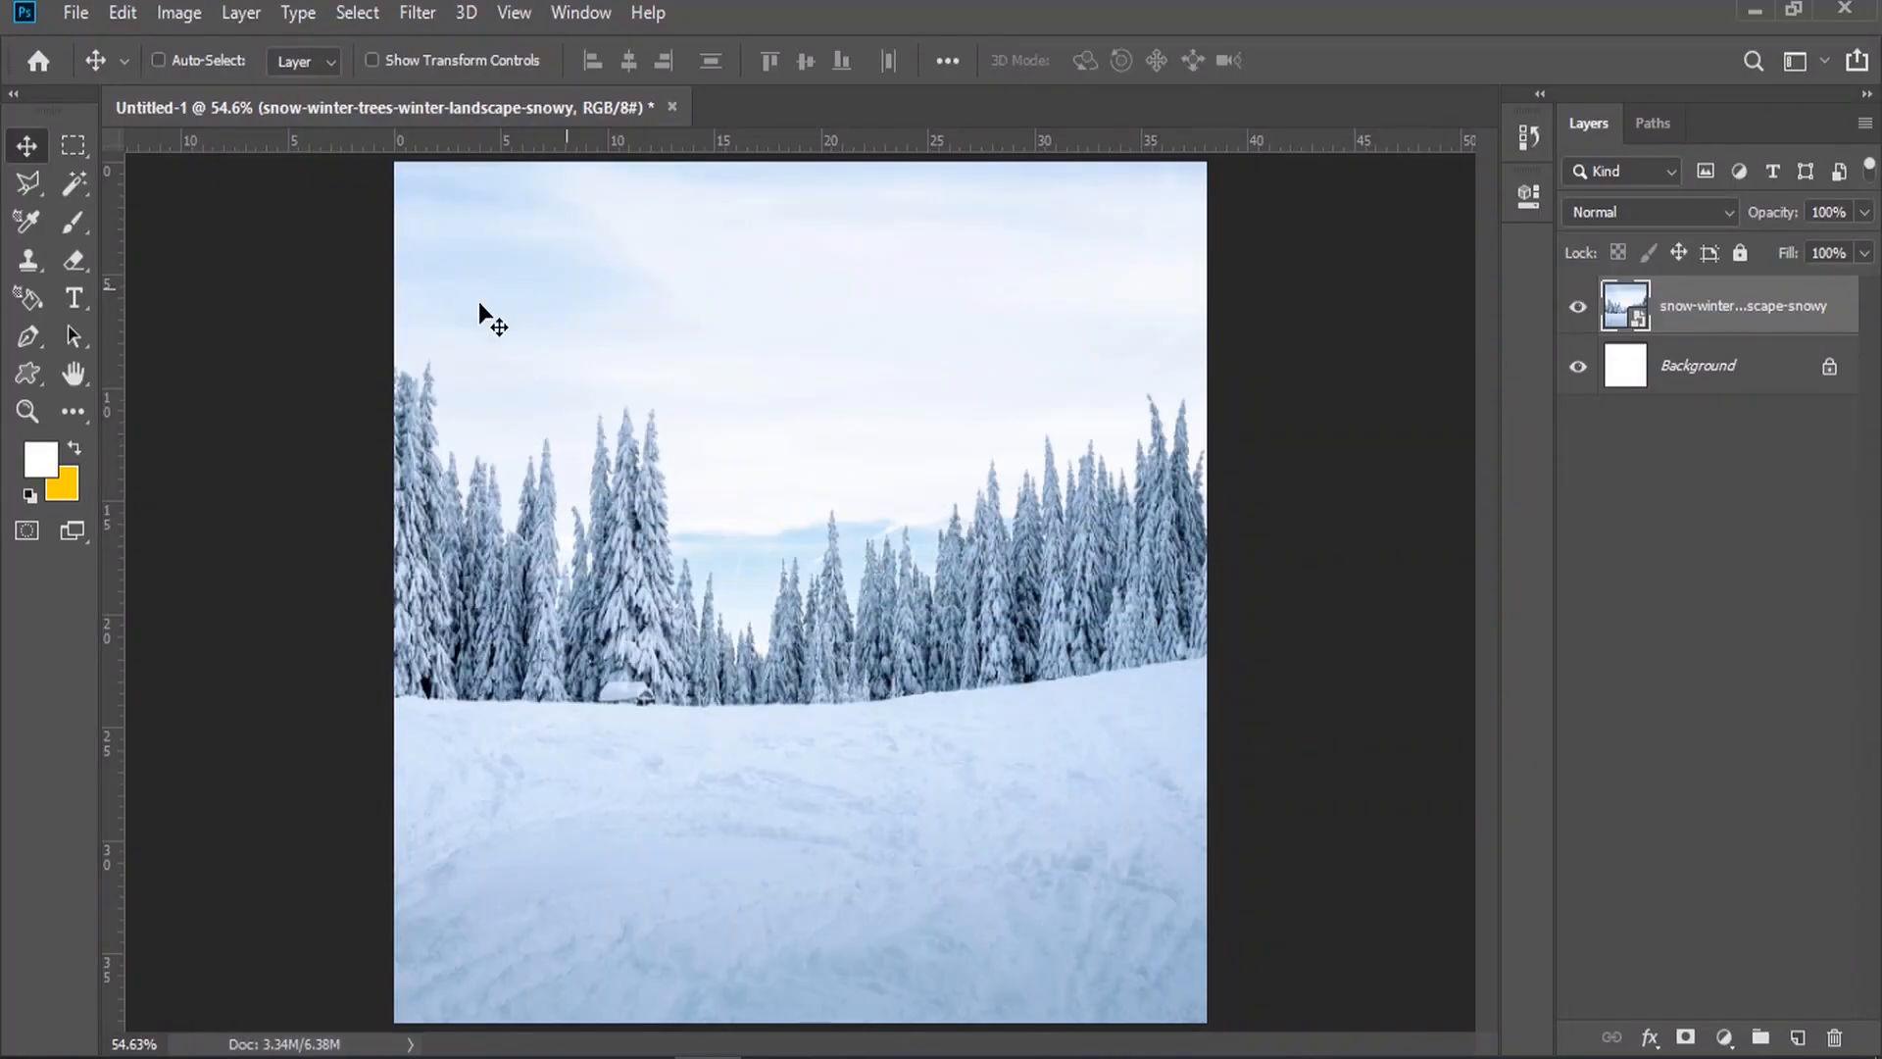
Step: Add a layer mask to the snow landscape layer and hide the upper-right sky with a soft 165 px brush
{"action": "left_click", "coordinate": [1685, 1038]}
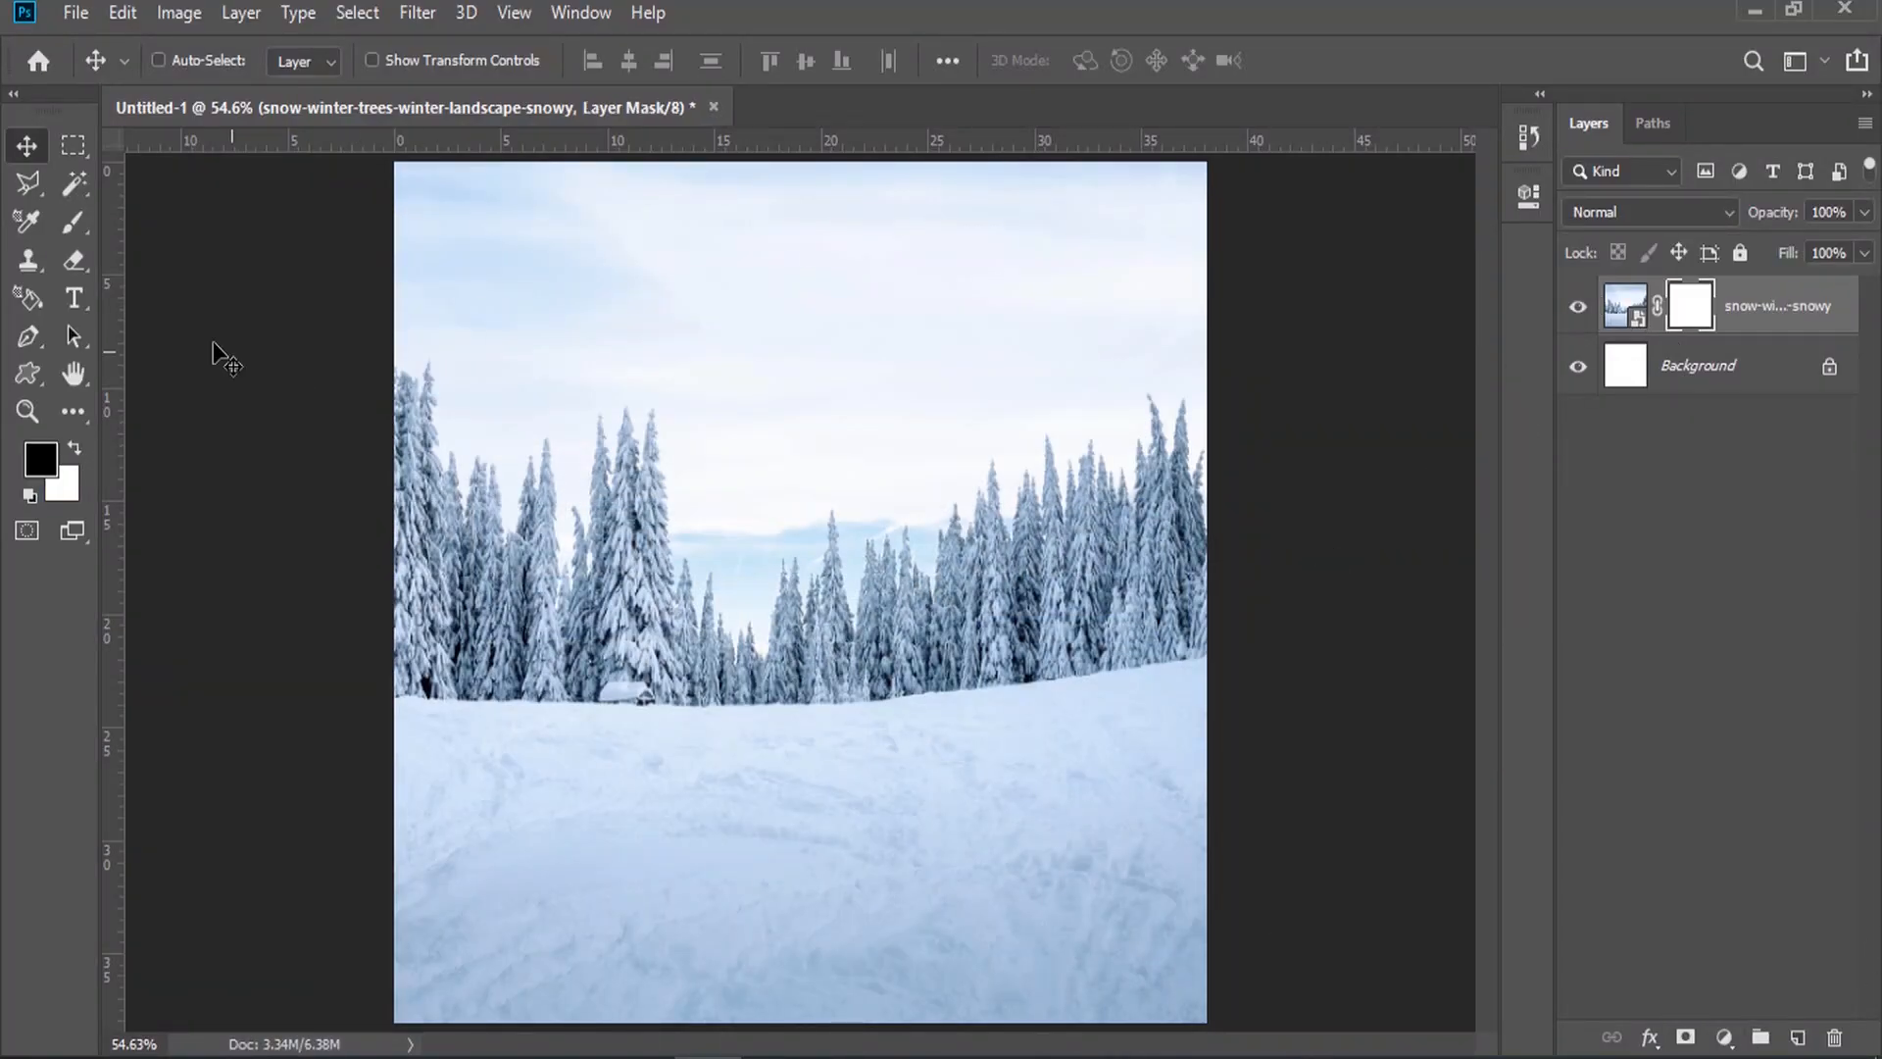
{"action": "left_click", "coordinate": [71, 258]}
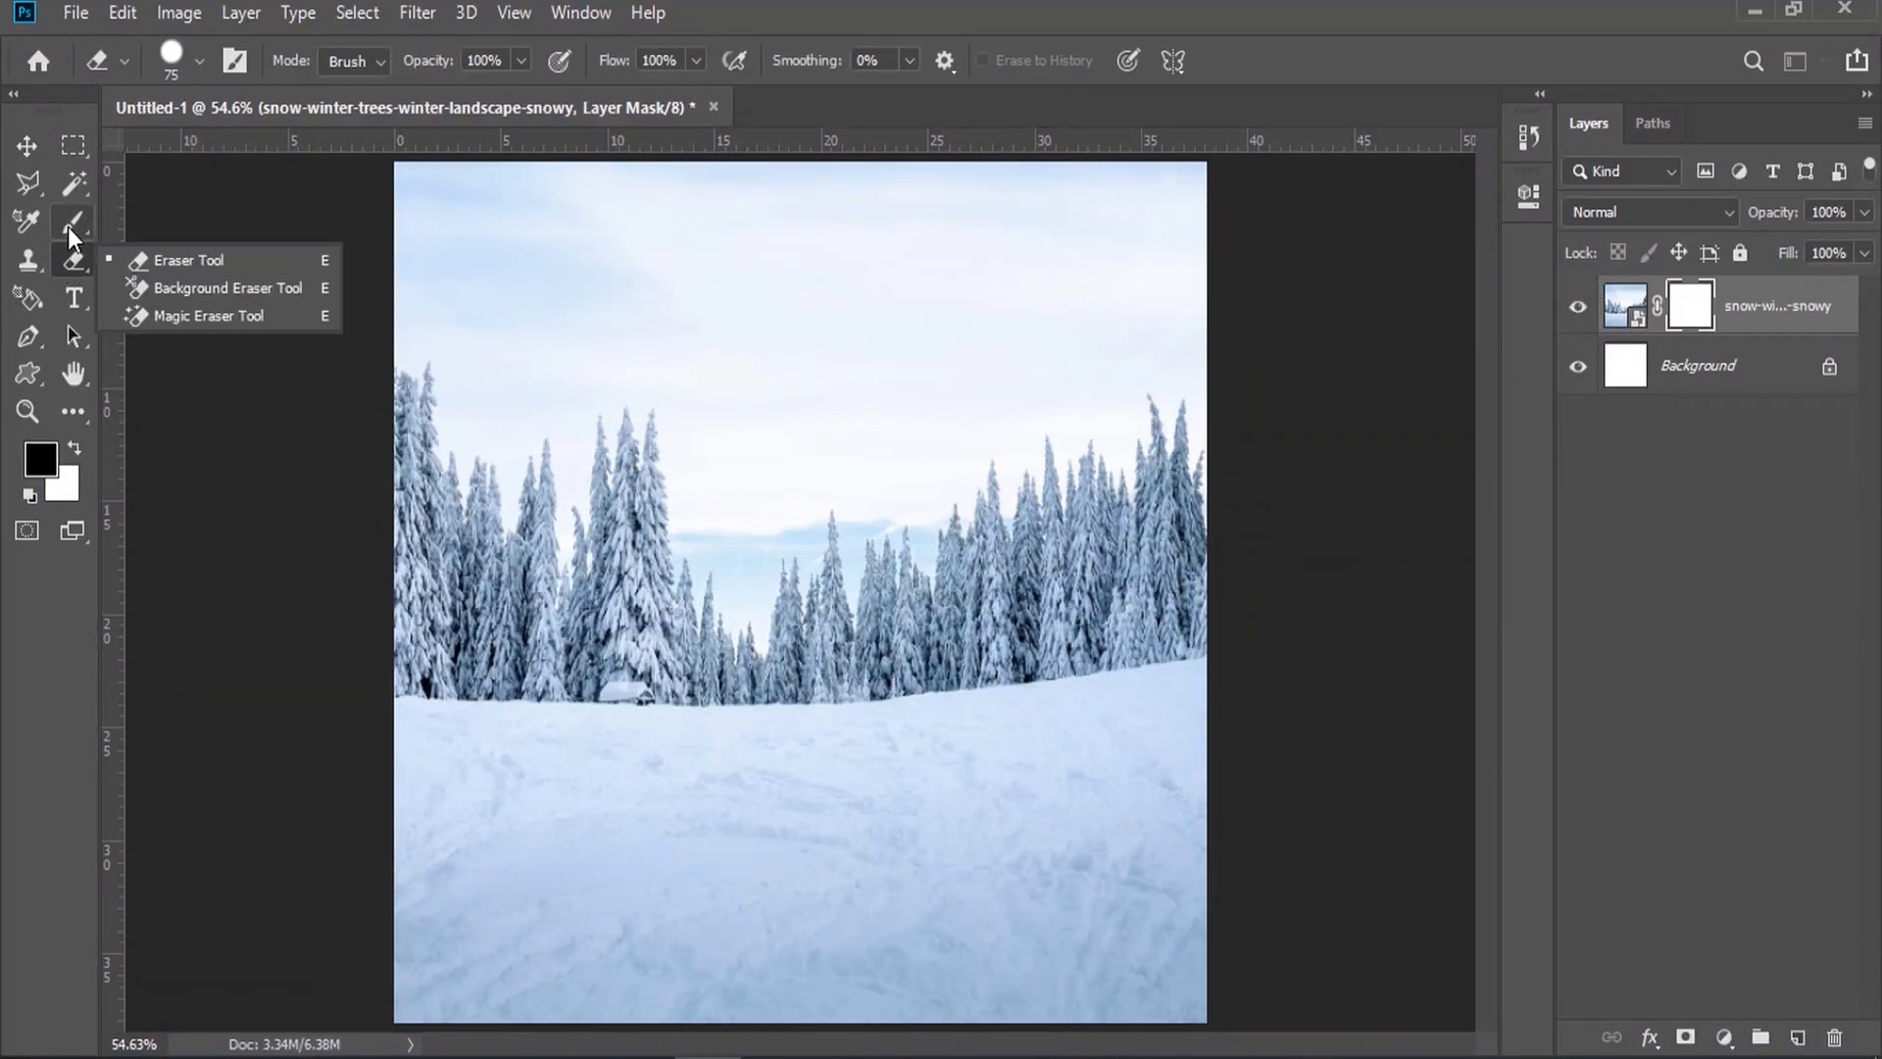
{"action": "left_click", "coordinate": [68, 225]}
{"action": "left_click", "coordinate": [110, 223]}
{"action": "right_click", "coordinate": [691, 419]}
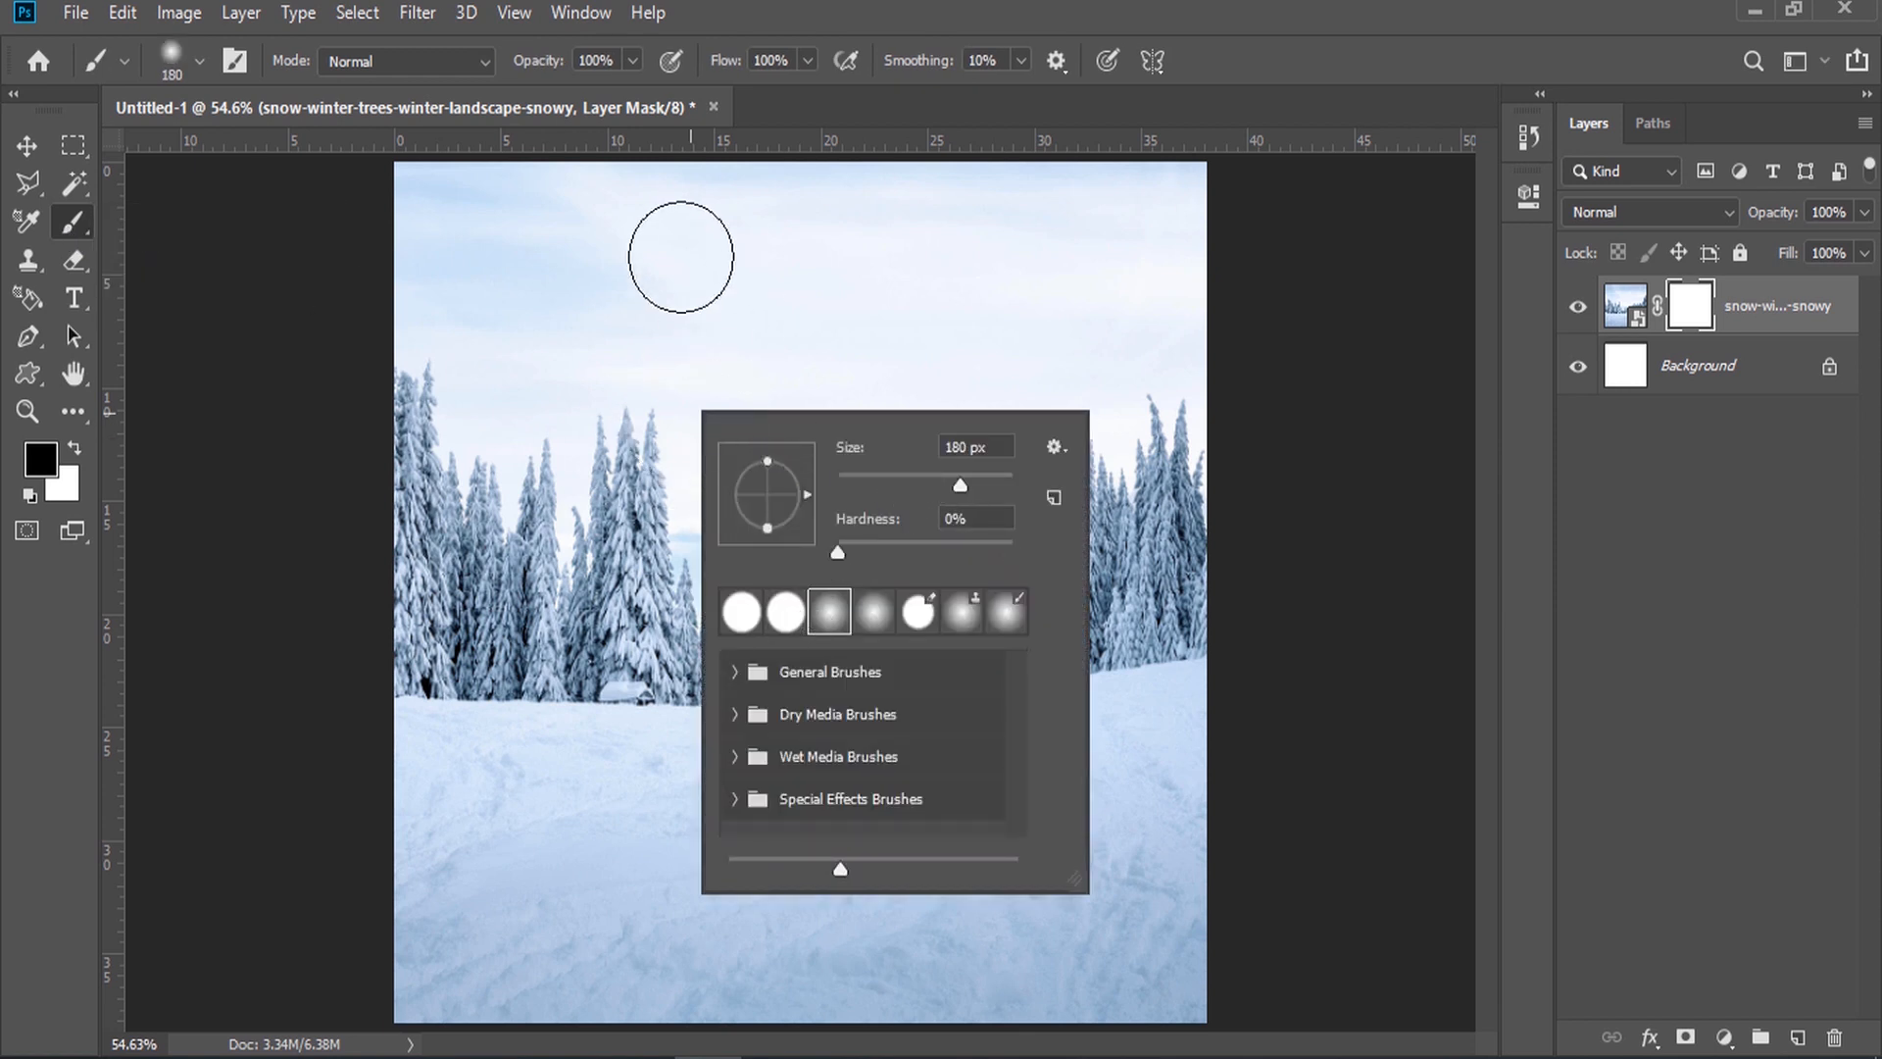
{"action": "left_click_drag", "start_coordinate": [944, 479], "coordinate": [952, 479]}
{"action": "mouse_move", "coordinate": [897, 290]}
{"action": "left_mouse_down"}
{"action": "mouse_move", "coordinate": [1050, 323]}
{"action": "mouse_move", "coordinate": [1189, 228]}
{"action": "mouse_move", "coordinate": [811, 199]}
{"action": "left_mouse_up"}
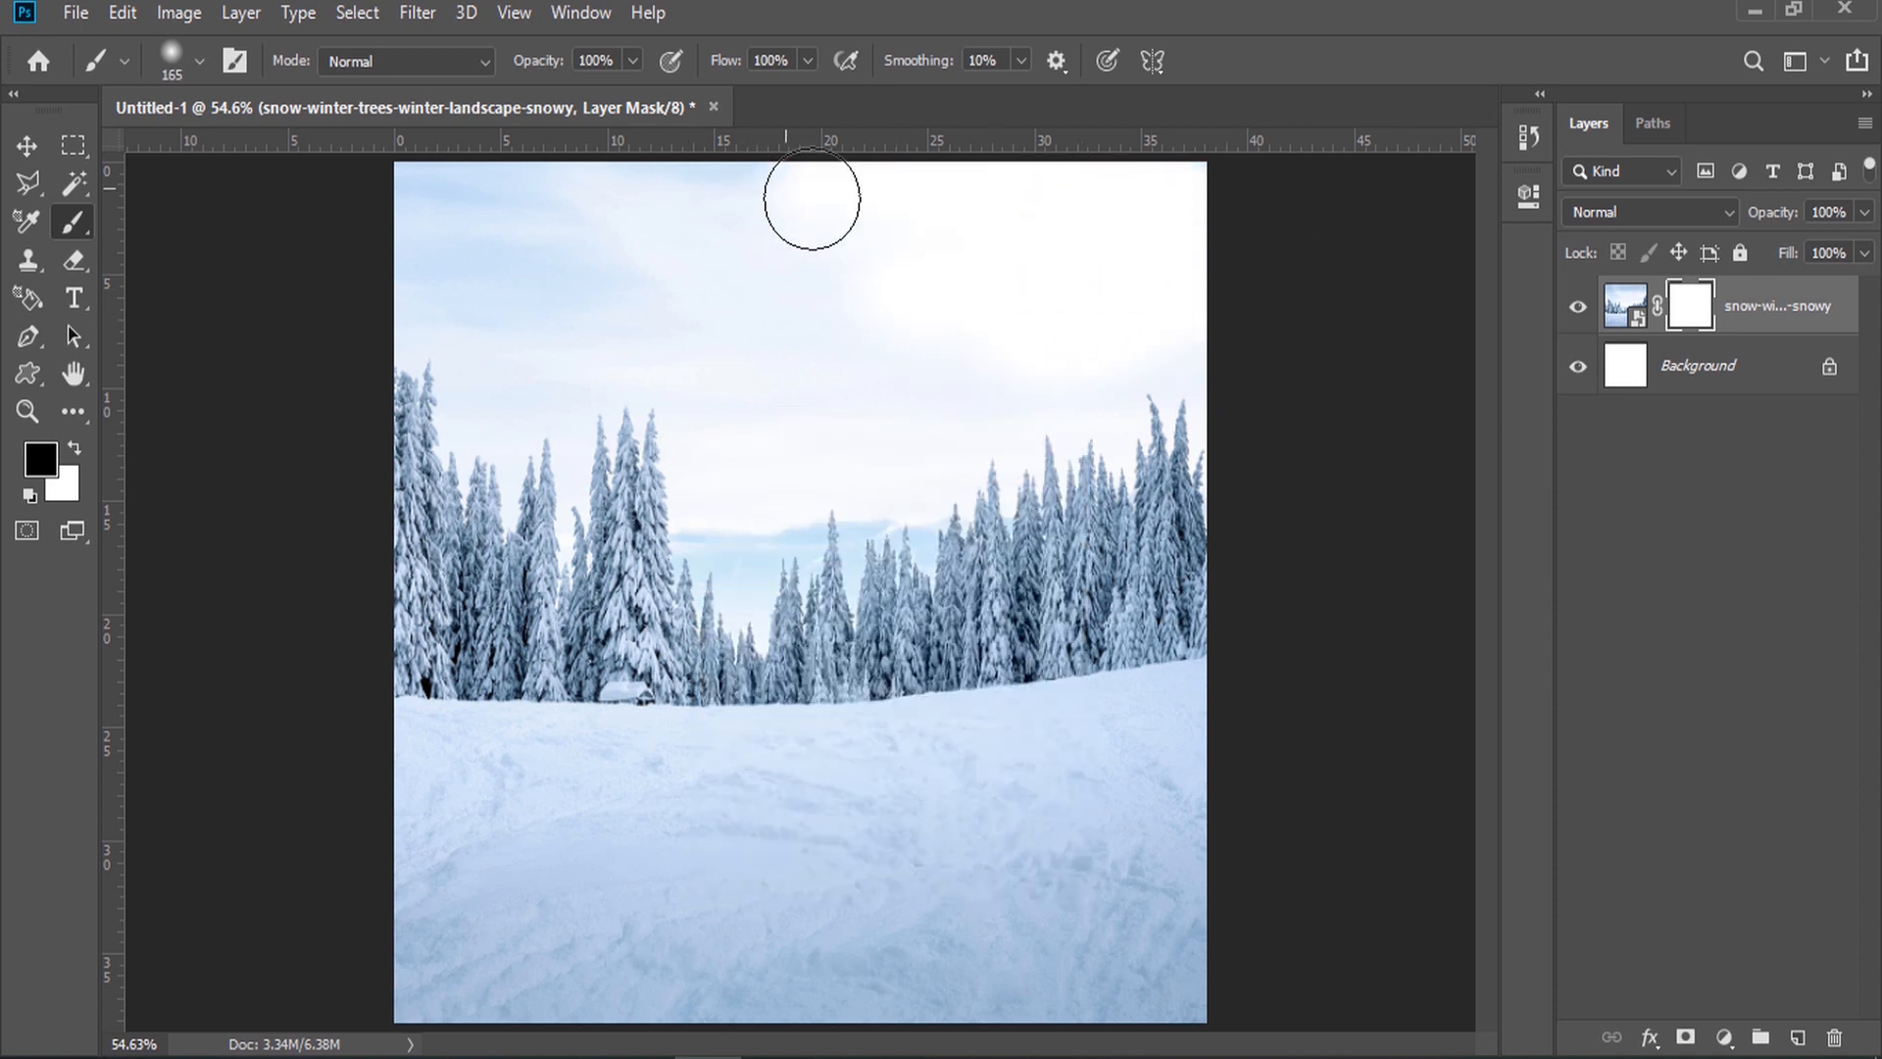
Step: Paint black on the mask to hide the remaining sky and treetops, changing to a hard round brush
{"action": "left_click", "coordinate": [40, 458]}
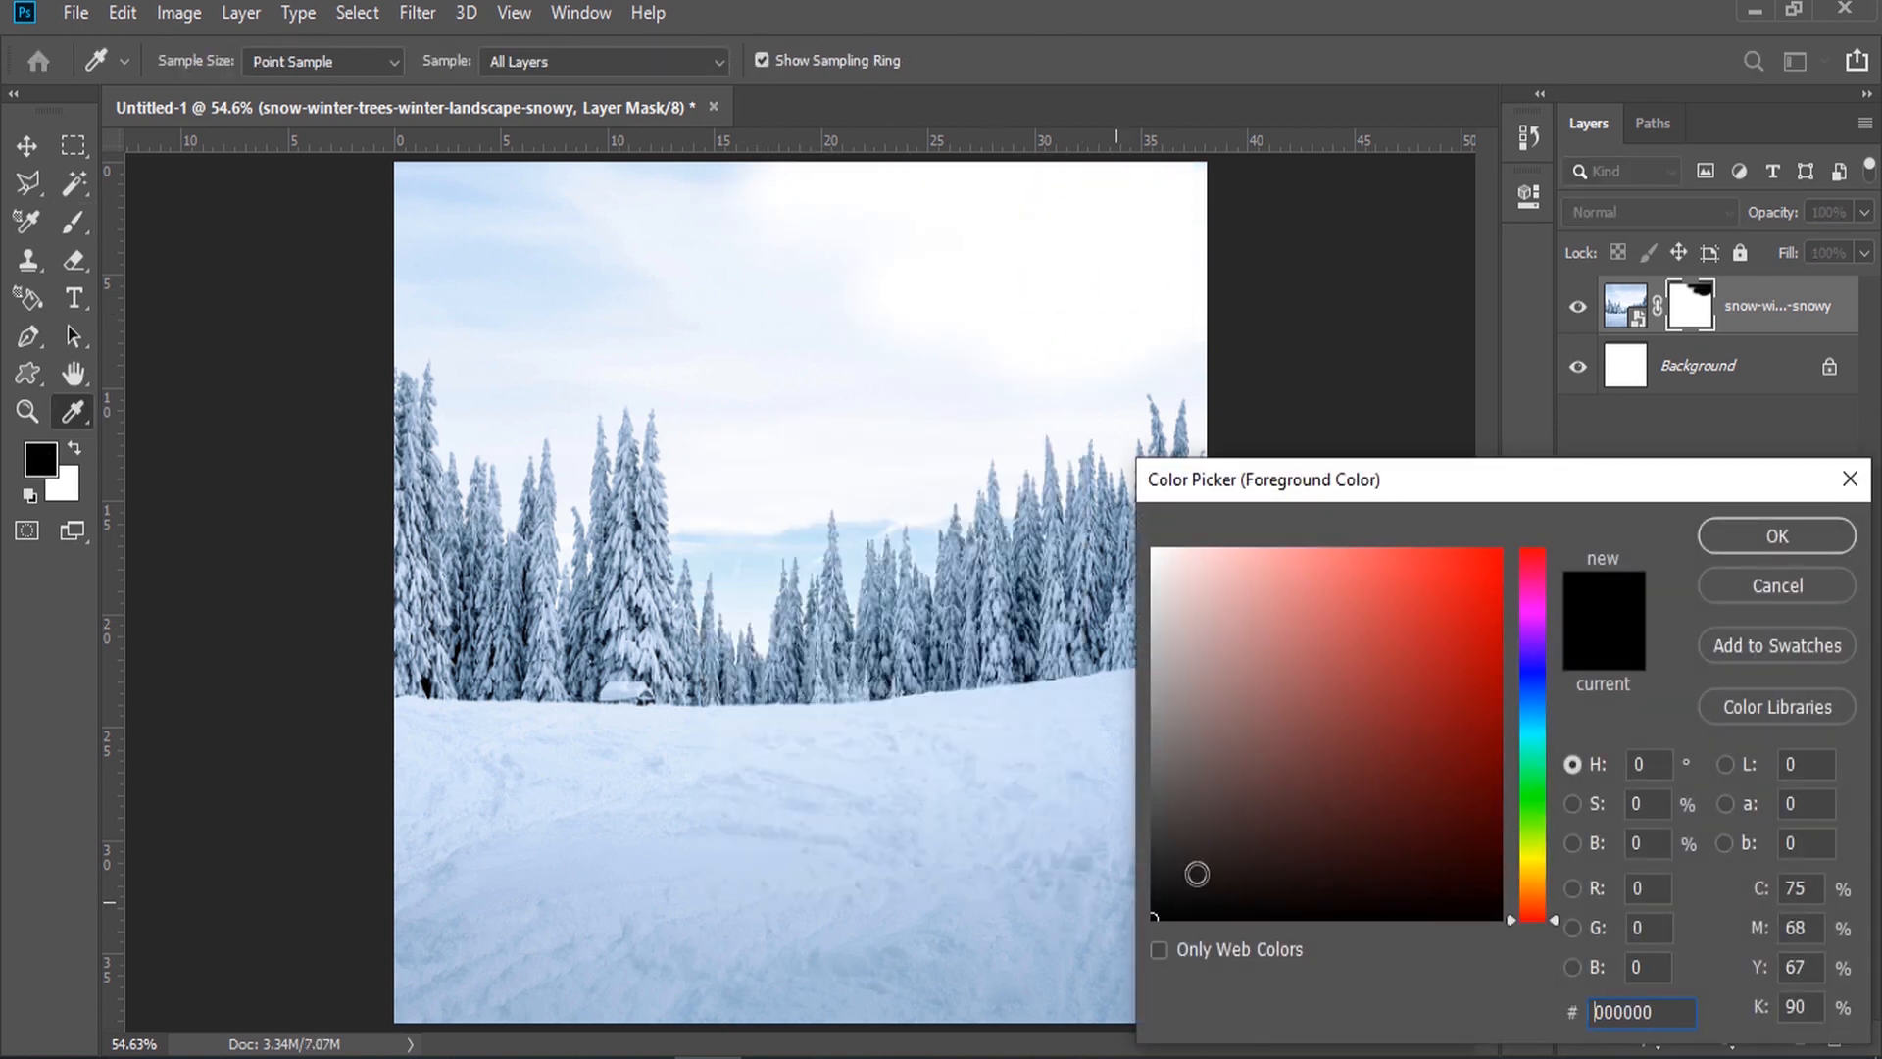
{"action": "left_click", "coordinate": [1778, 536]}
{"action": "mouse_move", "coordinate": [1092, 344]}
{"action": "left_mouse_down"}
{"action": "mouse_move", "coordinate": [1114, 441]}
{"action": "mouse_move", "coordinate": [1101, 497]}
{"action": "mouse_move", "coordinate": [1193, 567]}
{"action": "mouse_move", "coordinate": [1185, 609]}
{"action": "mouse_move", "coordinate": [915, 579]}
{"action": "mouse_move", "coordinate": [930, 419]}
{"action": "mouse_move", "coordinate": [1067, 491]}
{"action": "mouse_move", "coordinate": [966, 273]}
{"action": "mouse_move", "coordinate": [327, 223]}
{"action": "mouse_move", "coordinate": [450, 174]}
{"action": "left_mouse_up"}
{"action": "right_click", "coordinate": [629, 315]}
{"action": "left_click", "coordinate": [768, 515]}
{"action": "left_click", "coordinate": [516, 315]}
{"action": "mouse_move", "coordinate": [656, 347]}
{"action": "left_mouse_down"}
{"action": "mouse_move", "coordinate": [454, 357]}
{"action": "mouse_move", "coordinate": [565, 443]}
{"action": "mouse_move", "coordinate": [744, 450]}
{"action": "mouse_move", "coordinate": [445, 475]}
{"action": "left_mouse_up"}
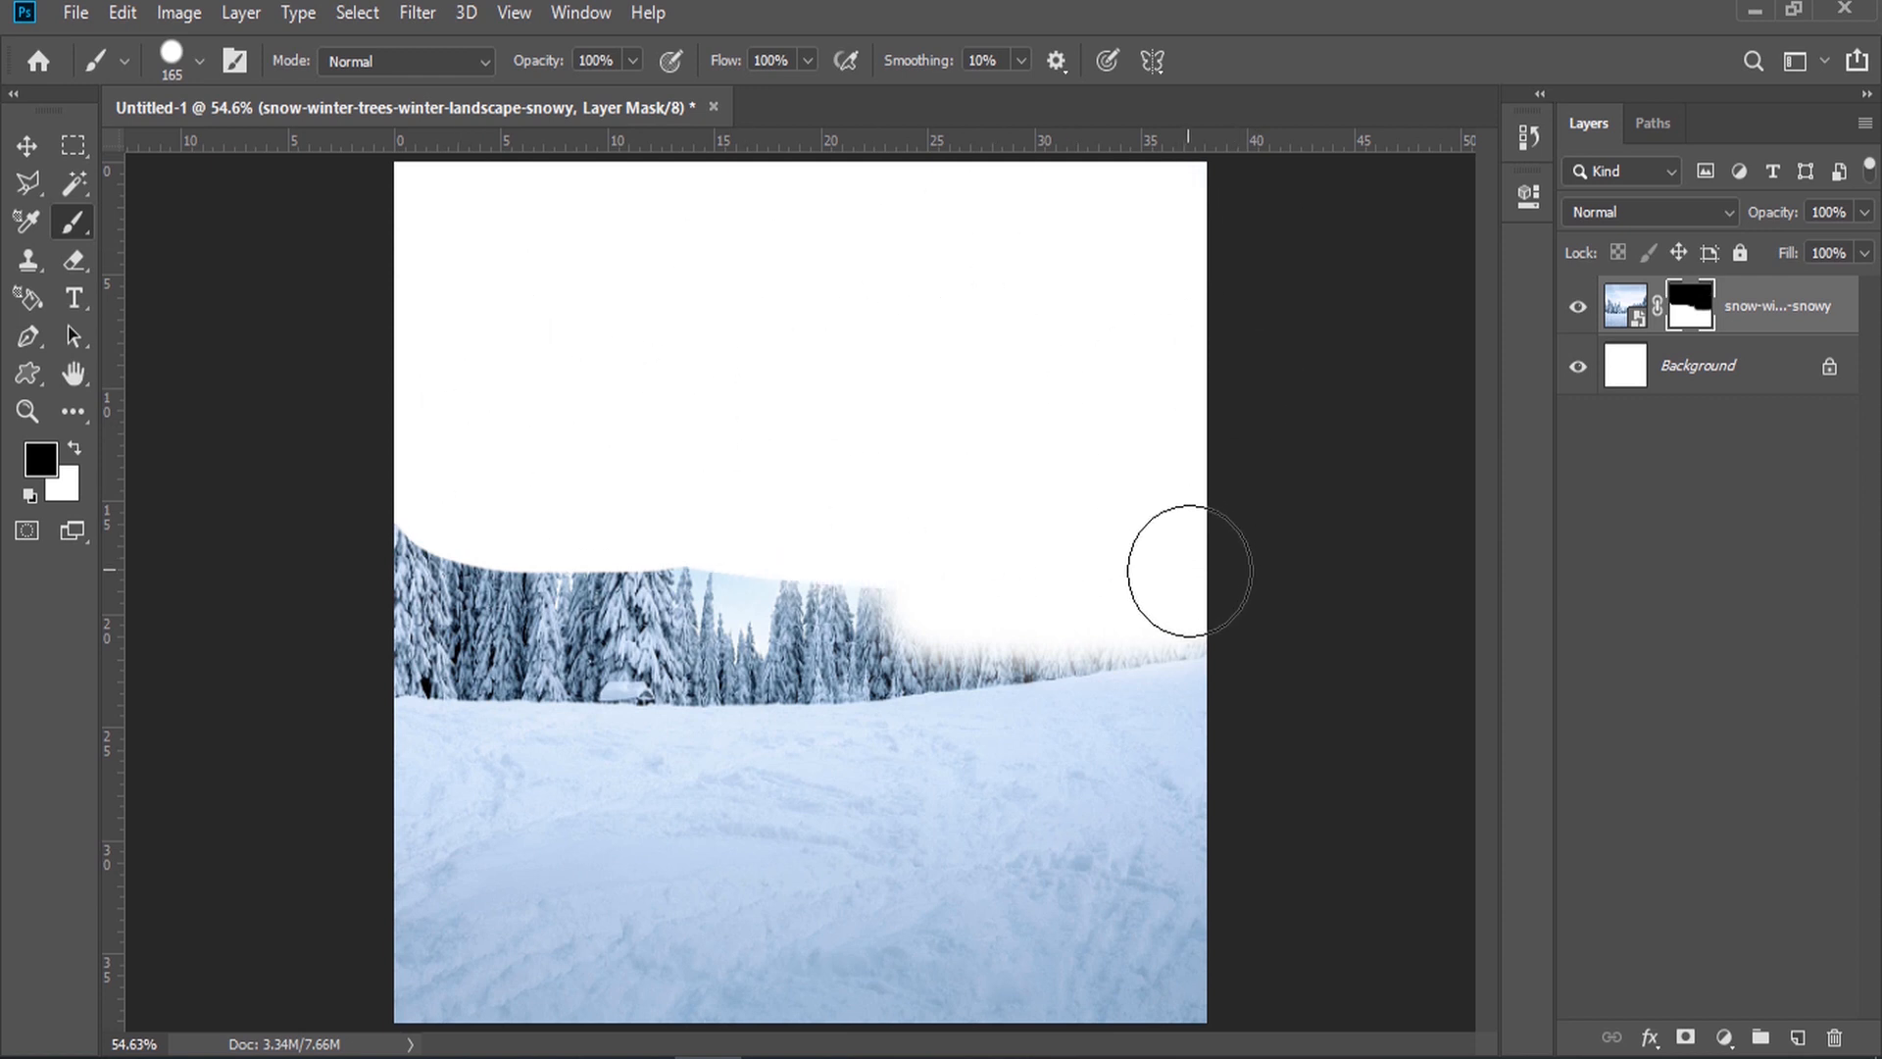
Step: Mask out the remaining trees down to the snow ridge so only the snowy ground is left
{"action": "mouse_move", "coordinate": [970, 624]}
{"action": "left_mouse_down"}
{"action": "mouse_move", "coordinate": [811, 617]}
{"action": "mouse_move", "coordinate": [811, 638]}
{"action": "left_mouse_up"}
{"action": "left_click_drag", "start_coordinate": [635, 624], "coordinate": [578, 623]}
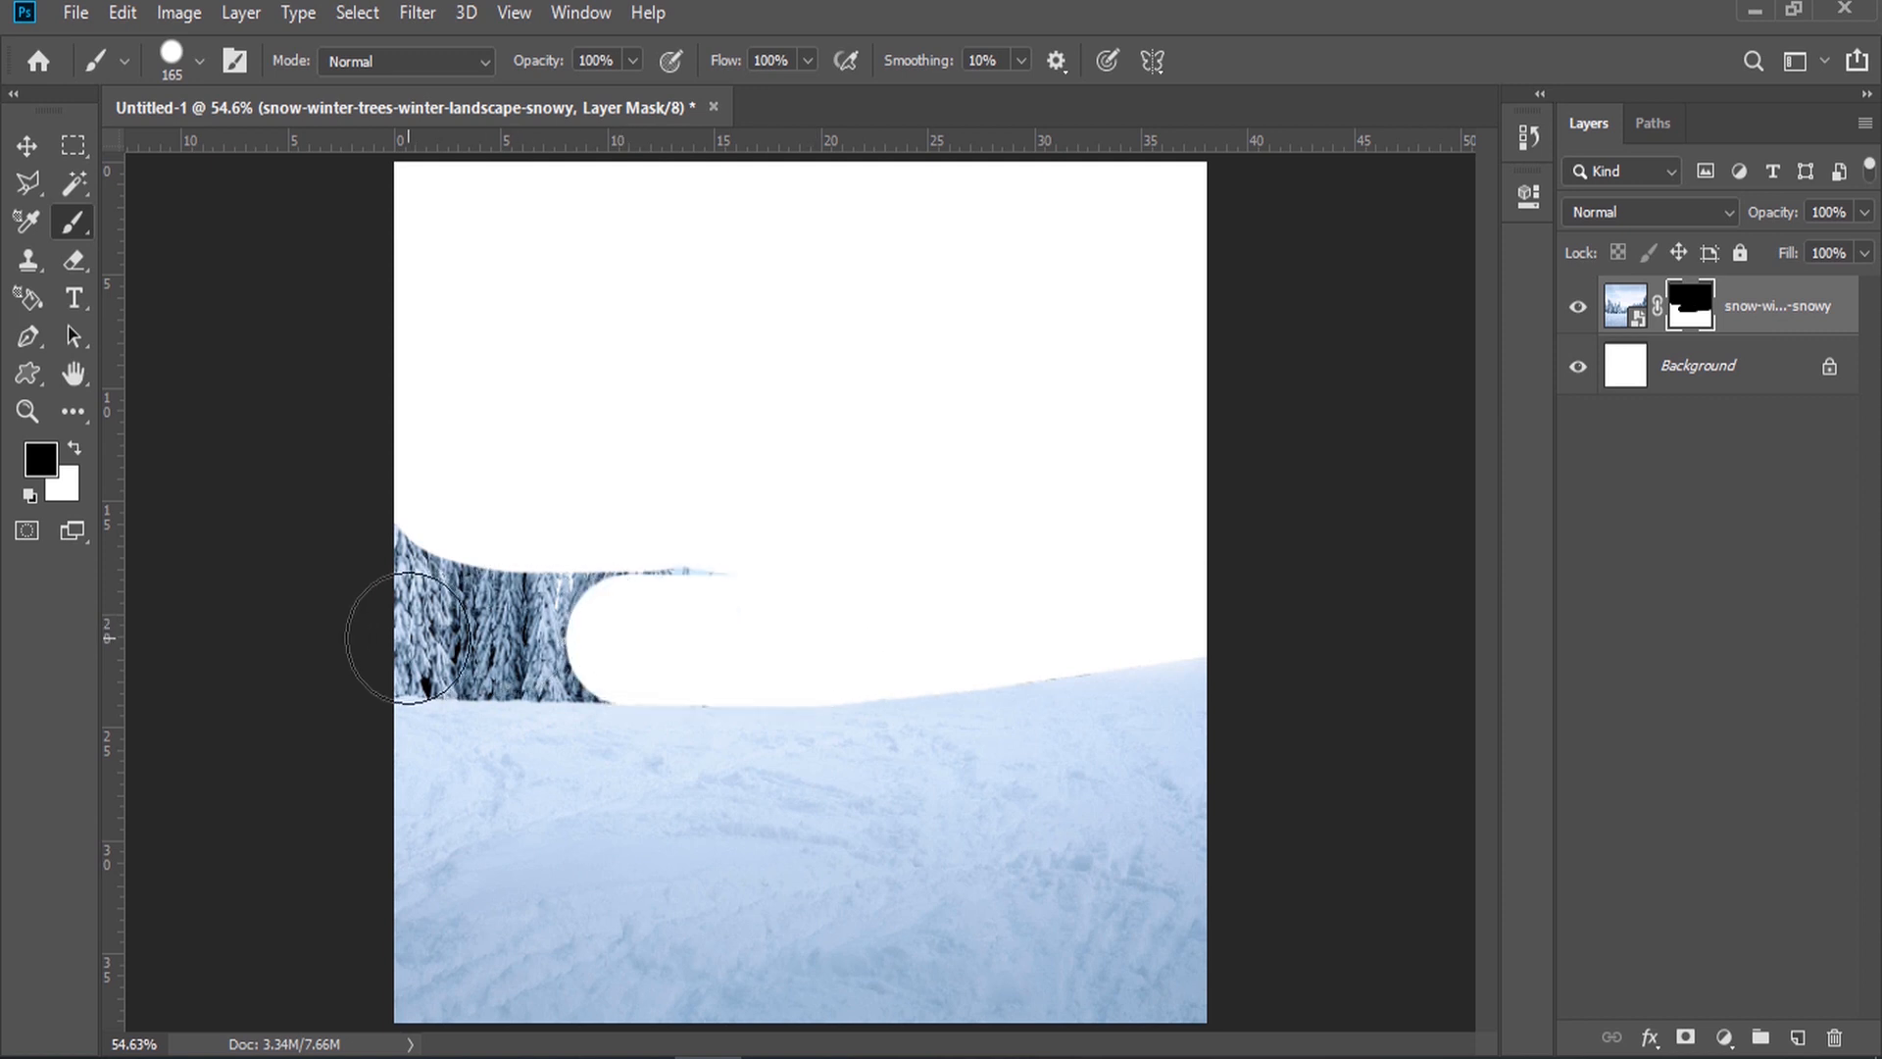
{"action": "left_click_drag", "start_coordinate": [408, 638], "coordinate": [403, 630]}
{"action": "left_click_drag", "start_coordinate": [837, 568], "coordinate": [294, 538]}
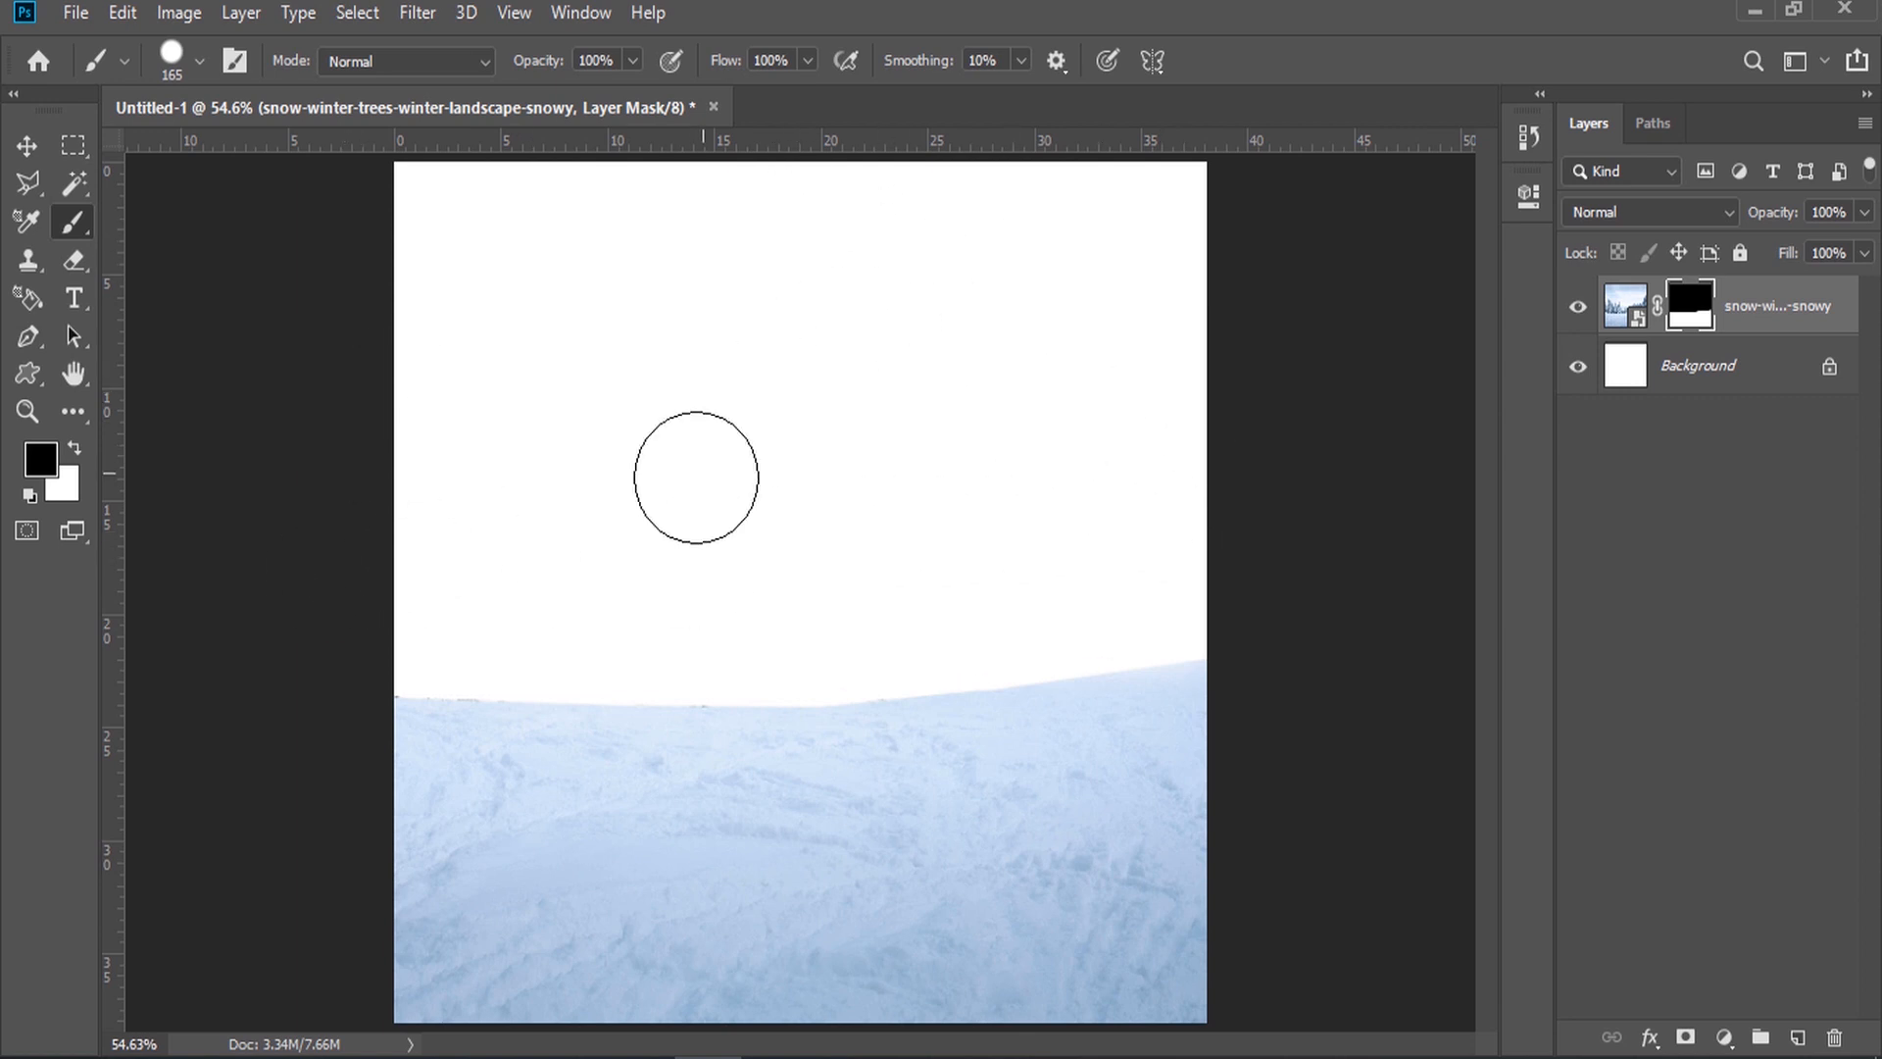
Step: Place the Vordere-Hasenfluh mountain image from the Car Sales Social Media folder, scale it to 139% and move it up to the canvas's top edge
{"action": "mouse_move", "coordinate": [419, 1022]}
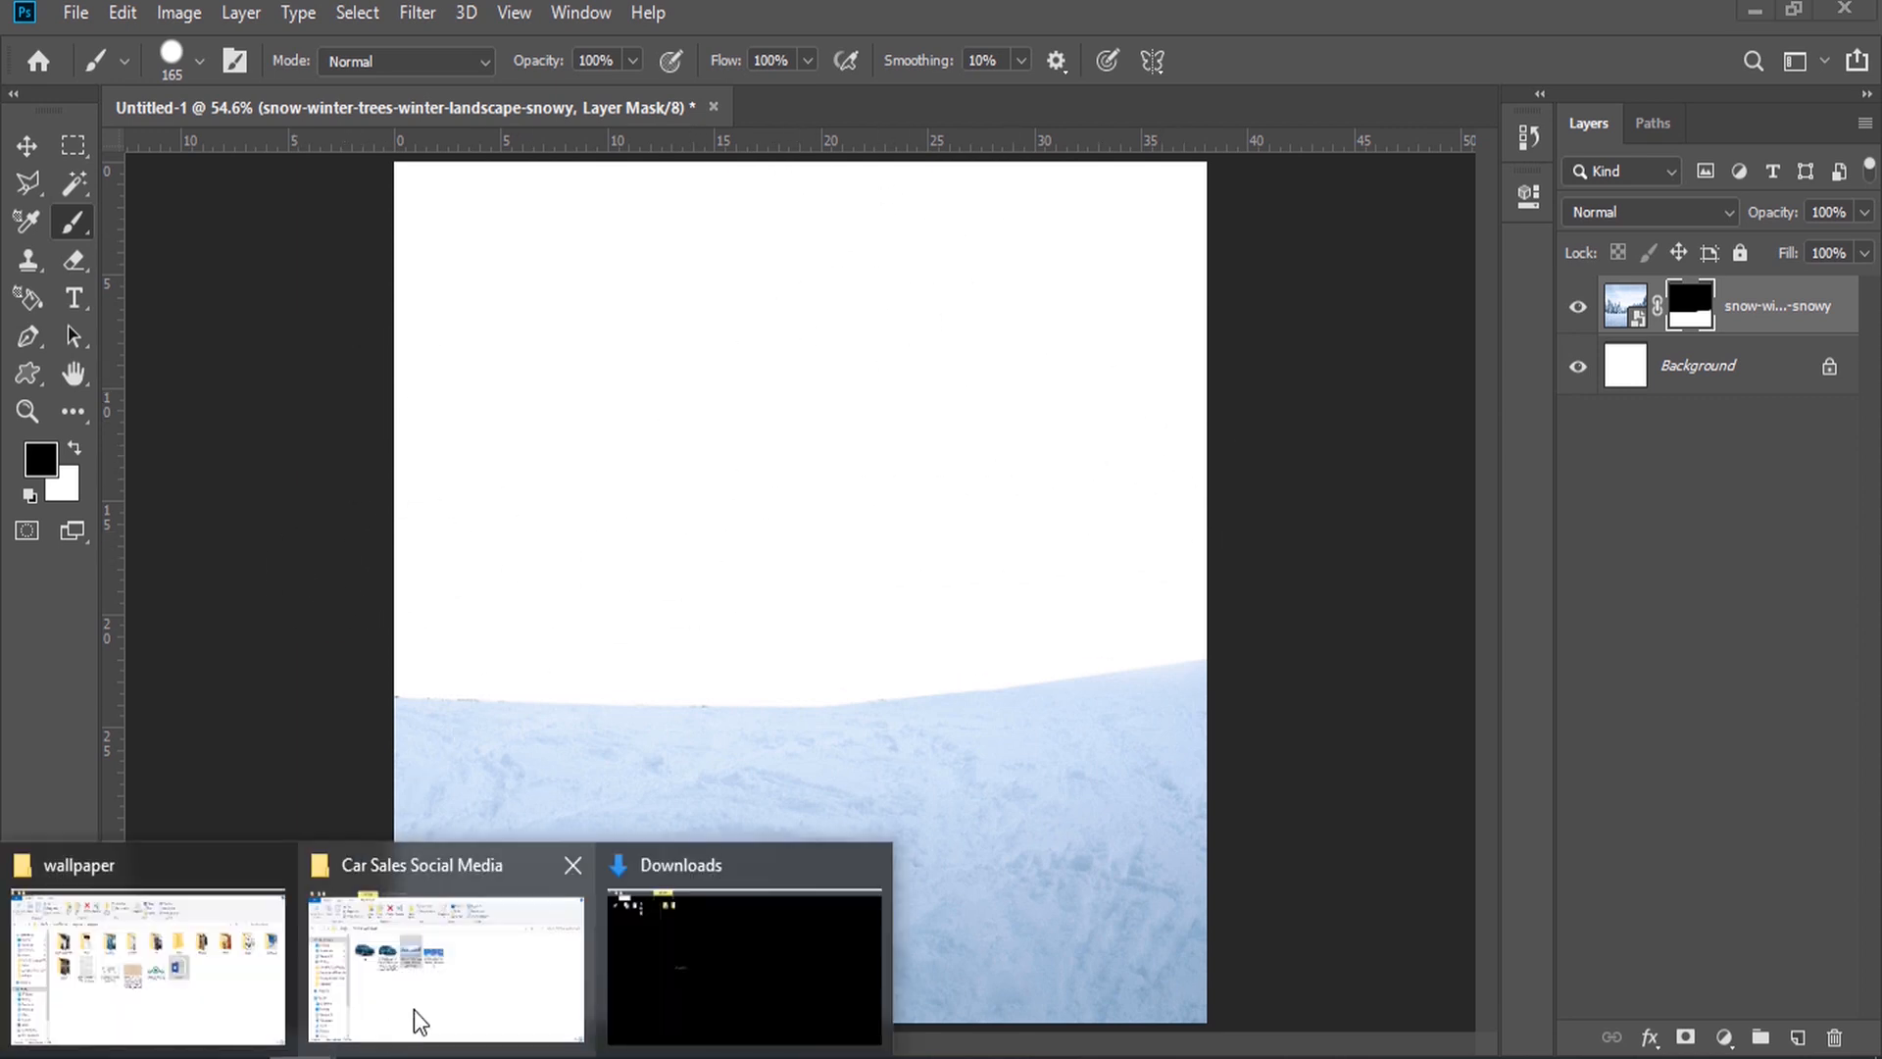
{"action": "left_click", "coordinate": [378, 975]}
{"action": "left_click_drag", "start_coordinate": [880, 456], "coordinate": [775, 461]}
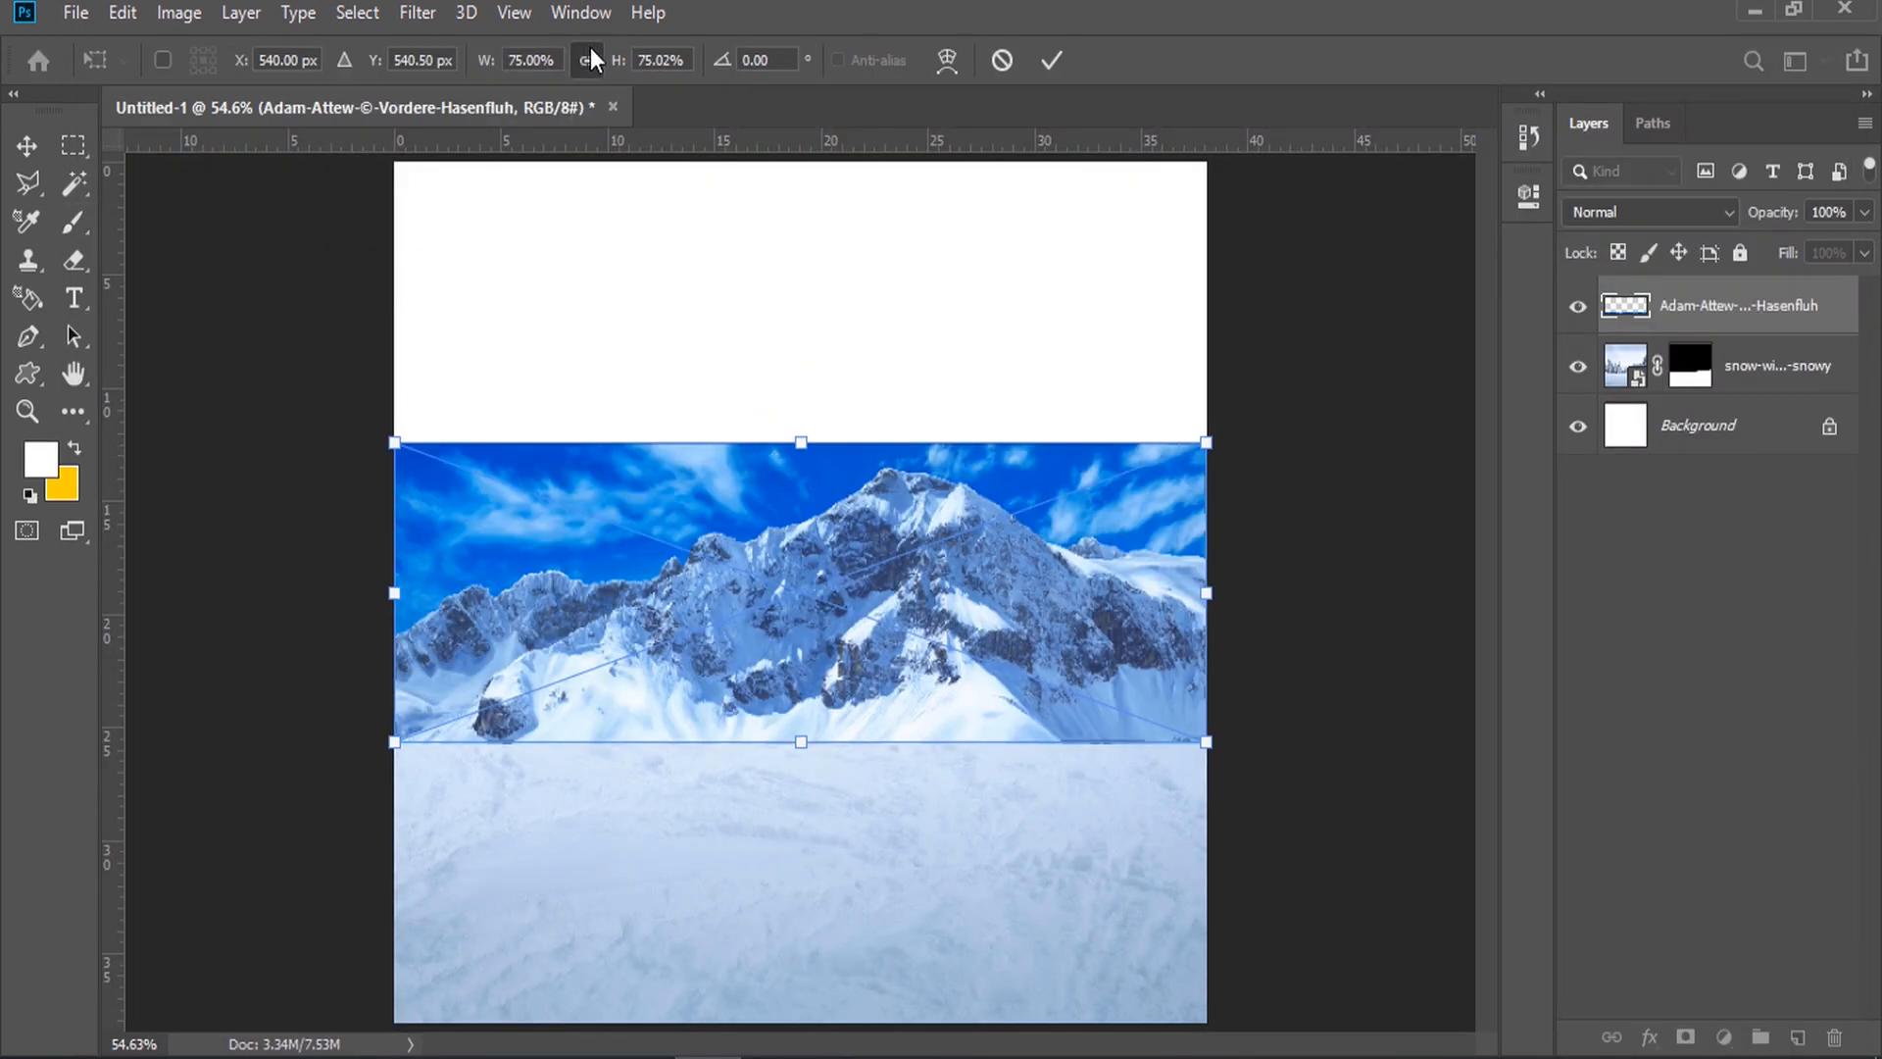
{"action": "left_click_drag", "start_coordinate": [485, 61], "coordinate": [549, 61]}
{"action": "left_click_drag", "start_coordinate": [779, 589], "coordinate": [778, 369]}
{"action": "key", "text": "b"}
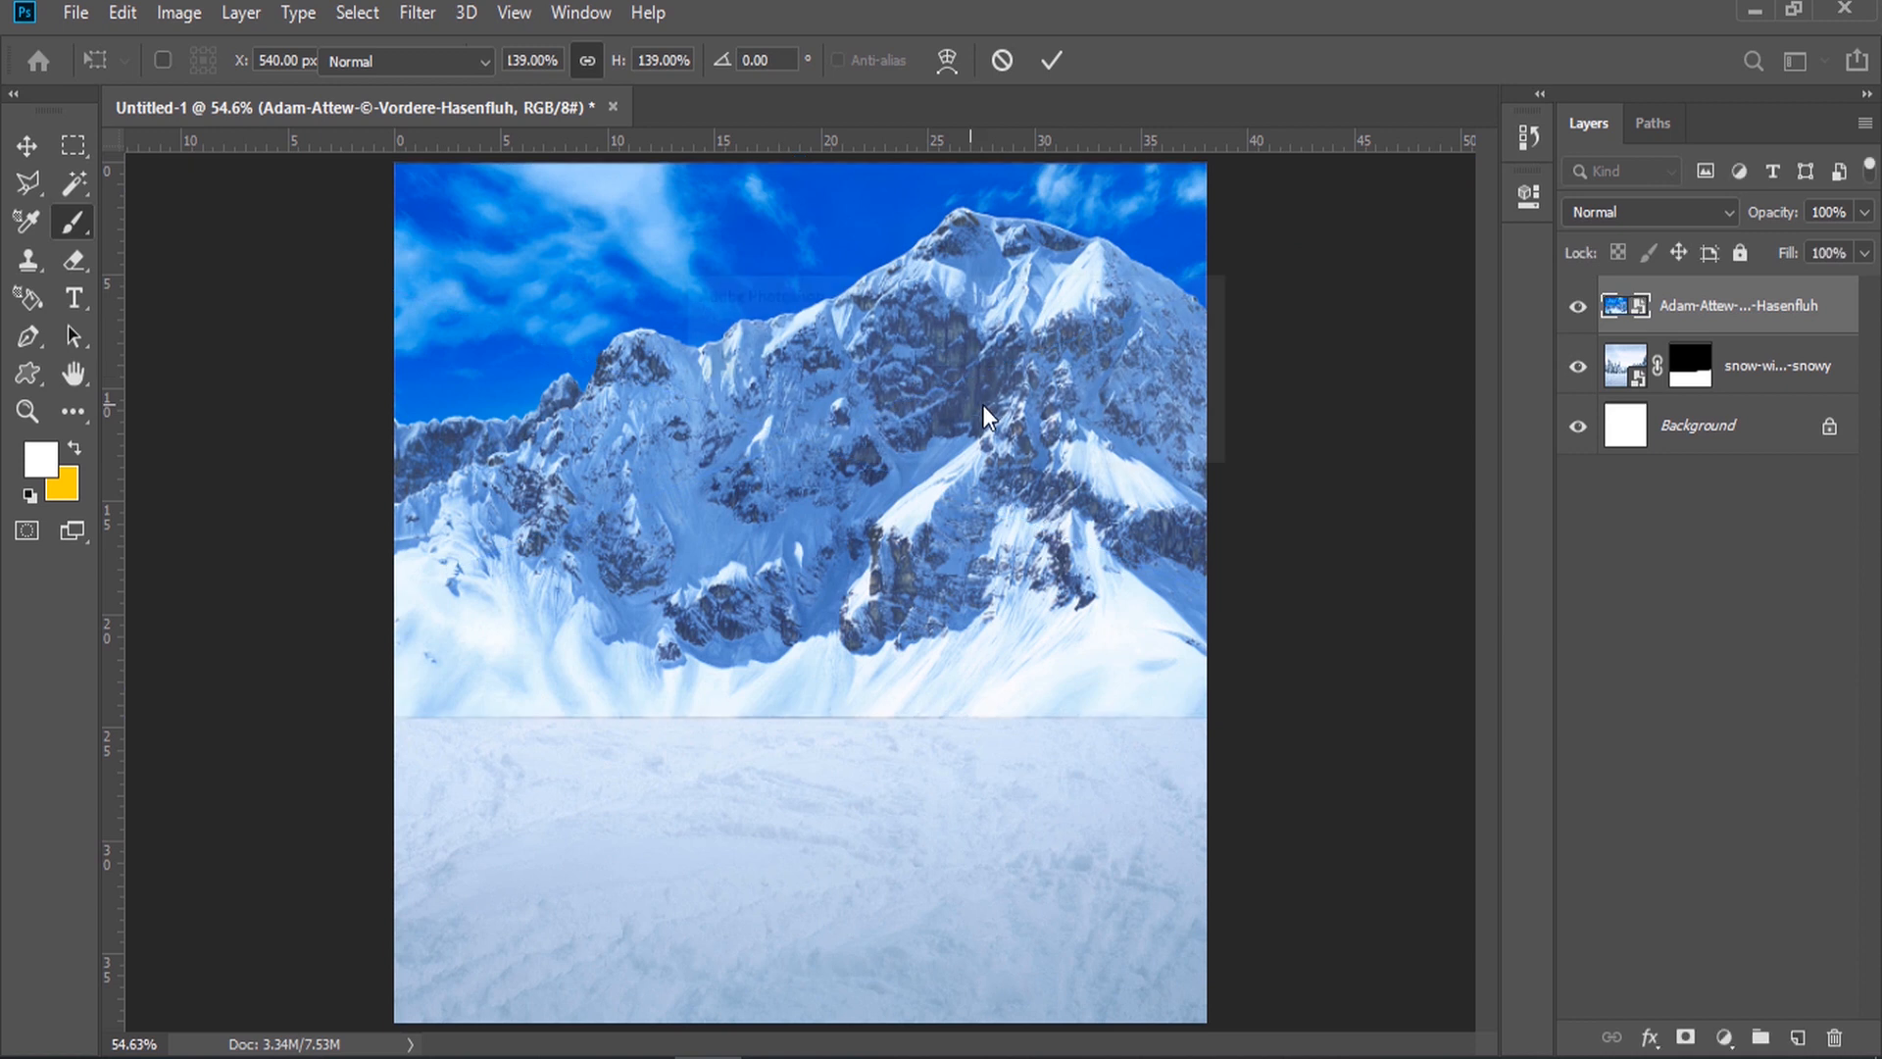
{"action": "left_click", "coordinate": [982, 404]}
{"action": "key", "text": "Escape"}
Step: Move the mountain layer beneath the masked snow layer and add a new empty layer on top for brushwork
{"action": "left_click_drag", "start_coordinate": [1714, 324], "coordinate": [1715, 394]}
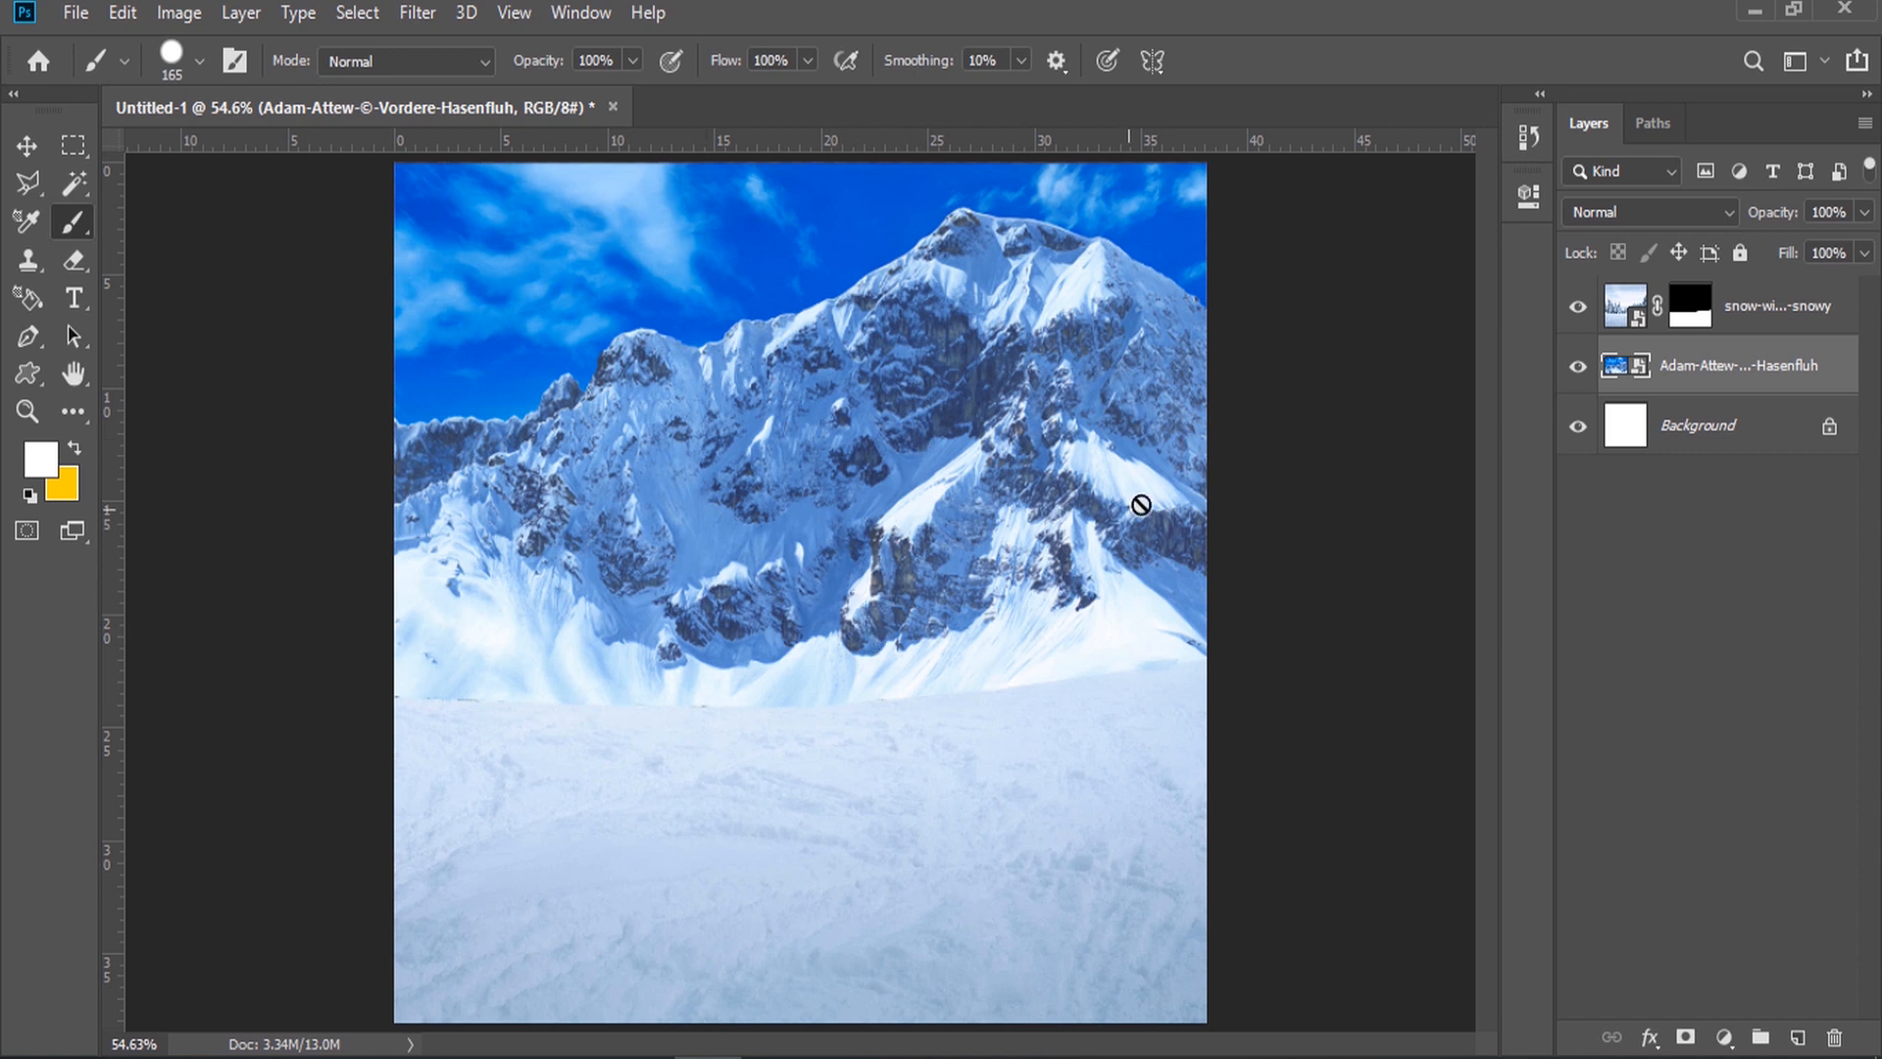
{"action": "left_click", "coordinate": [1761, 309]}
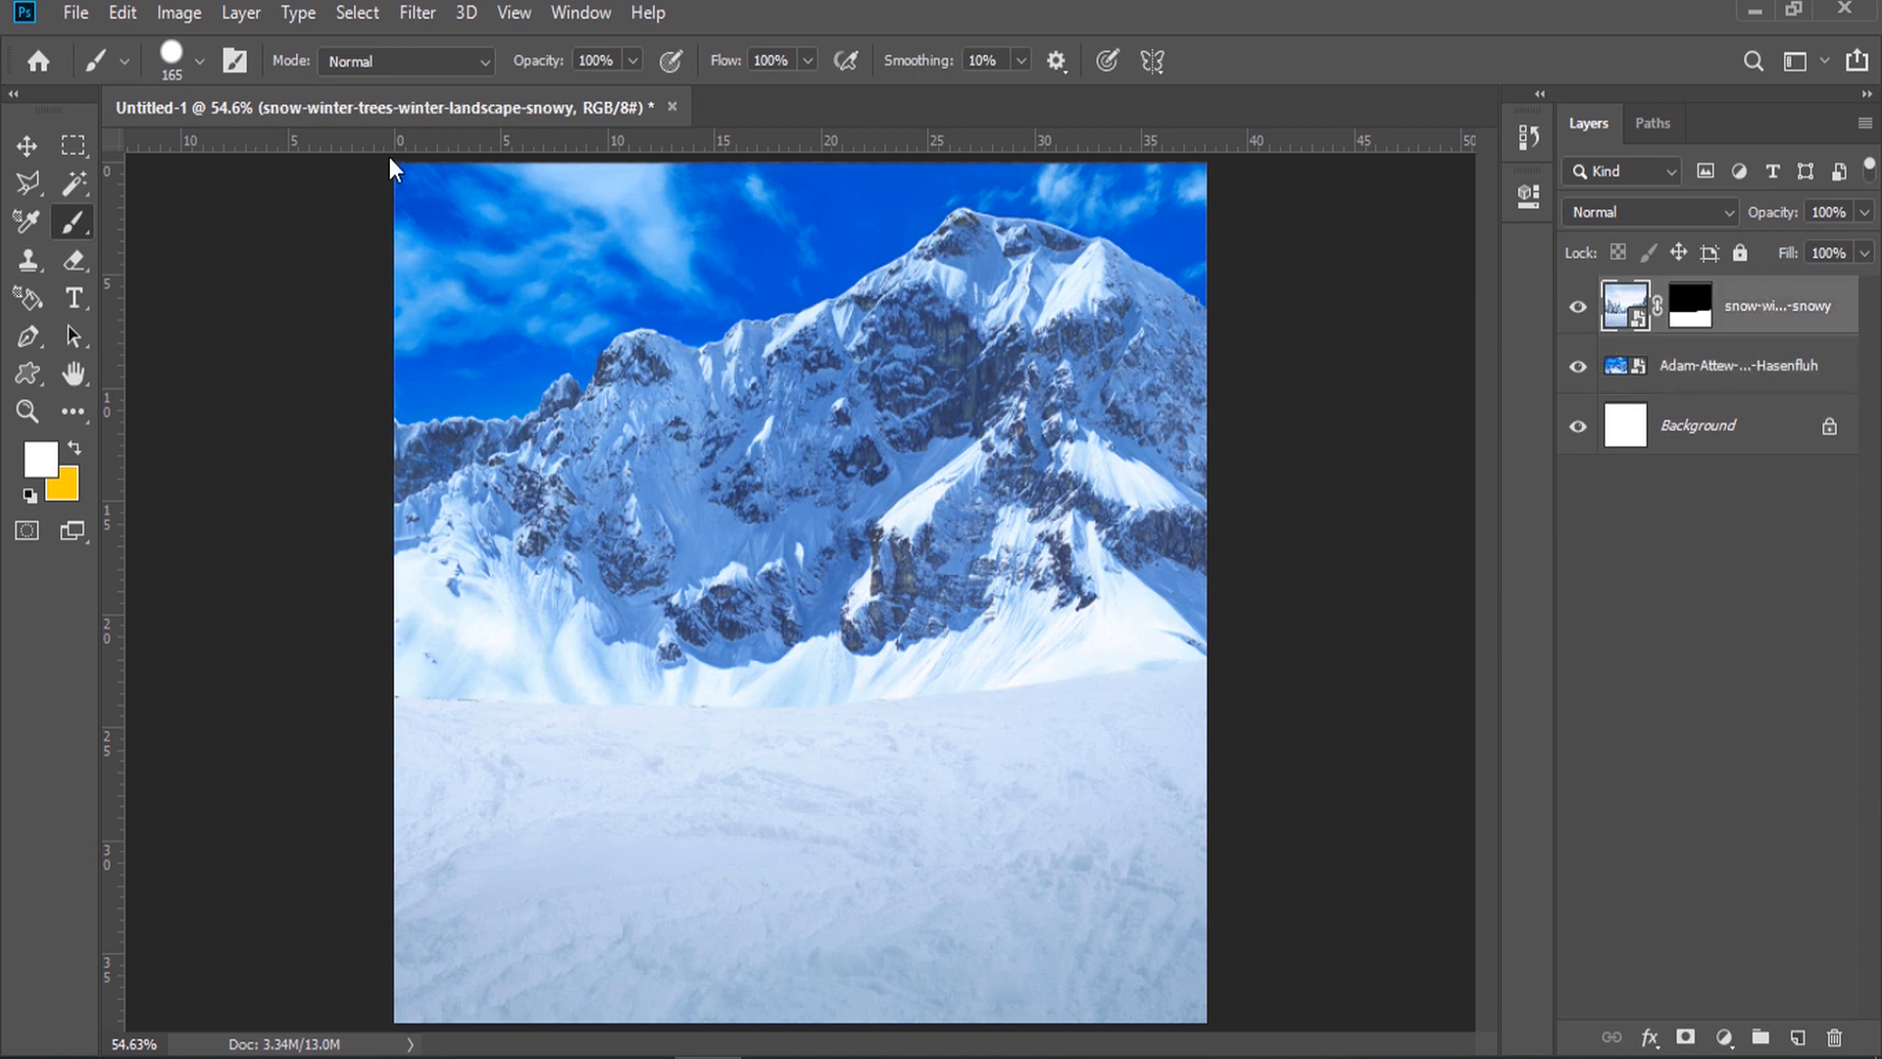
{"action": "right_click", "coordinate": [71, 235]}
{"action": "left_click", "coordinate": [196, 222]}
{"action": "left_click", "coordinate": [1800, 1037]}
Step: Set the brush to 139 px and 86% opacity, and try a hard white dab at the snow ridge's right end
{"action": "right_click", "coordinate": [1066, 580]}
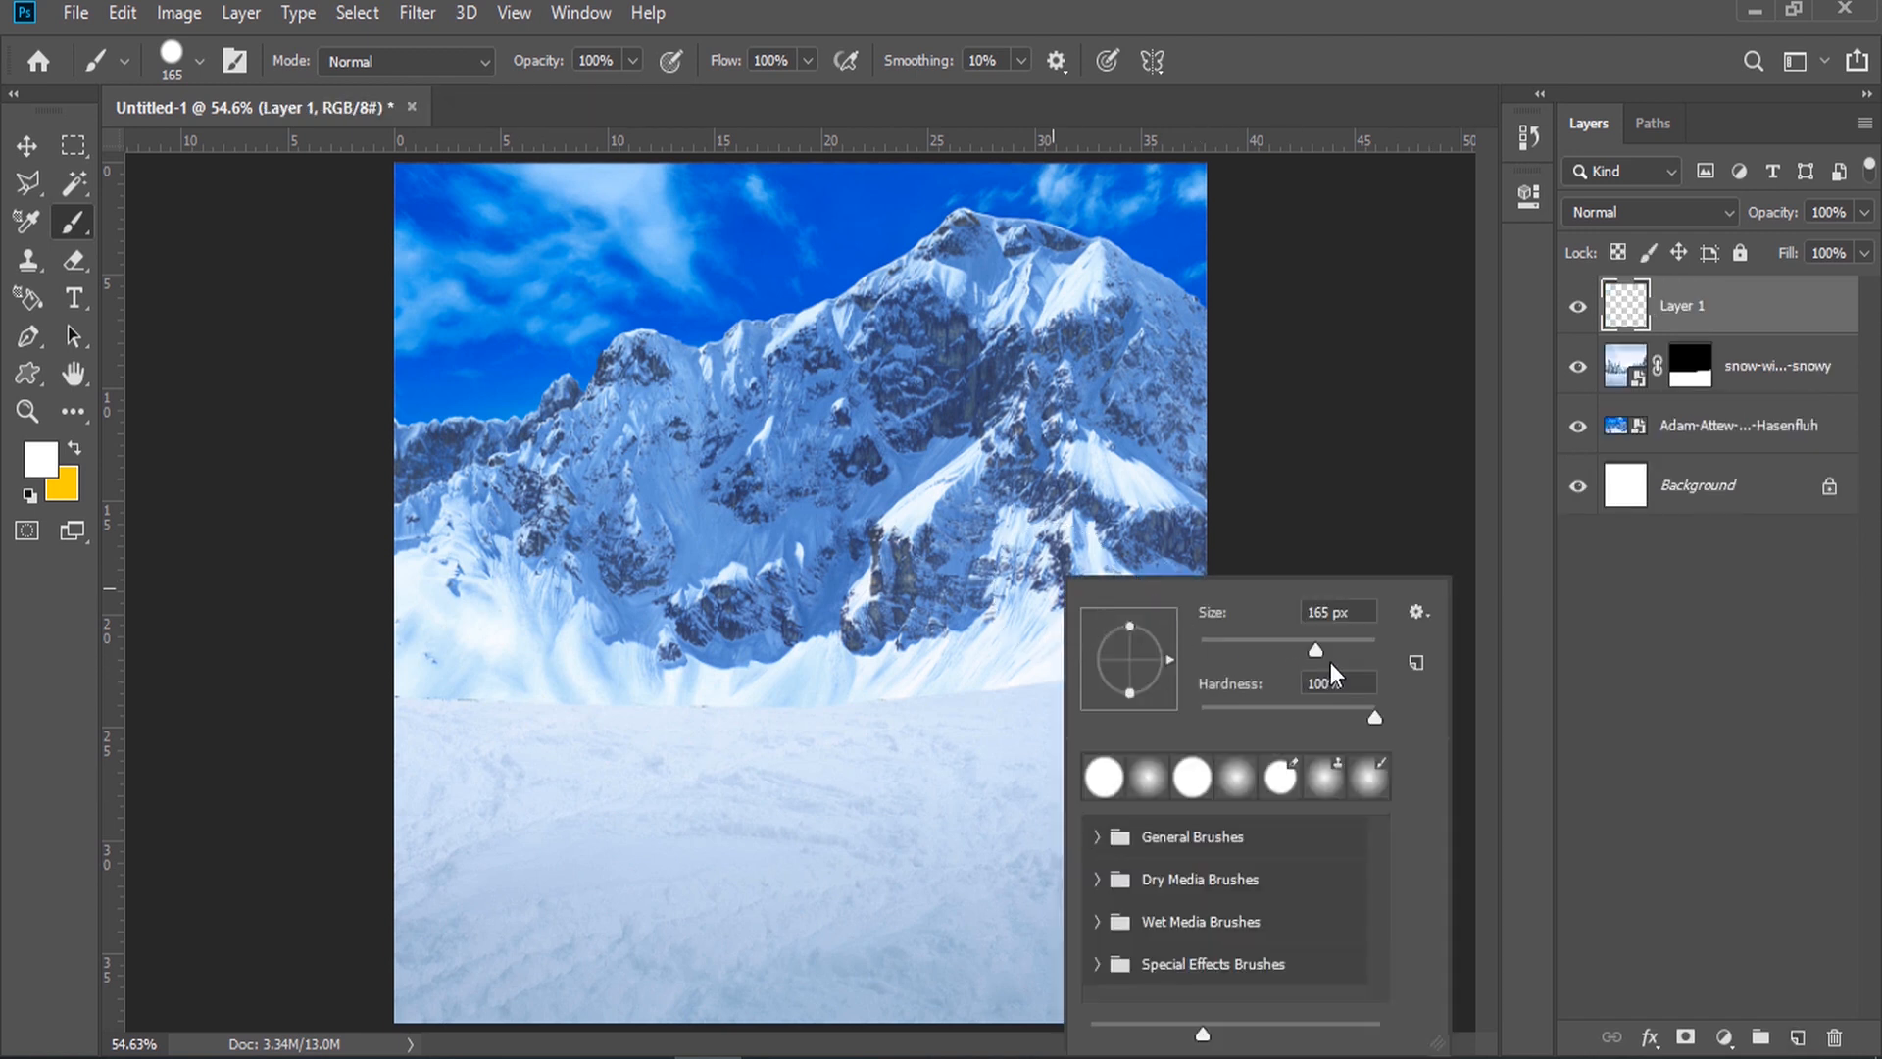
{"action": "left_click_drag", "start_coordinate": [1312, 653], "coordinate": [1304, 648]}
{"action": "left_click", "coordinate": [1180, 13]}
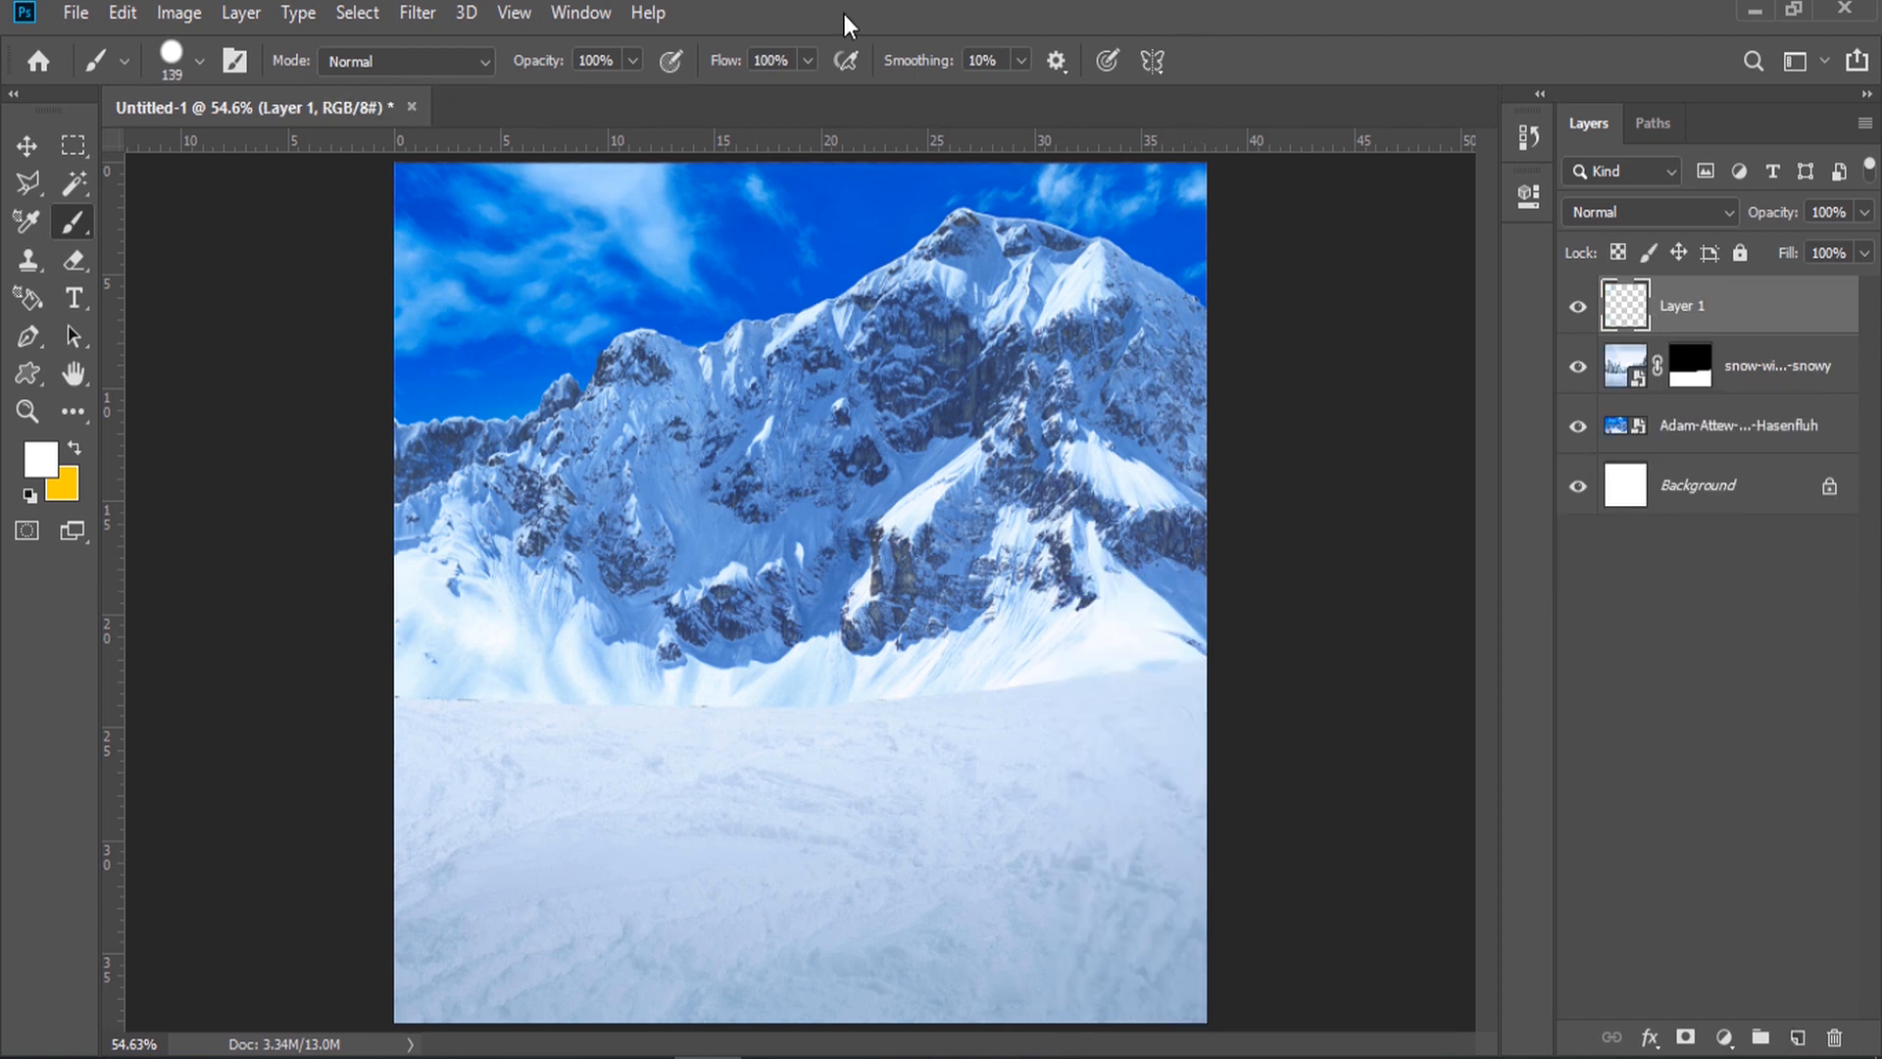
{"action": "left_click", "coordinate": [634, 61]}
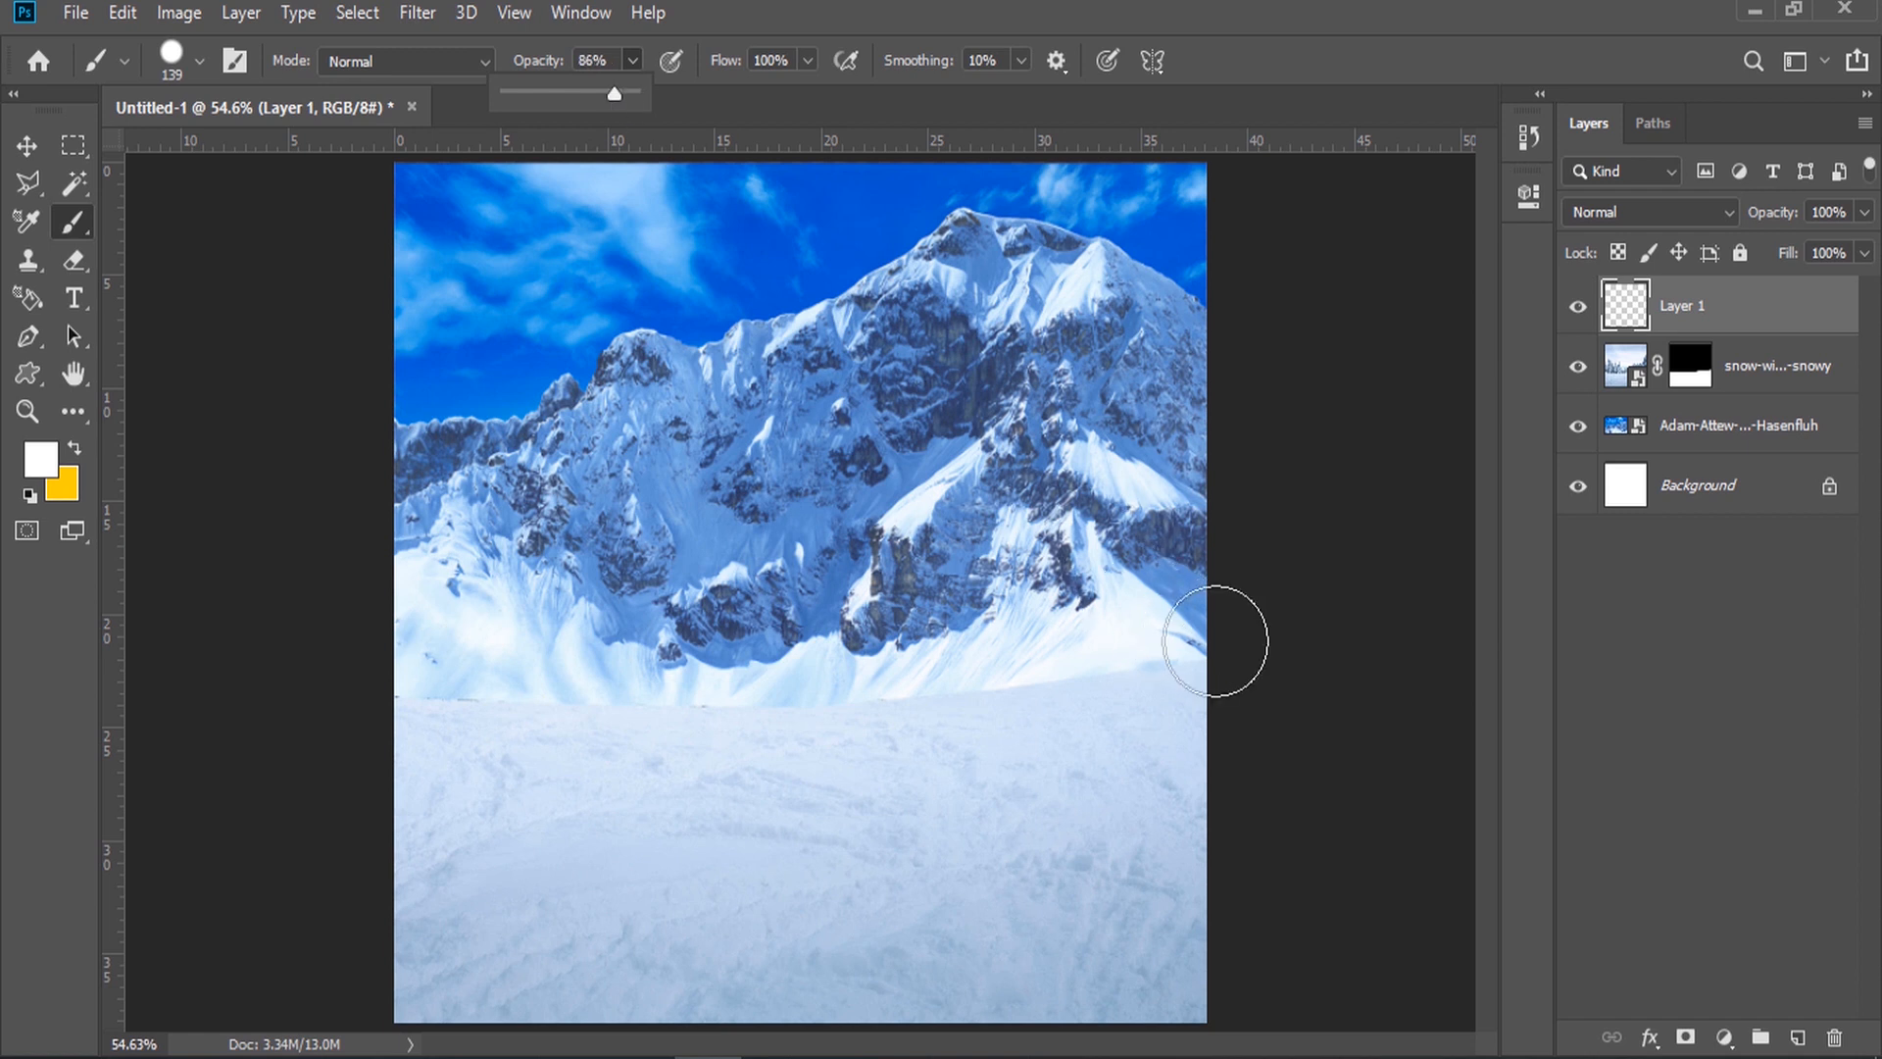
{"action": "left_click", "coordinate": [1210, 638]}
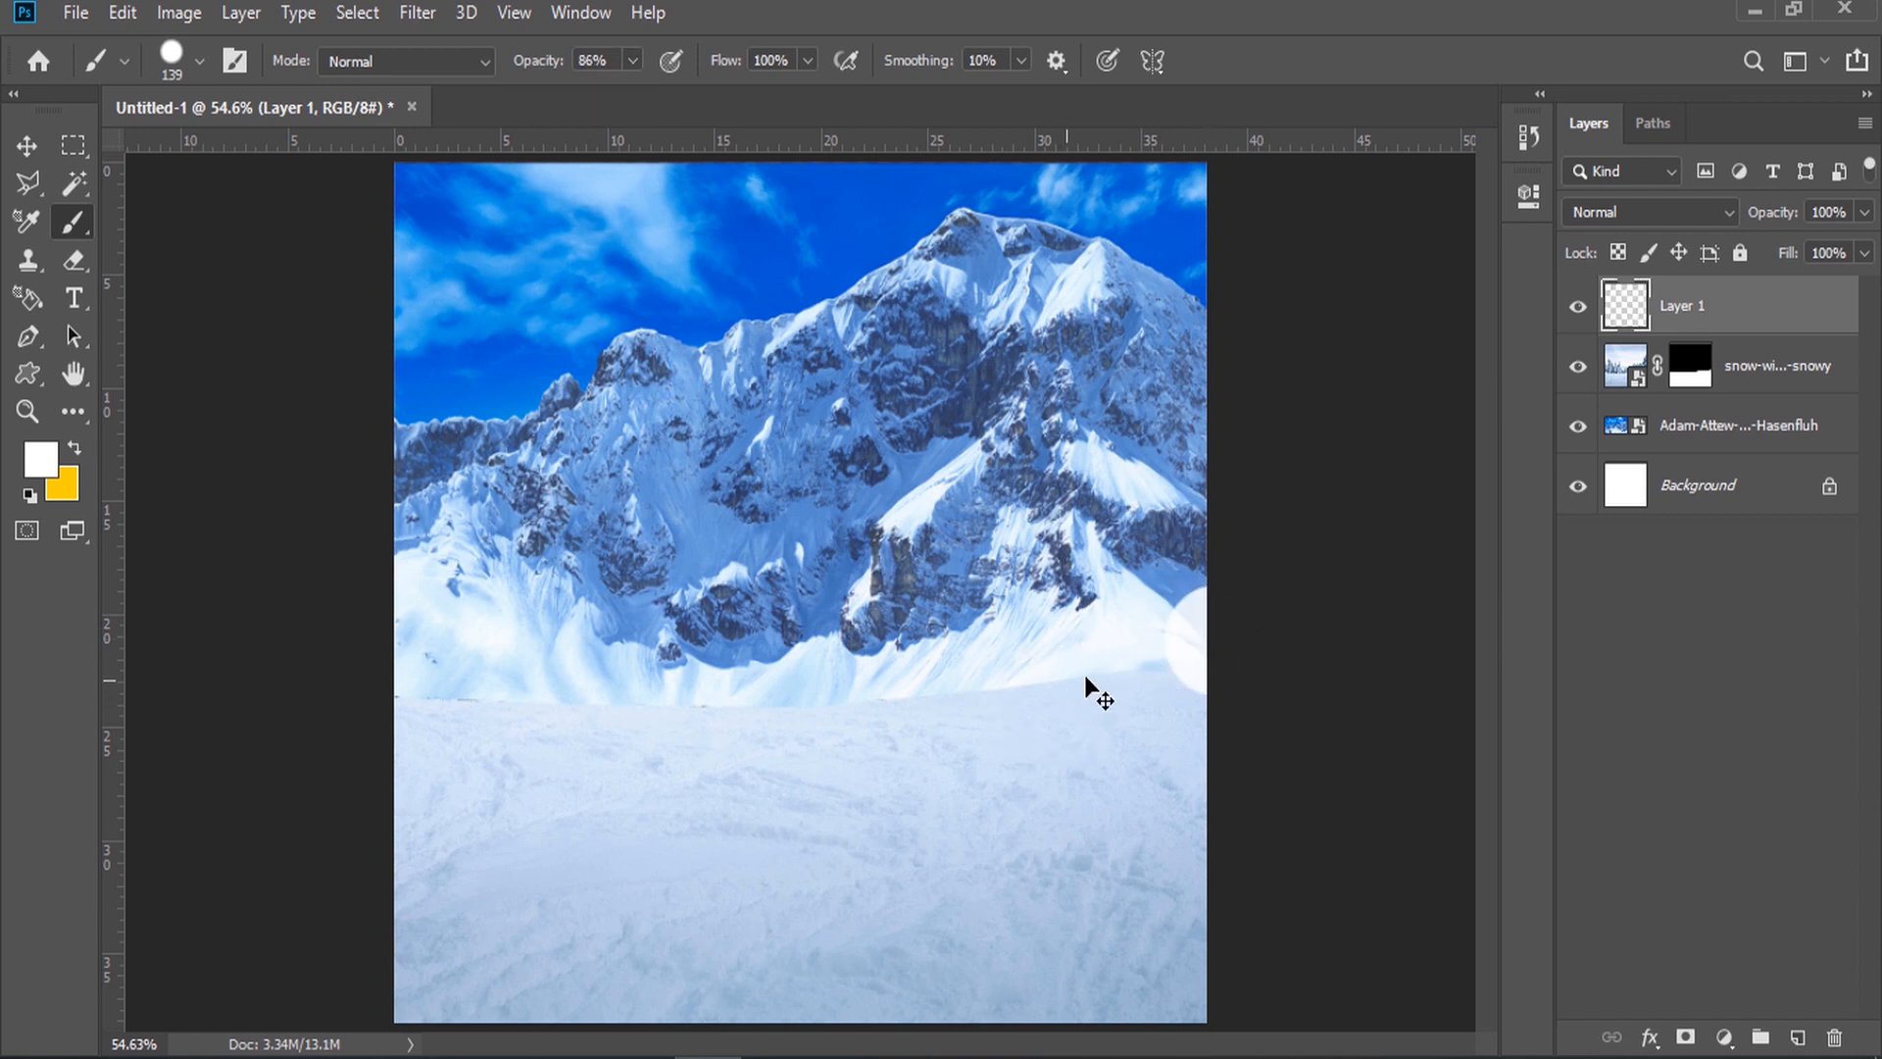
{"action": "key", "text": "ctrl+z"}
Step: Paint a straight white haze band across the seam between mountain and snow with a soft brush at 0% hardness
{"action": "right_click", "coordinate": [1118, 579]}
{"action": "left_click", "coordinate": [1288, 777]}
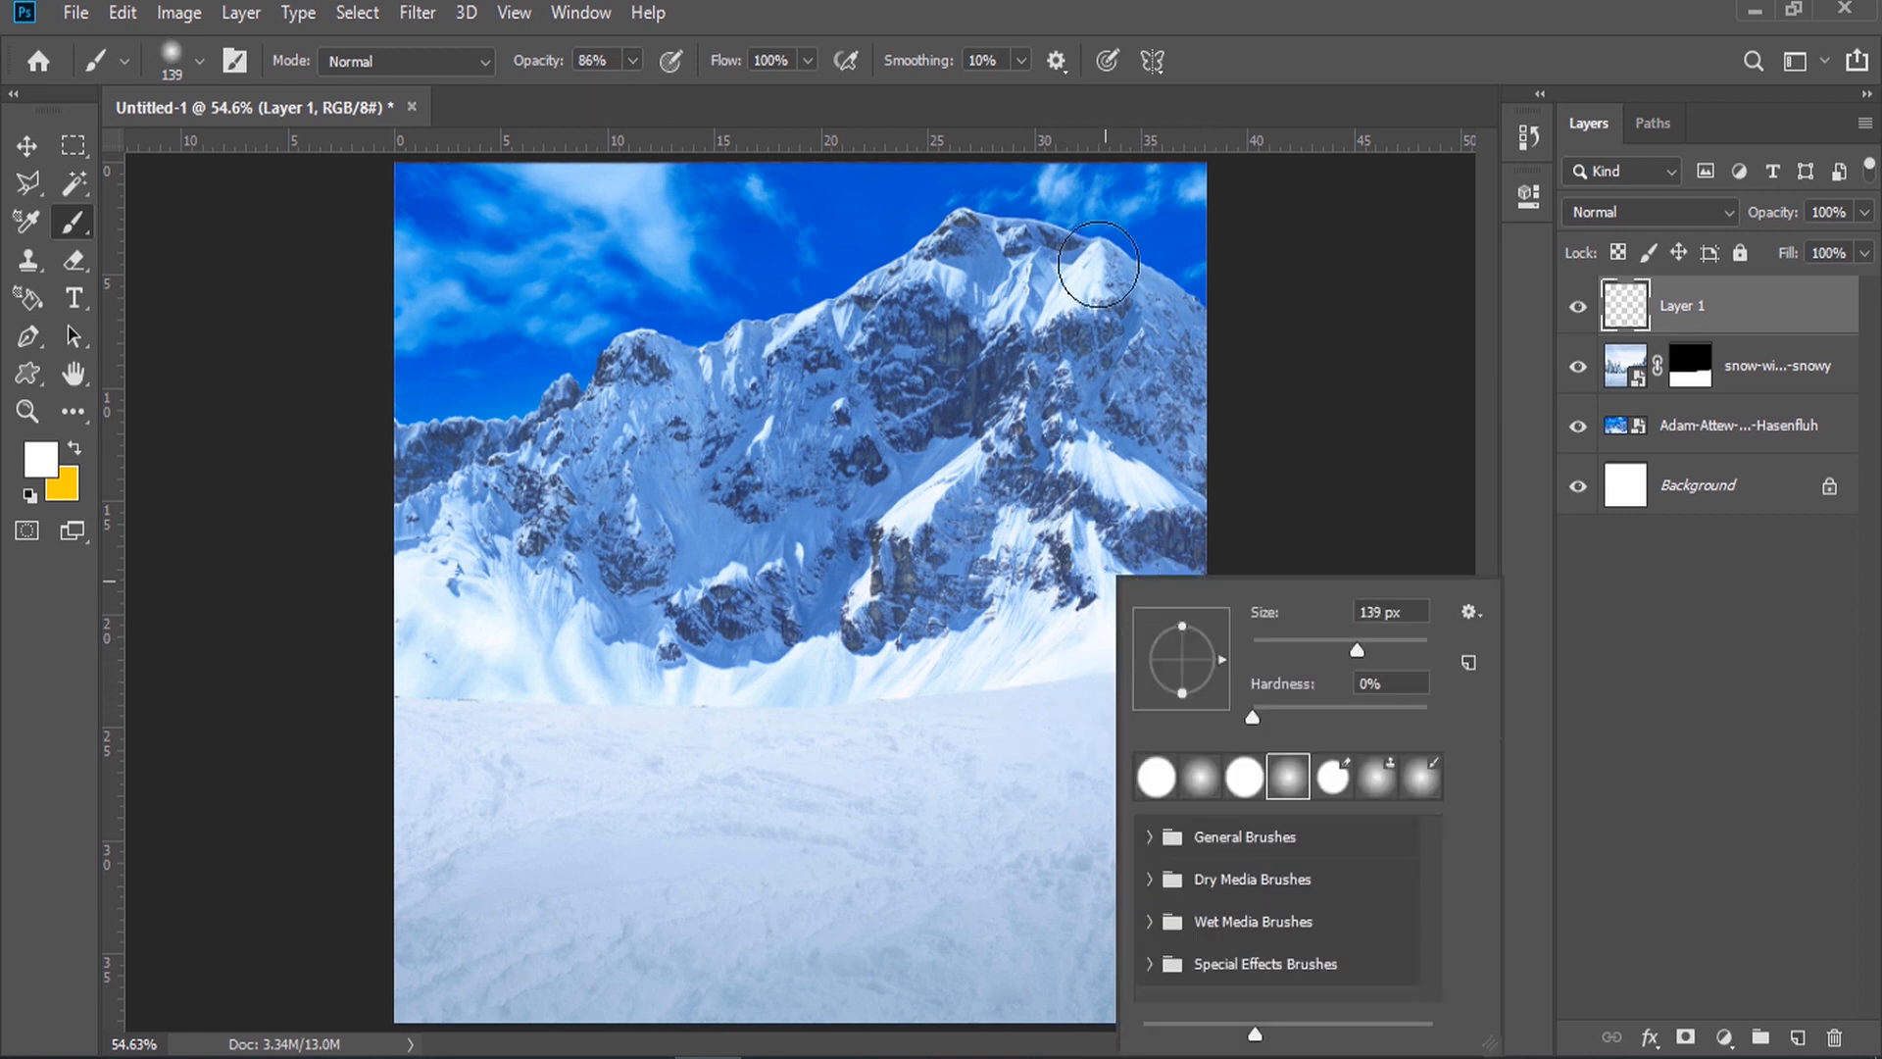
{"action": "left_click", "coordinate": [1285, 8]}
{"action": "left_click", "coordinate": [1224, 649]}
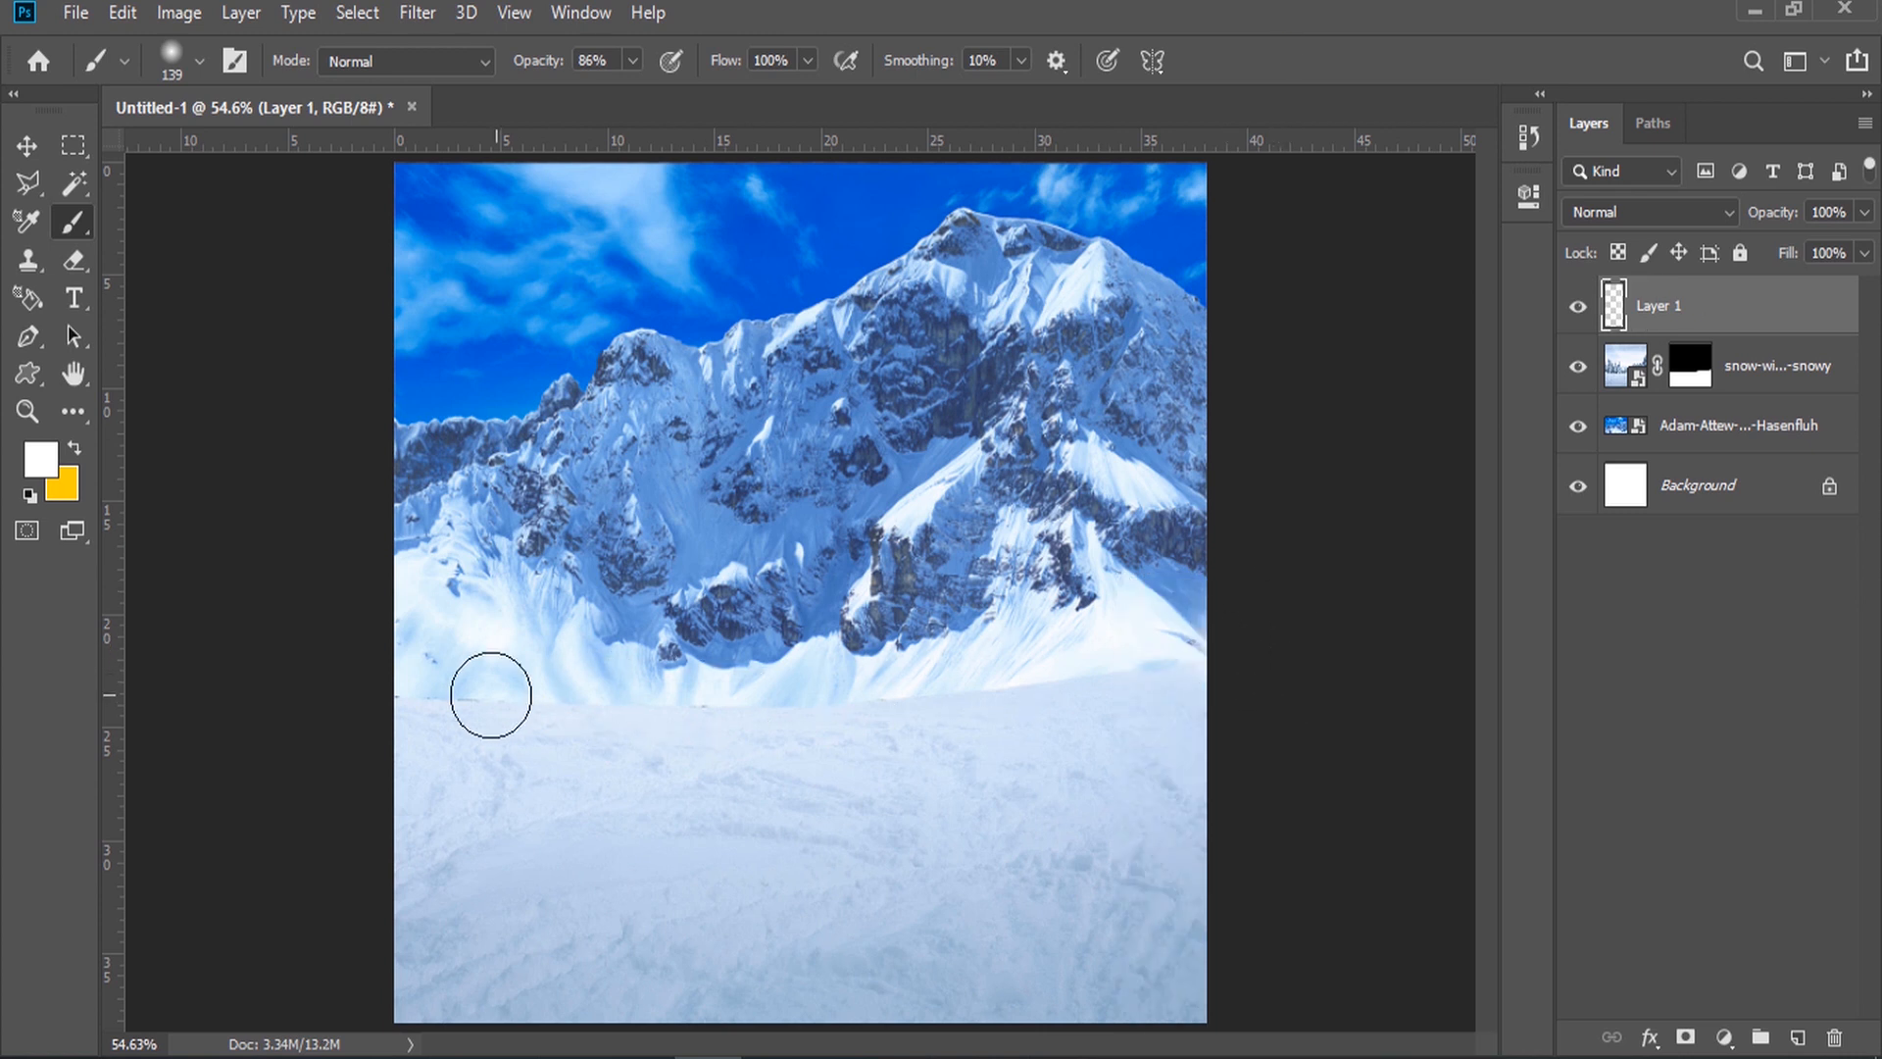
{"action": "left_click", "coordinate": [387, 678], "text": "shift"}
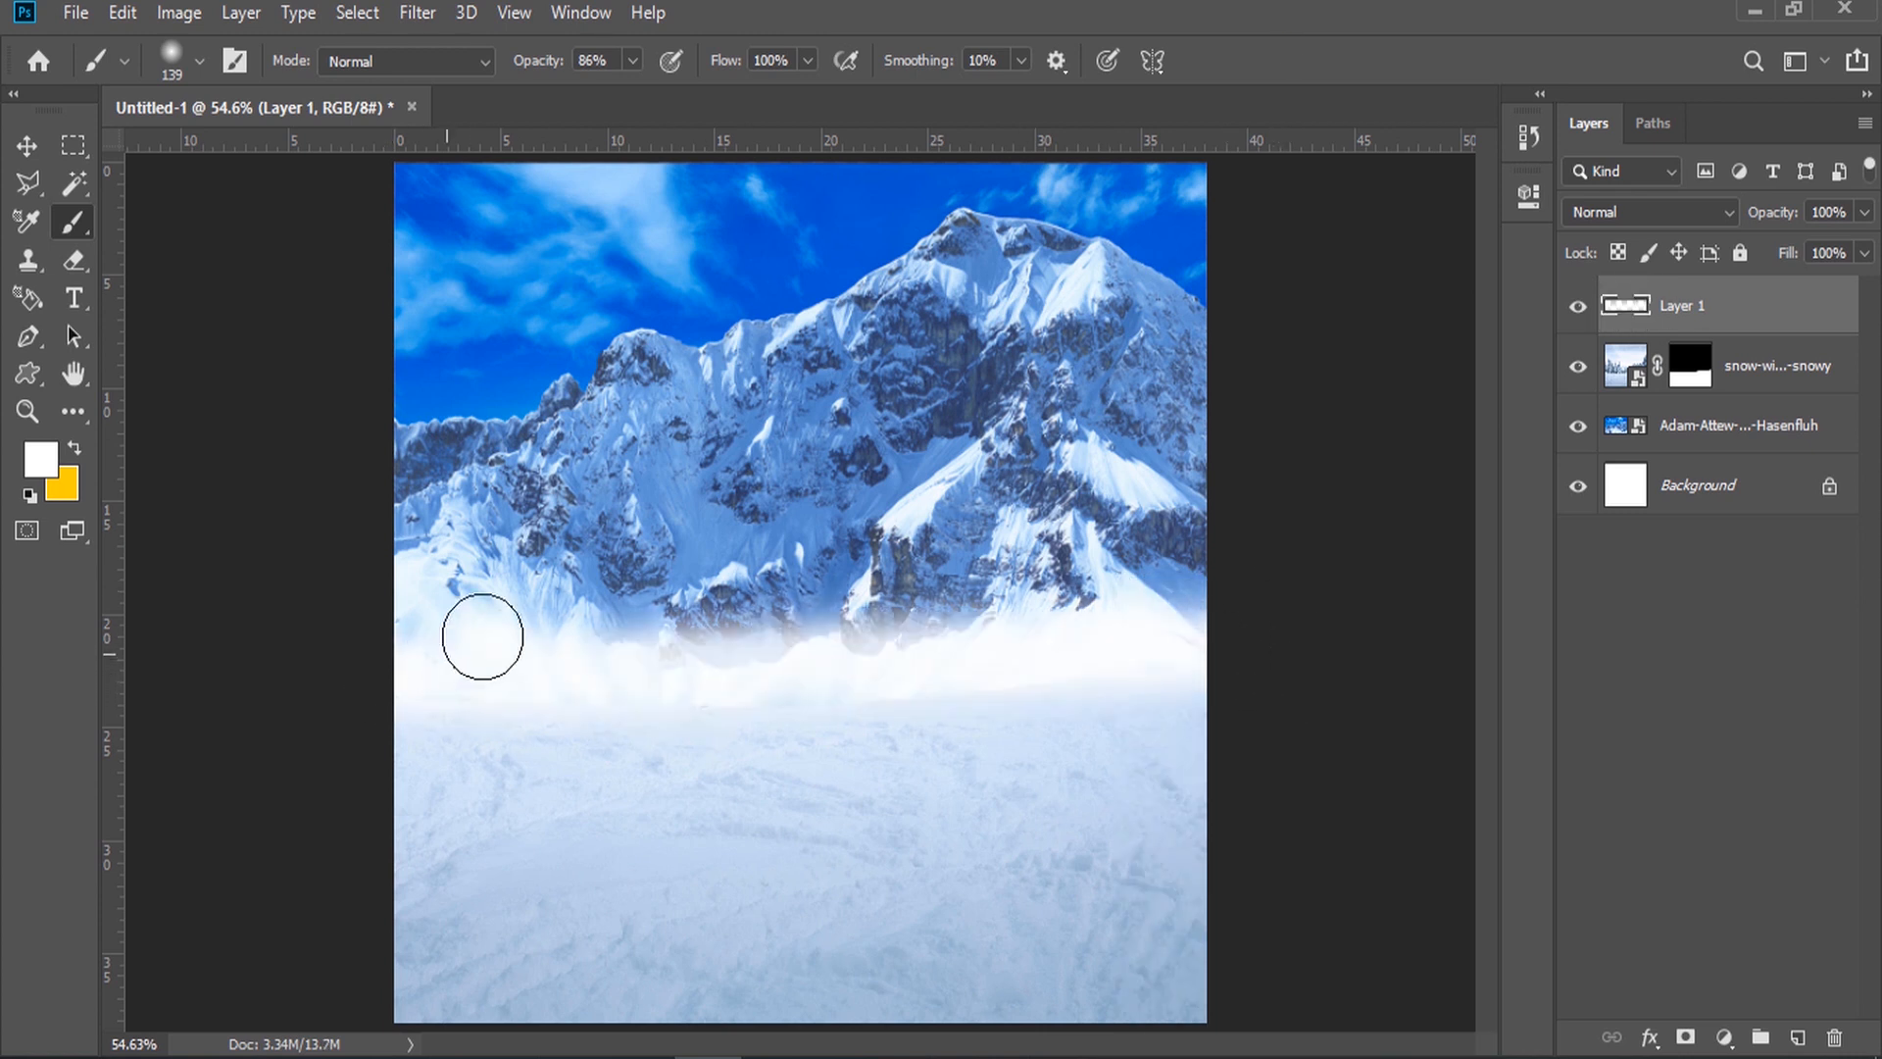
Step: Move the painted white haze layer beneath the masked snow layer
{"action": "left_click_drag", "start_coordinate": [1734, 329], "coordinate": [1744, 395]}
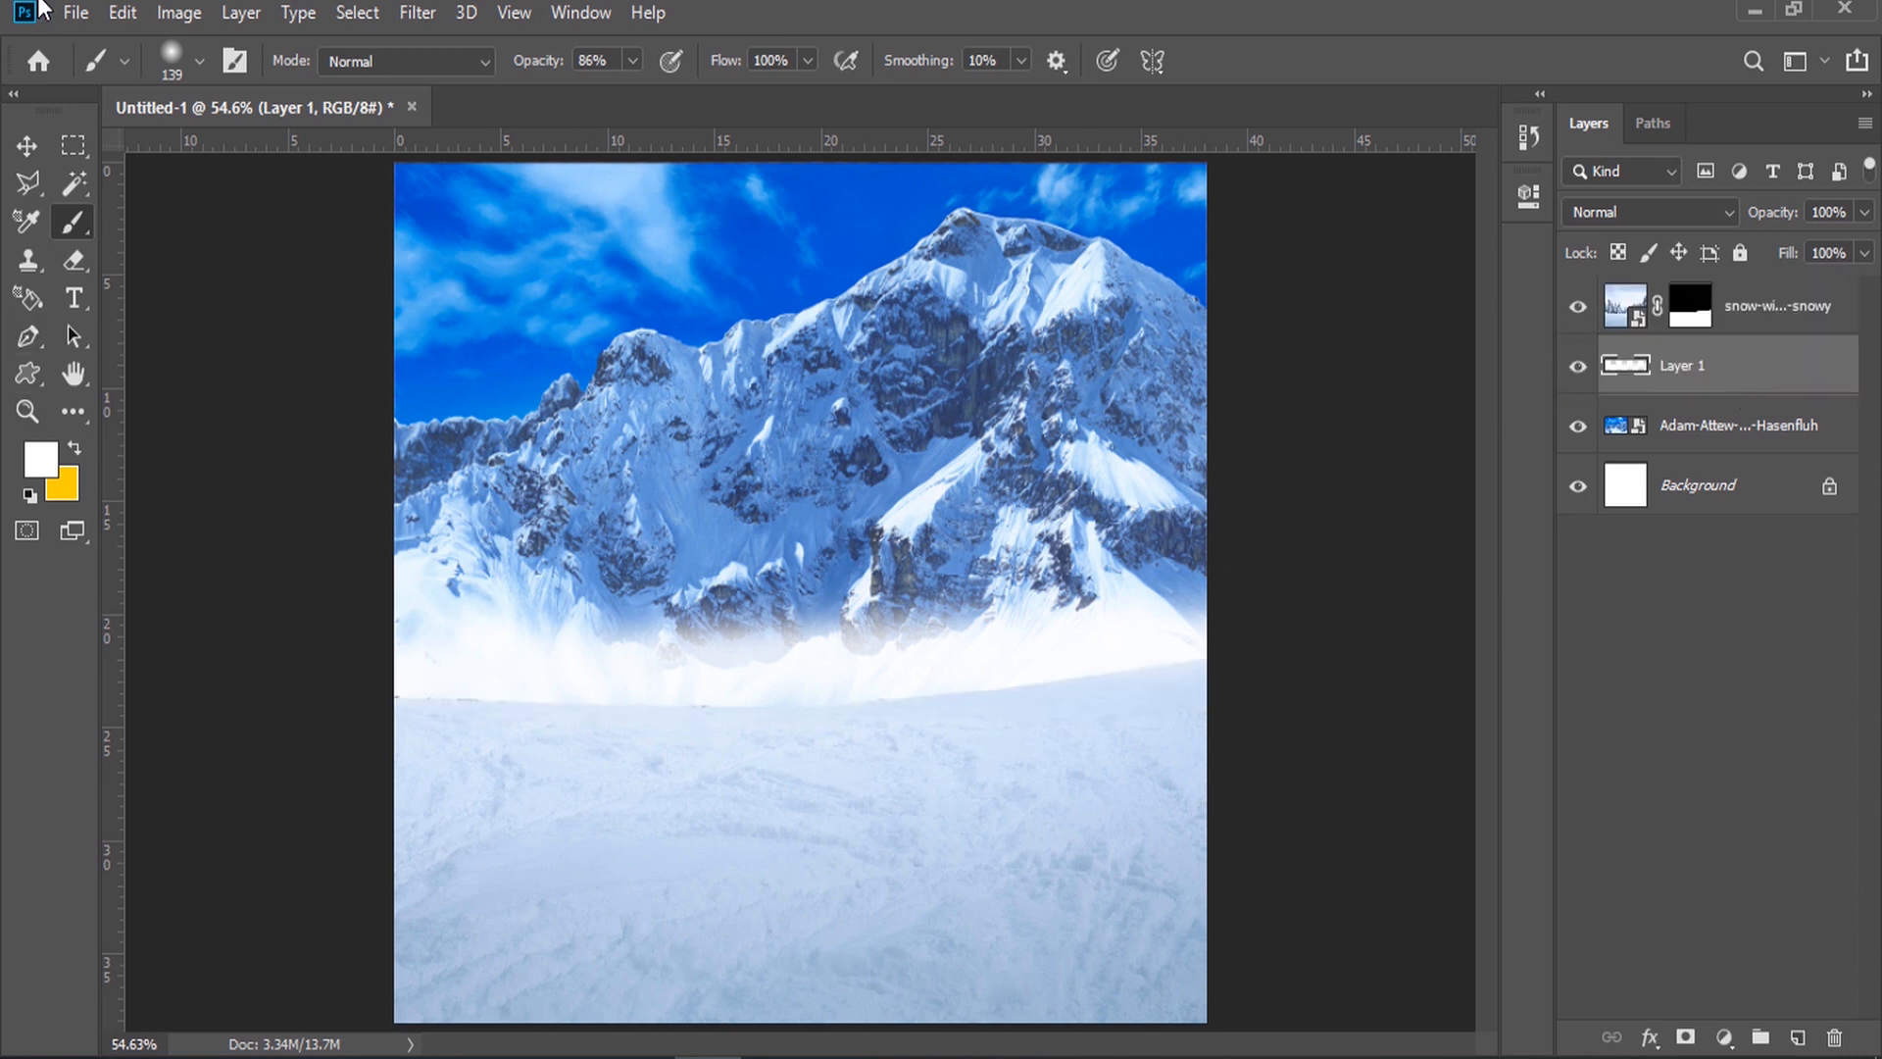
{"action": "left_click", "coordinate": [28, 148]}
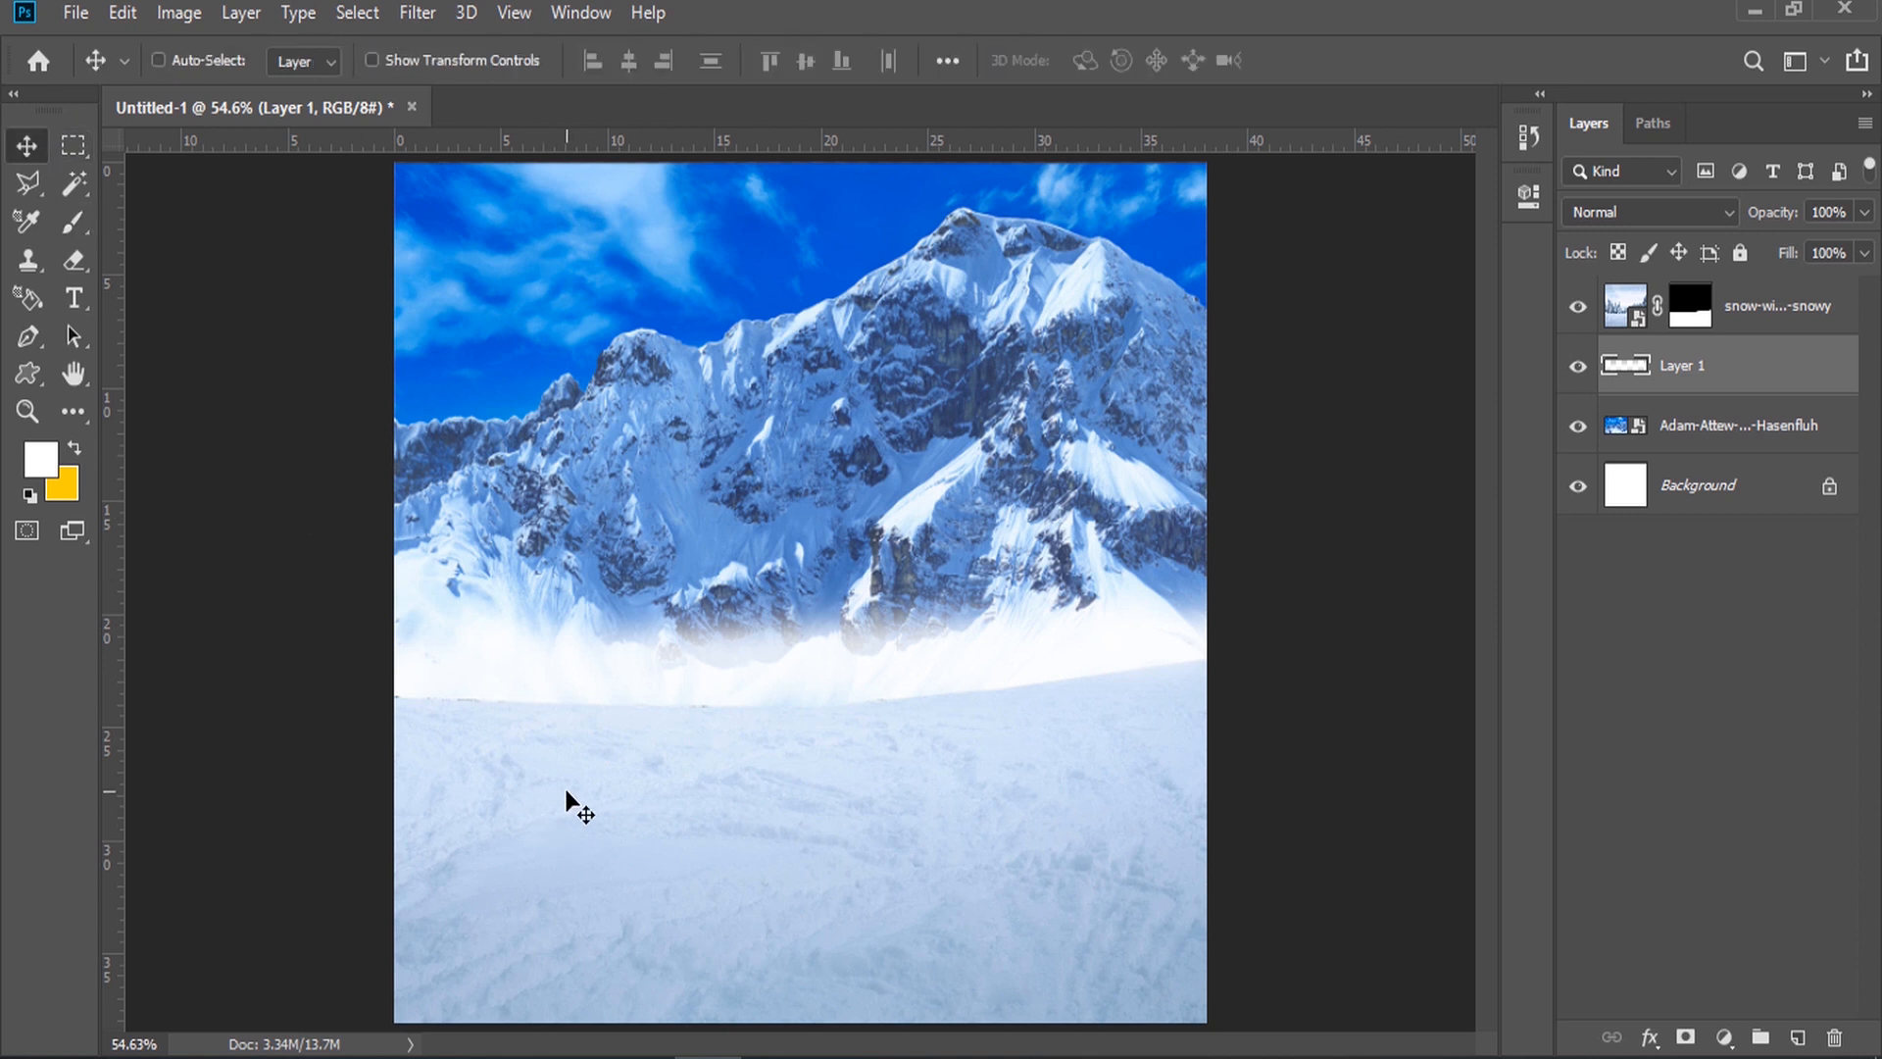
Step: Switch to Chrome and search Google Images for "snow png" in the empty tab
{"action": "mouse_move", "coordinate": [504, 1056]}
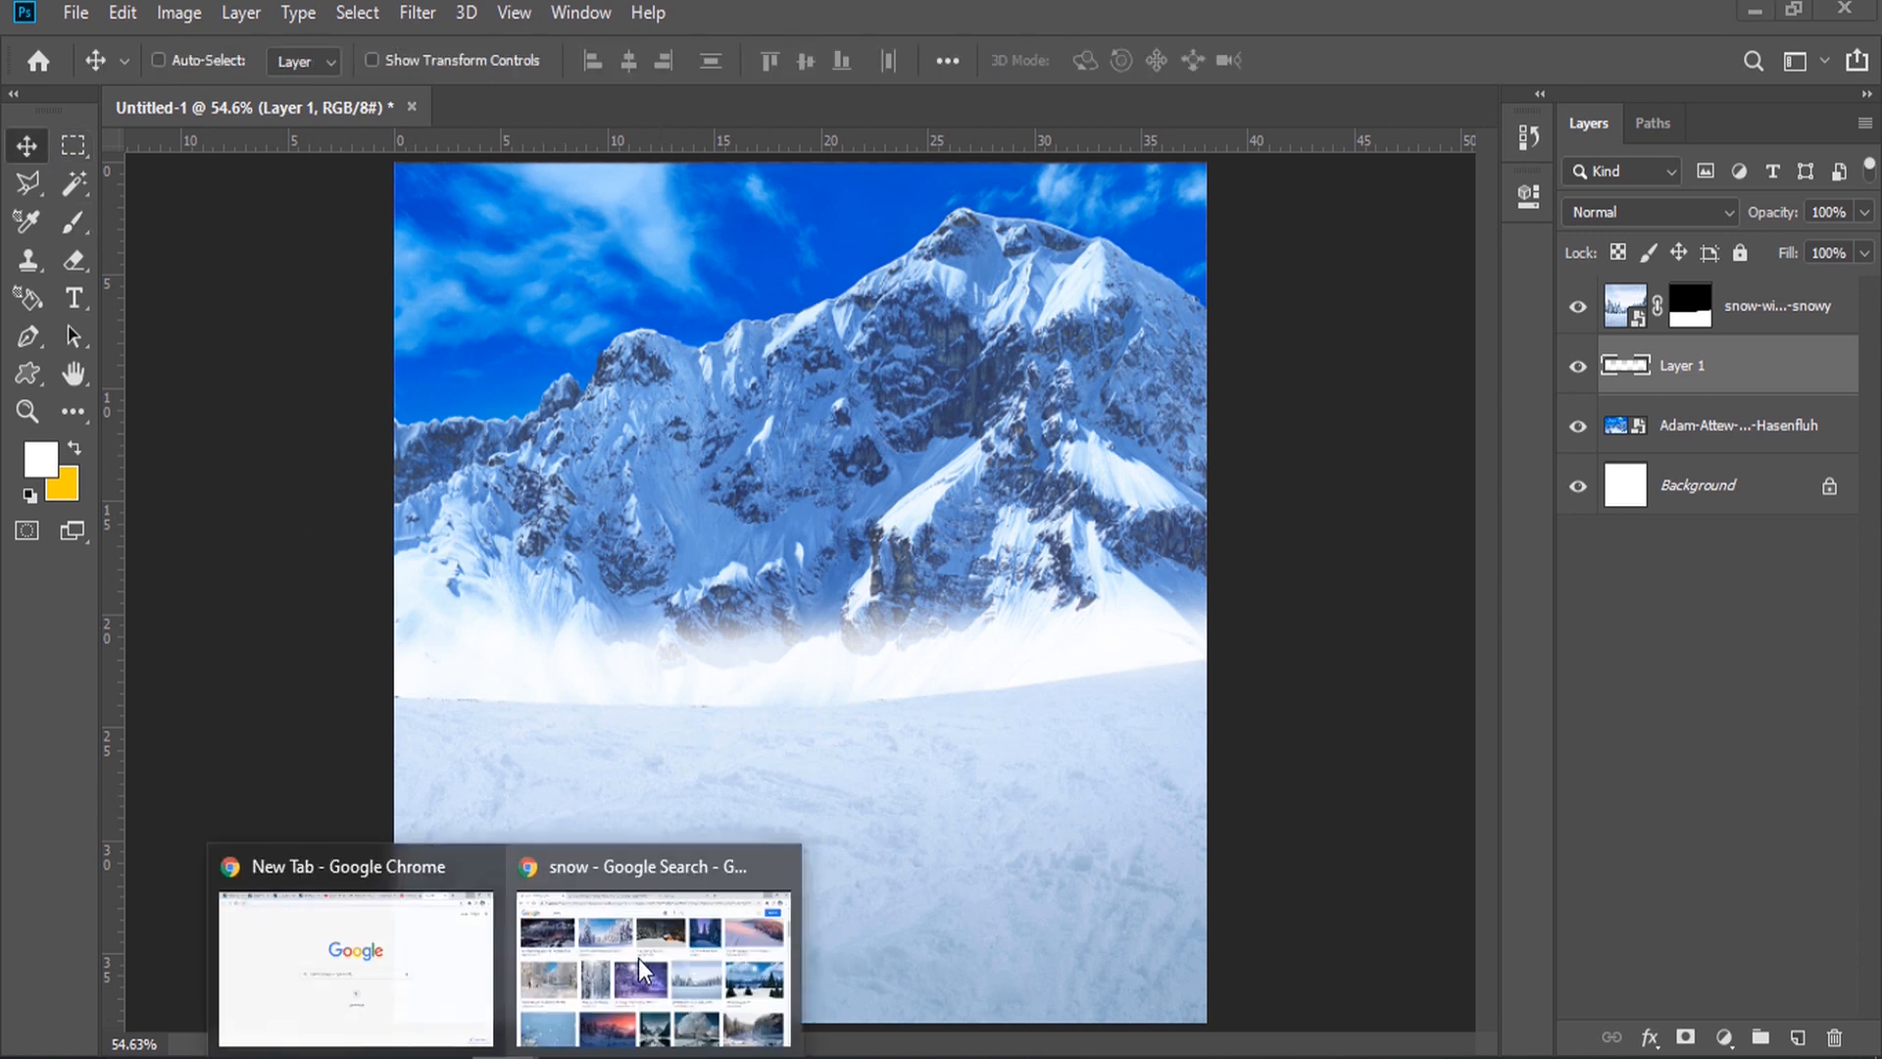
{"action": "left_click", "coordinate": [639, 966]}
{"action": "left_click", "coordinate": [1047, 19]}
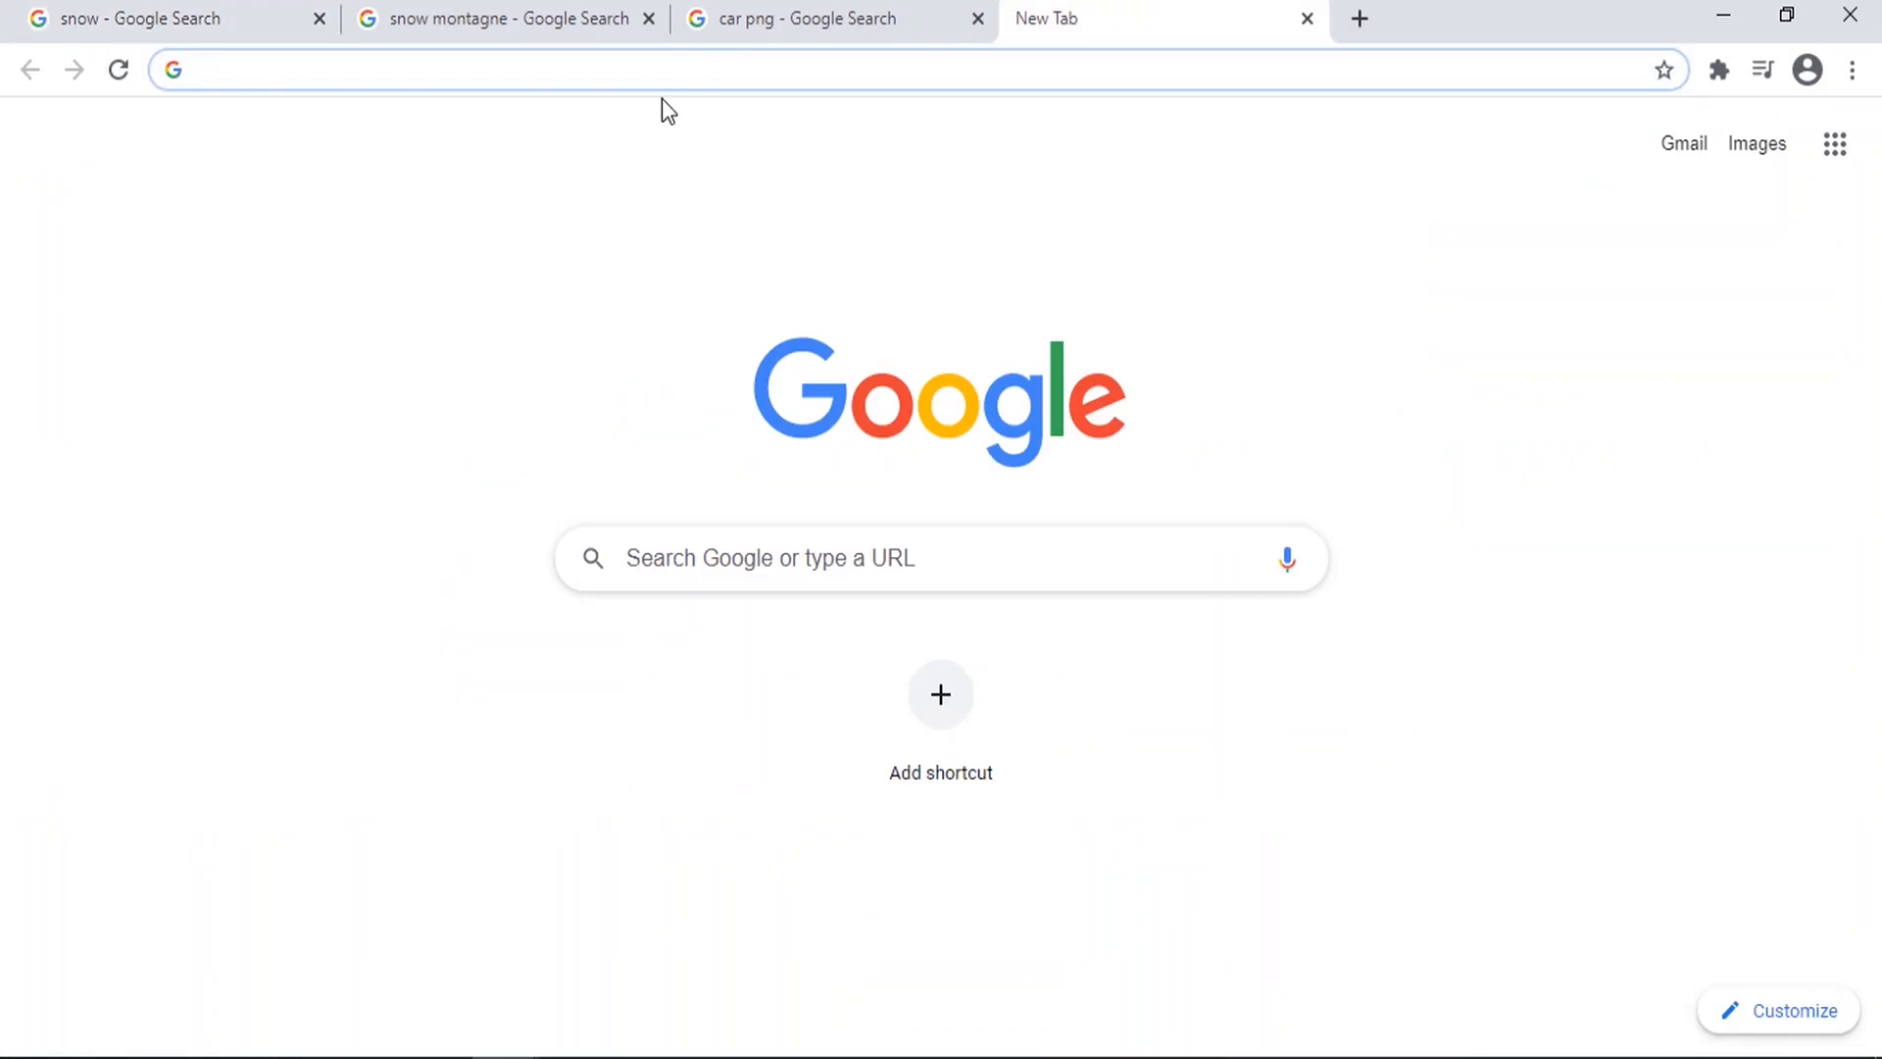
{"action": "left_click", "coordinate": [806, 15]}
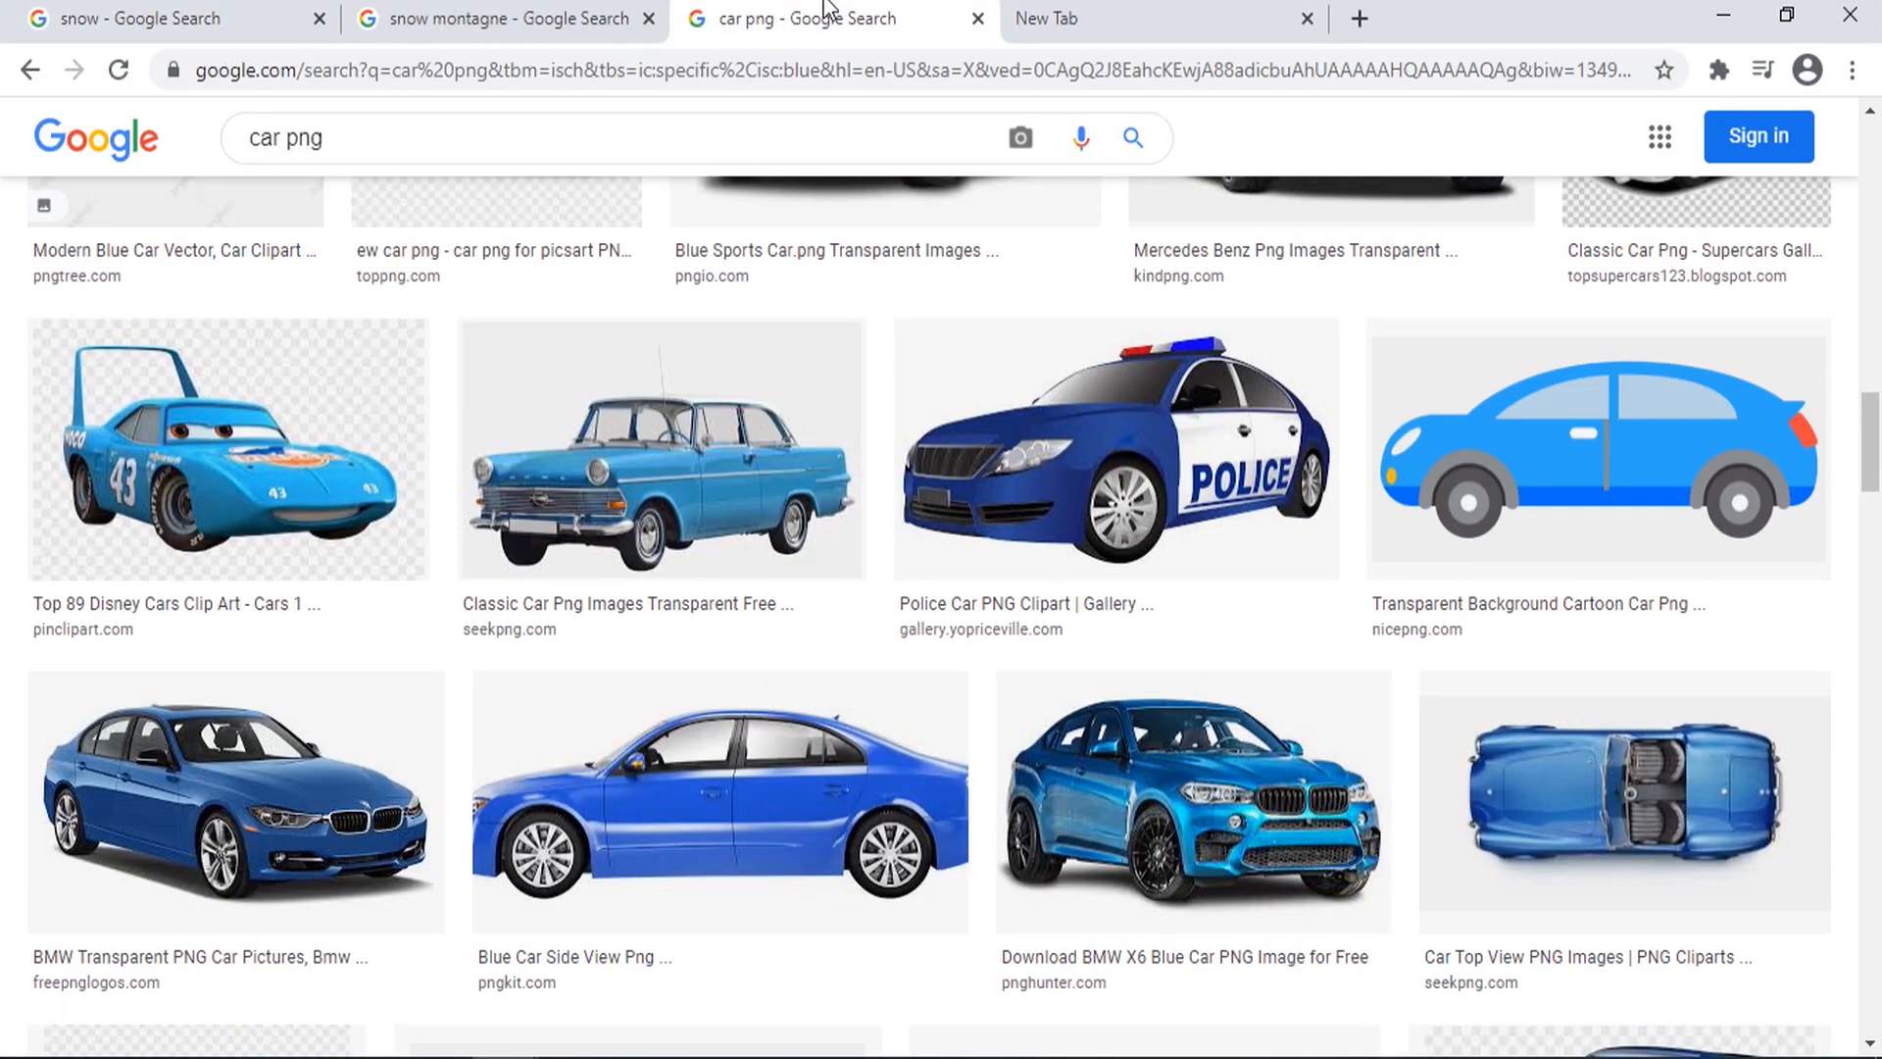
{"action": "left_click", "coordinate": [1149, 9]}
{"action": "left_click", "coordinate": [728, 63]}
{"action": "type", "text": "snow"}
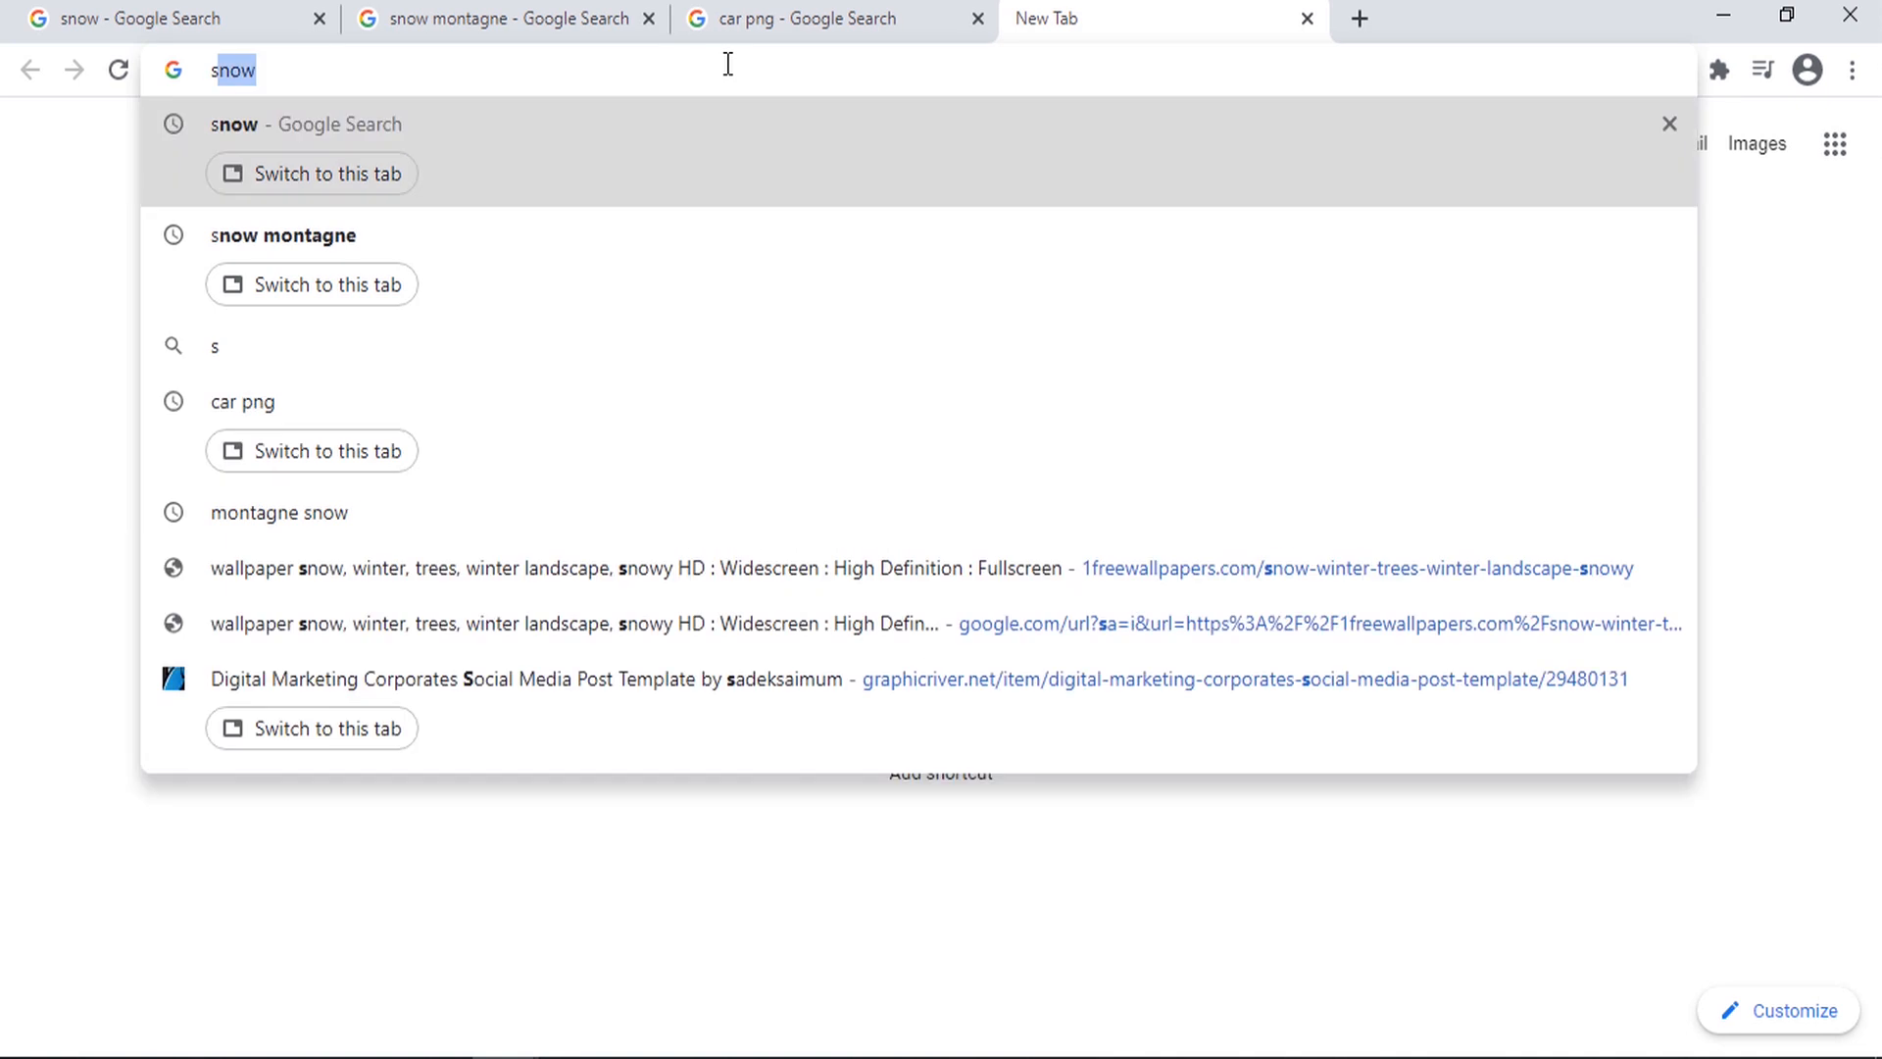
{"action": "type", "text": " png"}
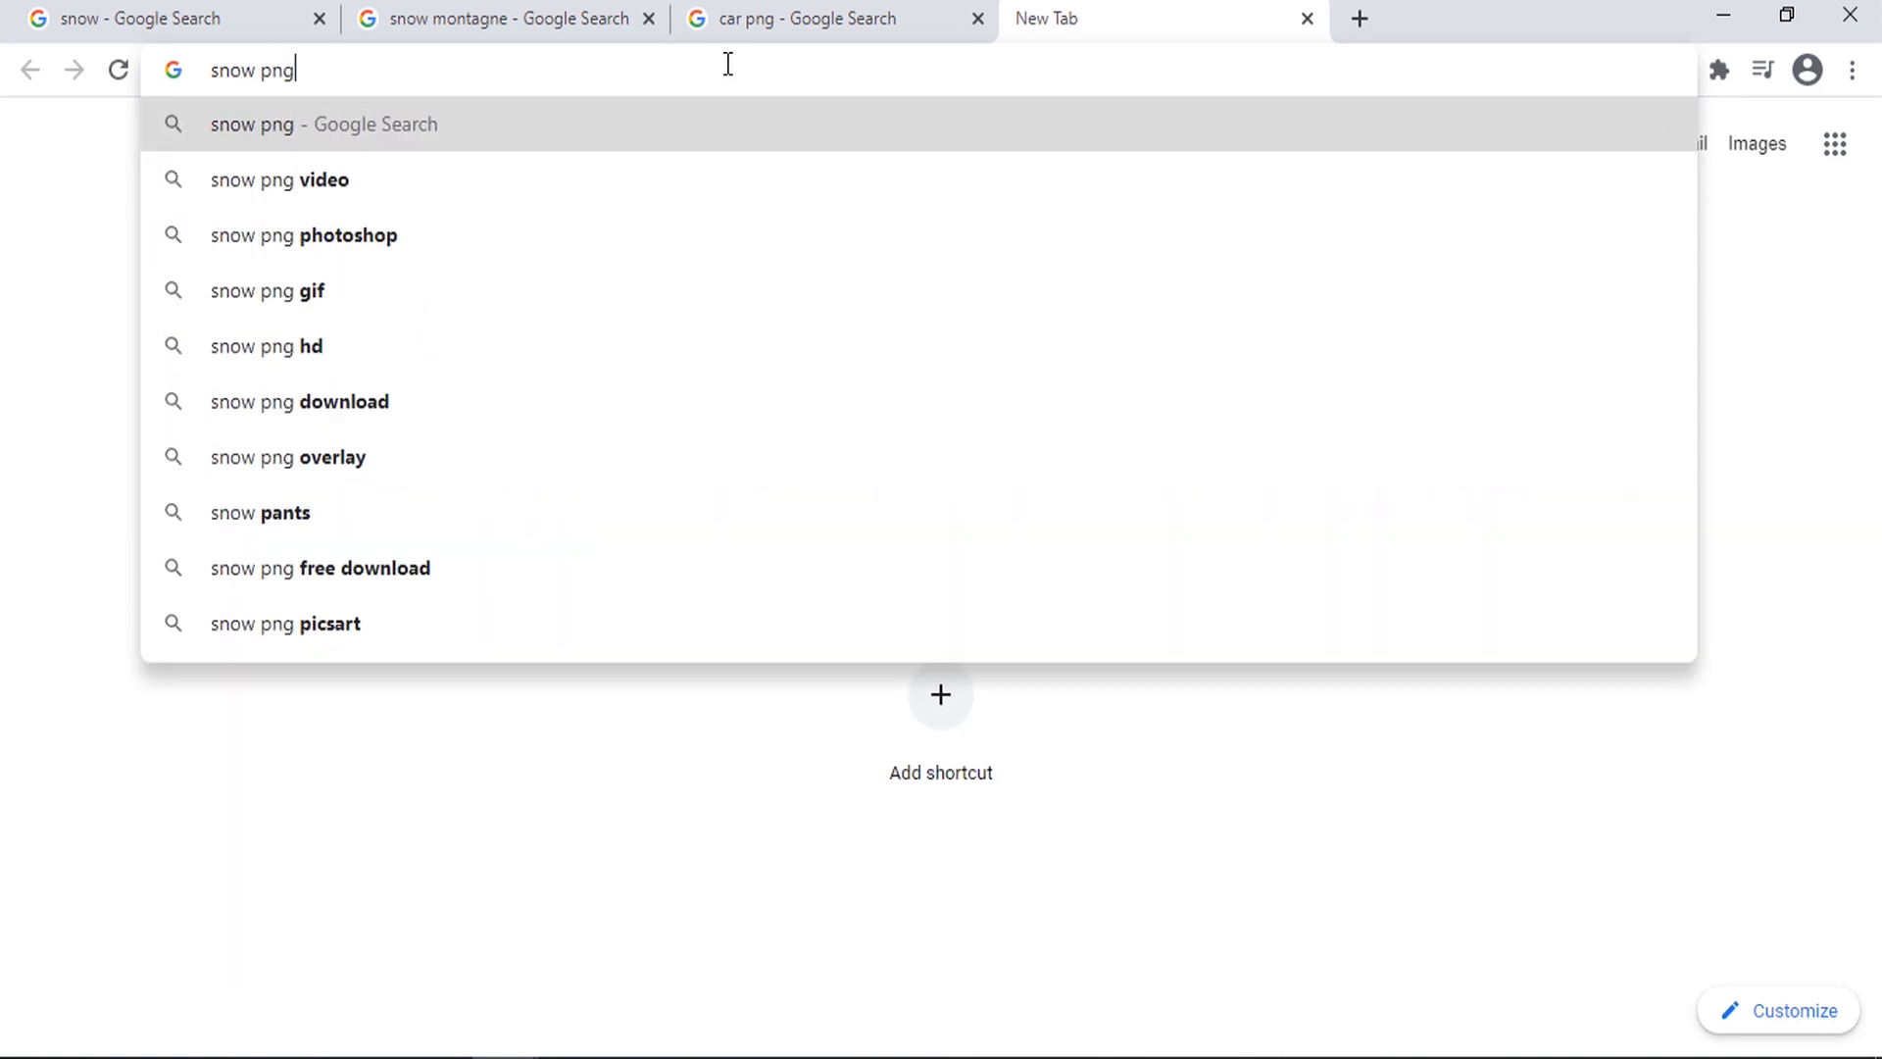
{"action": "key", "text": "Return"}
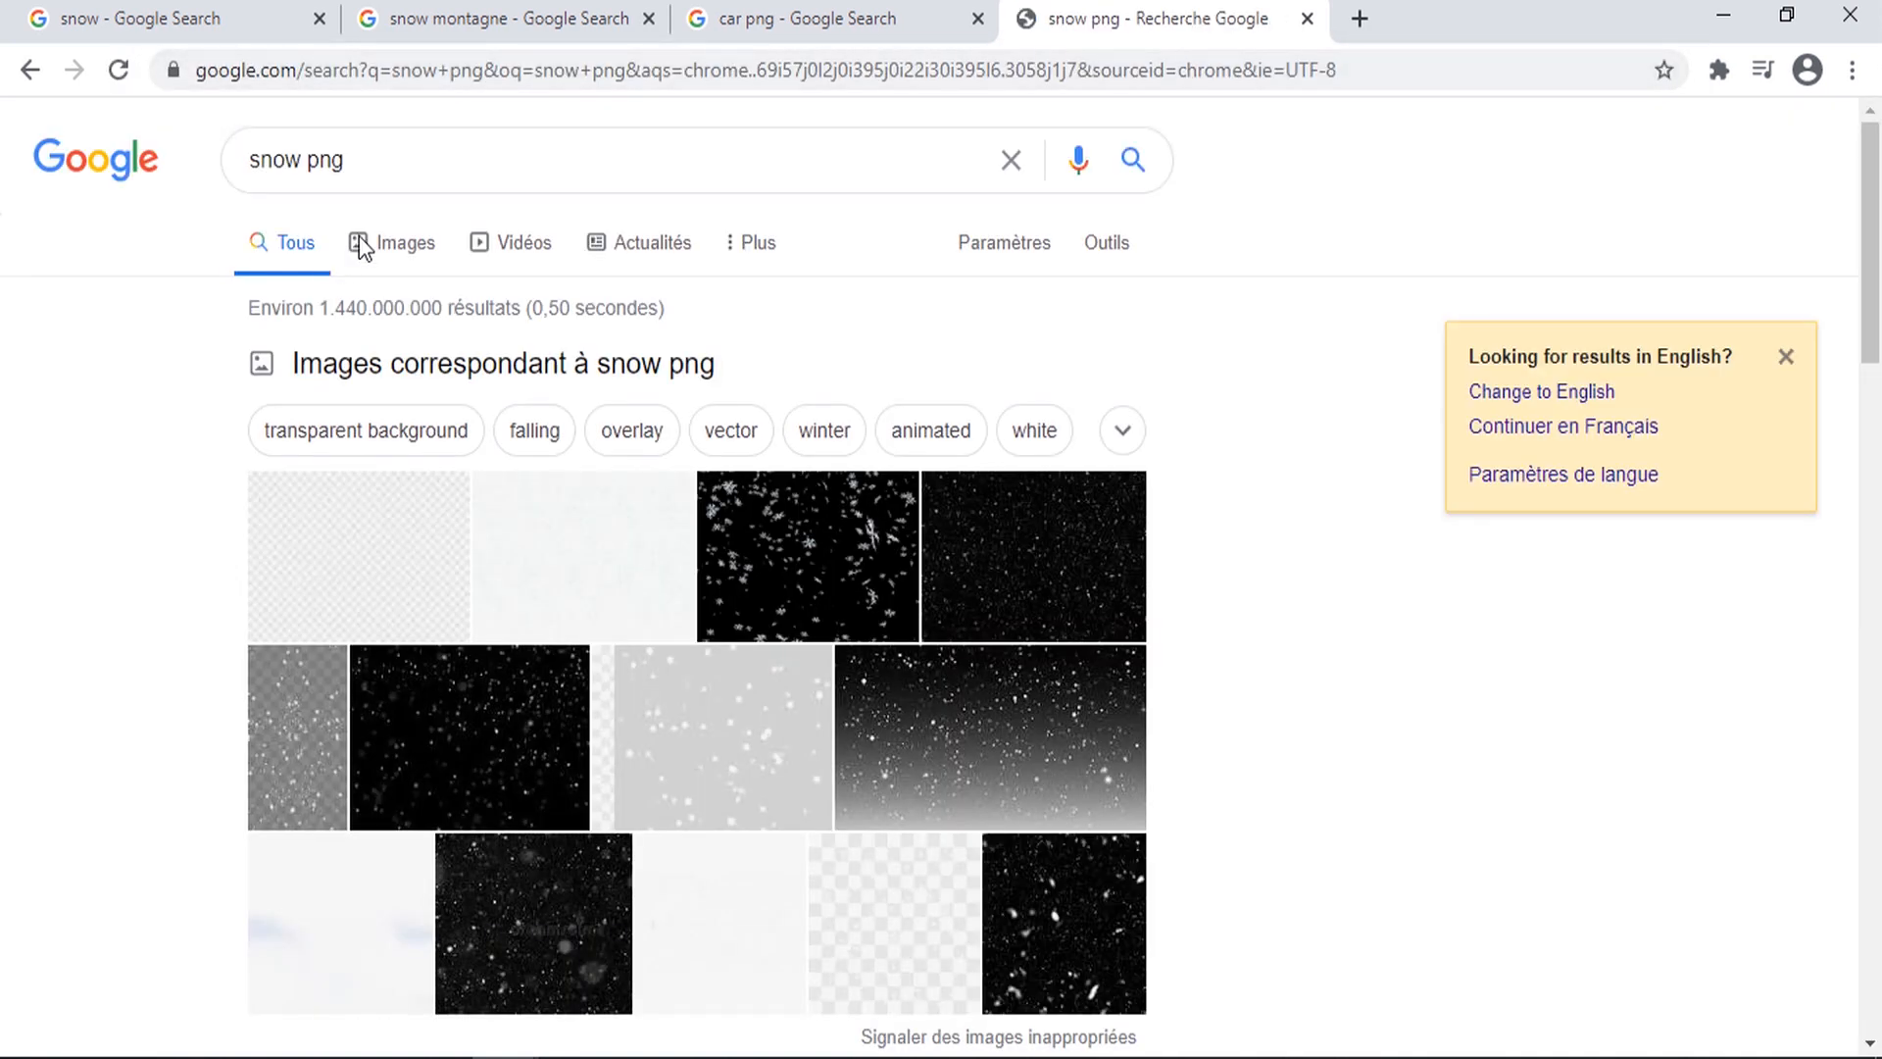
{"action": "left_click", "coordinate": [380, 239]}
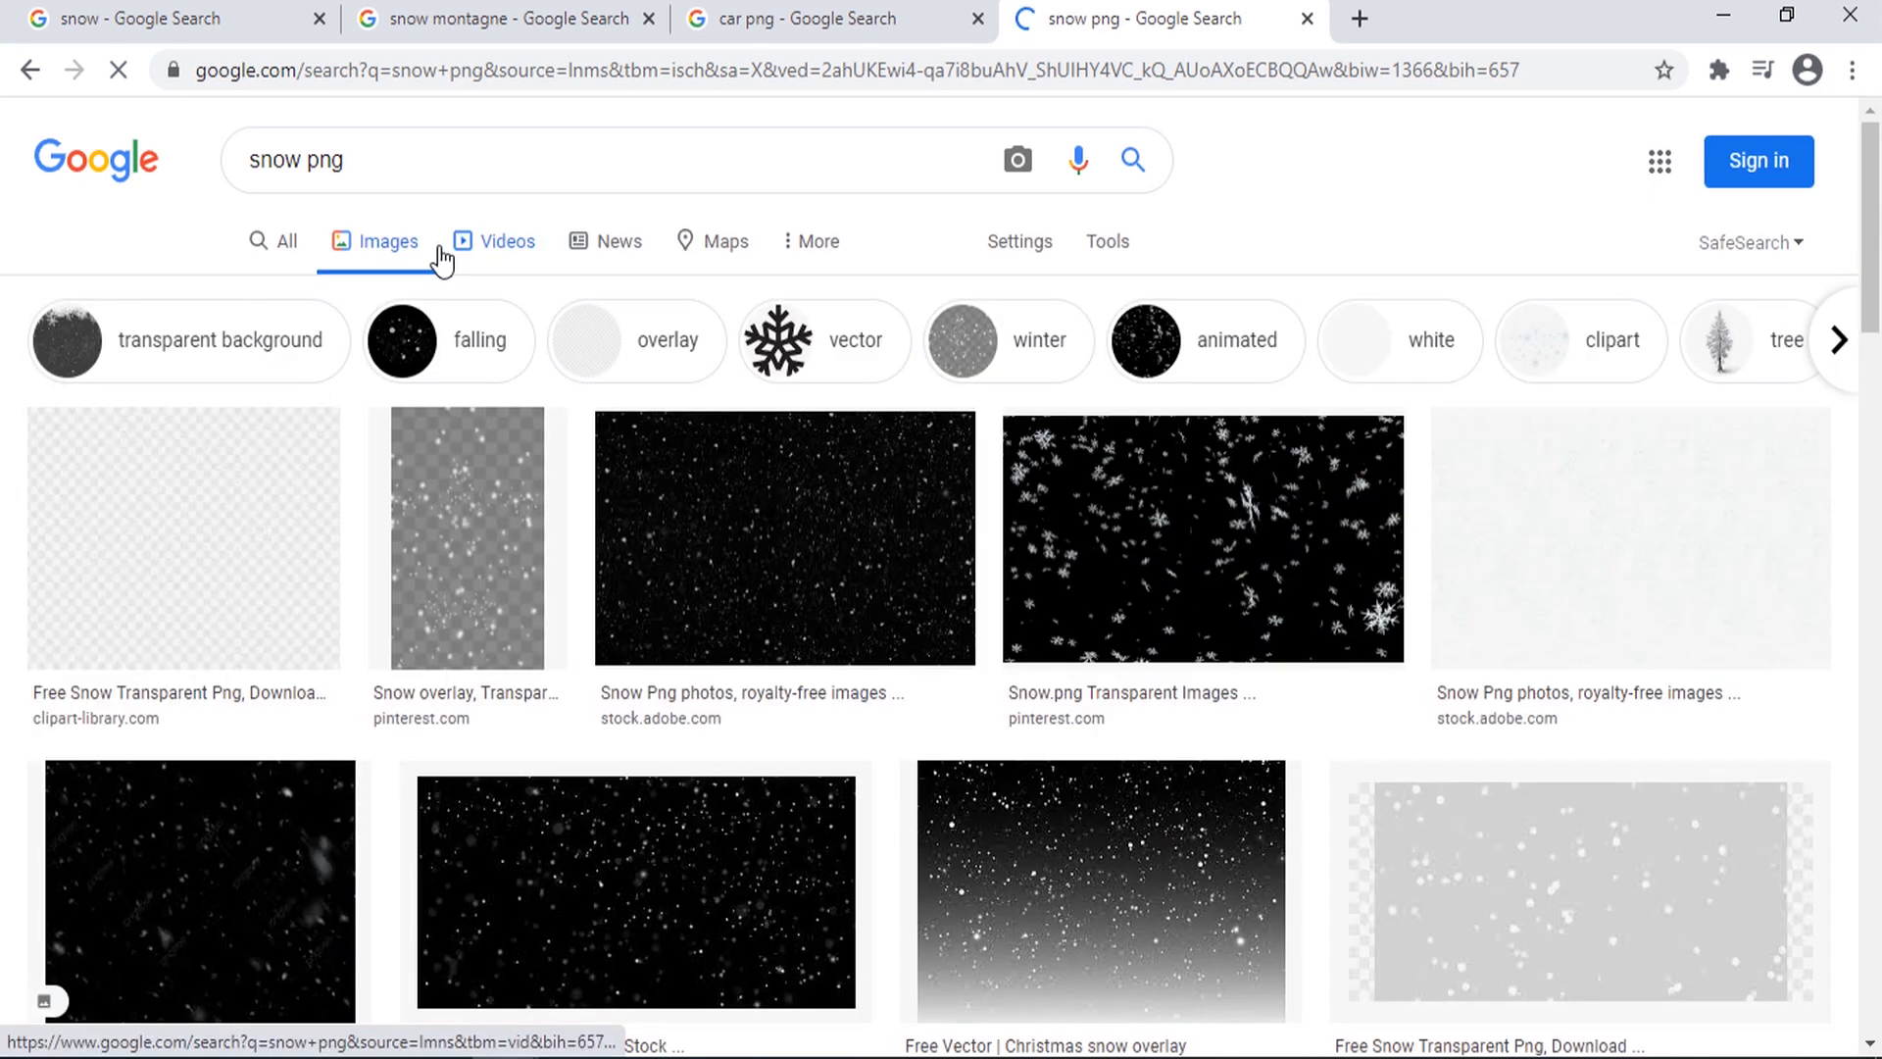
Step: Browse the snow PNG image results and preview candidates for a transparent snowfall overlay
{"action": "left_click", "coordinate": [1572, 546]}
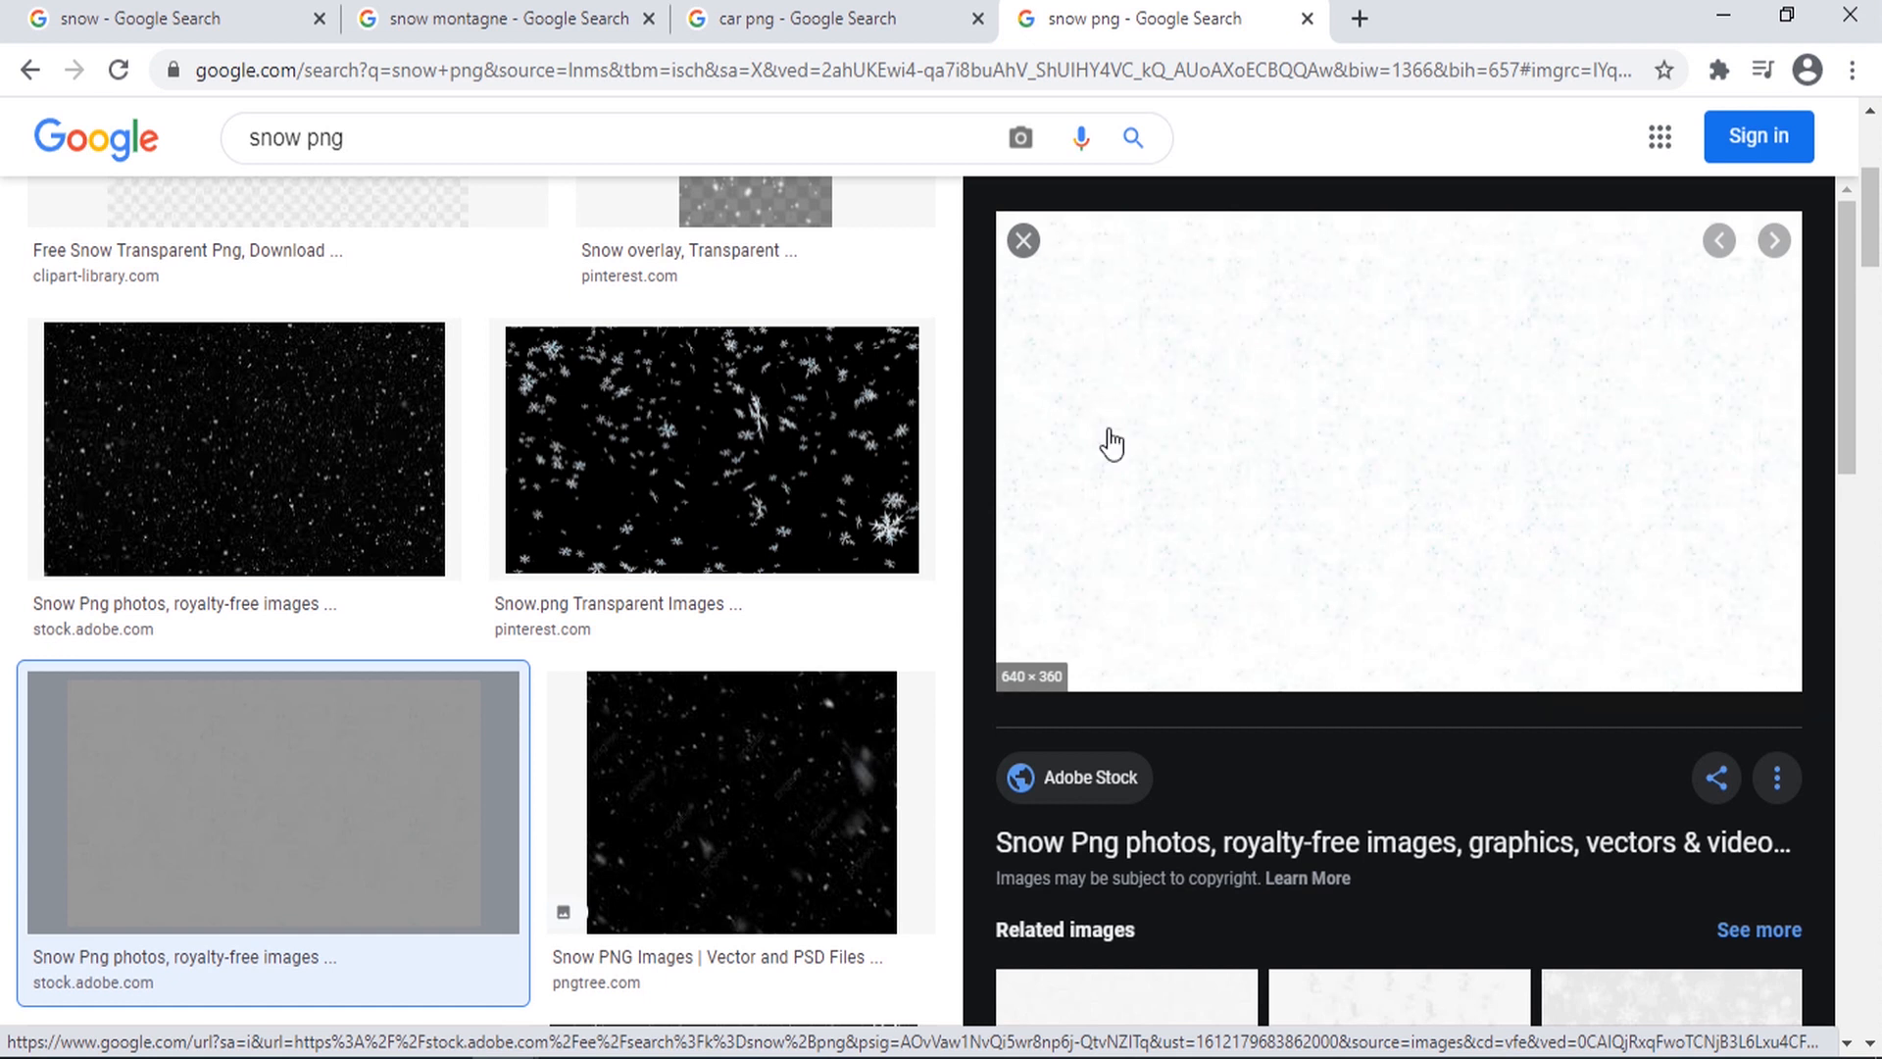
{"action": "left_click", "coordinate": [1023, 240]}
{"action": "scroll", "coordinate": [386, 356], "scroll_direction": "up", "scroll_amount": 3}
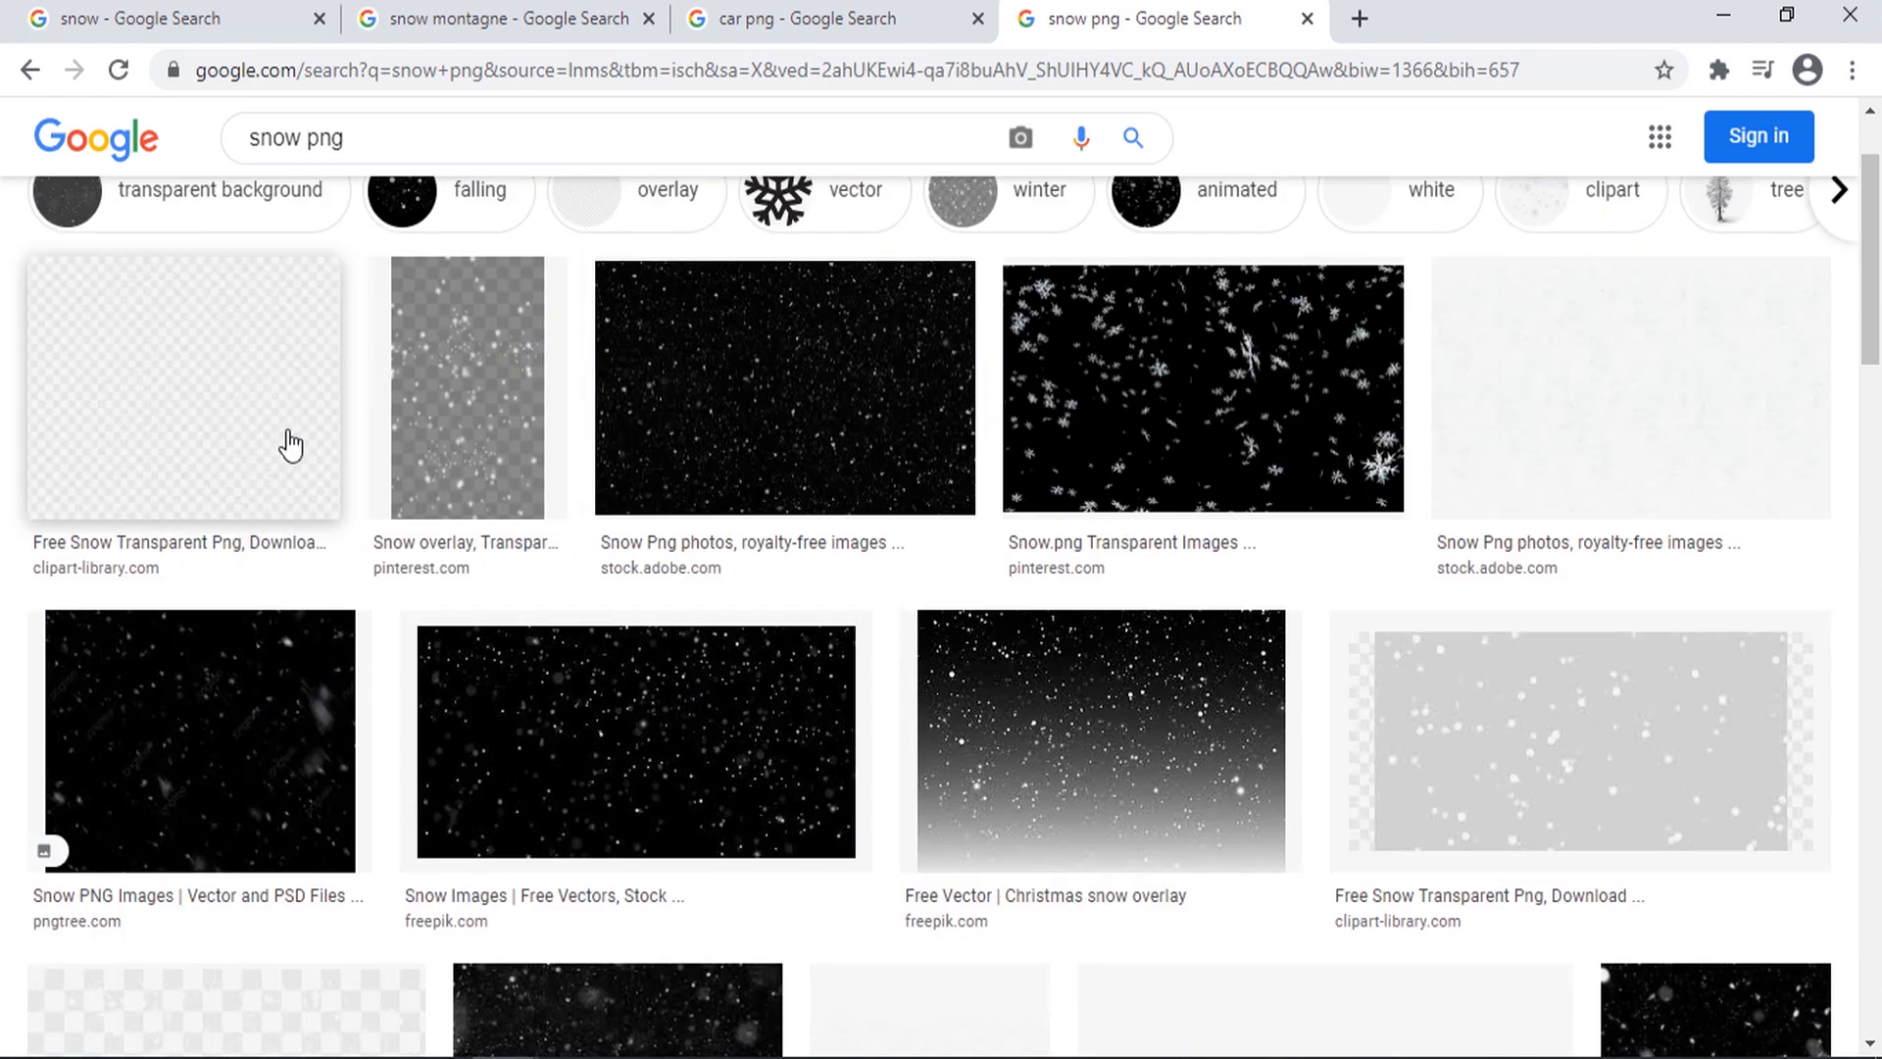
{"action": "scroll", "coordinate": [558, 618], "scroll_direction": "up", "scroll_amount": 2}
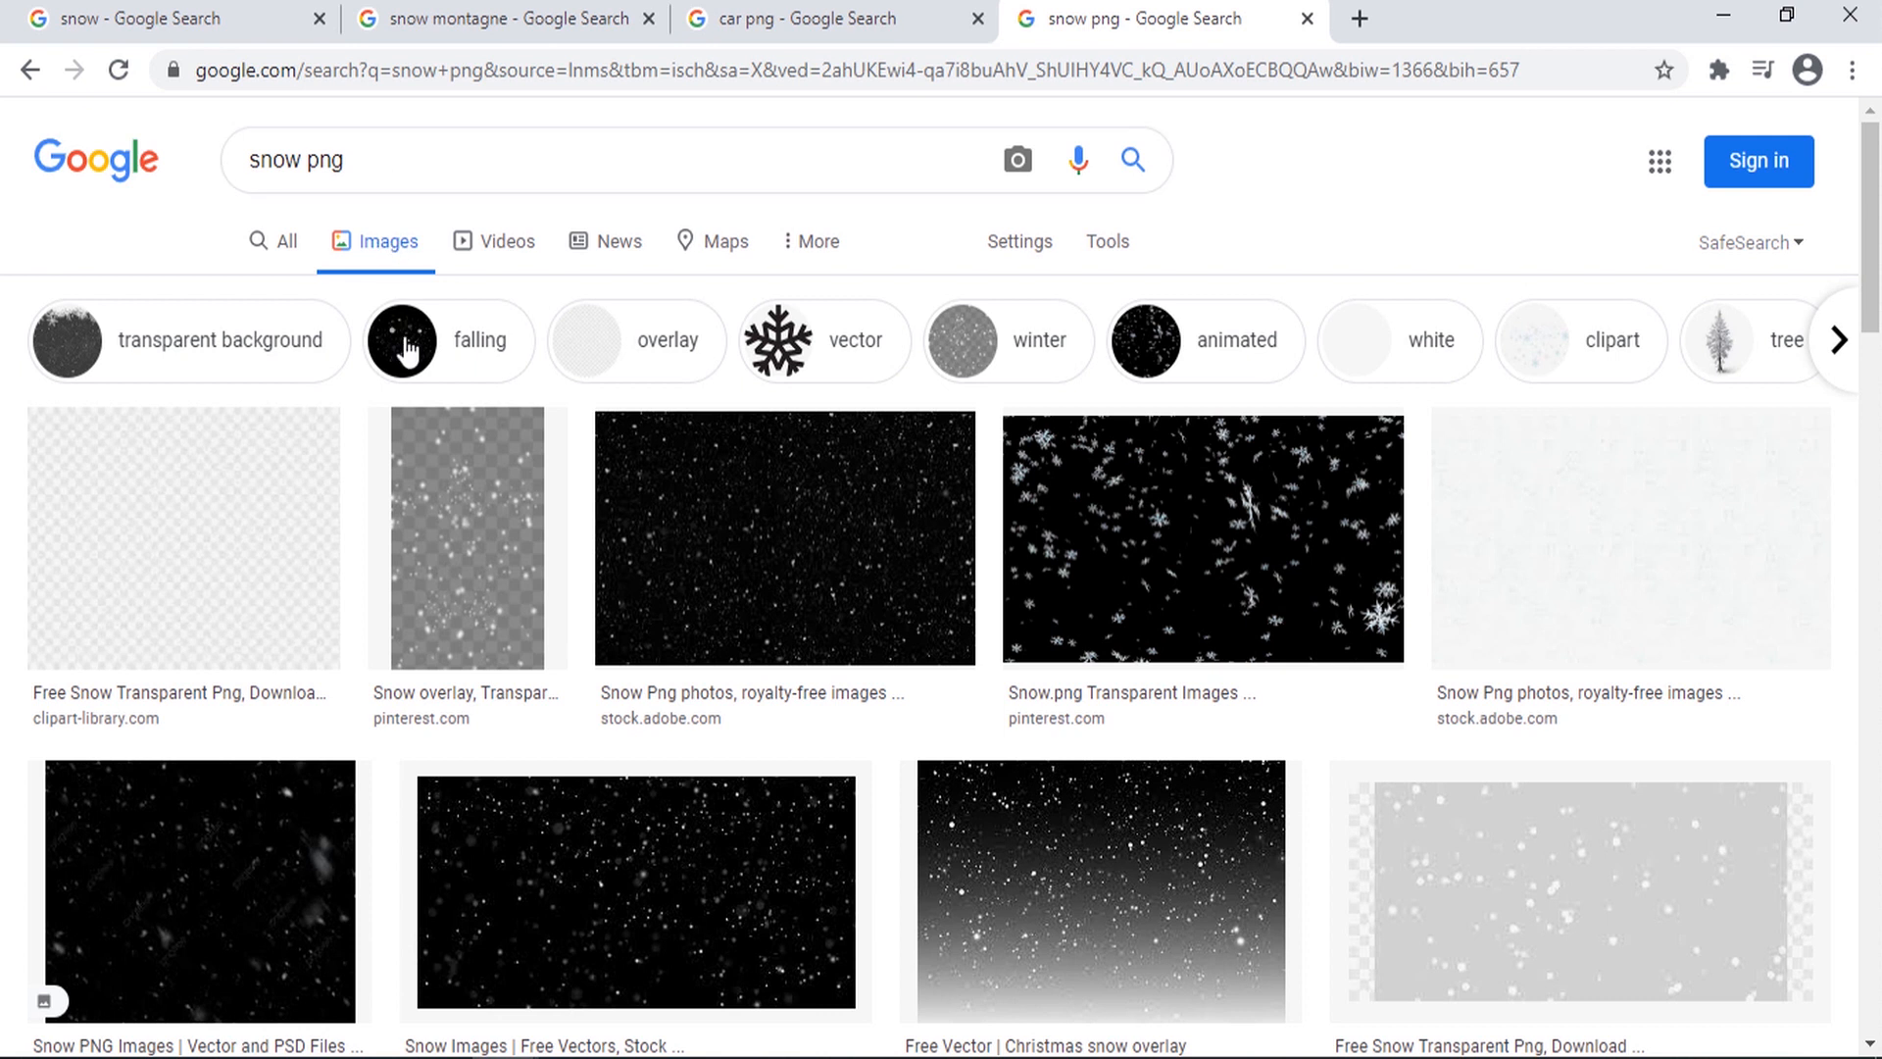
{"action": "scroll", "coordinate": [406, 348], "scroll_direction": "down", "scroll_amount": 6}
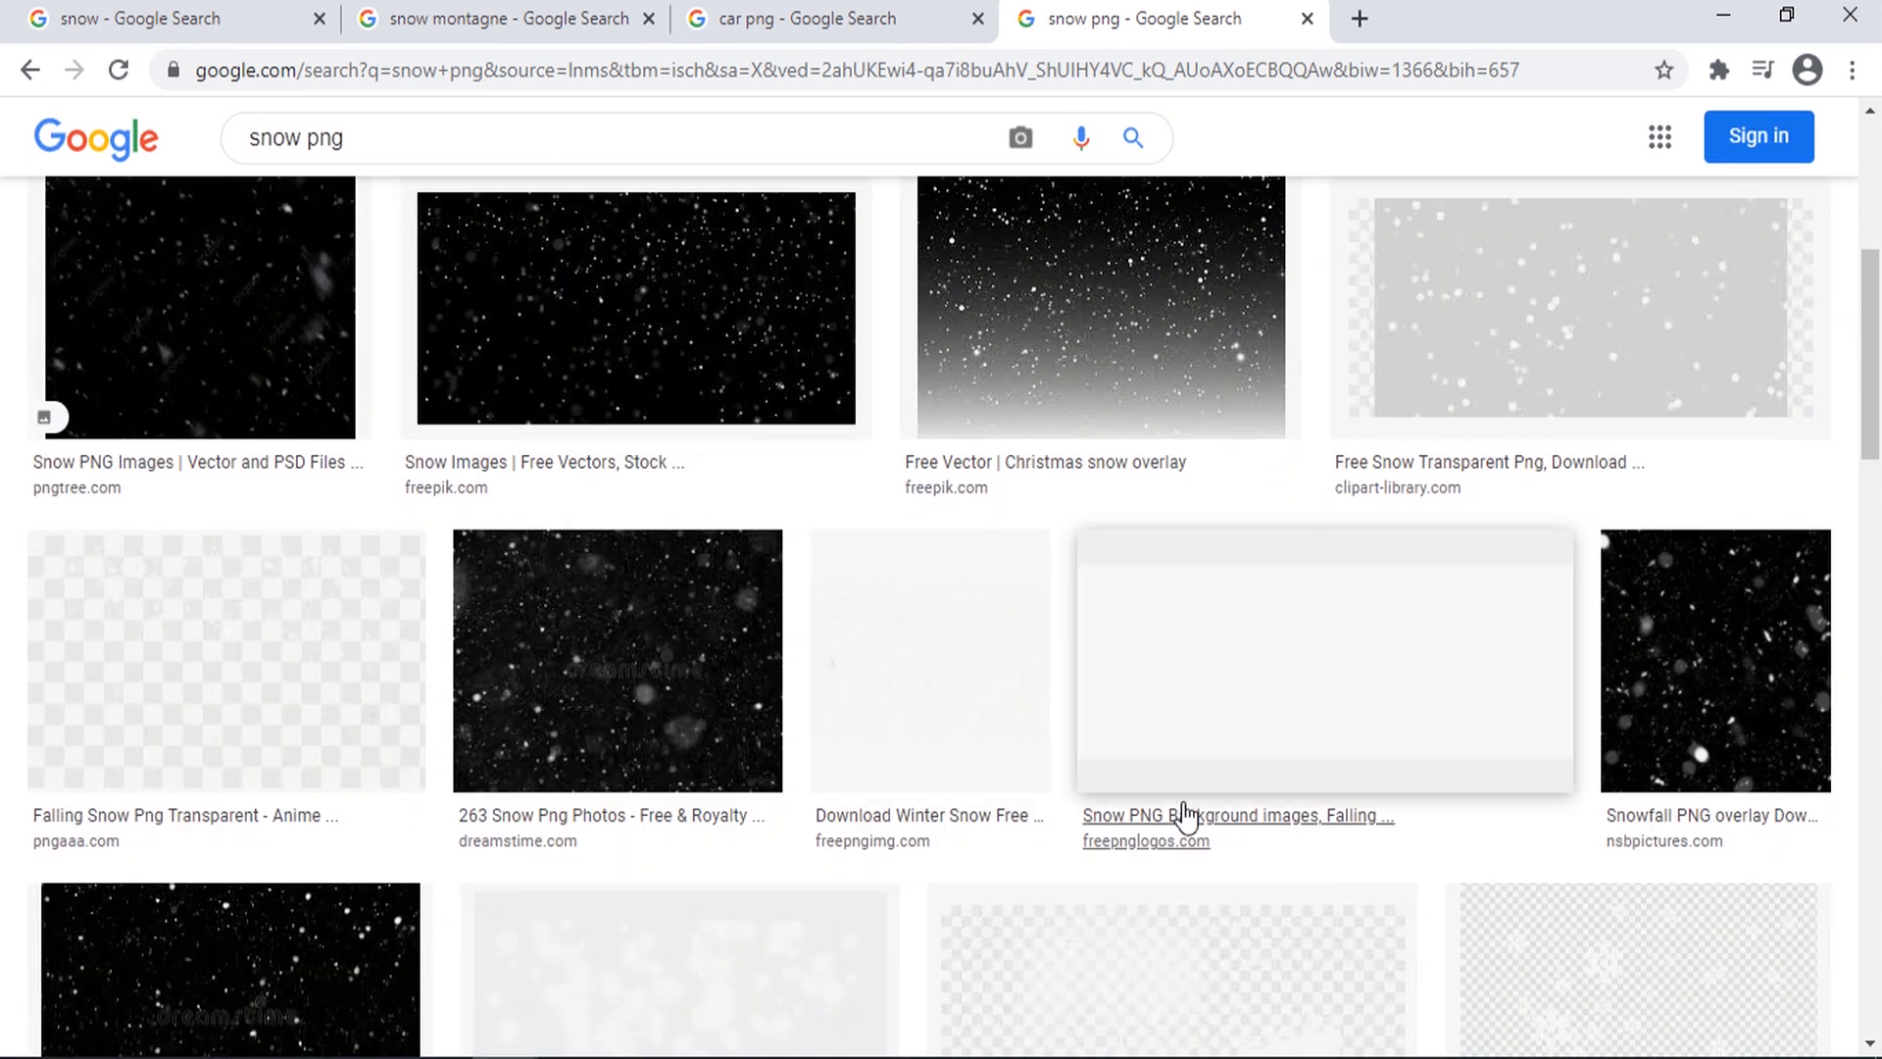
{"action": "scroll", "coordinate": [1100, 810], "scroll_direction": "down", "scroll_amount": 6}
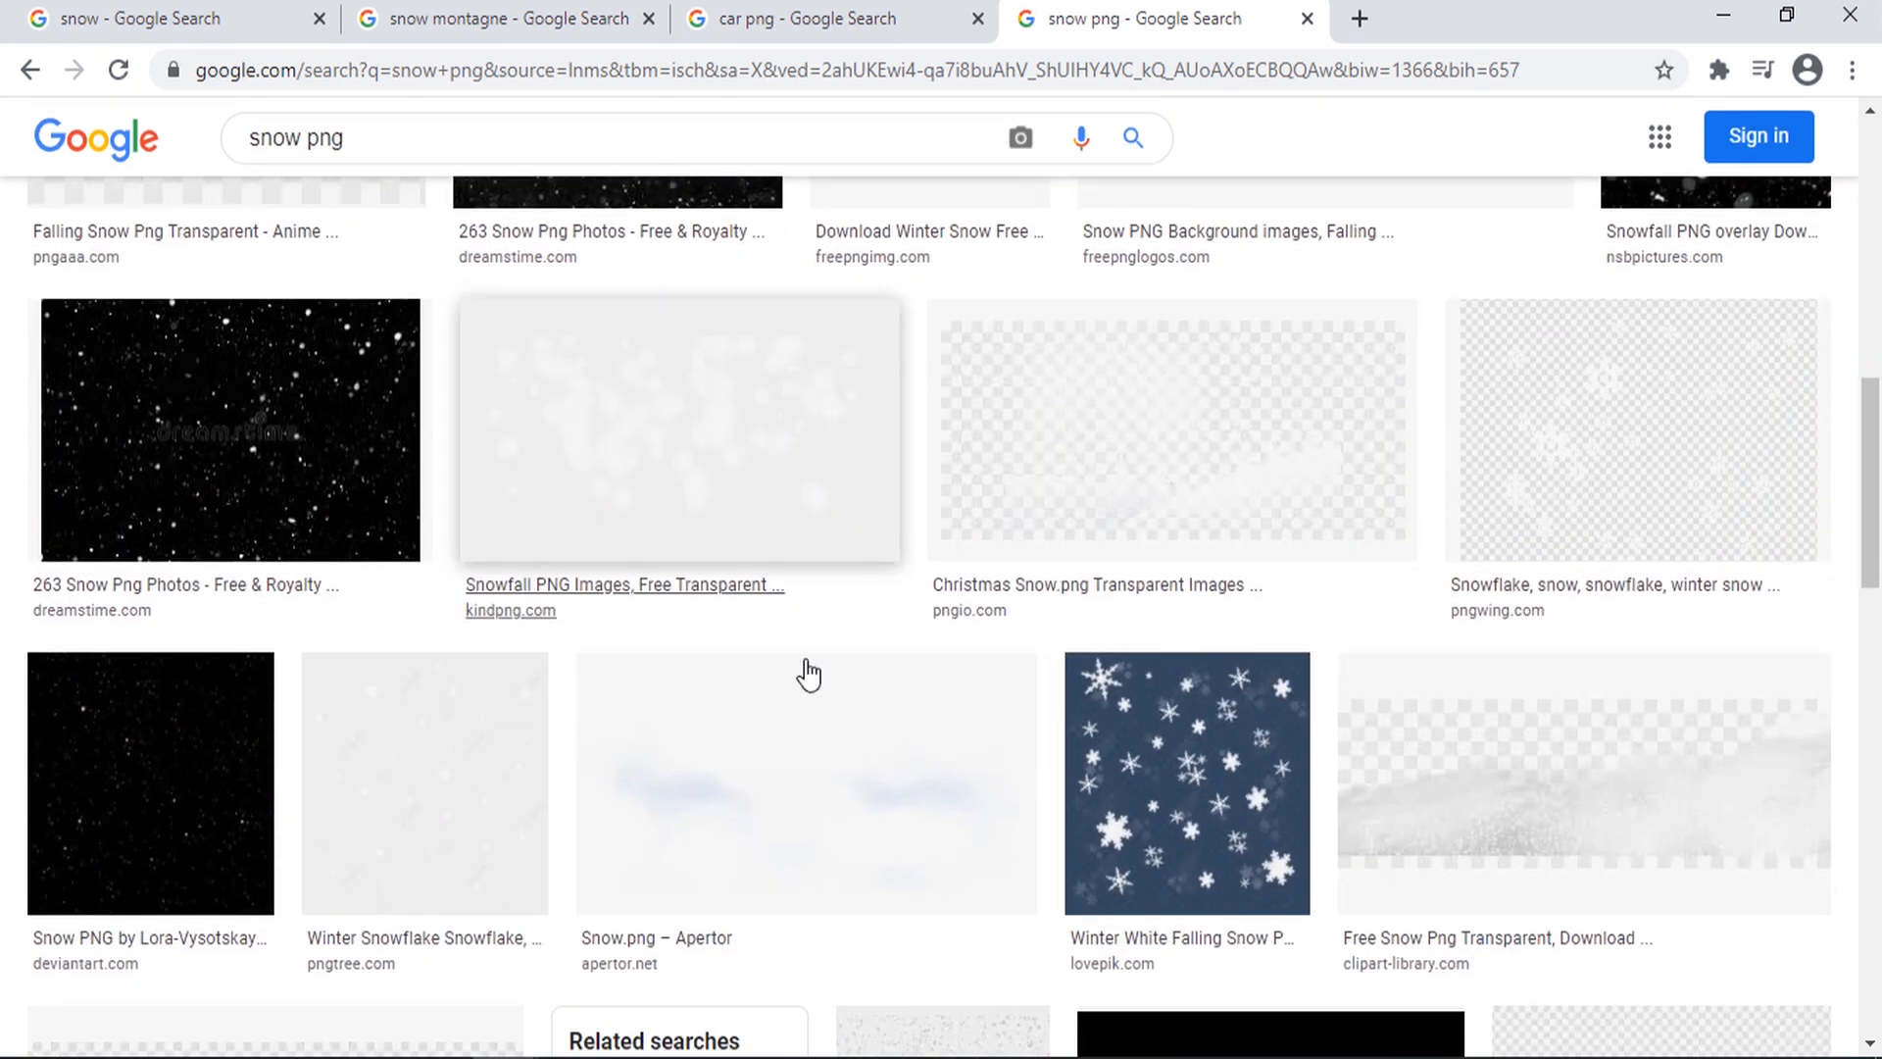
{"action": "left_click", "coordinate": [802, 761]}
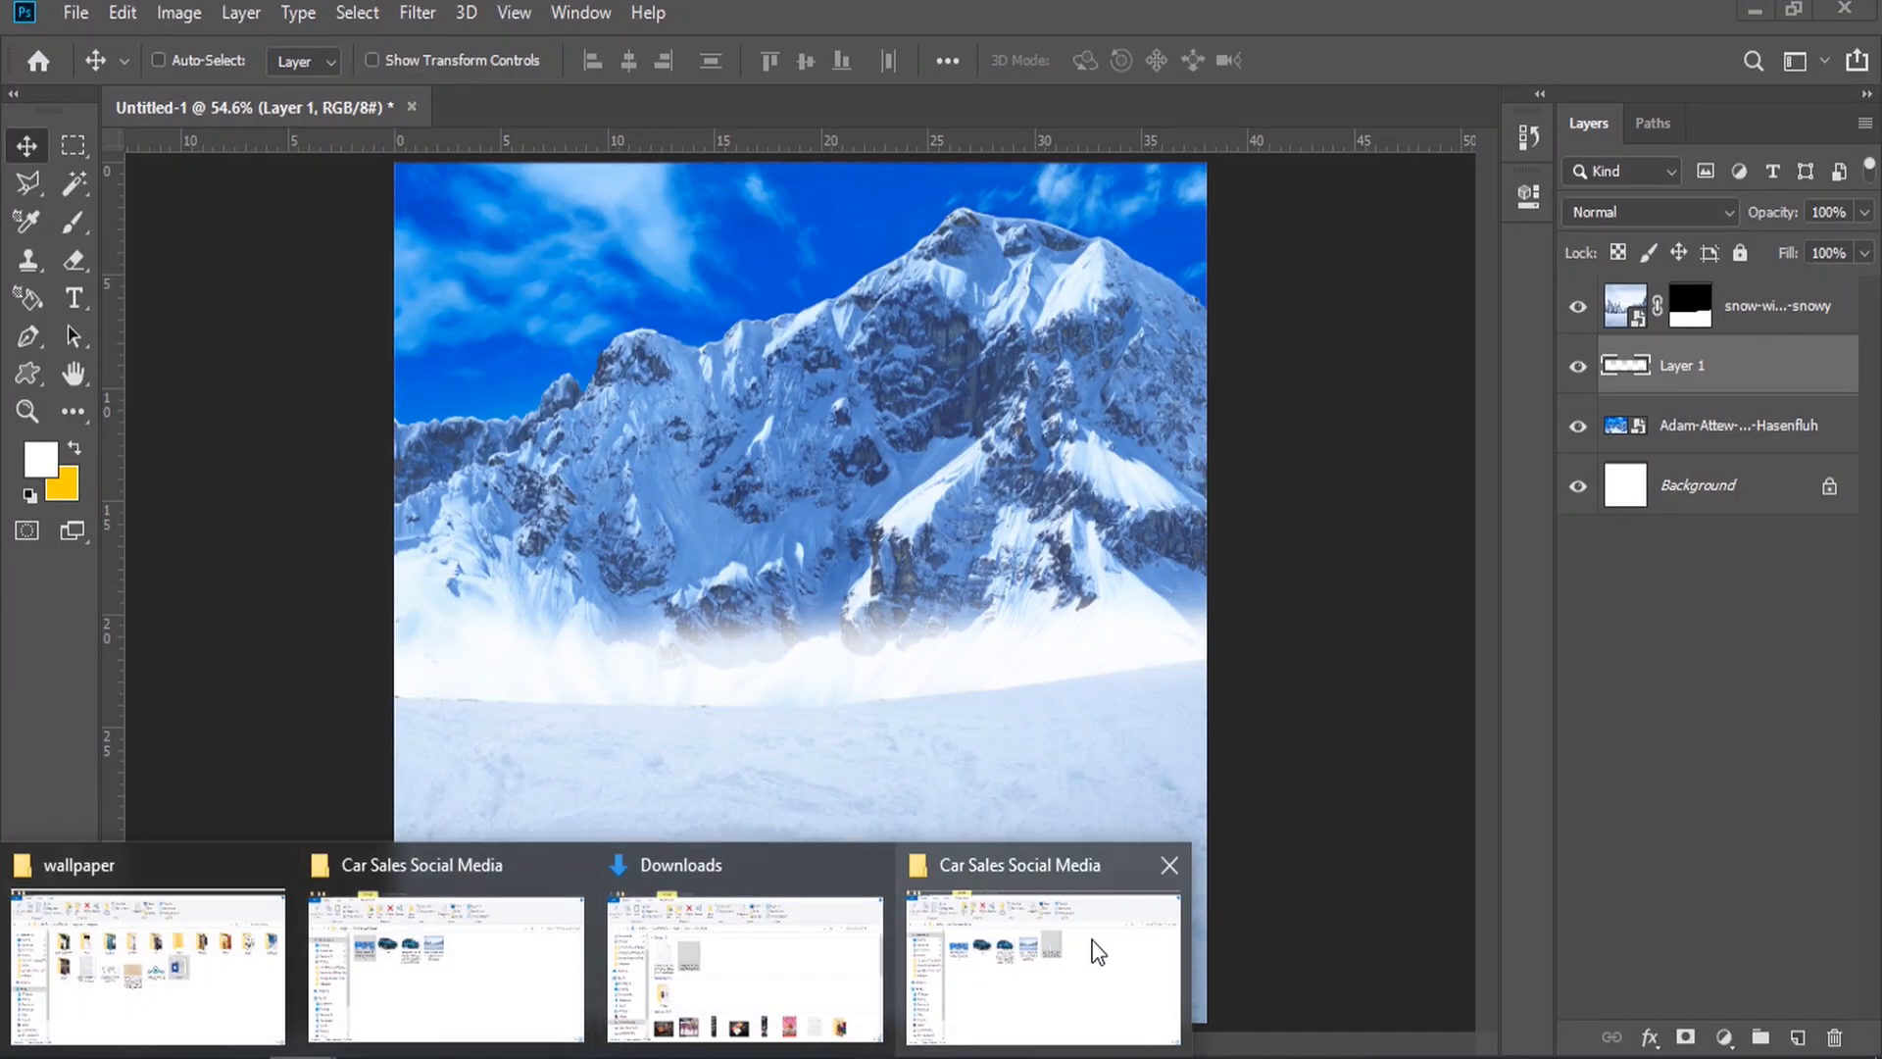
Step: Open the transparent snowfall PNG from the Car Sales Social Media folder as a separate Photoshop document, and return to the post document
{"action": "left_click", "coordinate": [1094, 947]}
{"action": "left_click_drag", "start_coordinate": [1034, 364], "coordinate": [813, 749]}
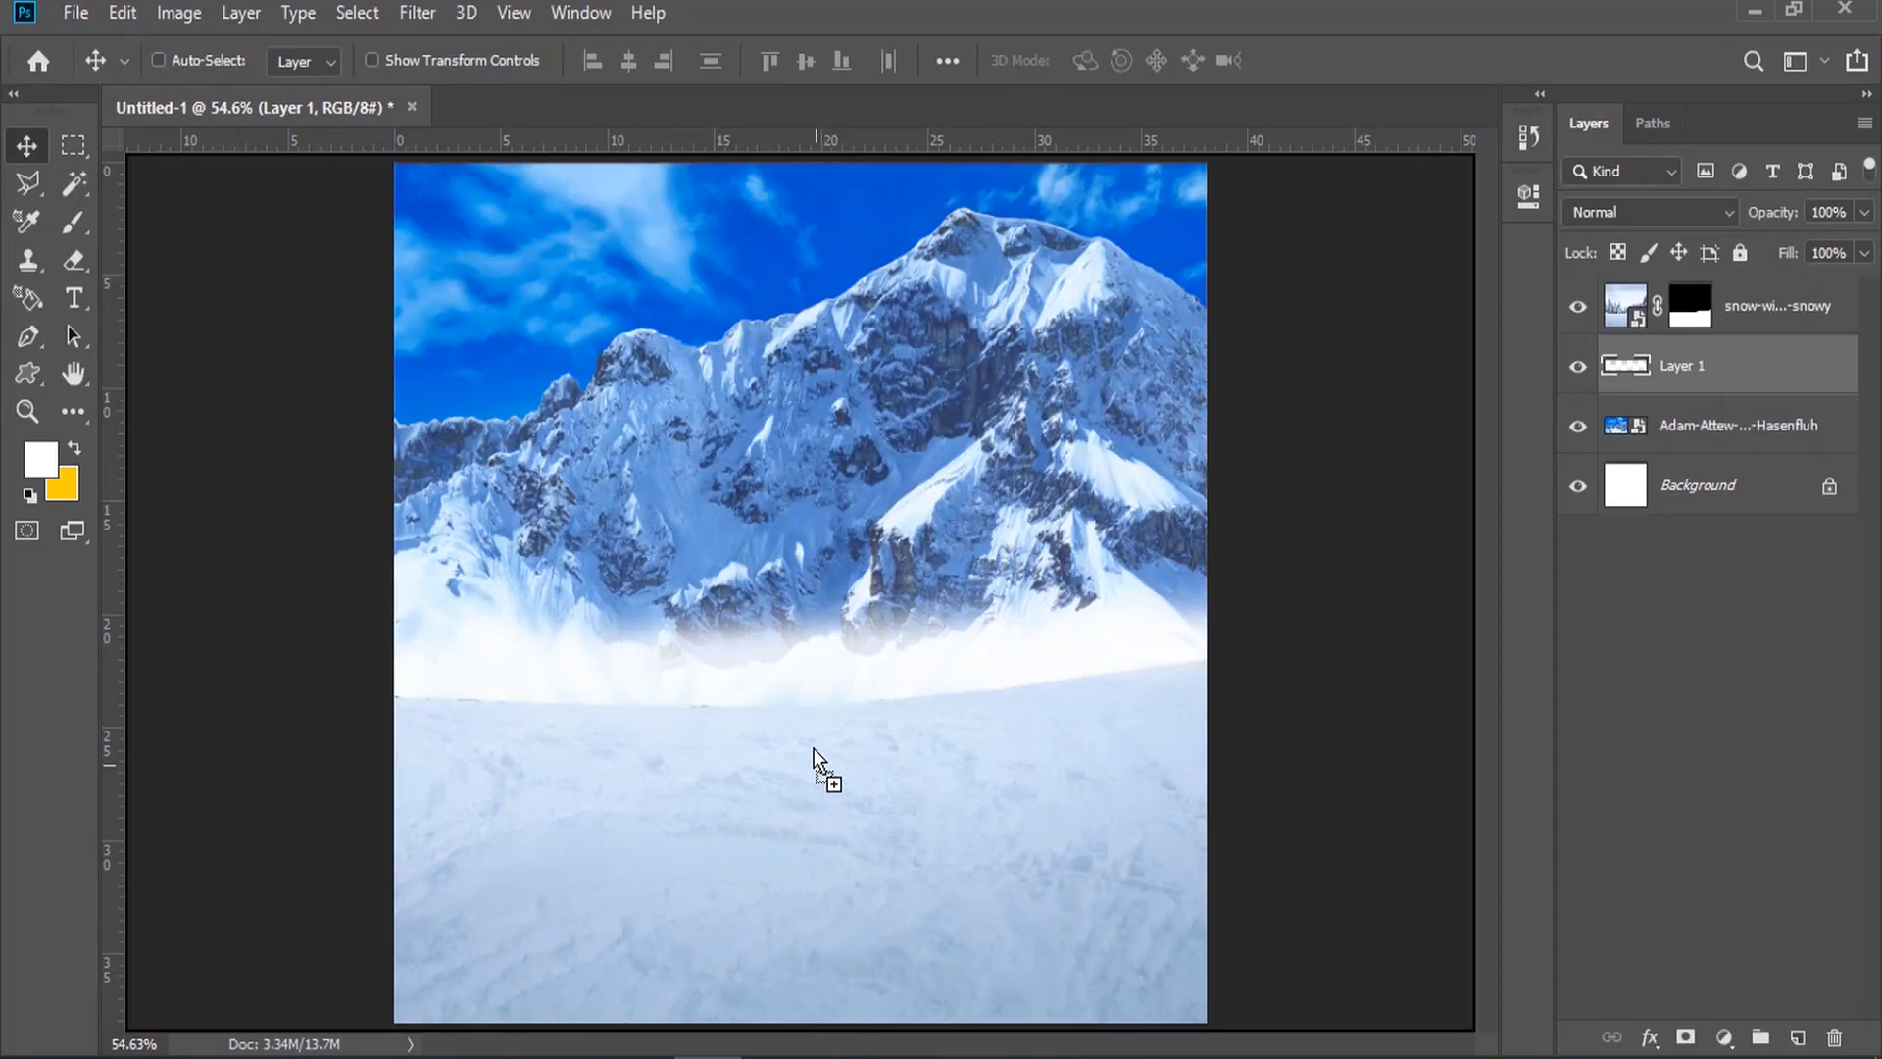
{"action": "left_click_drag", "start_coordinate": [838, 411], "coordinate": [887, 102]}
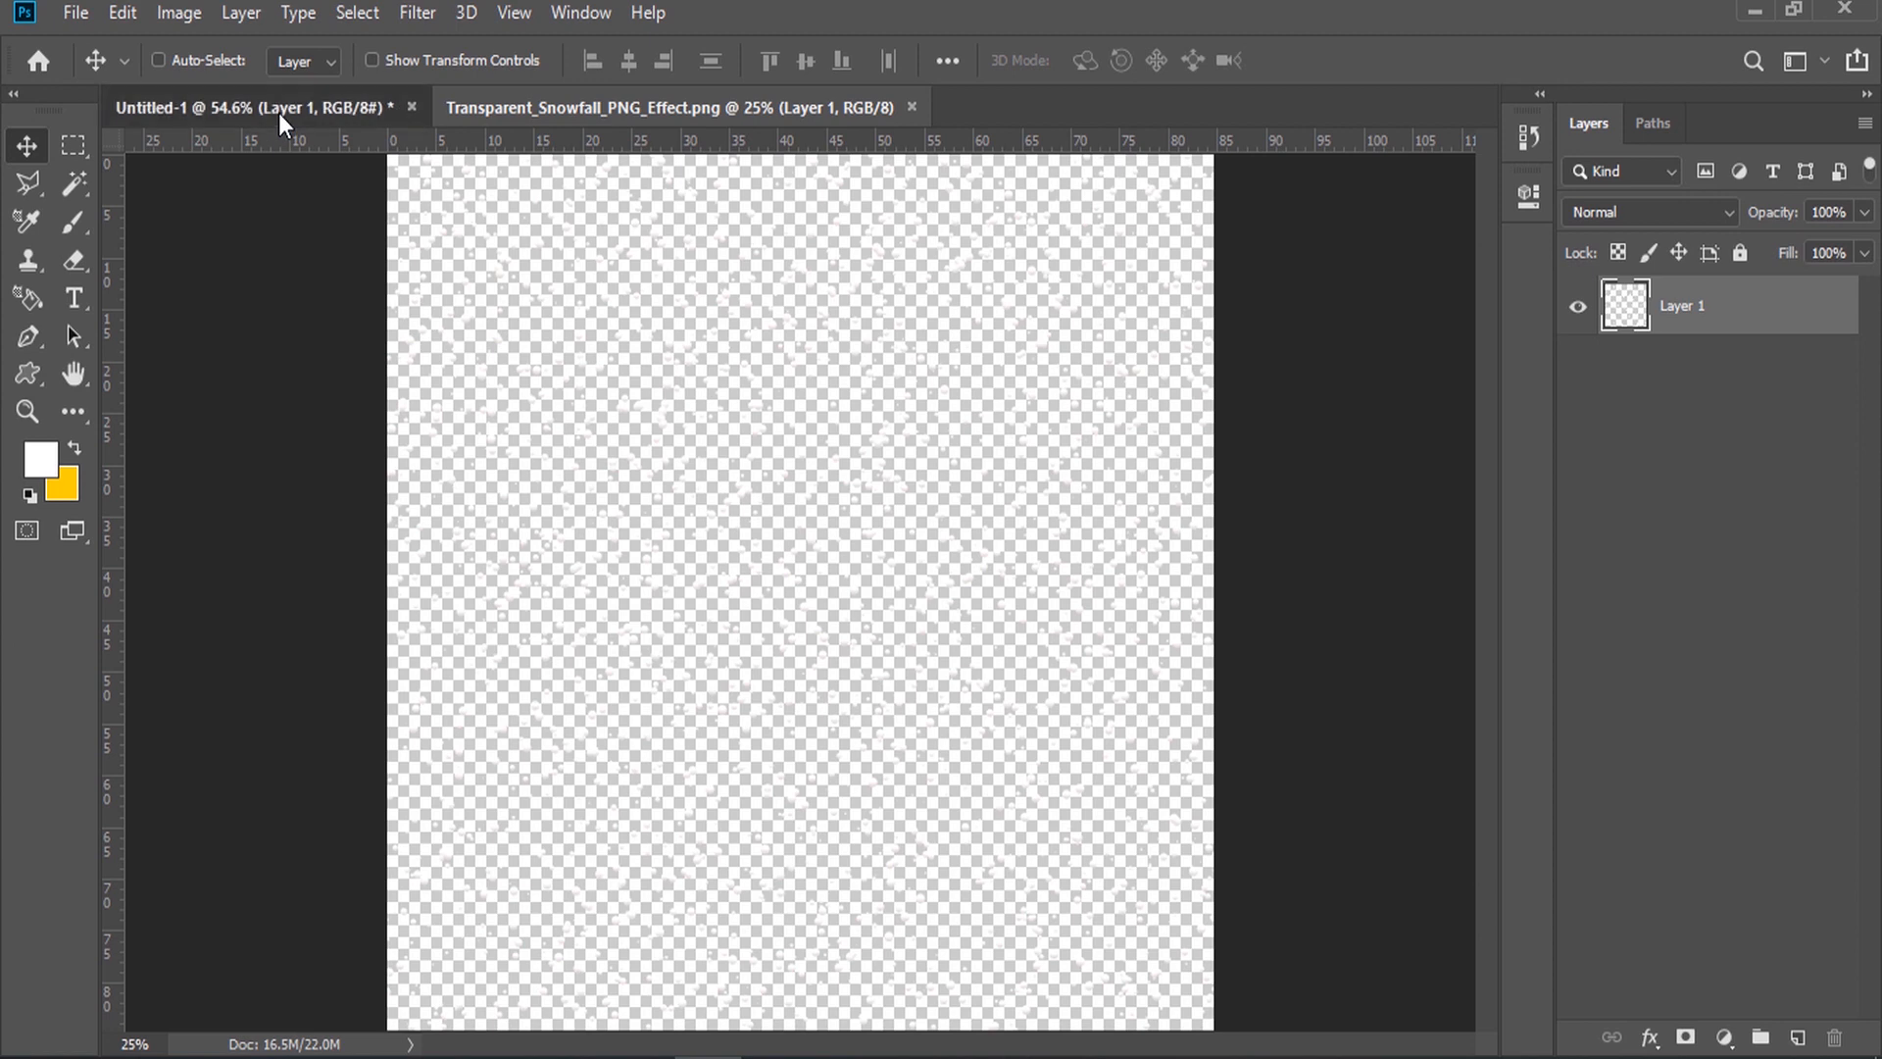
{"action": "left_click", "coordinate": [283, 107]}
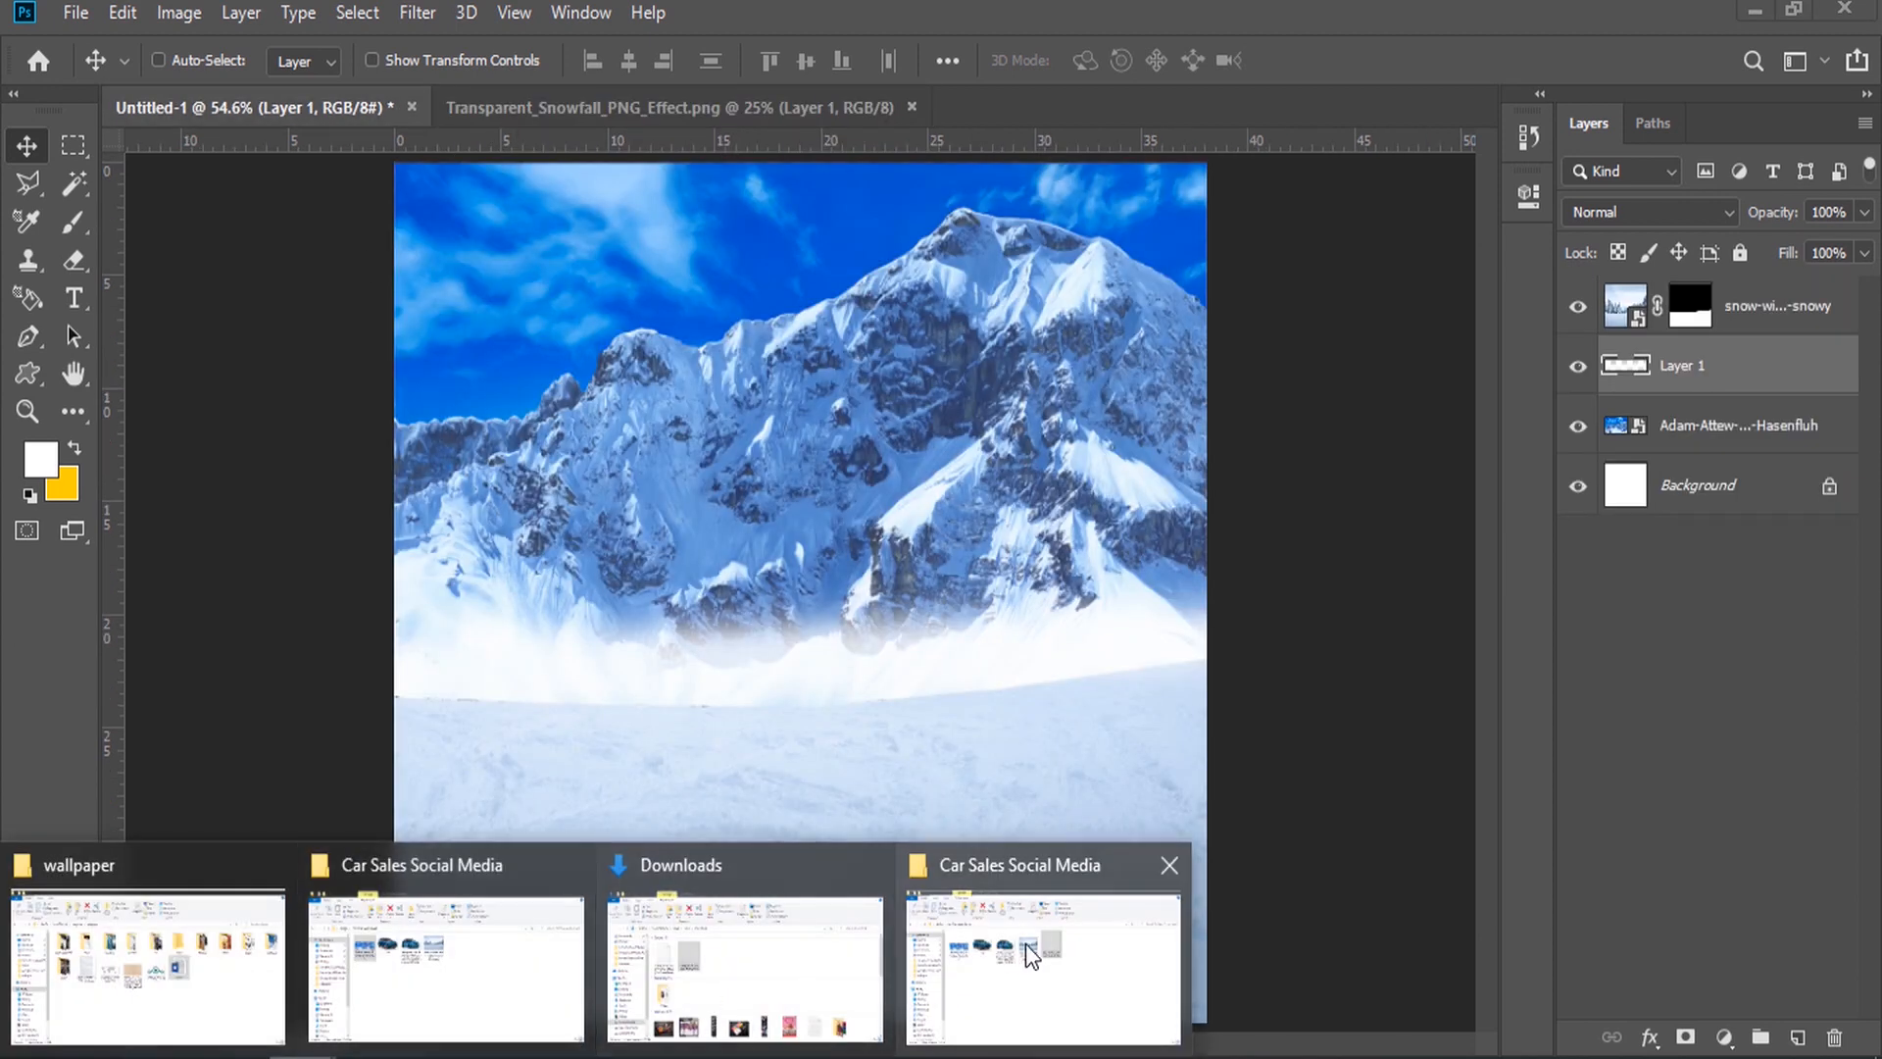
Step: Place the blue car image from the Car Sales Social Media folder into the post and scale it to 137%
{"action": "left_click", "coordinate": [1034, 955]}
{"action": "left_click_drag", "start_coordinate": [519, 374], "coordinate": [880, 639]}
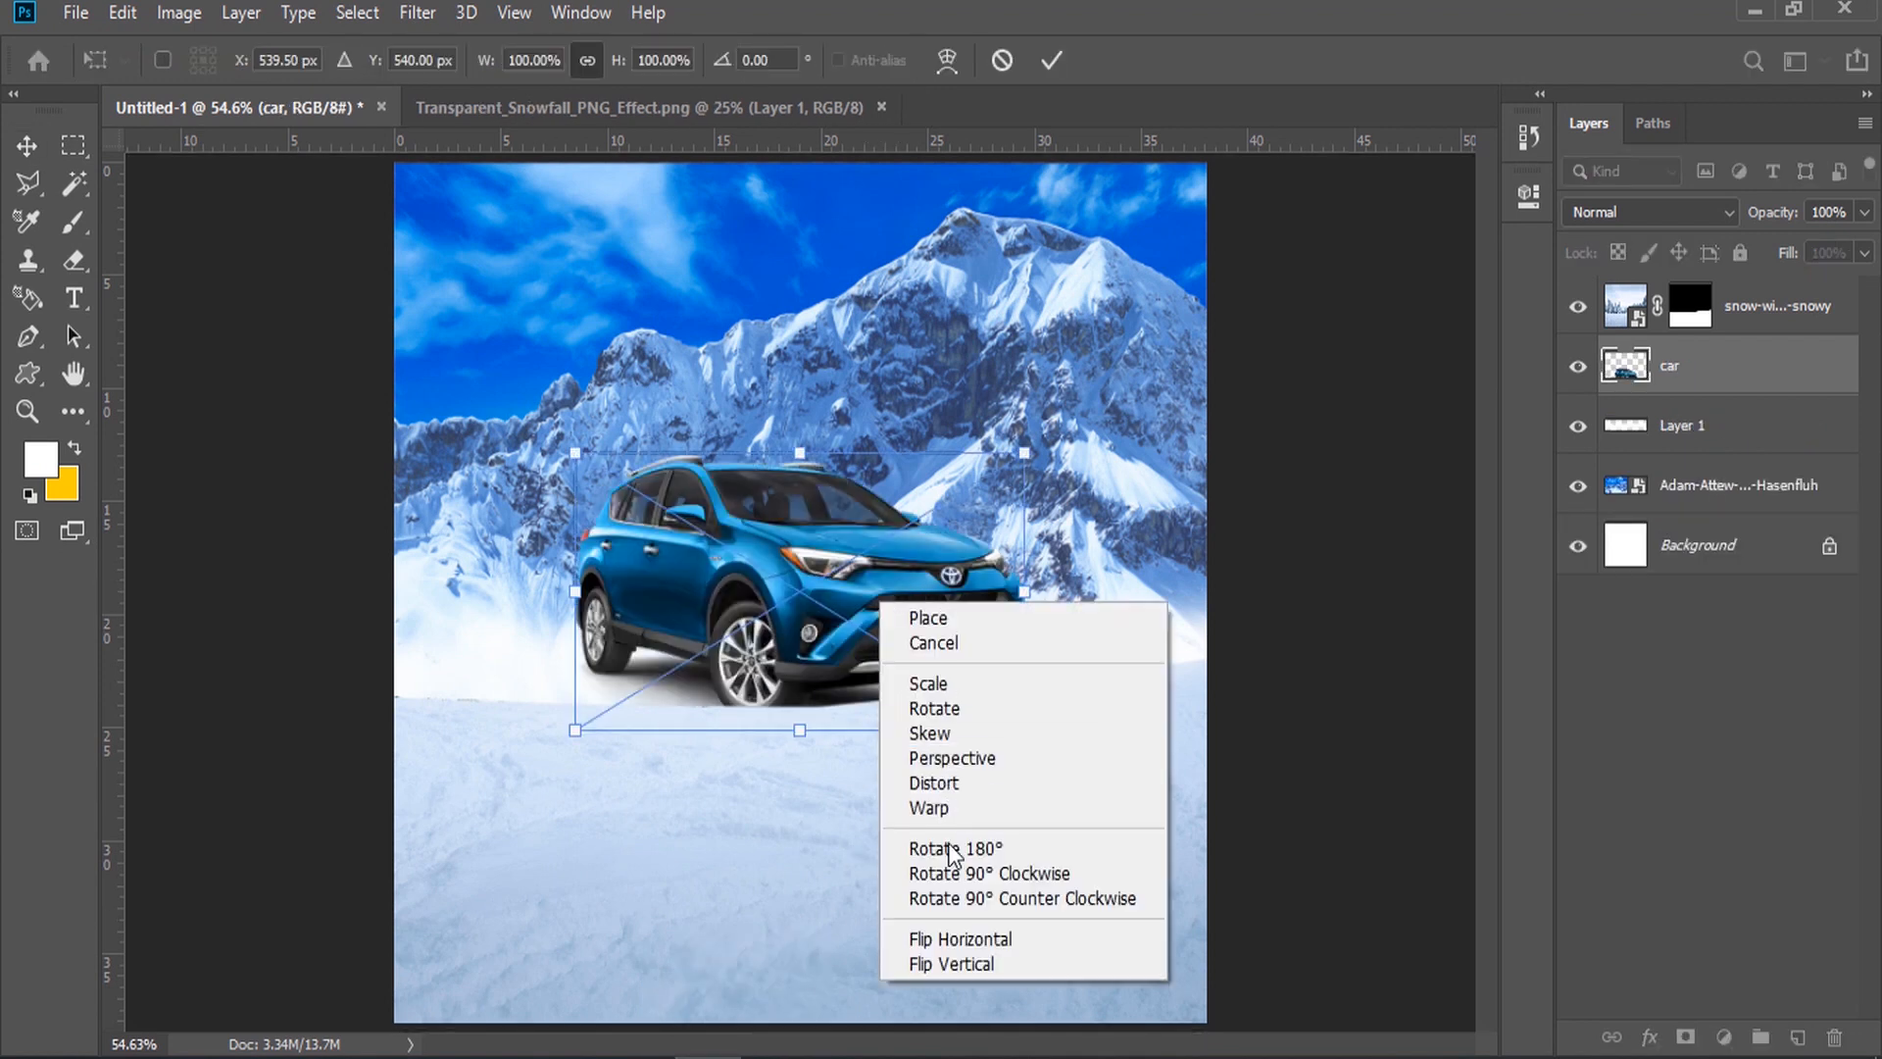
{"action": "left_click", "coordinate": [481, 62]}
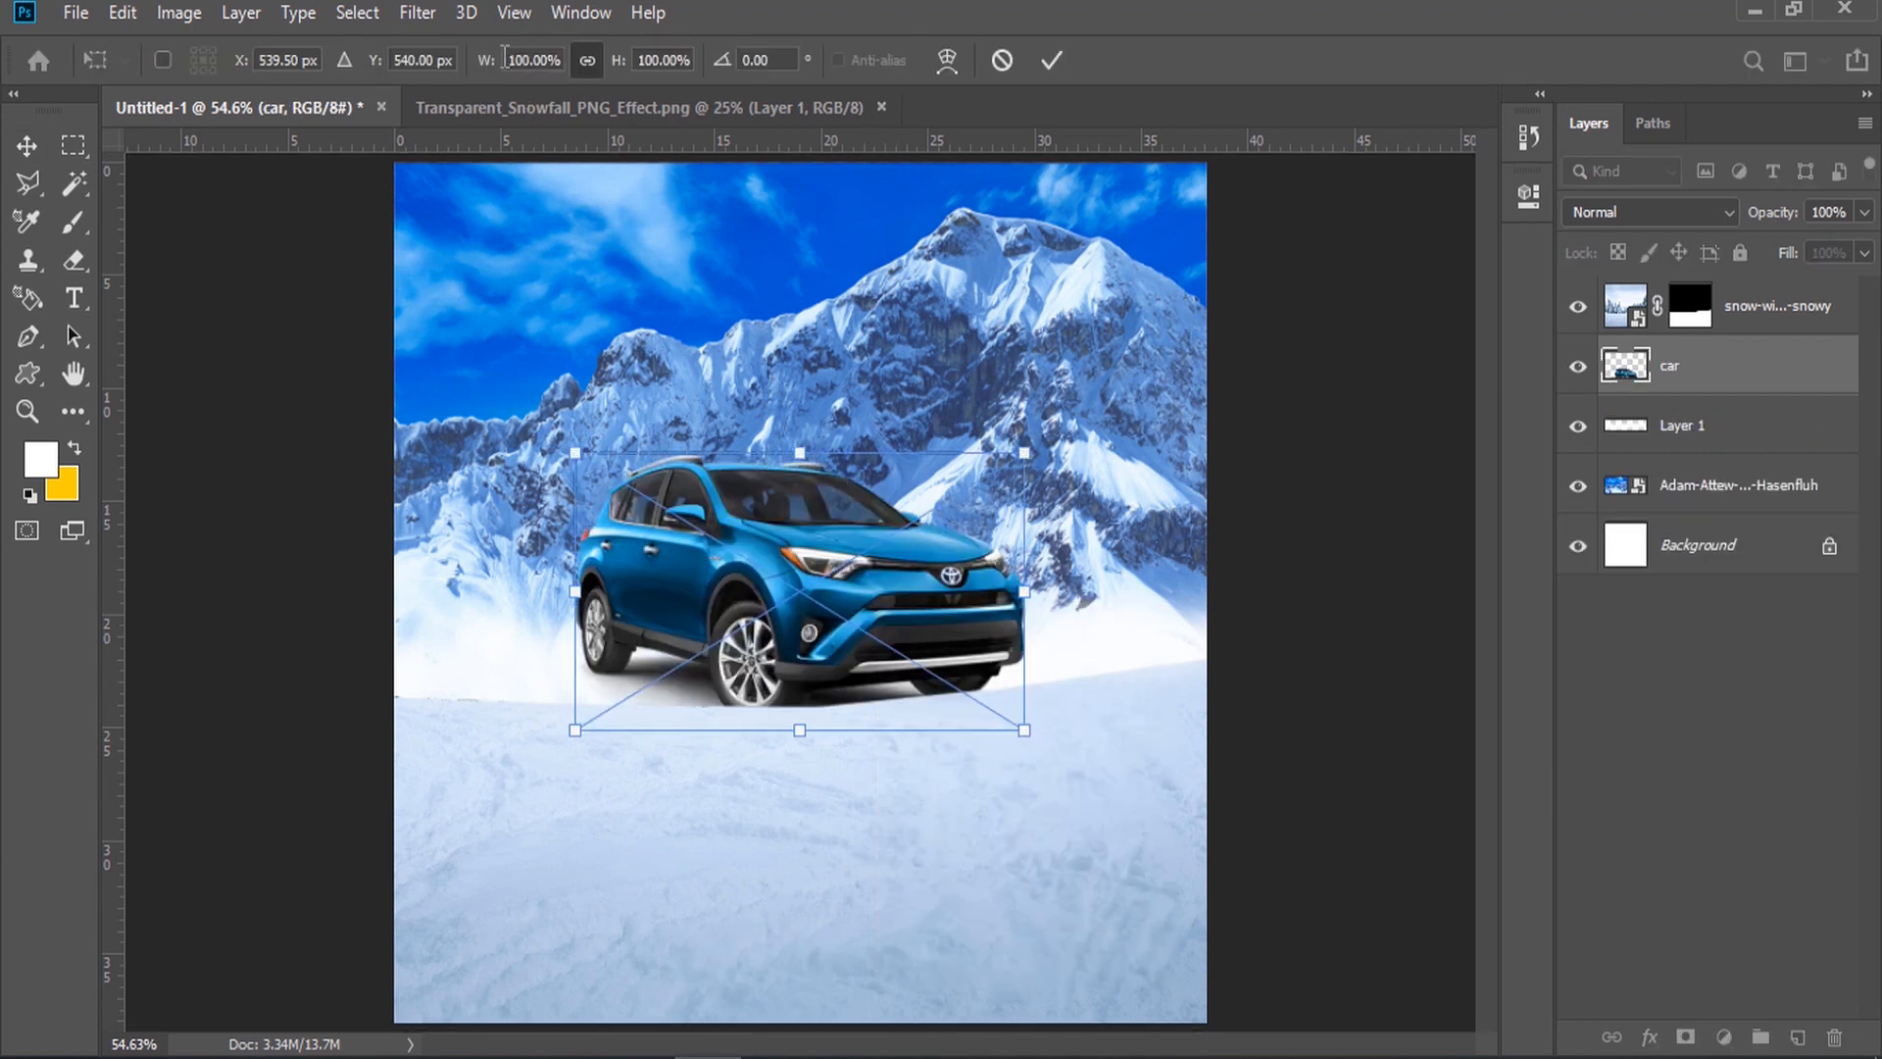
{"action": "left_click_drag", "start_coordinate": [481, 61], "coordinate": [532, 67]}
{"action": "left_click_drag", "start_coordinate": [500, 438], "coordinate": [492, 328]}
{"action": "key", "text": "Return"}
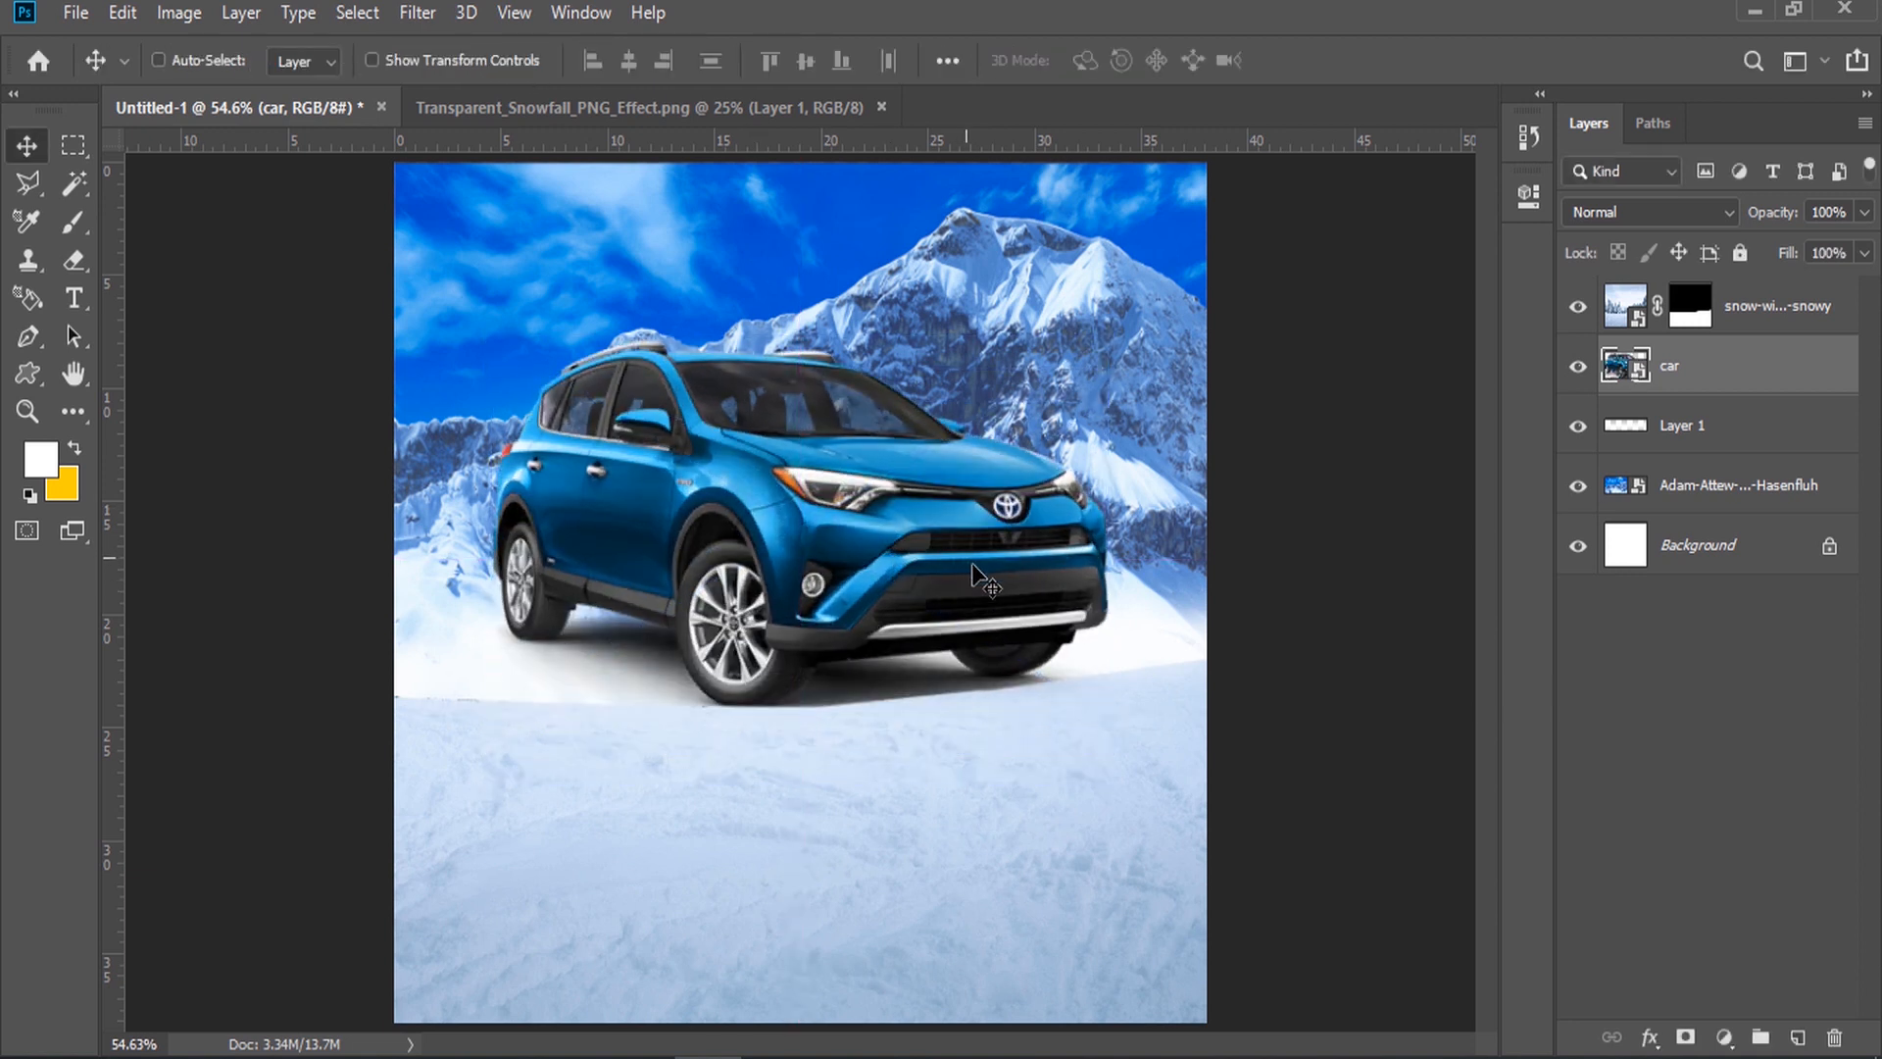
Step: Bring the car layer to the top of the layer stack and lower the car onto the snow
{"action": "left_click_drag", "start_coordinate": [1639, 355], "coordinate": [1637, 299]}
{"action": "left_click_drag", "start_coordinate": [885, 534], "coordinate": [881, 628]}
Step: Flip the car horizontally and enlarge it to about 145%, centred horizontally on the snowy ground
{"action": "left_click", "coordinate": [126, 14]}
{"action": "left_click", "coordinate": [480, 643]}
{"action": "right_click", "coordinate": [869, 615]}
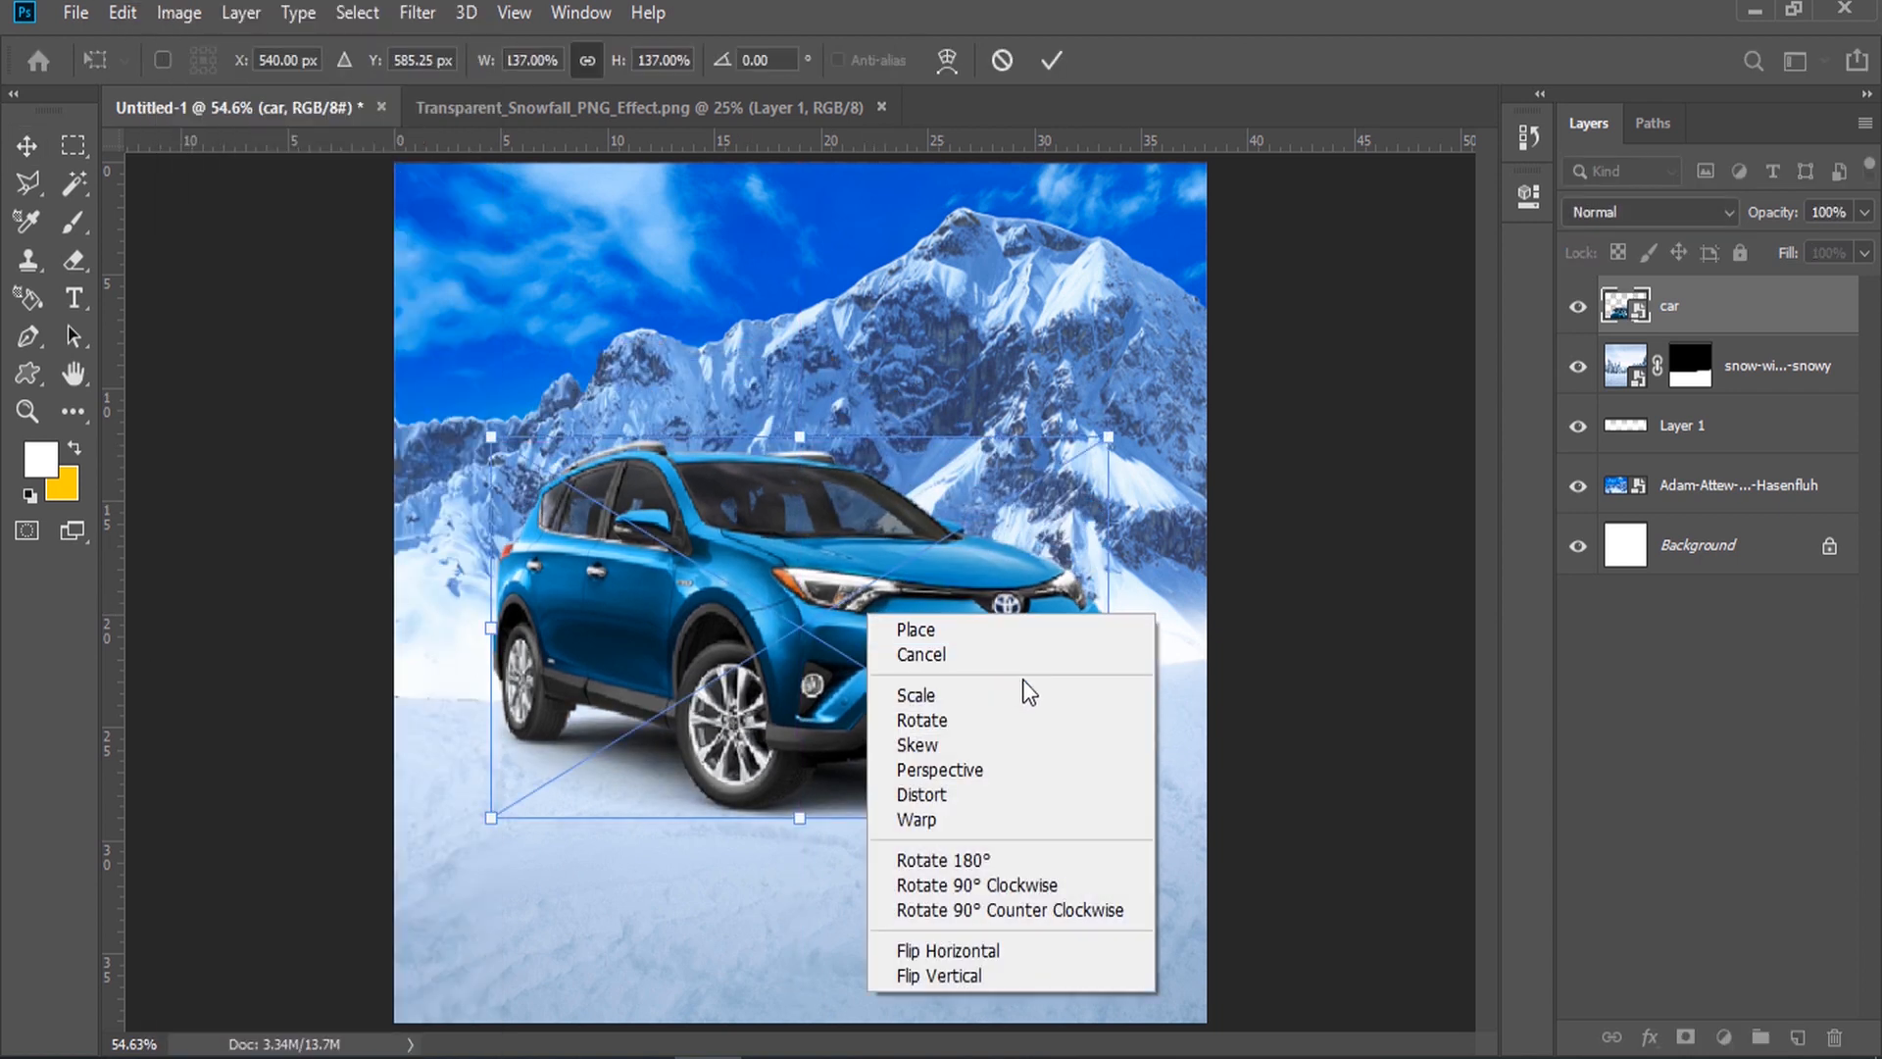
{"action": "left_click", "coordinate": [980, 951]}
{"action": "left_click_drag", "start_coordinate": [978, 719], "coordinate": [978, 751]}
{"action": "left_click_drag", "start_coordinate": [1111, 467], "coordinate": [1156, 446]}
{"action": "left_click_drag", "start_coordinate": [1062, 514], "coordinate": [1039, 527]}
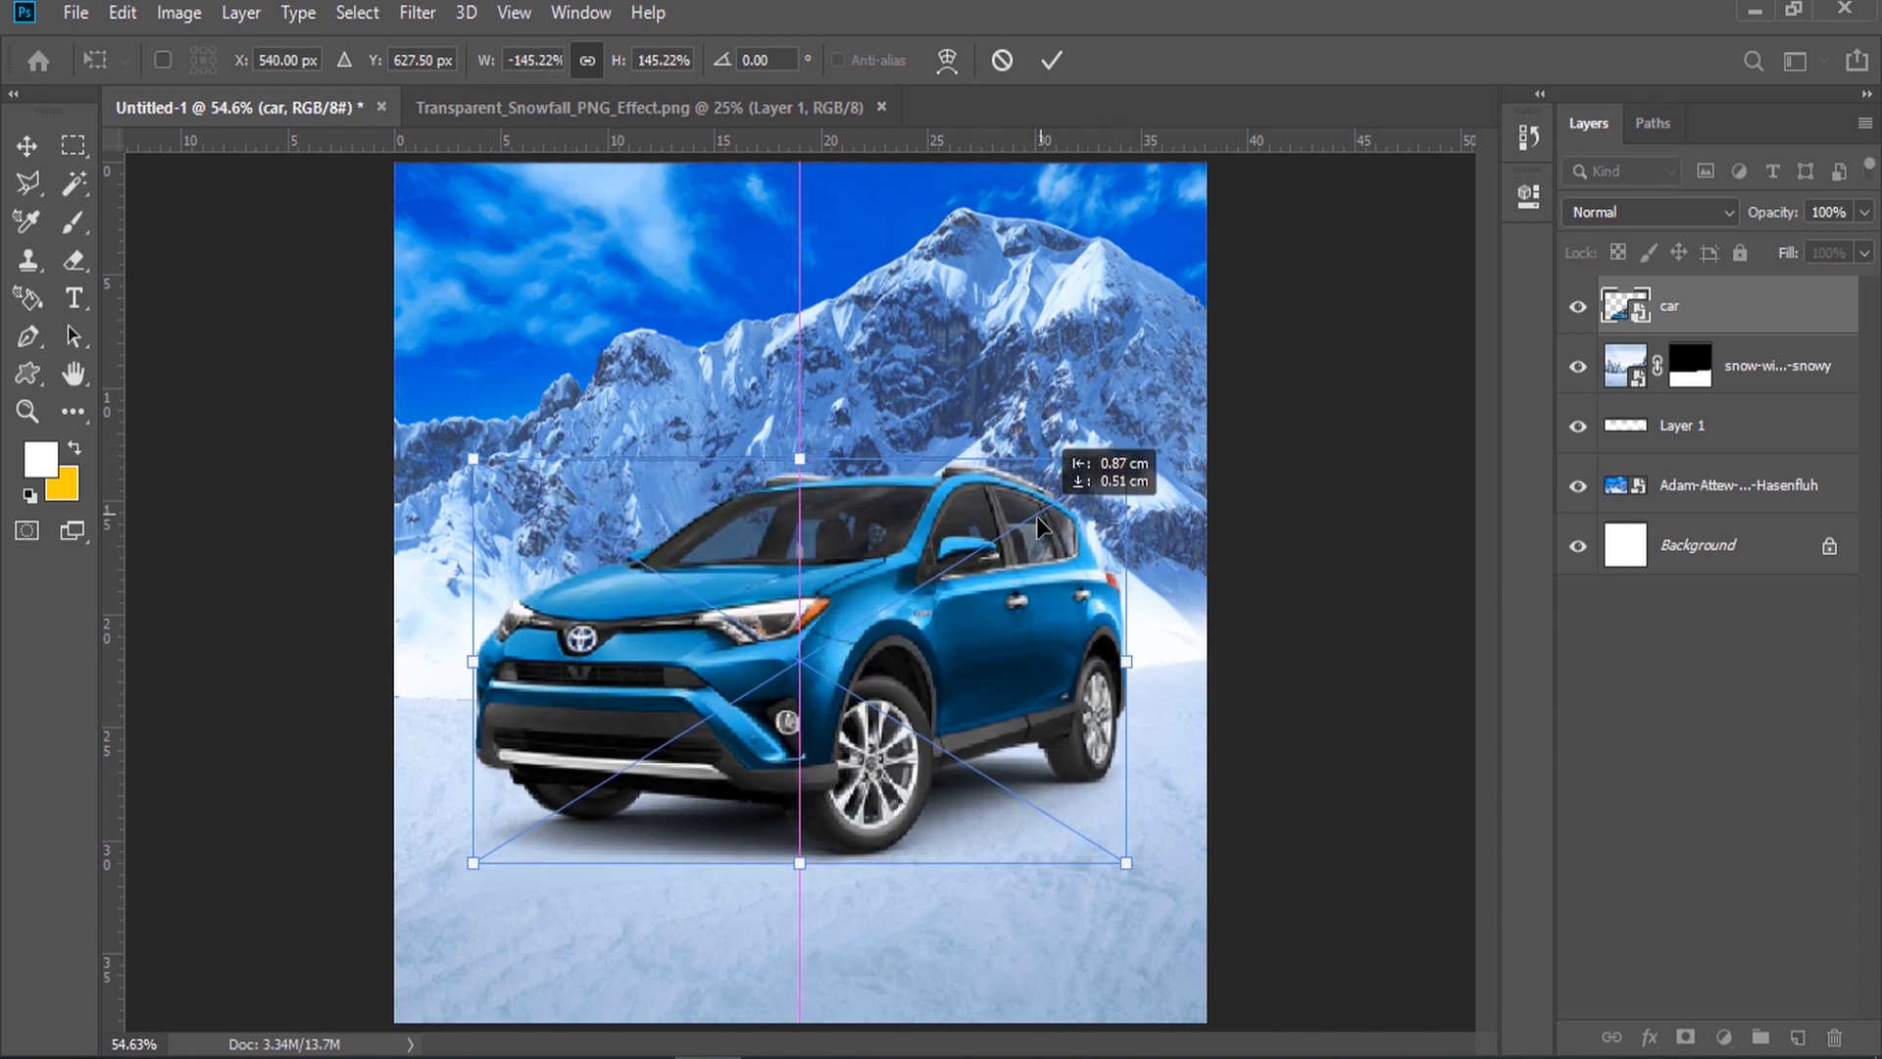
{"action": "key", "text": "Return"}
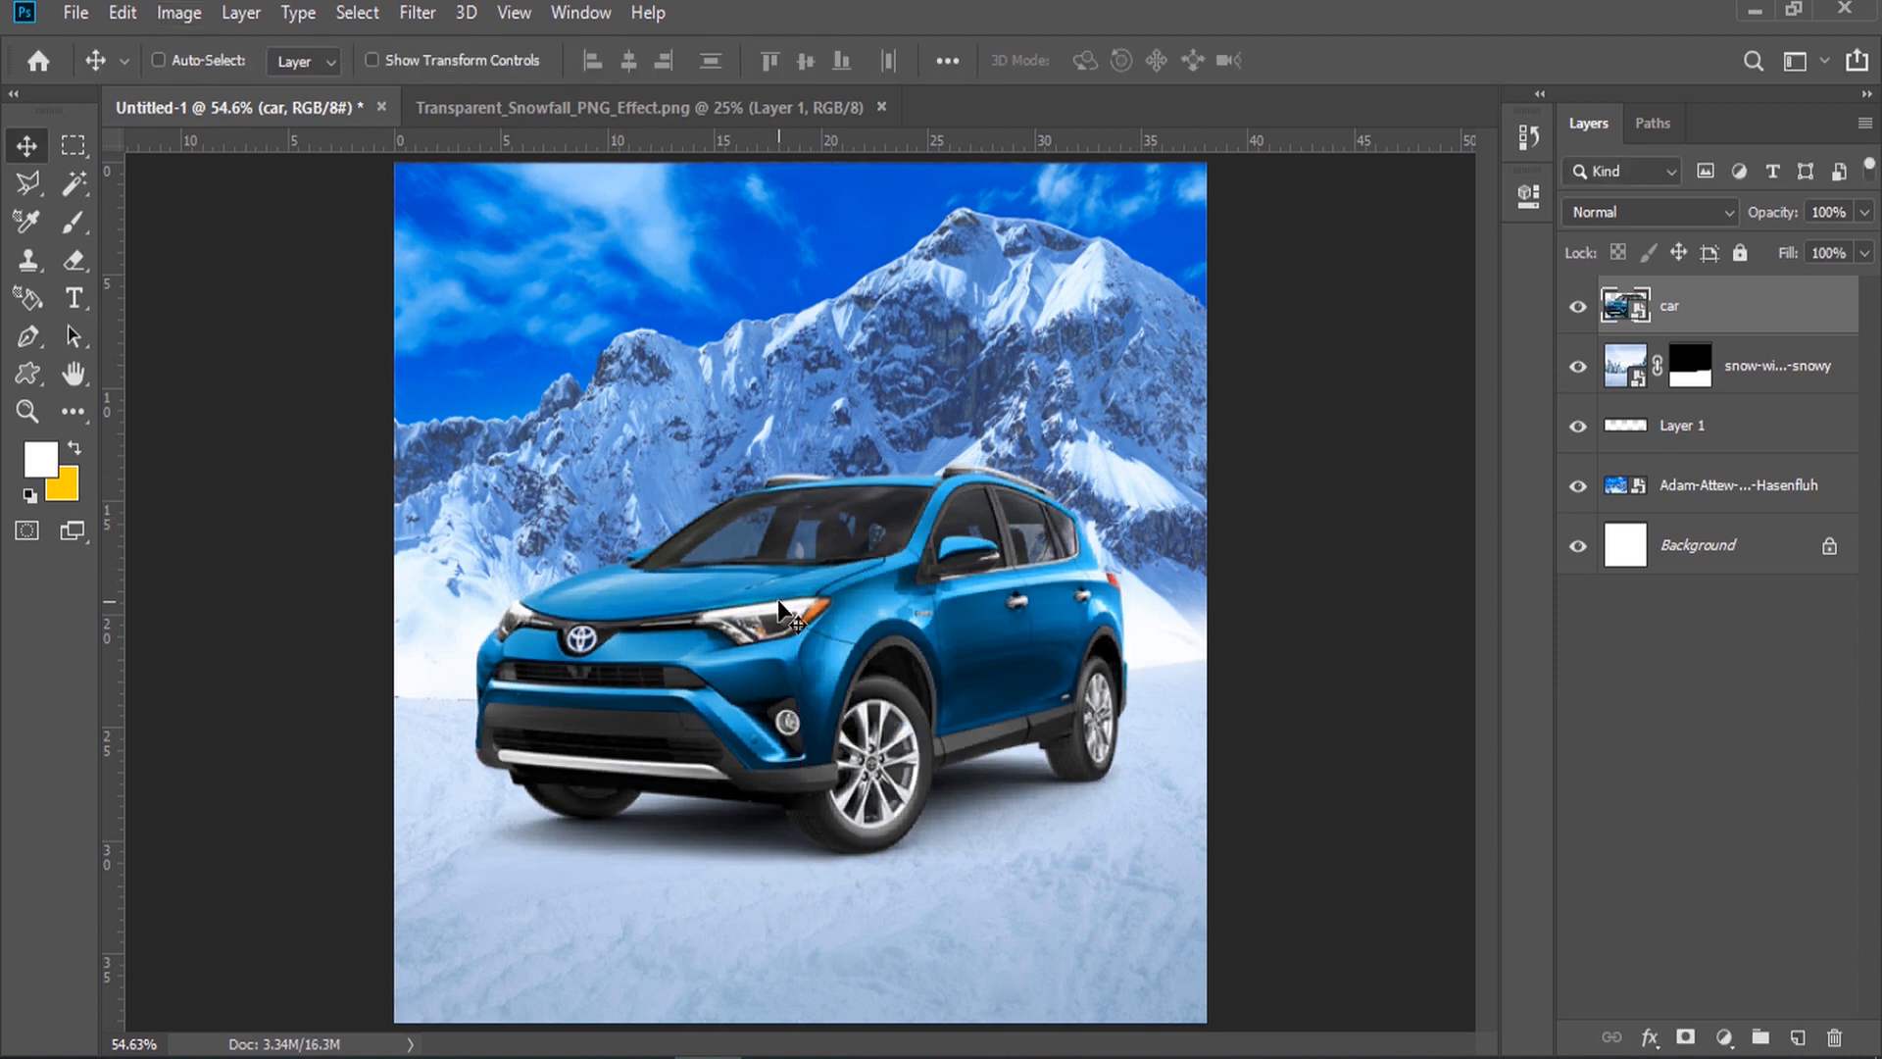
Step: Copy the snowfall layer from its PNG document into the car post and convert it to a smart object
{"action": "left_click", "coordinate": [651, 110]}
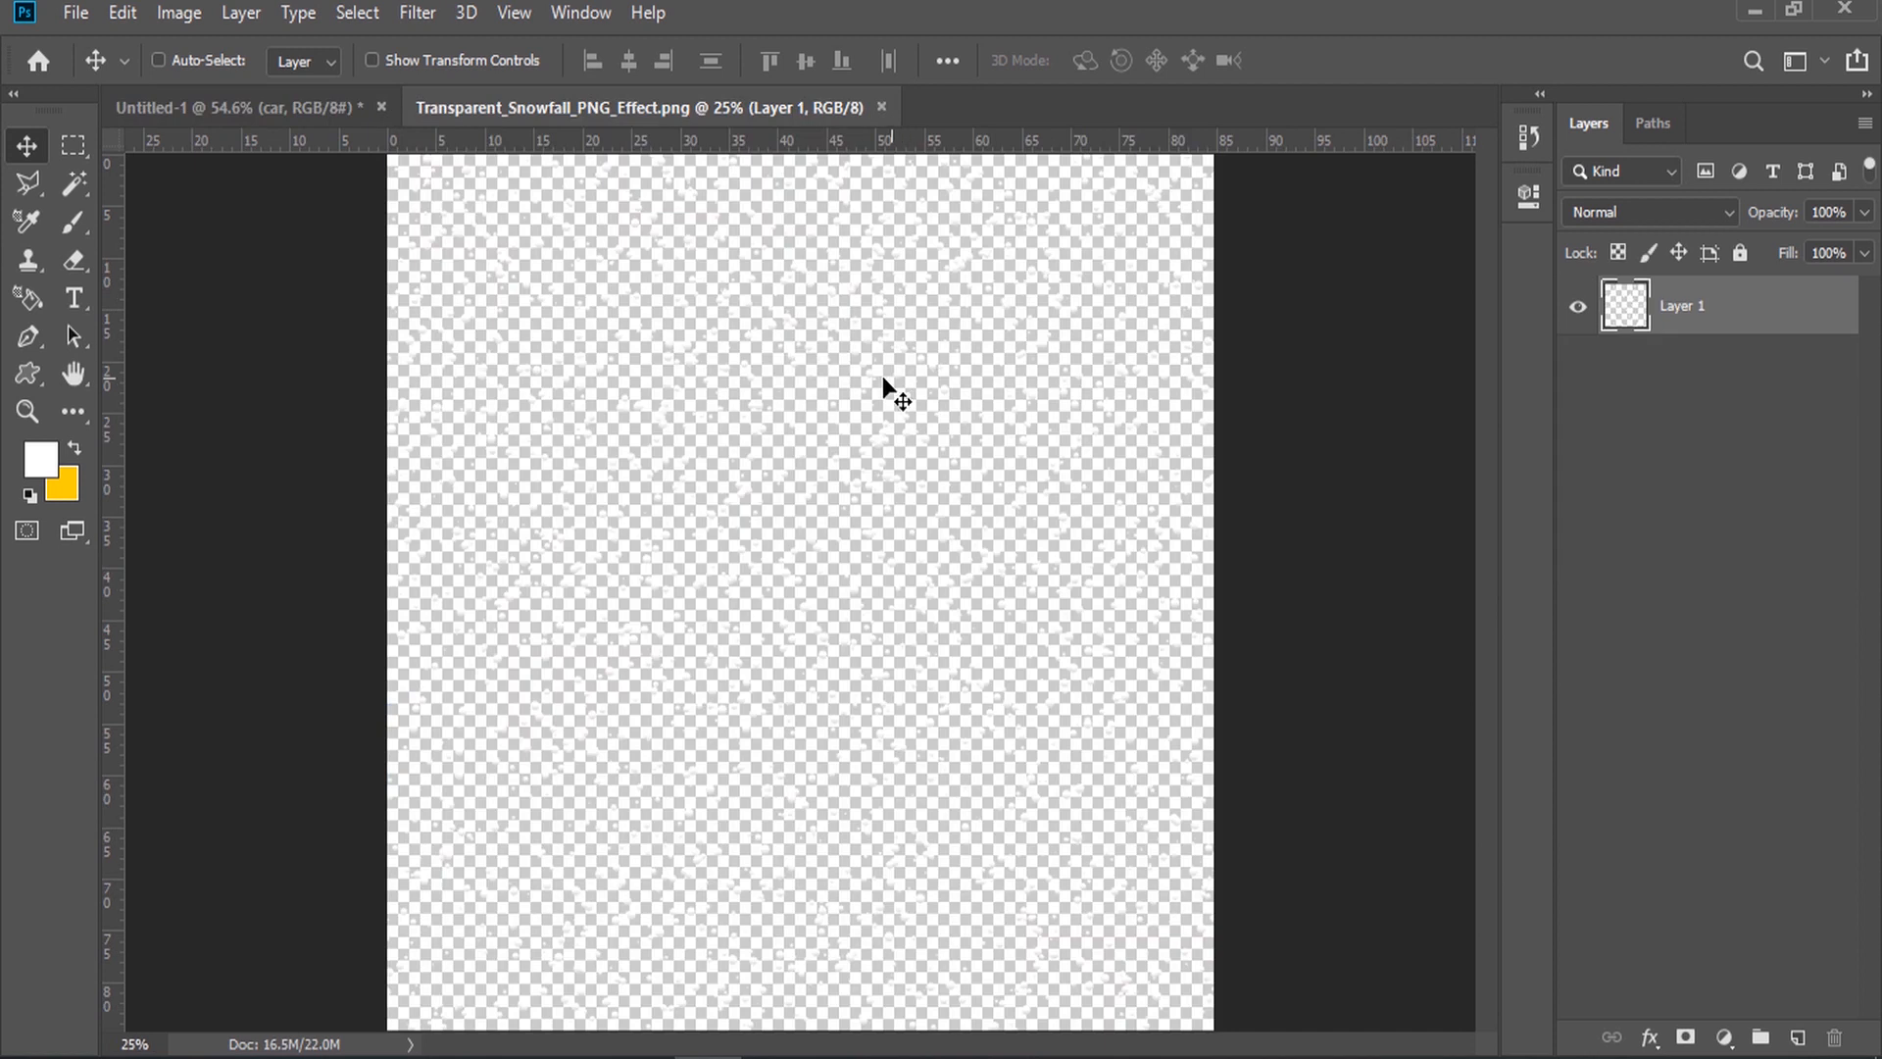
{"action": "left_click_drag", "start_coordinate": [332, 115], "coordinate": [804, 409]}
{"action": "right_click", "coordinate": [1724, 323]}
{"action": "left_click", "coordinate": [1618, 386]}
Step: Scale the snowfall layer down and position it over the sky and mountain
{"action": "left_click", "coordinate": [122, 13]}
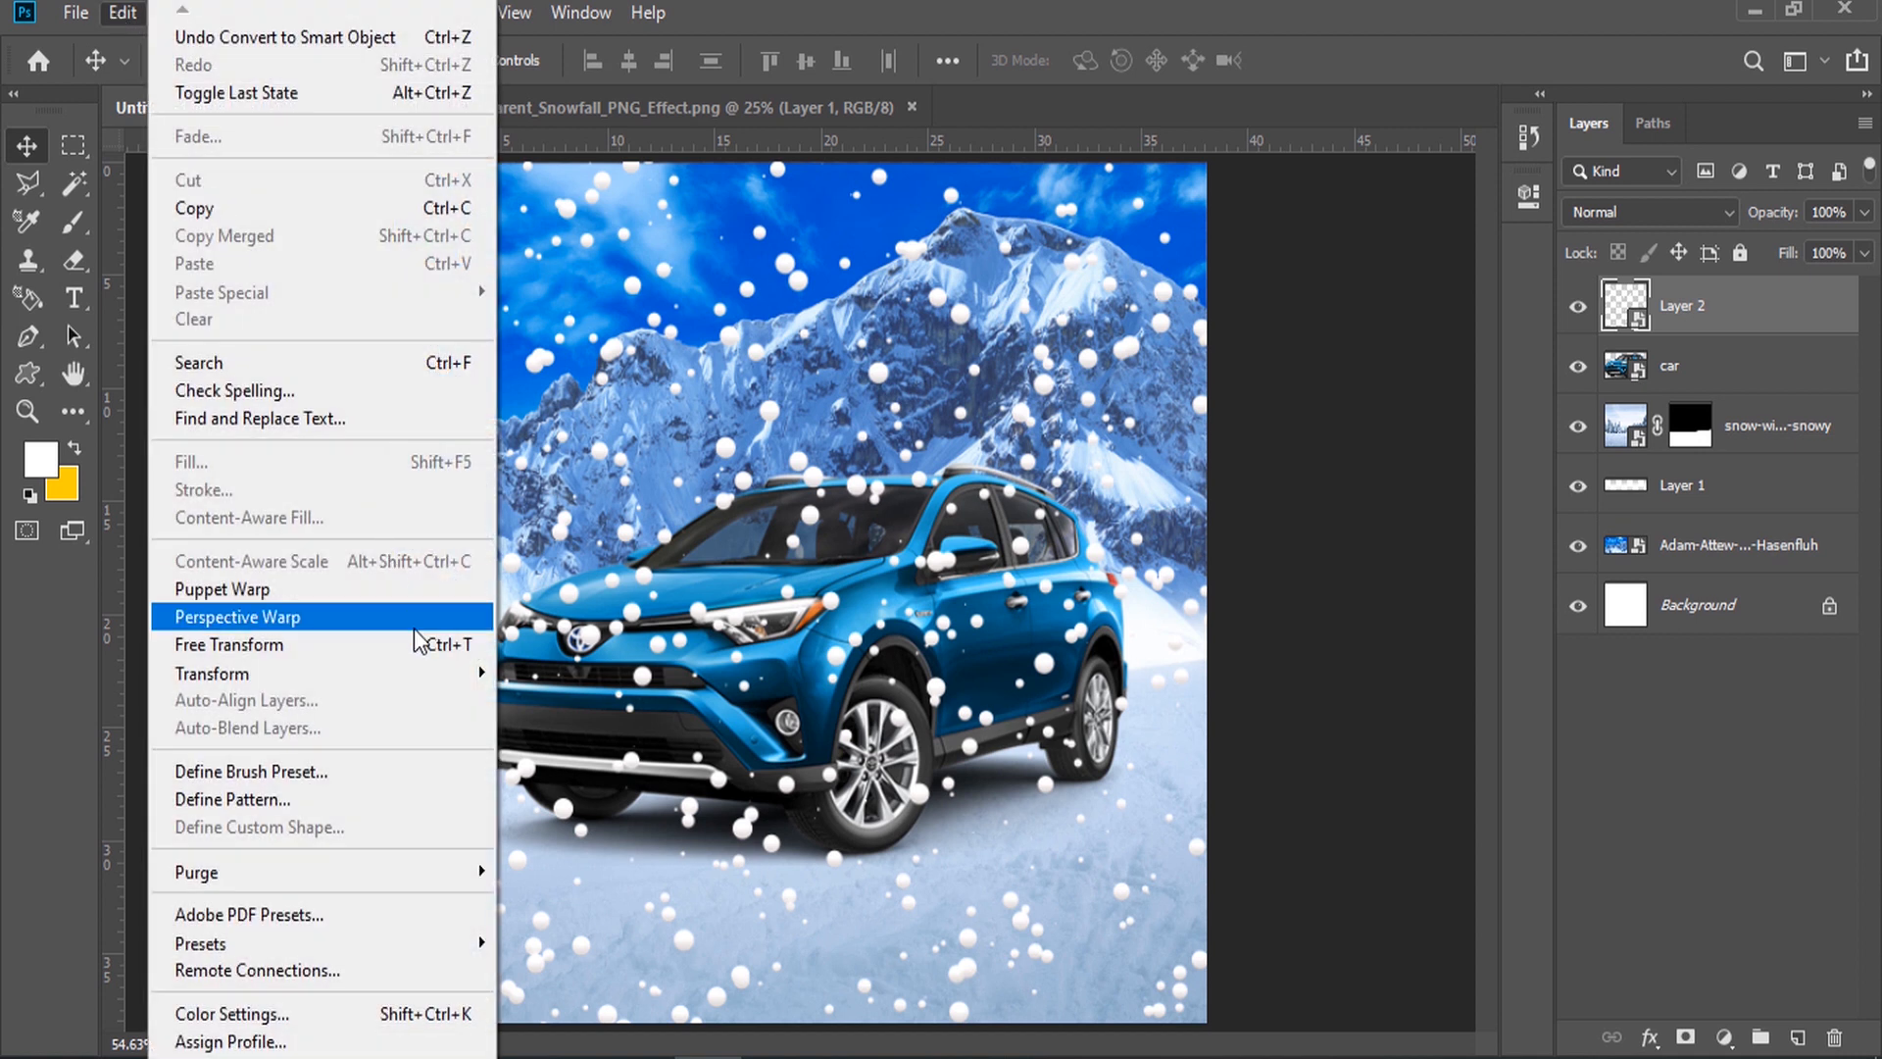
{"action": "left_click", "coordinate": [387, 644]}
{"action": "left_click_drag", "start_coordinate": [479, 65], "coordinate": [401, 73]}
{"action": "left_click_drag", "start_coordinate": [605, 324], "coordinate": [740, 366]}
{"action": "key", "text": "Return"}
Step: Move the snowfall layer beneath the car layer and scale it to 30.86% over the canvas's upper-right area
{"action": "left_click_drag", "start_coordinate": [1678, 345], "coordinate": [1678, 394]}
{"action": "left_click_drag", "start_coordinate": [768, 439], "coordinate": [723, 435]}
{"action": "left_click", "coordinate": [122, 12]}
{"action": "left_click", "coordinate": [500, 637]}
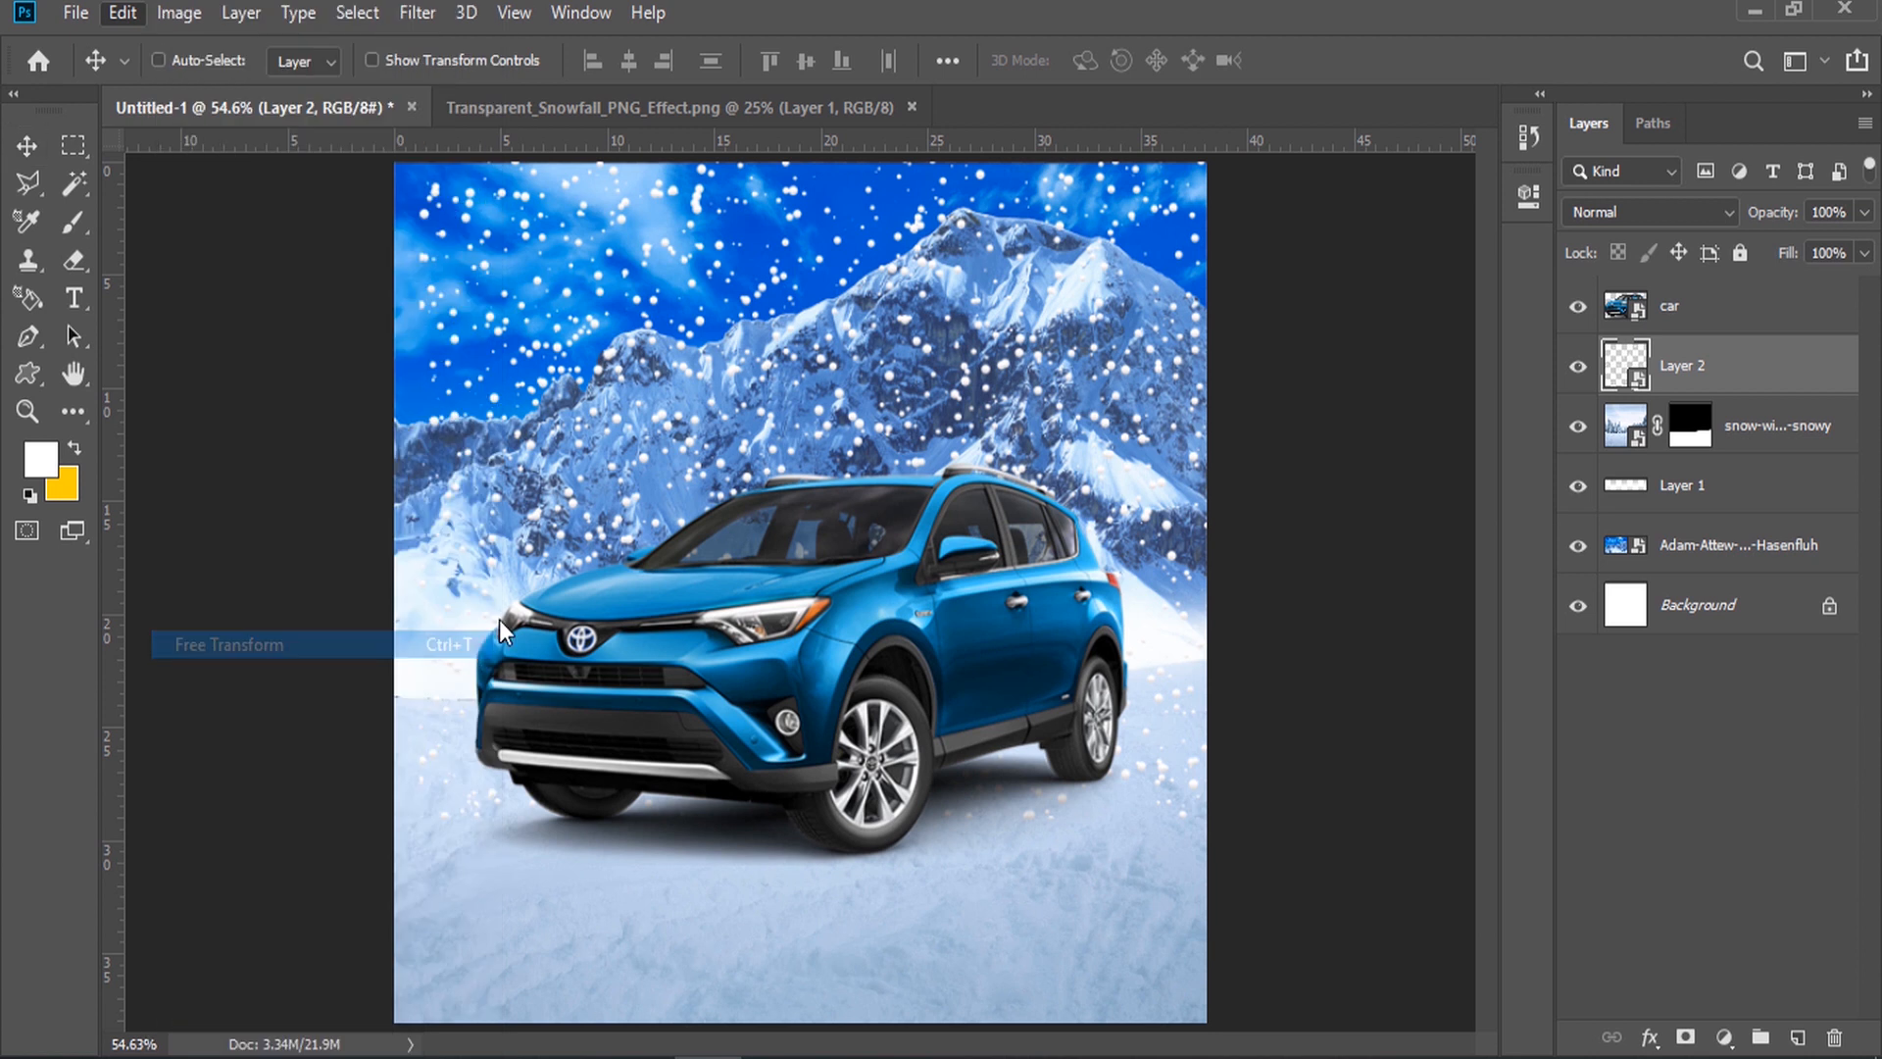
{"action": "left_click_drag", "start_coordinate": [419, 810], "coordinate": [692, 528]}
{"action": "left_click_drag", "start_coordinate": [930, 346], "coordinate": [961, 450]}
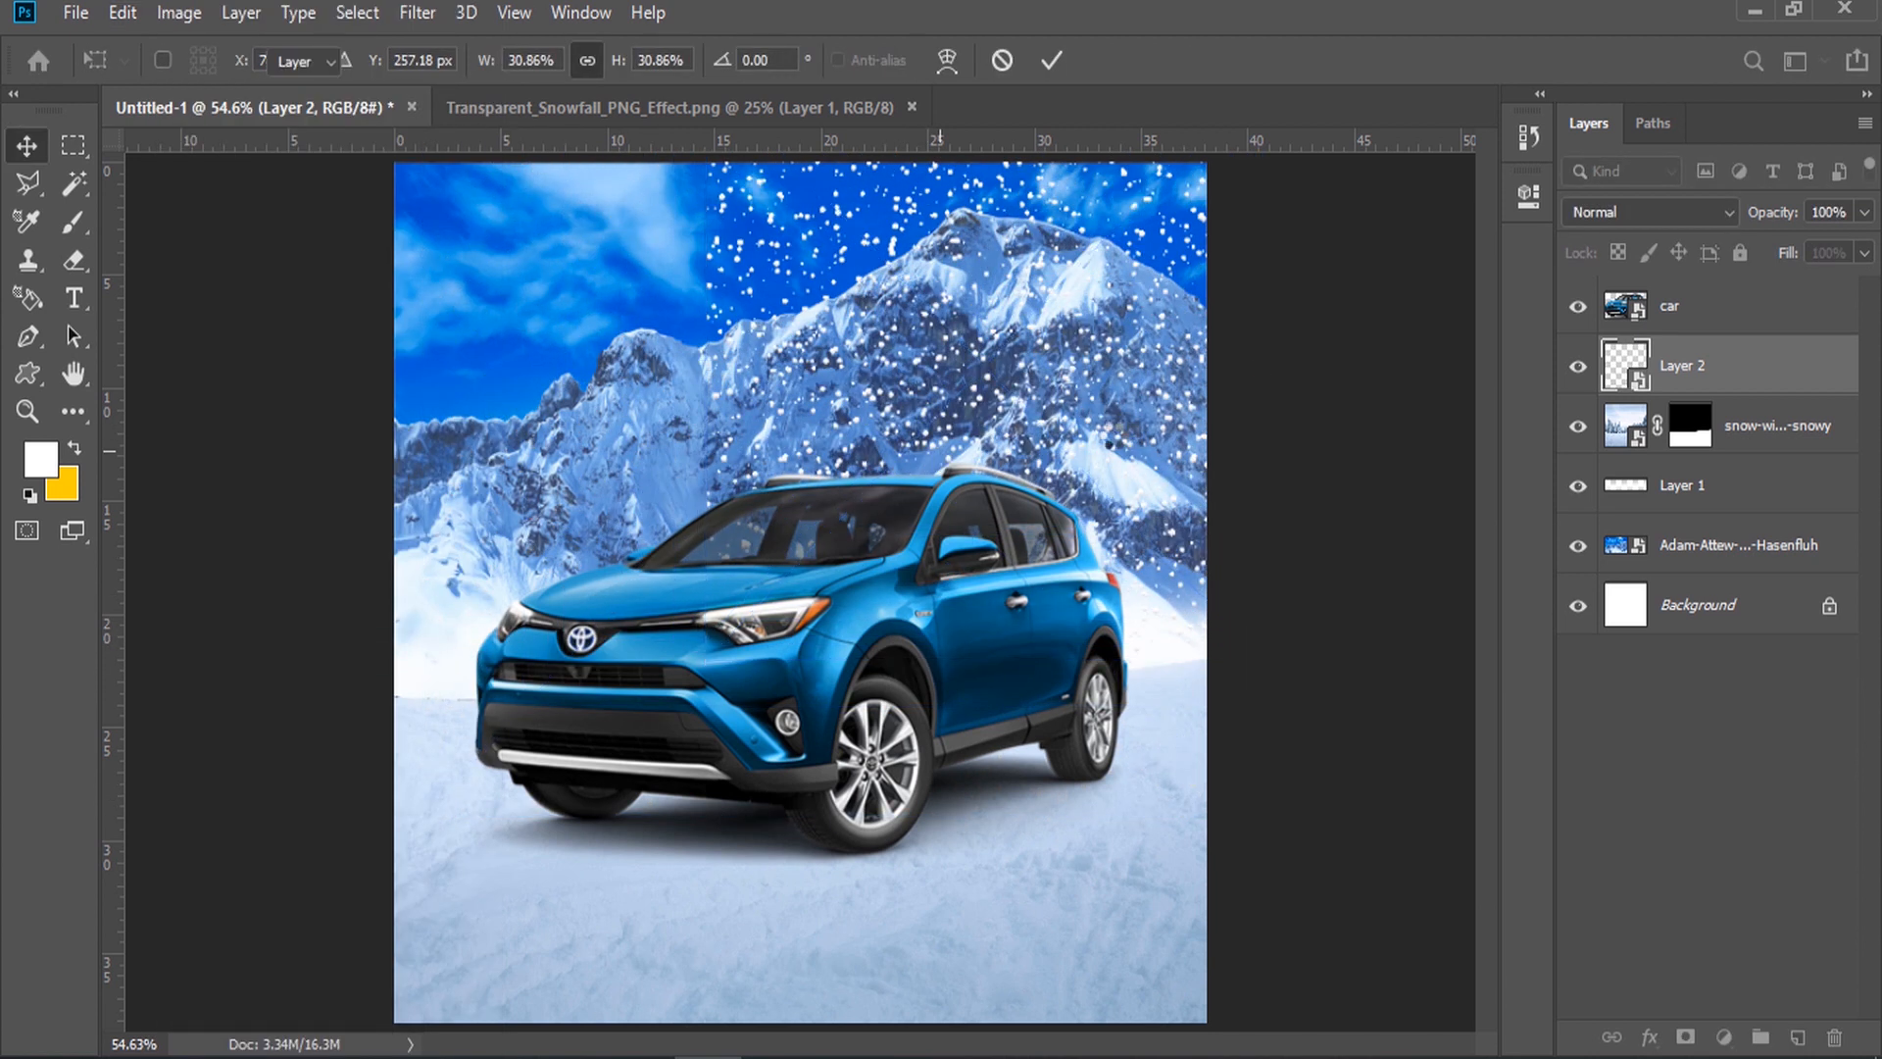
{"action": "key", "text": "Return"}
Step: Duplicate the snowfall layer three times beneath the car, covering the upper-left sky and both sides of the snowy ground
{"action": "left_click_drag", "start_coordinate": [1815, 392], "coordinate": [1798, 1037]}
{"action": "left_click_drag", "start_coordinate": [1005, 377], "coordinate": [446, 371]}
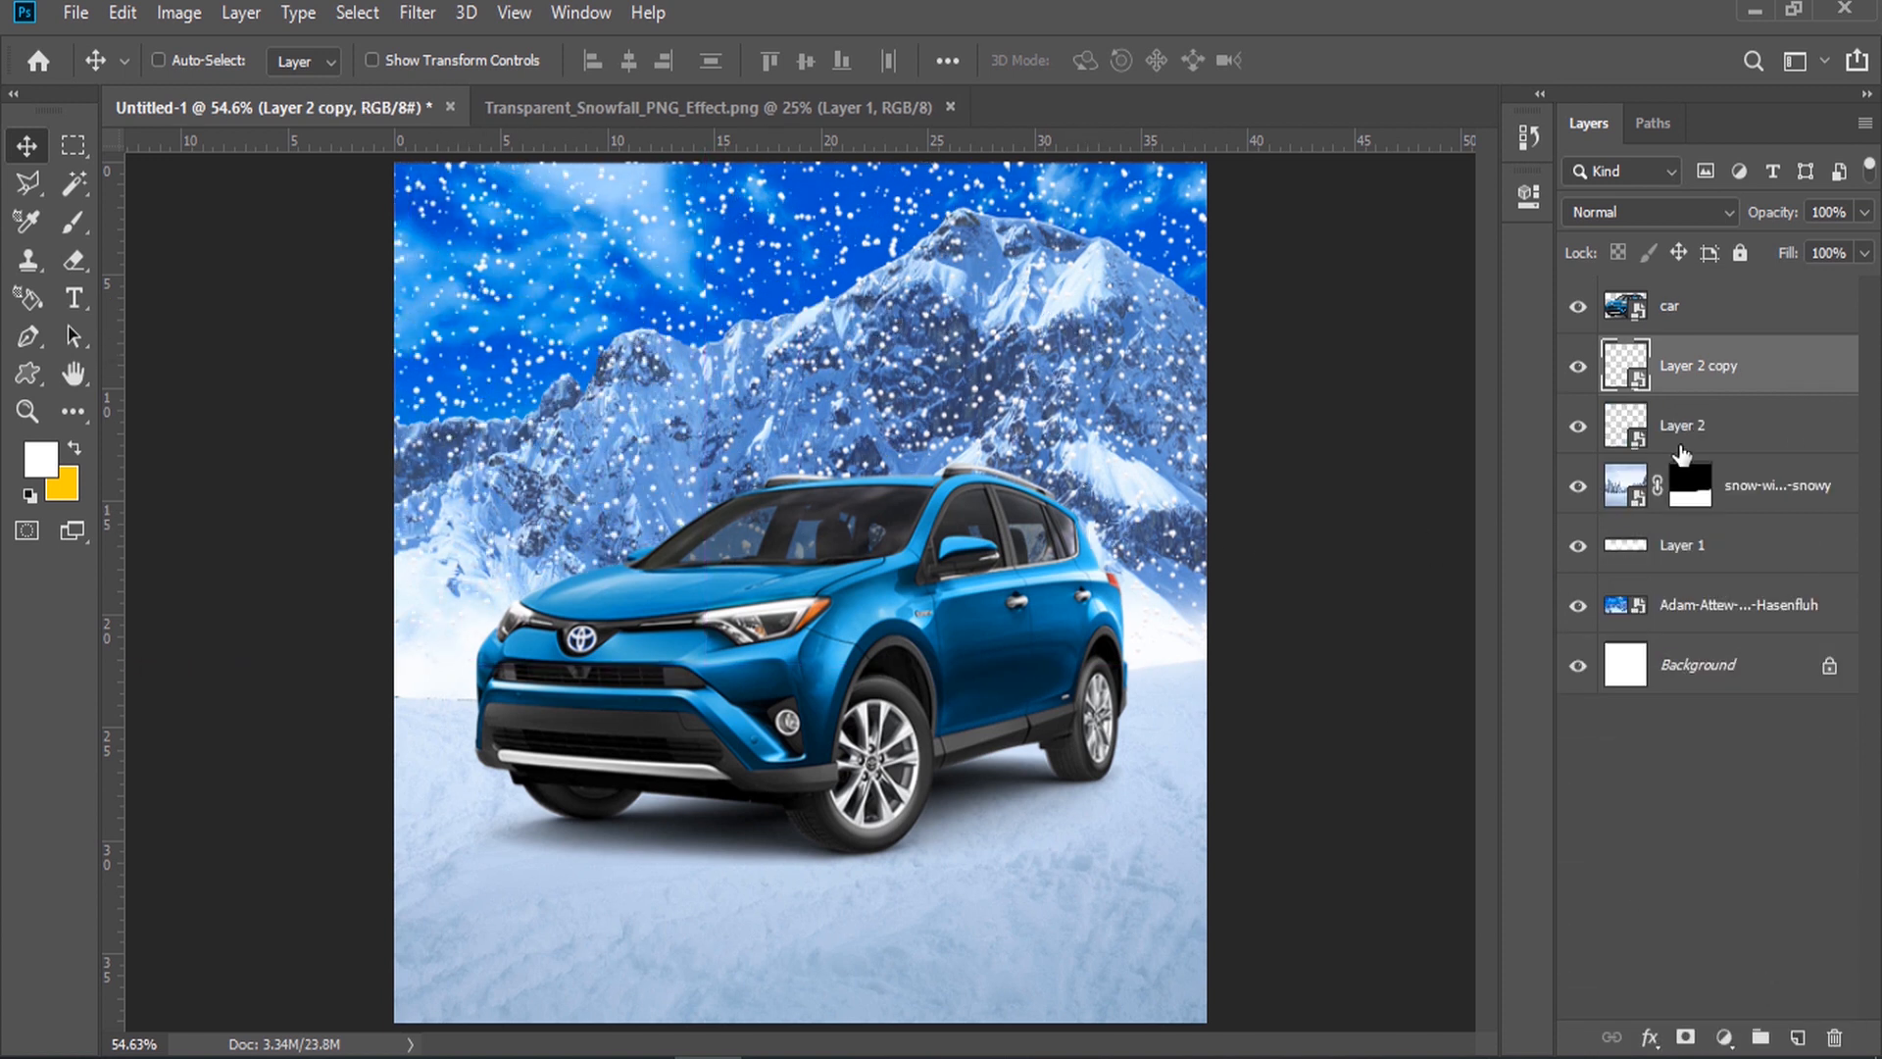
{"action": "left_click_drag", "start_coordinate": [1740, 392], "coordinate": [1794, 1033]}
{"action": "left_click_drag", "start_coordinate": [1039, 472], "coordinate": [1057, 869]}
{"action": "left_click_drag", "start_coordinate": [594, 714], "coordinate": [594, 750]}
{"action": "left_click_drag", "start_coordinate": [1766, 388], "coordinate": [1797, 1037]}
{"action": "left_click_drag", "start_coordinate": [629, 717], "coordinate": [1093, 731]}
Step: Duplicate a snowfall layer above the car layer and enlarge the copy across the car
{"action": "left_click_drag", "start_coordinate": [1718, 370], "coordinate": [1706, 294]}
{"action": "left_click_drag", "start_coordinate": [990, 613], "coordinate": [887, 415]}
{"action": "left_click", "coordinate": [123, 12]}
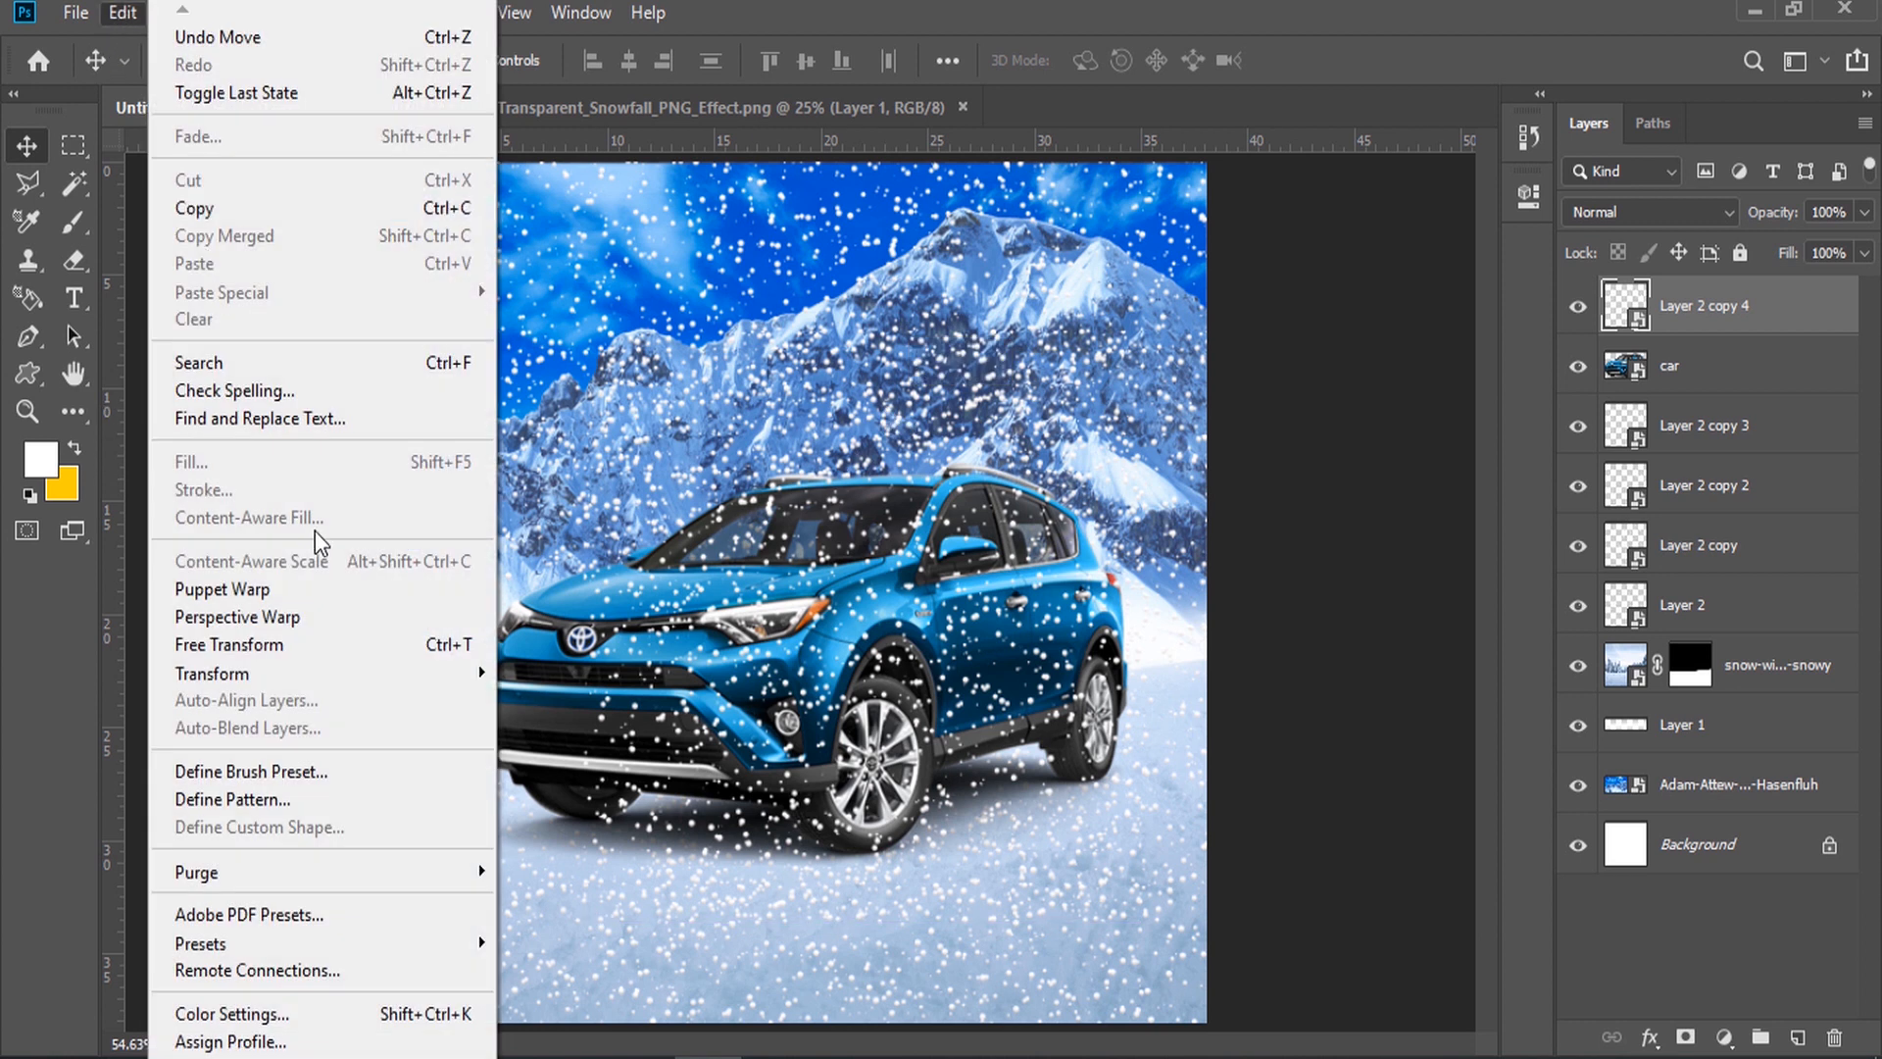
{"action": "left_click", "coordinate": [216, 647]}
{"action": "left_click_drag", "start_coordinate": [583, 627], "coordinate": [462, 624]}
{"action": "key", "text": "Return"}
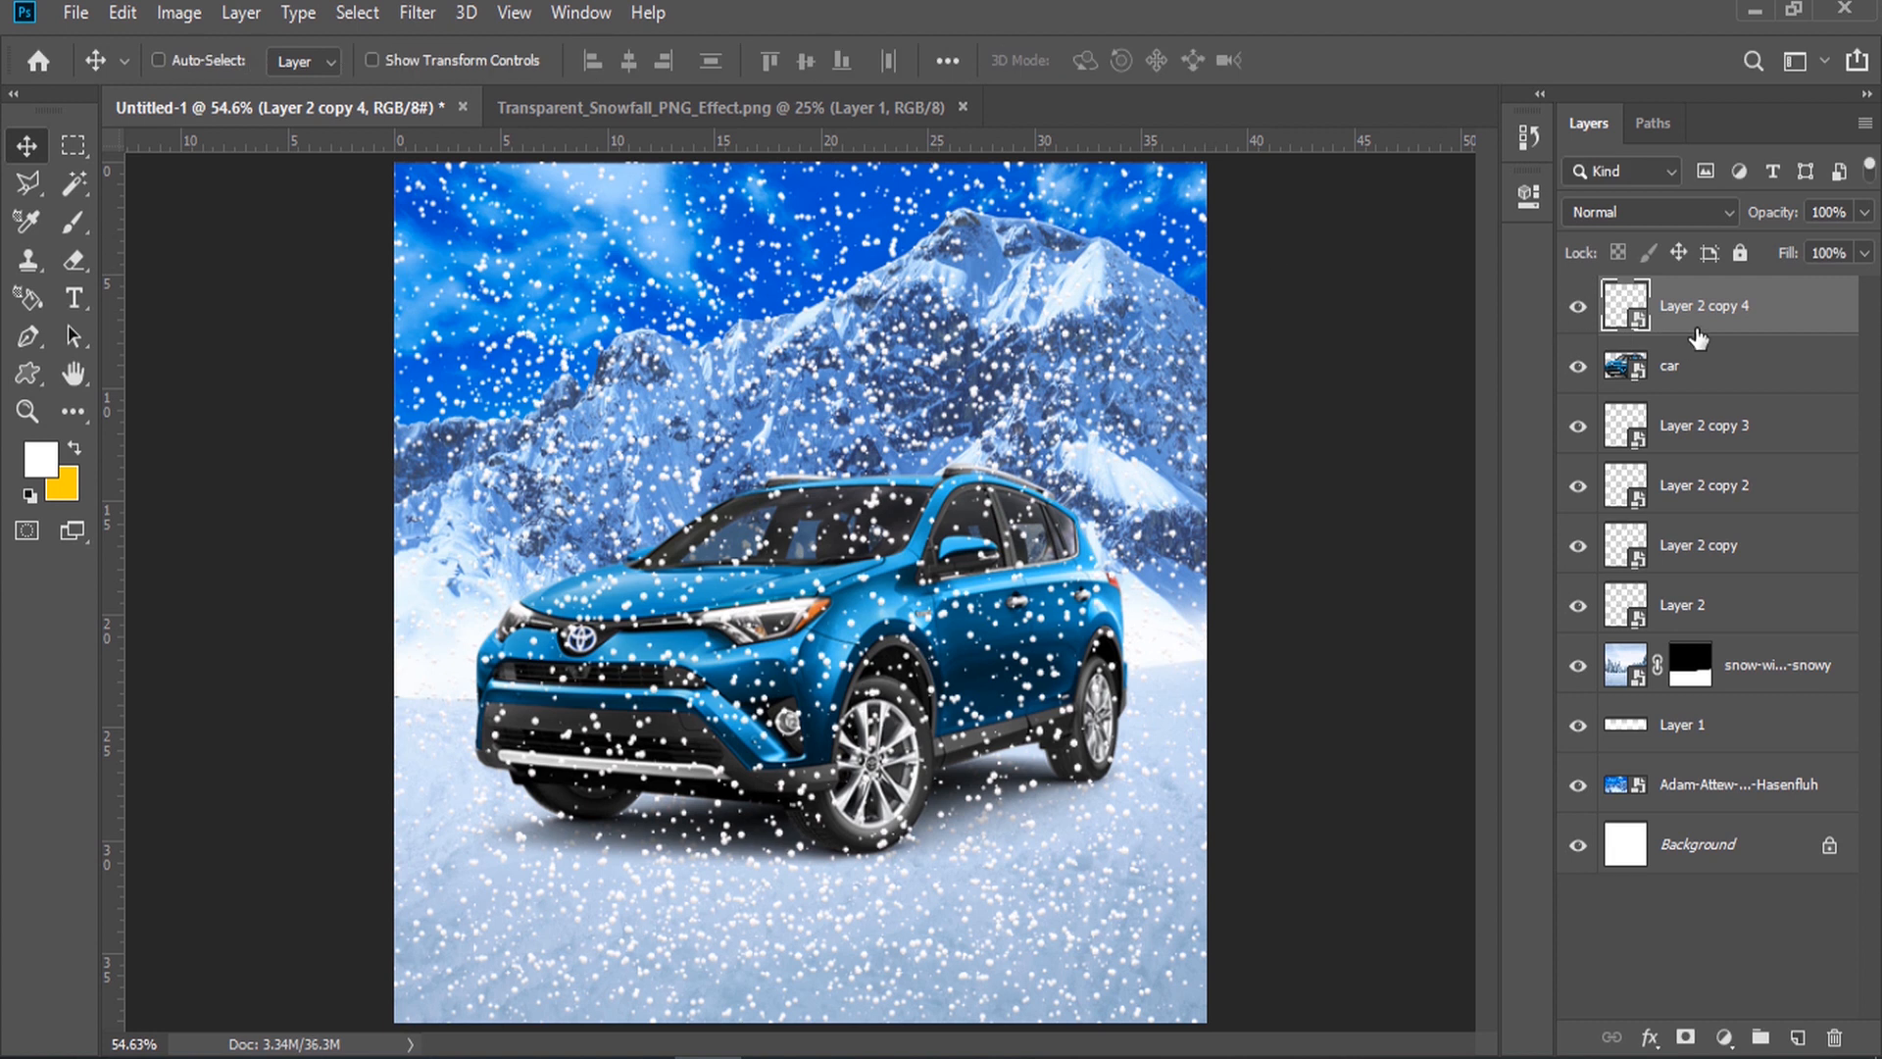
Step: Add a mask to the top snowfall layer and paint black over the car to hide most flakes on it
{"action": "left_click", "coordinate": [1687, 1037]}
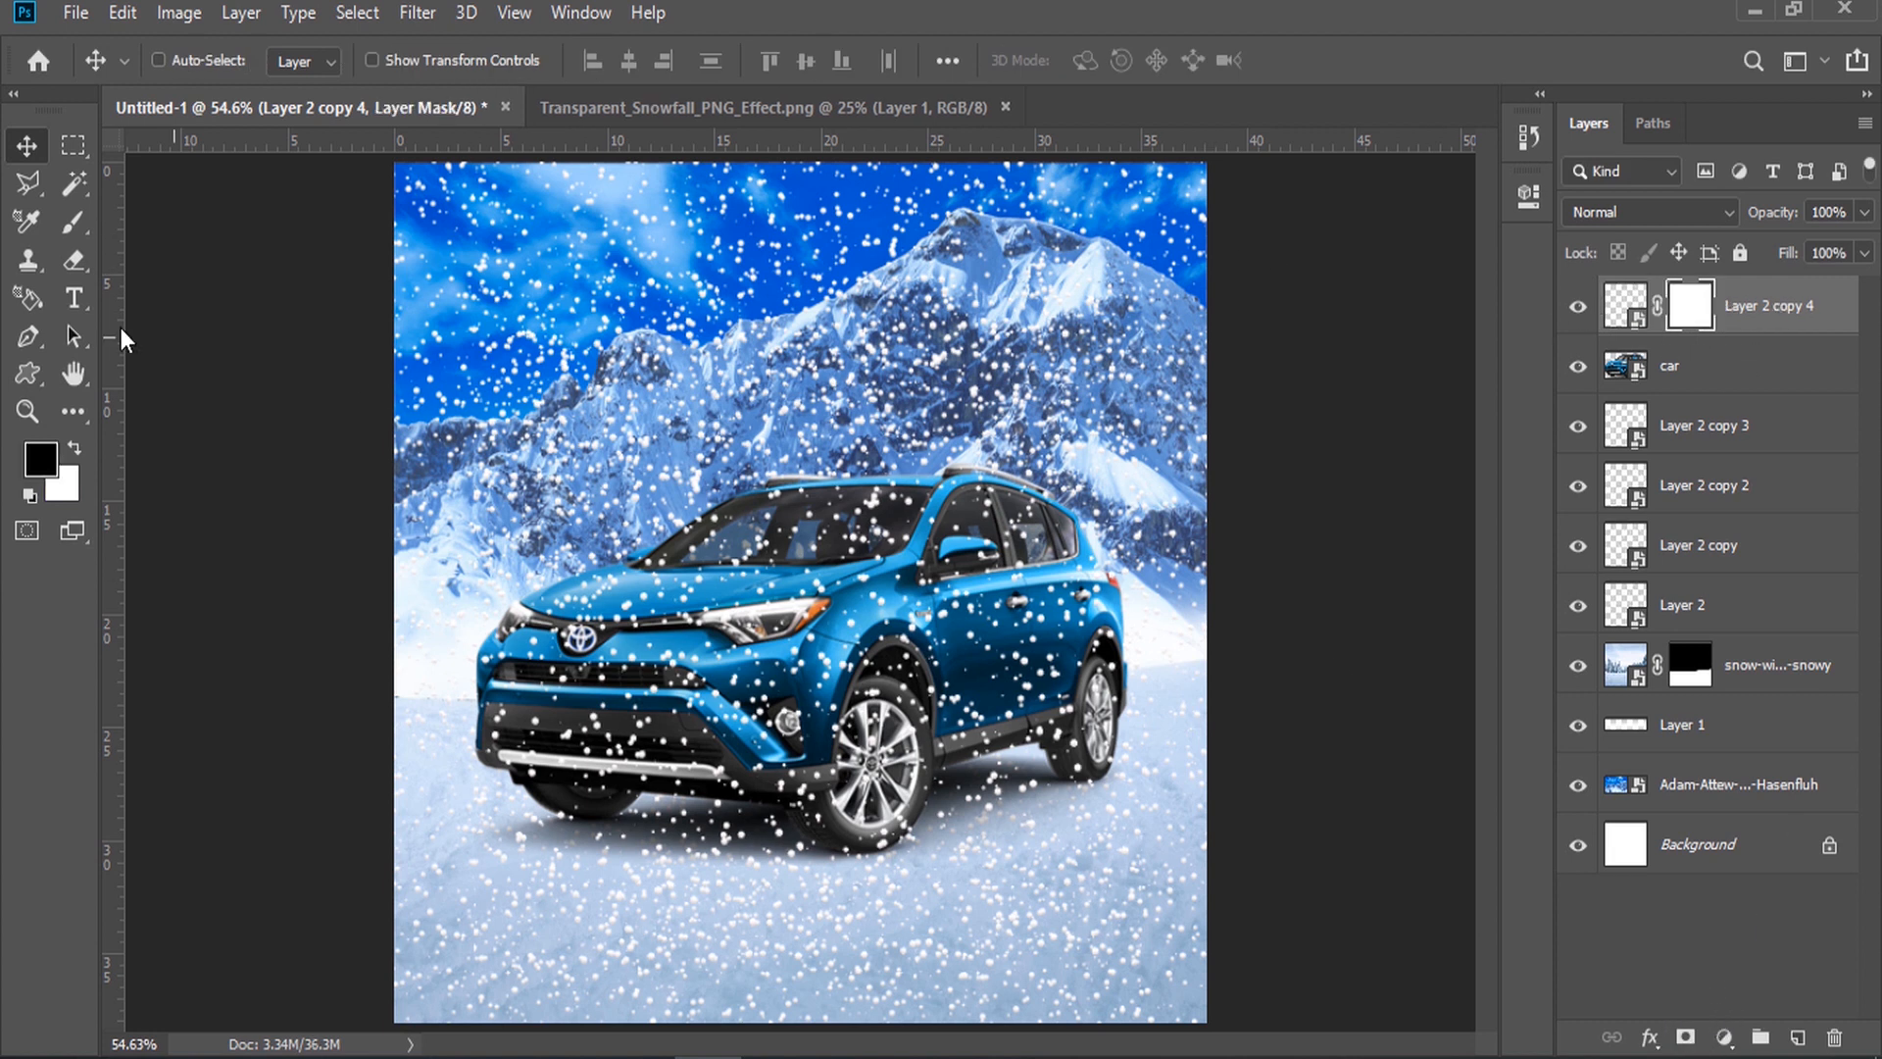
{"action": "left_click", "coordinate": [73, 222]}
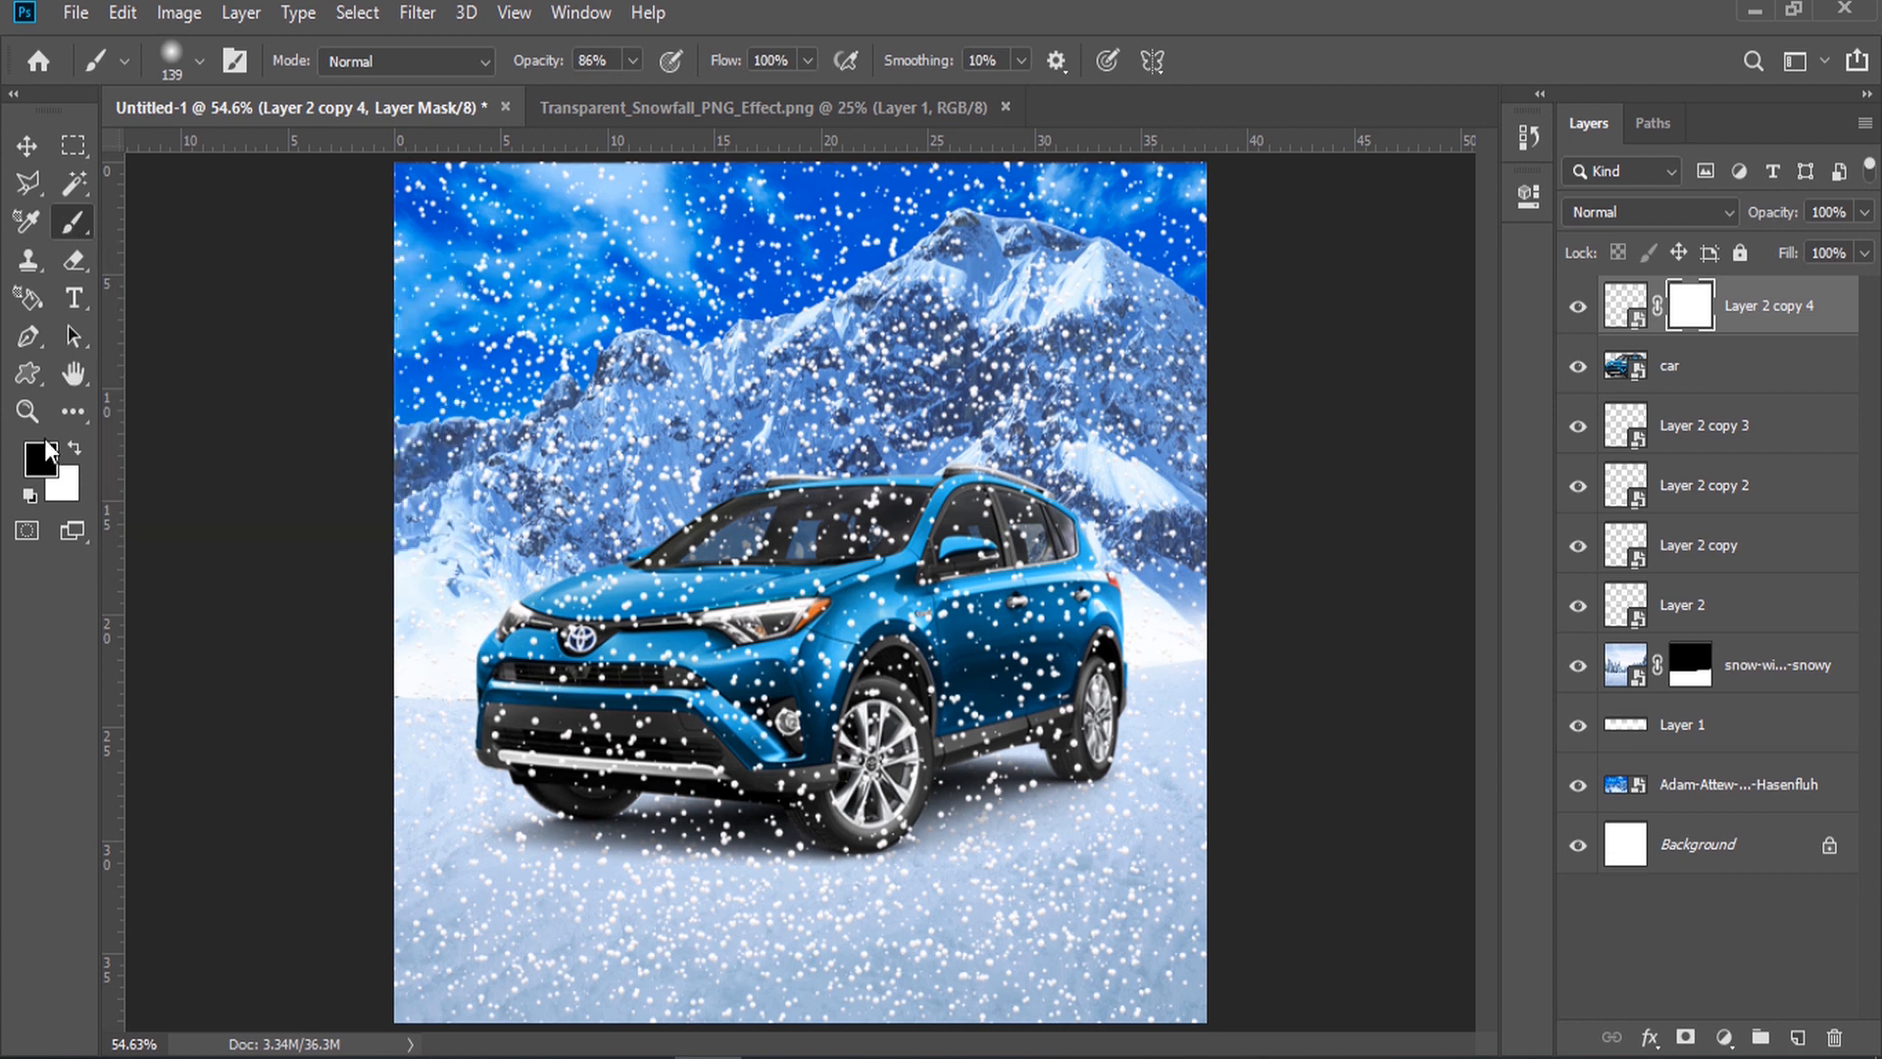
{"action": "left_click", "coordinate": [71, 449]}
{"action": "mouse_move", "coordinate": [678, 479]}
{"action": "left_mouse_down"}
{"action": "mouse_move", "coordinate": [757, 568]}
{"action": "mouse_move", "coordinate": [622, 650]}
{"action": "mouse_move", "coordinate": [660, 727]}
{"action": "mouse_move", "coordinate": [873, 716]}
{"action": "mouse_move", "coordinate": [887, 628]}
{"action": "mouse_move", "coordinate": [726, 756]}
{"action": "mouse_move", "coordinate": [883, 775]}
{"action": "mouse_move", "coordinate": [731, 814]}
{"action": "mouse_move", "coordinate": [624, 767]}
{"action": "mouse_move", "coordinate": [918, 683]}
{"action": "mouse_move", "coordinate": [1064, 718]}
{"action": "mouse_move", "coordinate": [777, 781]}
{"action": "mouse_move", "coordinate": [1042, 635]}
{"action": "mouse_move", "coordinate": [1047, 537]}
{"action": "mouse_move", "coordinate": [628, 527]}
{"action": "mouse_move", "coordinate": [1030, 710]}
{"action": "mouse_move", "coordinate": [645, 654]}
{"action": "mouse_move", "coordinate": [588, 598]}
{"action": "mouse_move", "coordinate": [824, 696]}
{"action": "mouse_move", "coordinate": [757, 727]}
{"action": "left_mouse_up"}
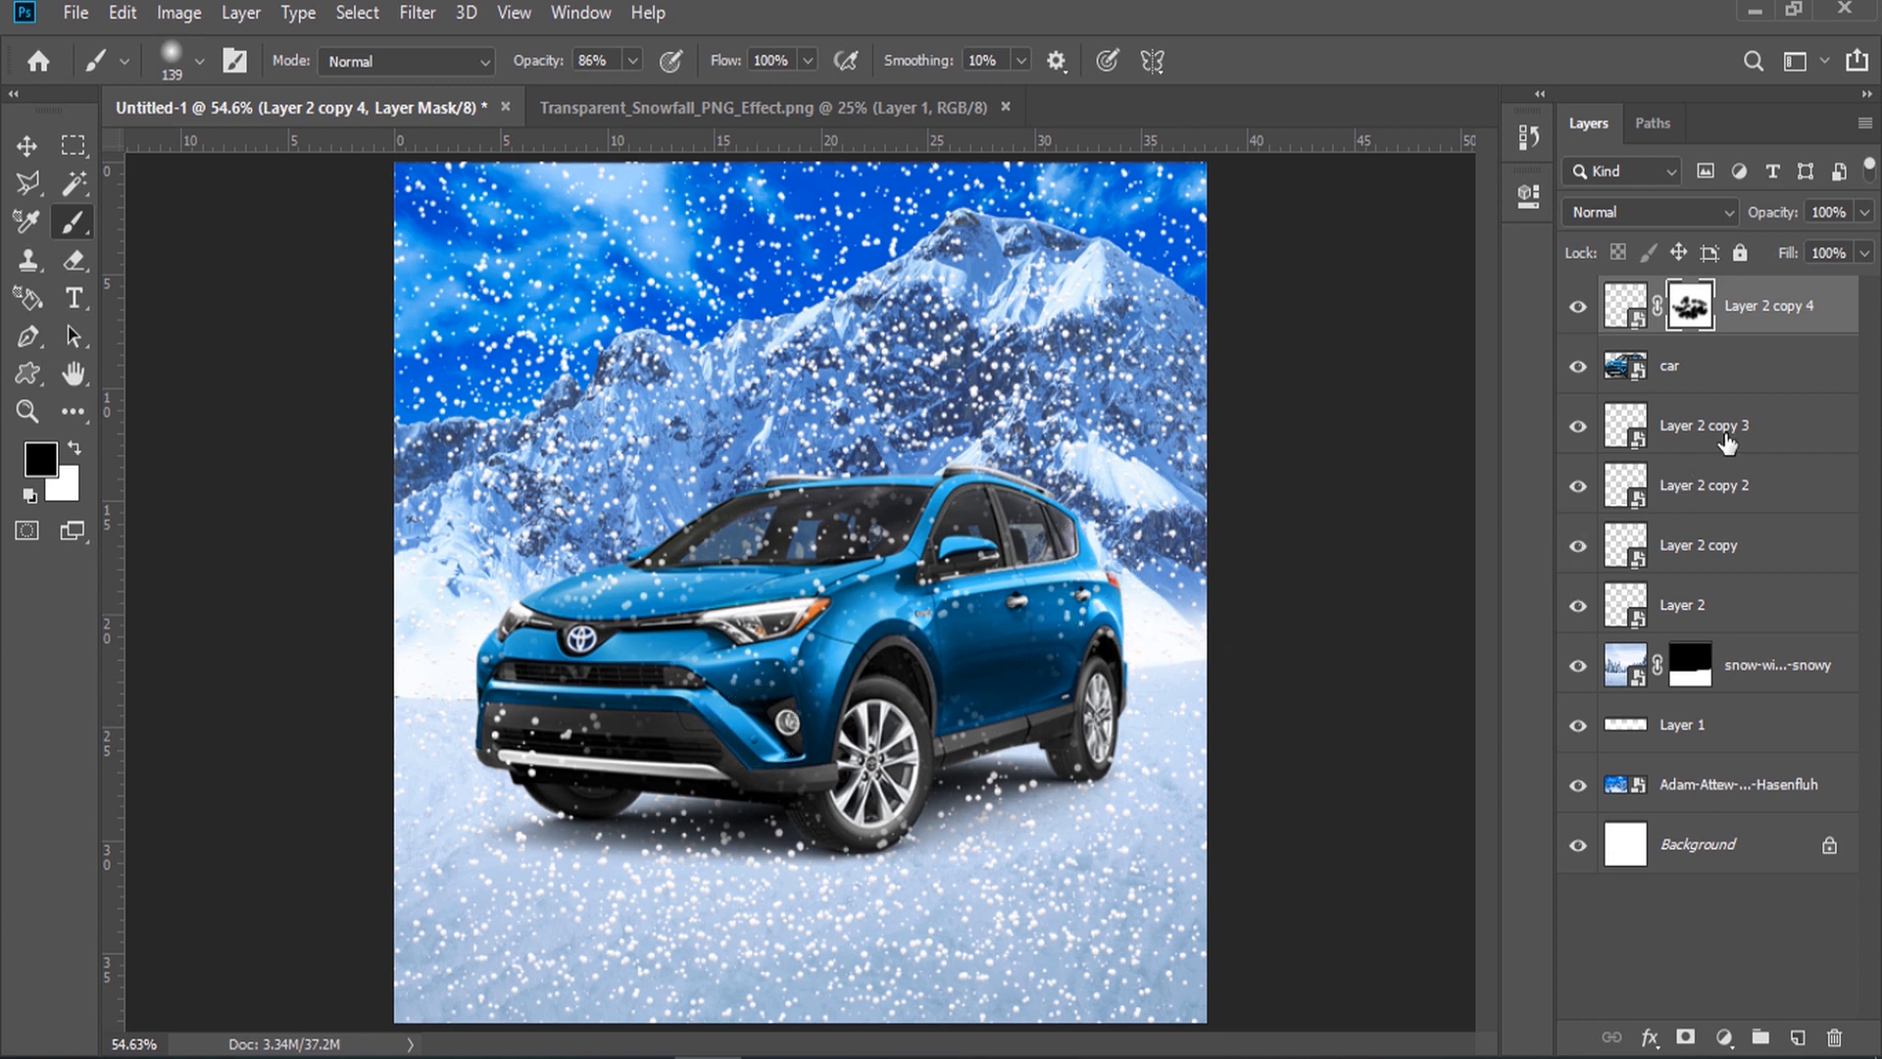
Step: Group the four snowfall layers beneath the car and convert the group to a smart object
{"action": "left_click", "coordinate": [1727, 445]}
{"action": "left_click", "coordinate": [1707, 603], "text": "ctrl"}
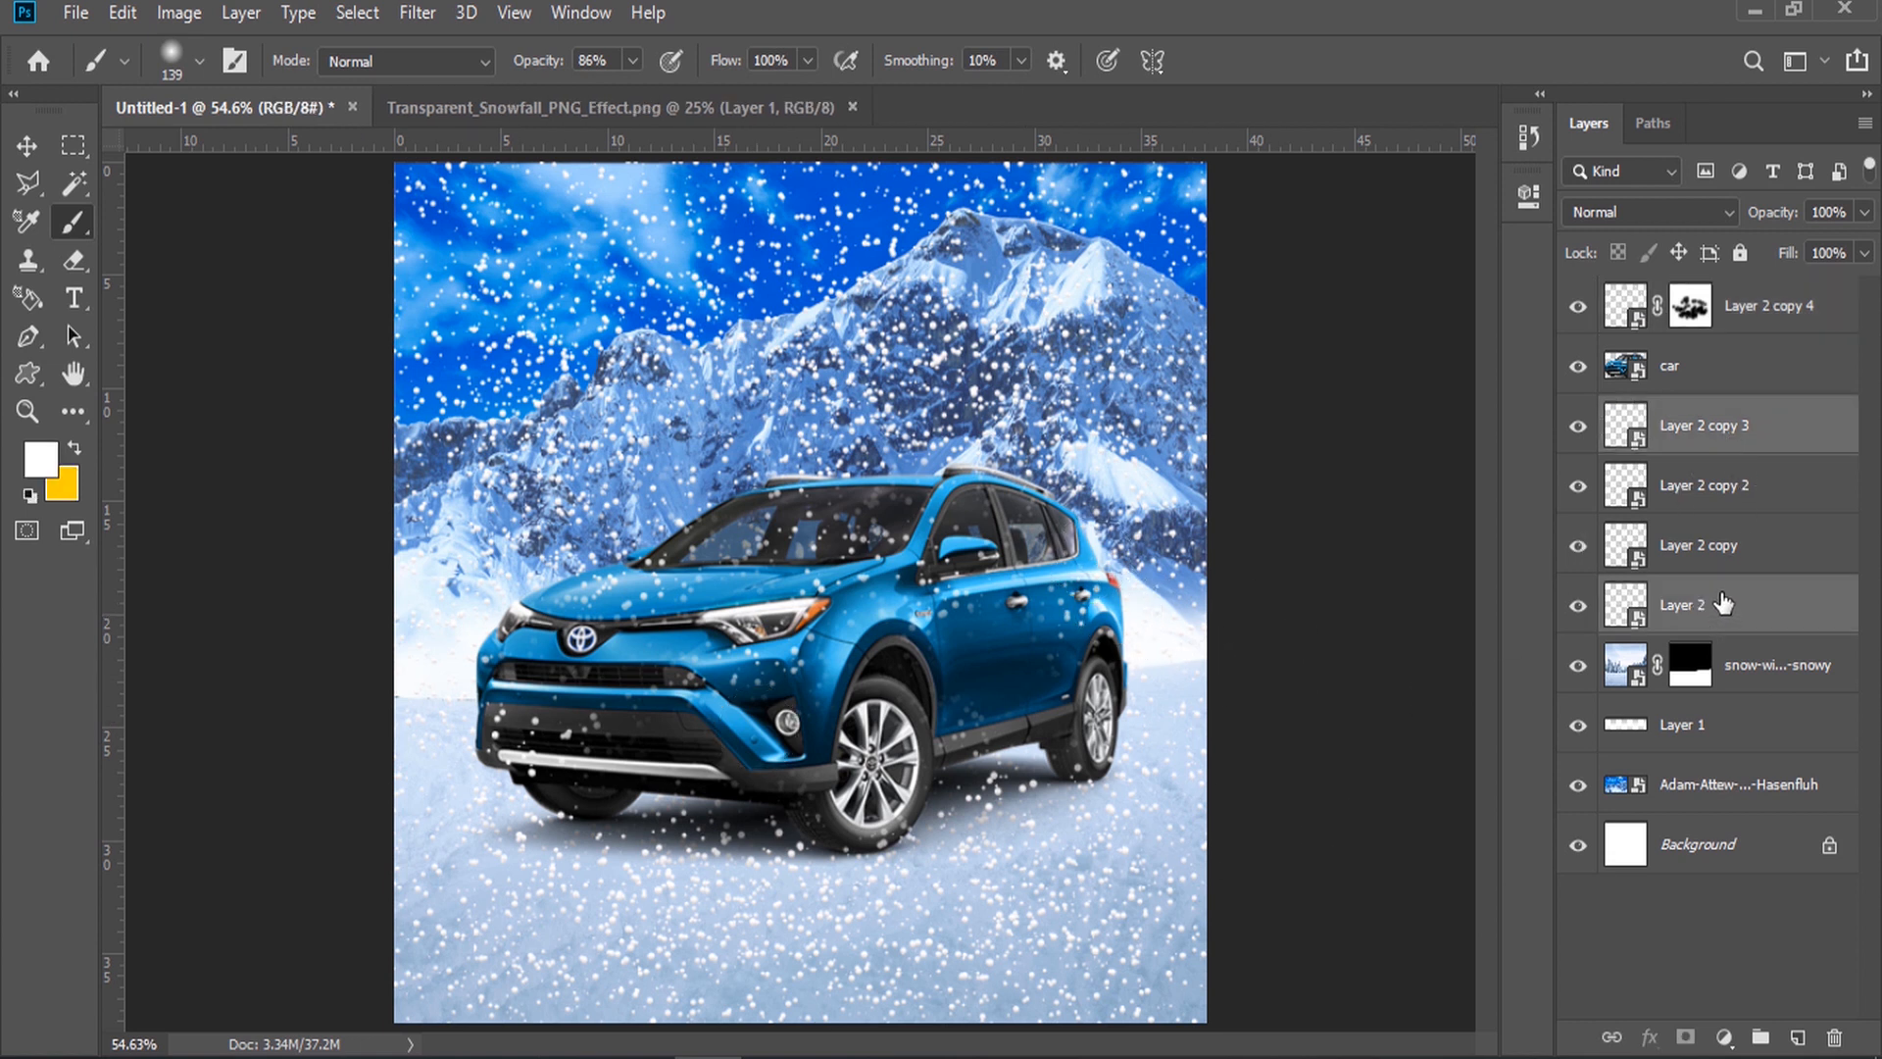
{"action": "left_click", "coordinate": [1706, 441]}
{"action": "left_click", "coordinate": [1721, 610], "text": "shift"}
{"action": "left_click_drag", "start_coordinate": [1740, 625], "coordinate": [1762, 1036]}
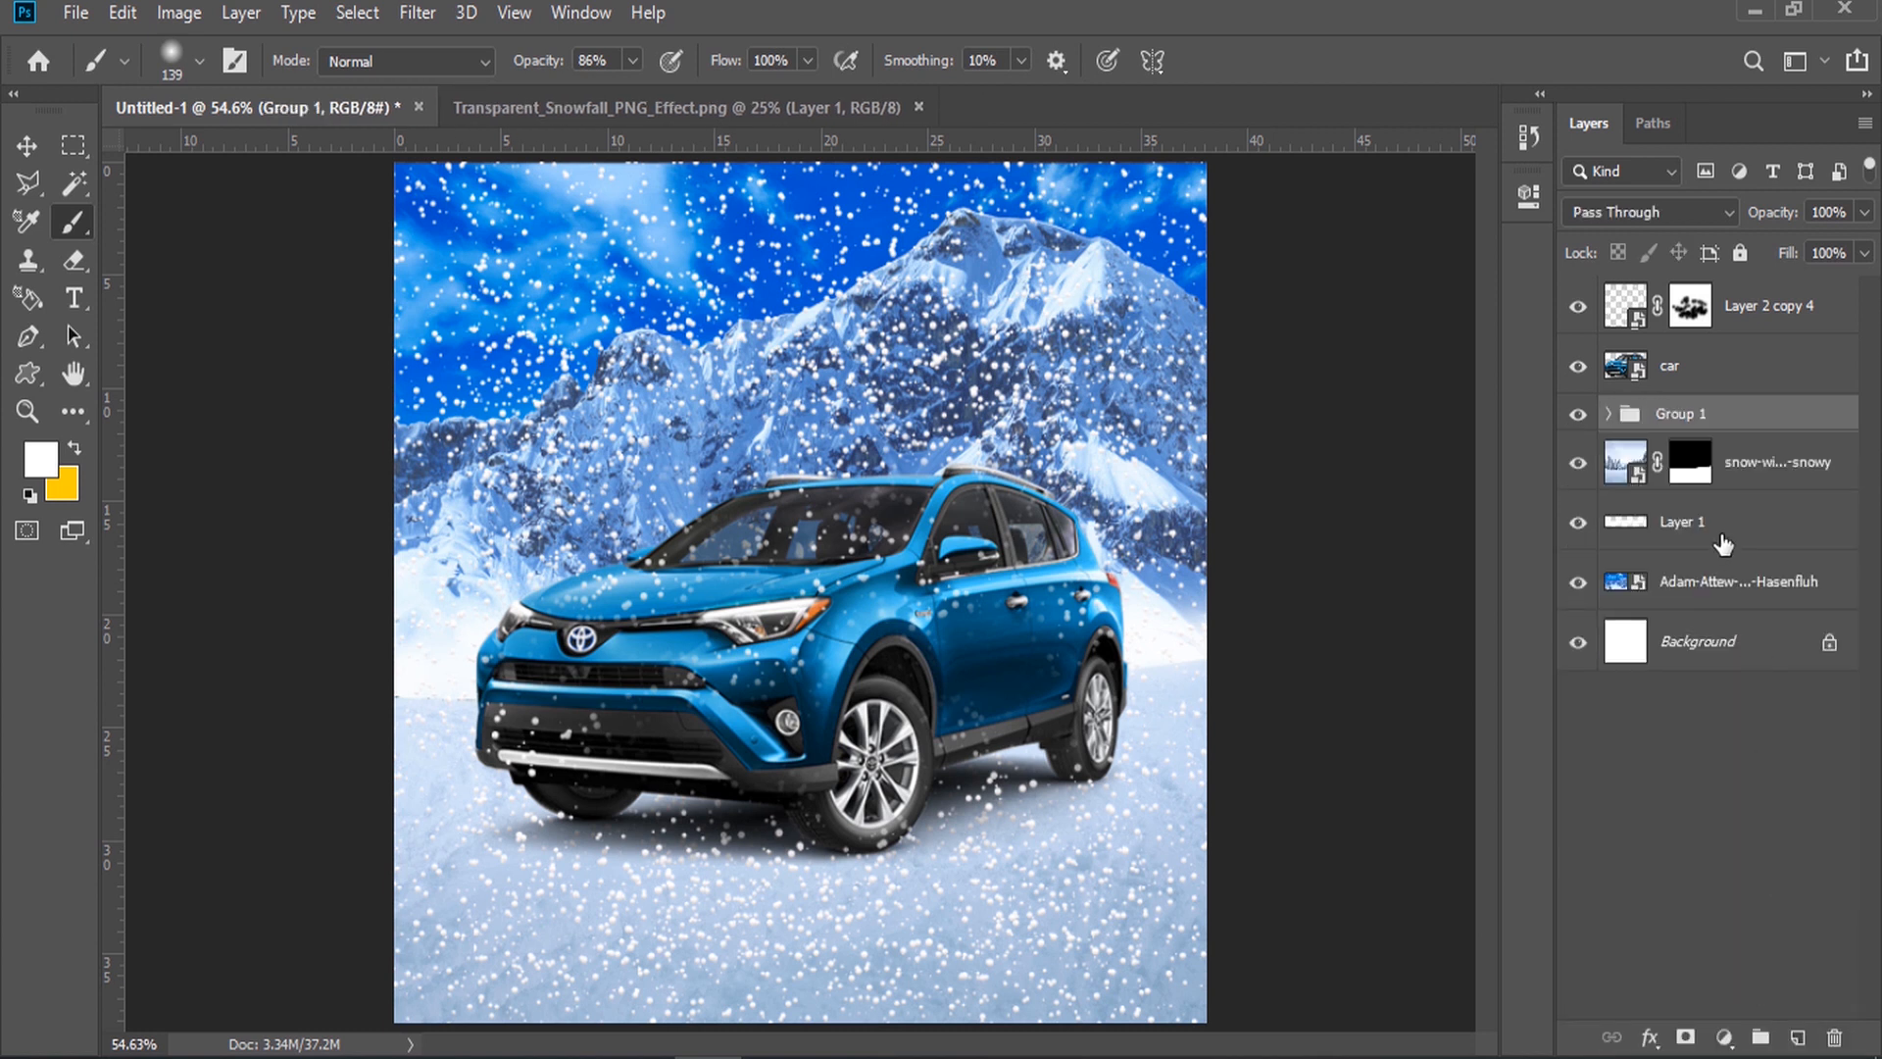
{"action": "right_click", "coordinate": [1684, 418]}
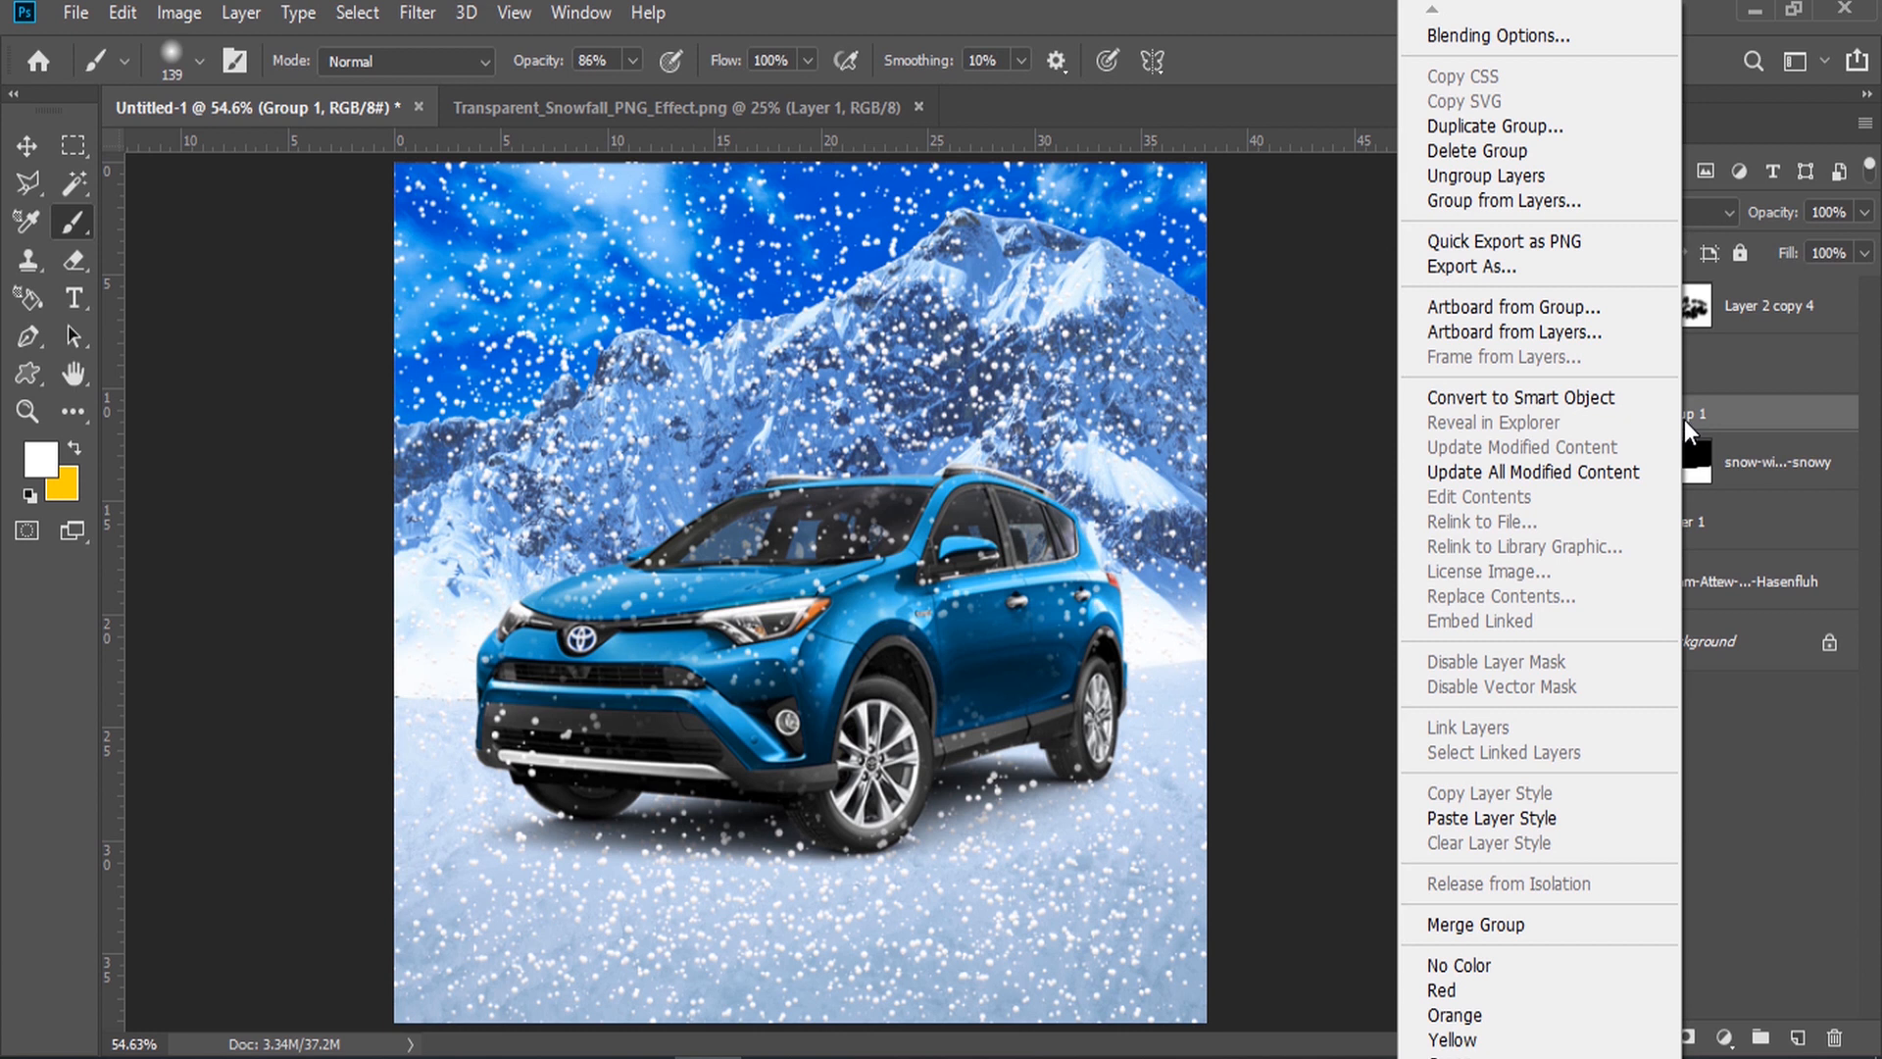
{"action": "left_click", "coordinate": [1604, 402]}
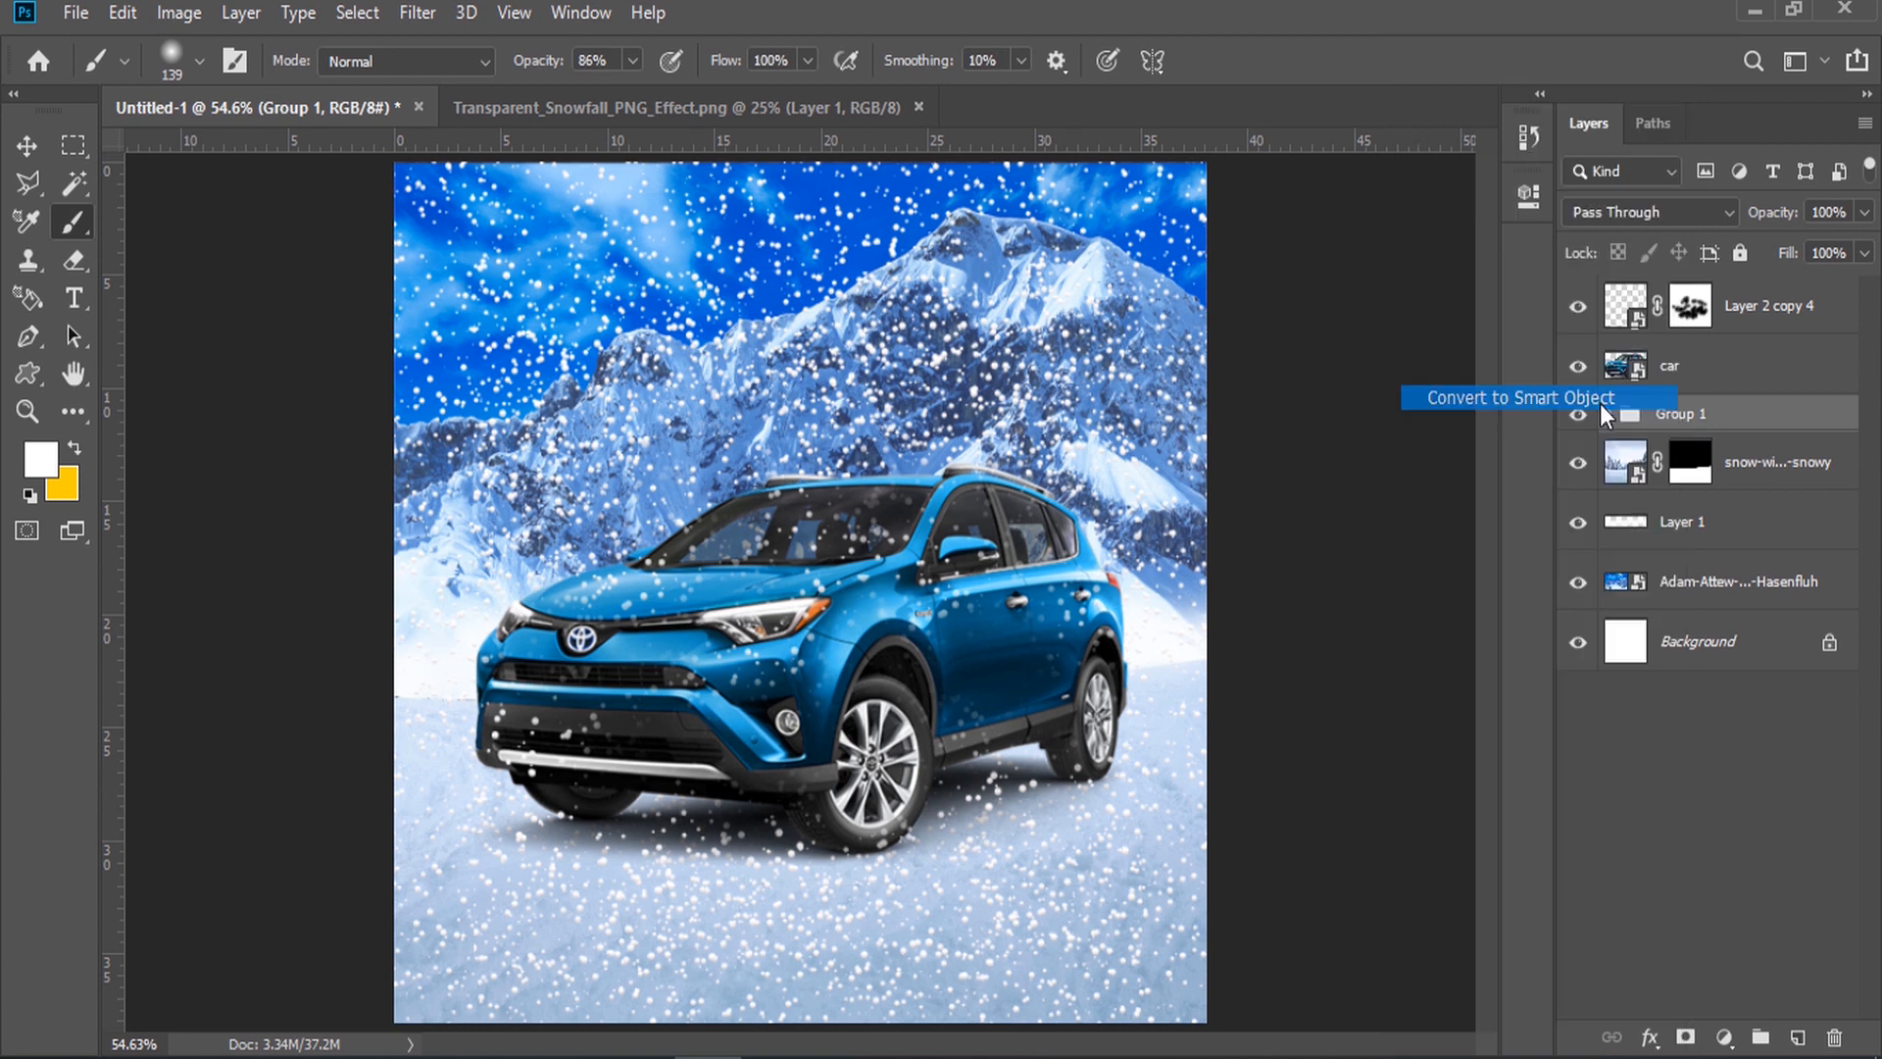
Step: Mask the grouped snowfall and paint black on it and on the top snowfall layer's mask to thin flakes over the background and car
{"action": "left_click", "coordinate": [1686, 1038]}
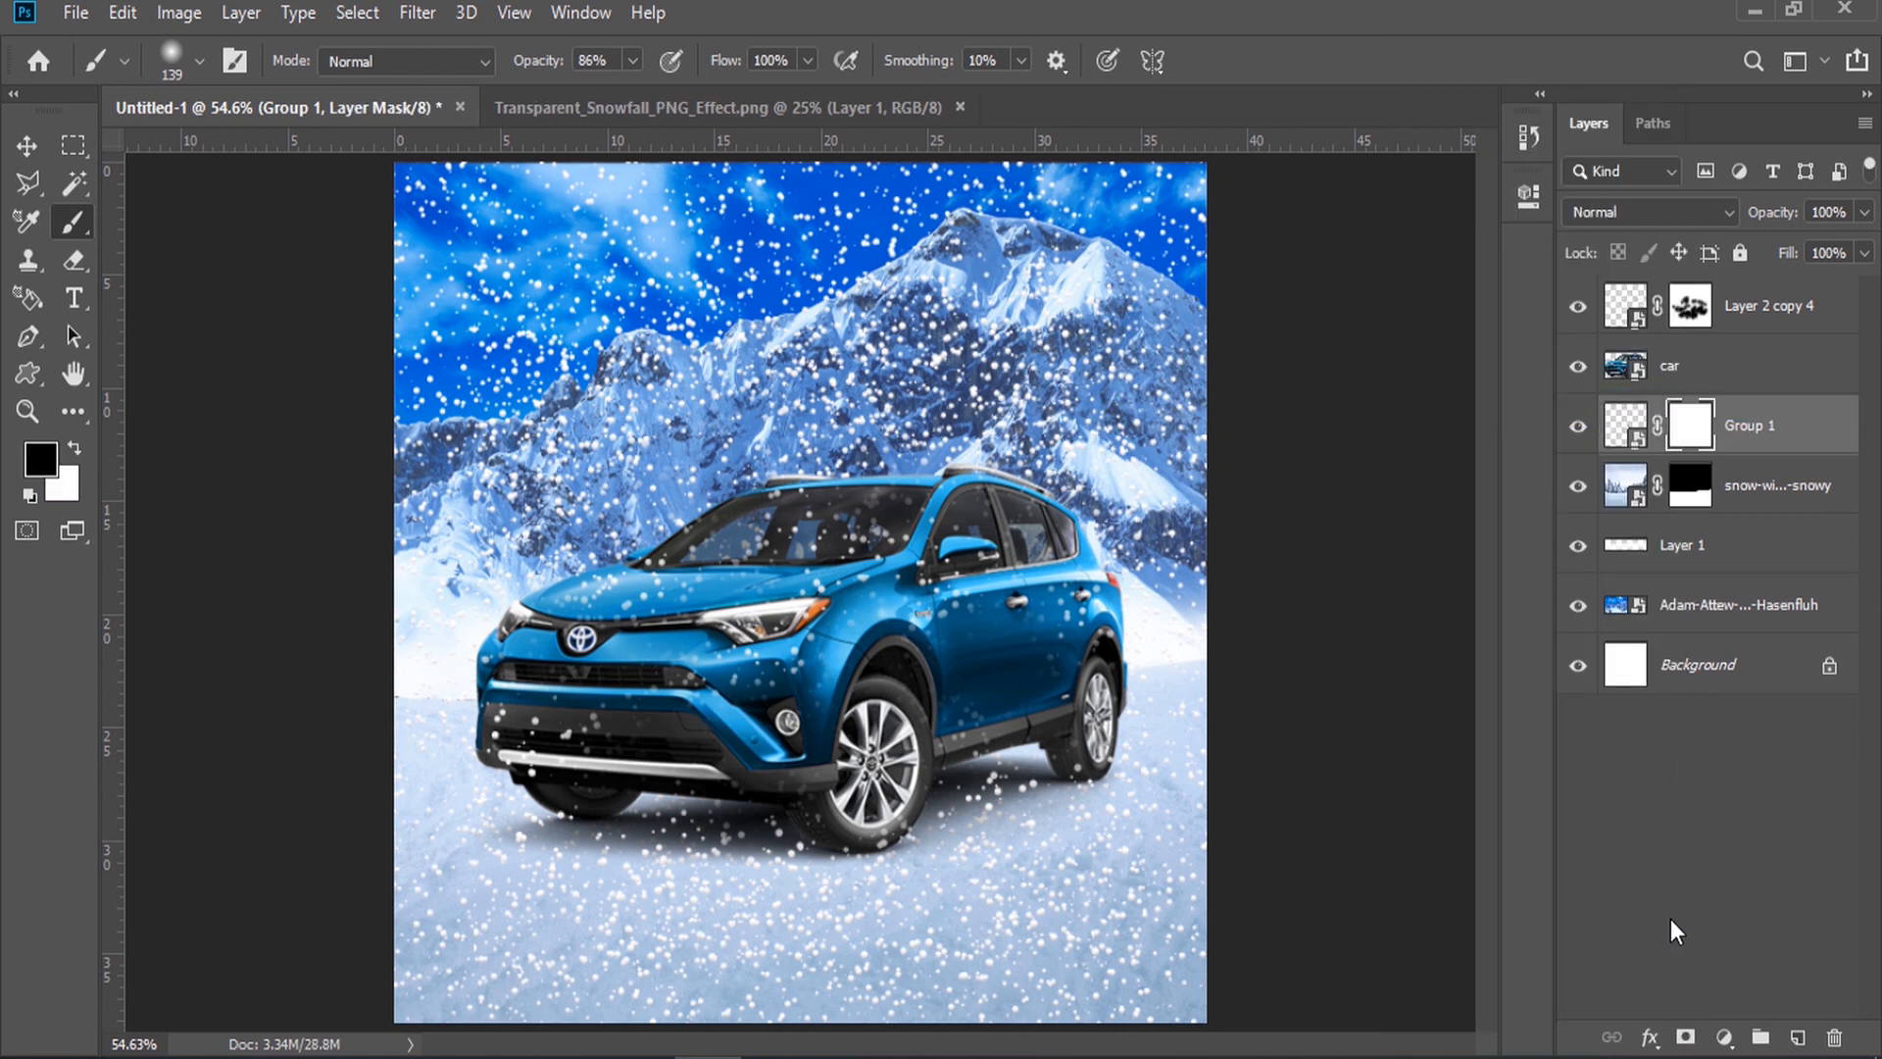
{"action": "mouse_move", "coordinate": [599, 337]}
{"action": "left_mouse_down"}
{"action": "mouse_move", "coordinate": [569, 373]}
{"action": "mouse_move", "coordinate": [490, 314]}
{"action": "mouse_move", "coordinate": [862, 324]}
{"action": "mouse_move", "coordinate": [922, 420]}
{"action": "left_mouse_up"}
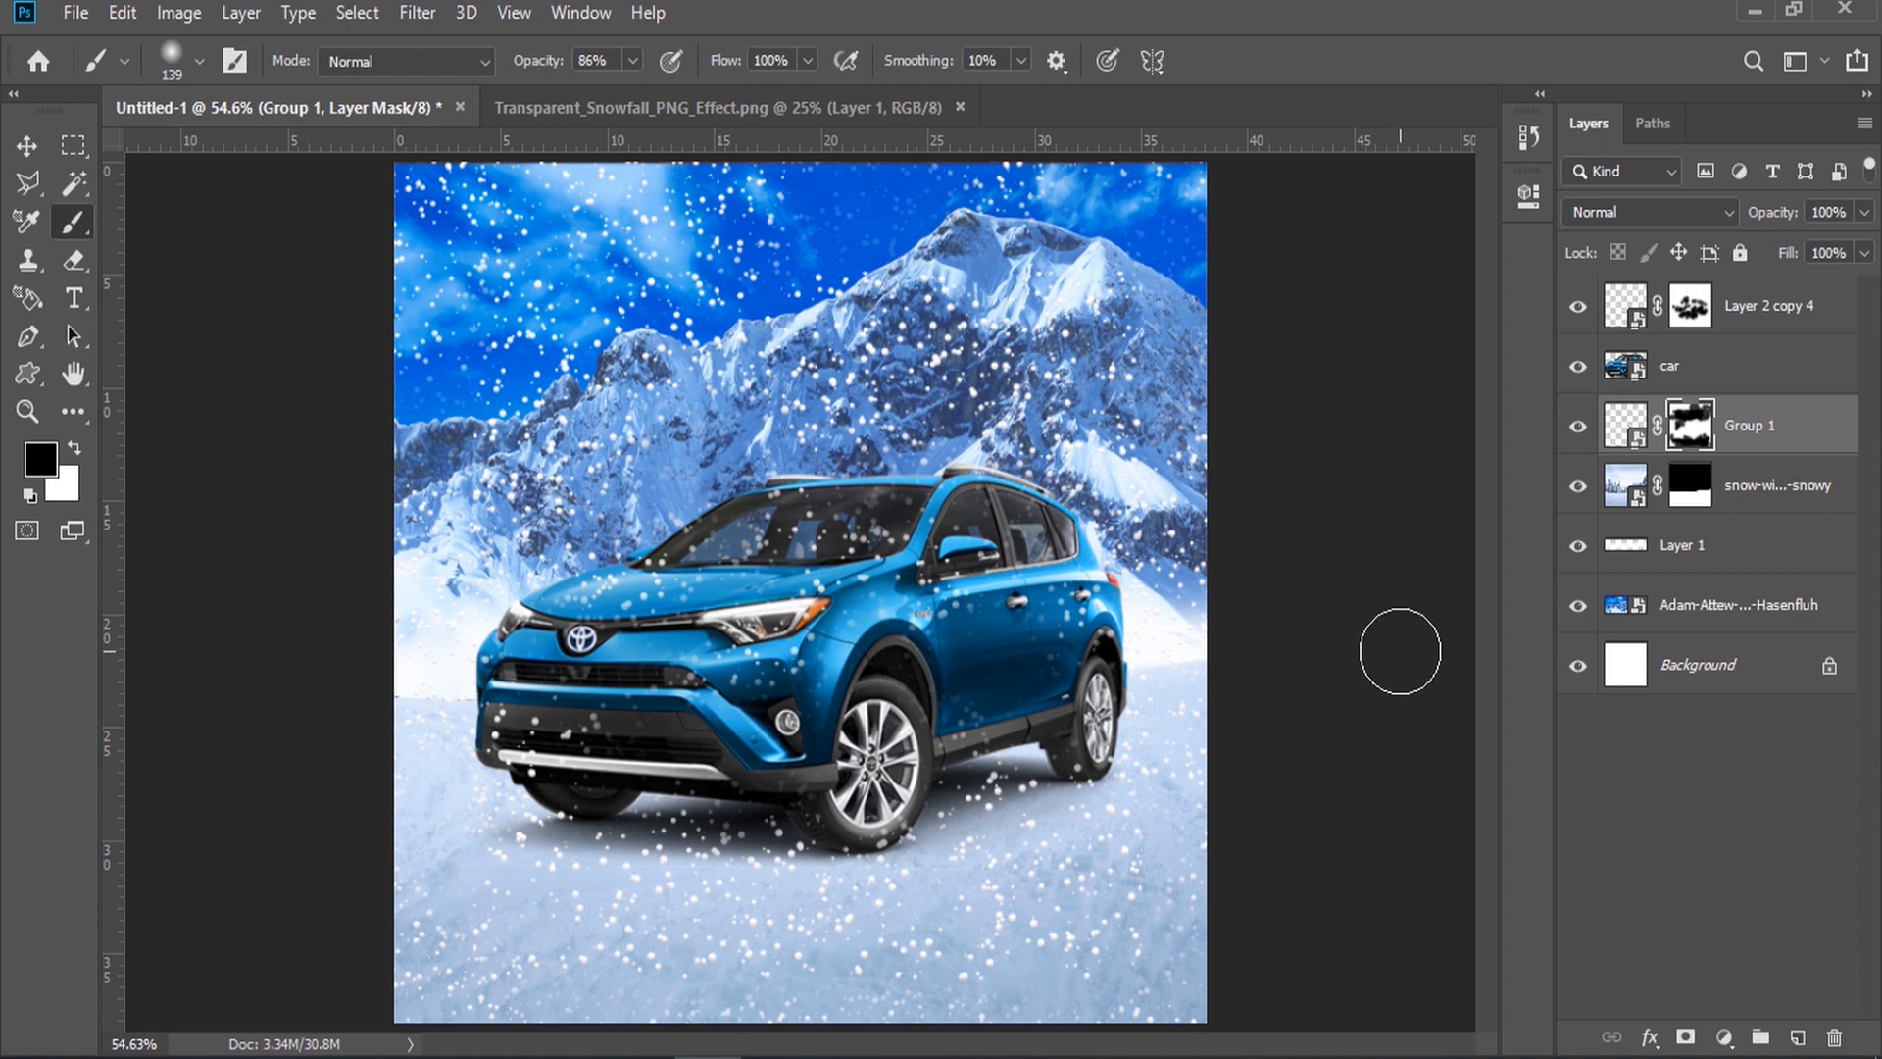
{"action": "left_click", "coordinate": [1690, 315]}
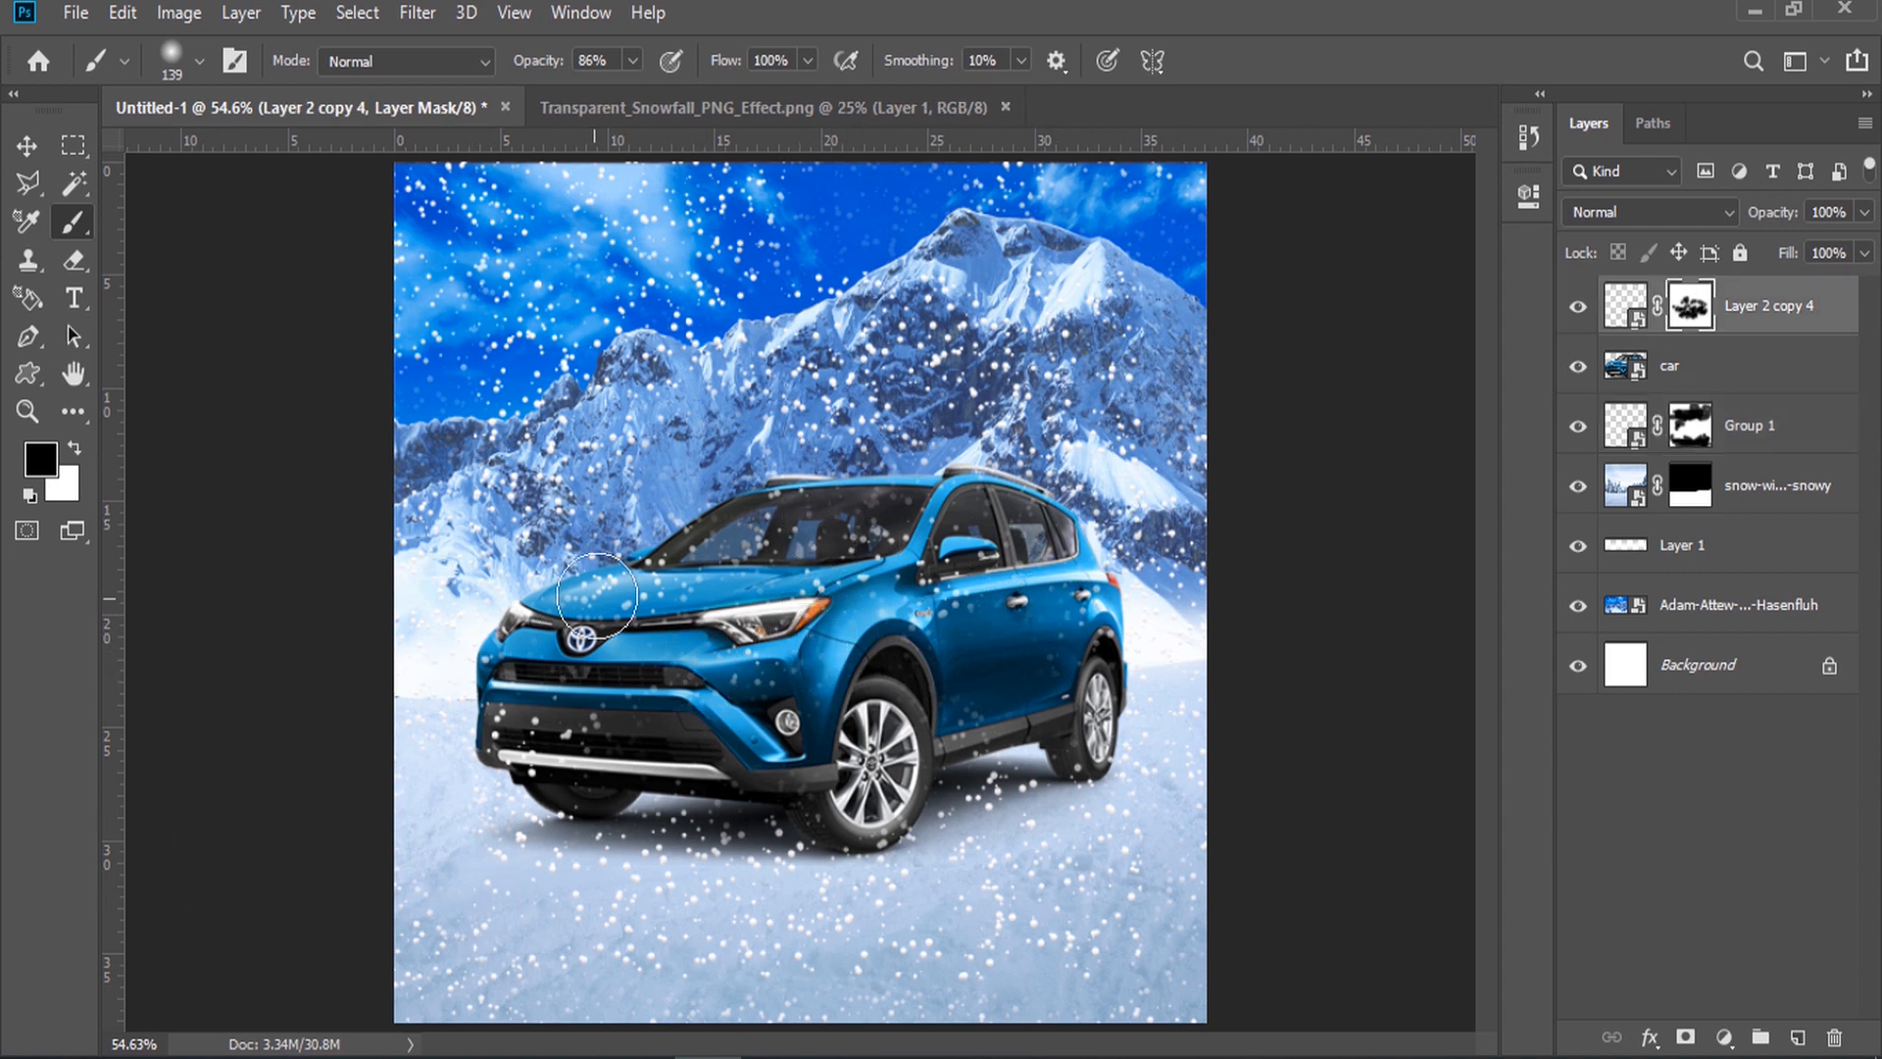
{"action": "left_click_drag", "start_coordinate": [863, 563], "coordinate": [957, 593]}
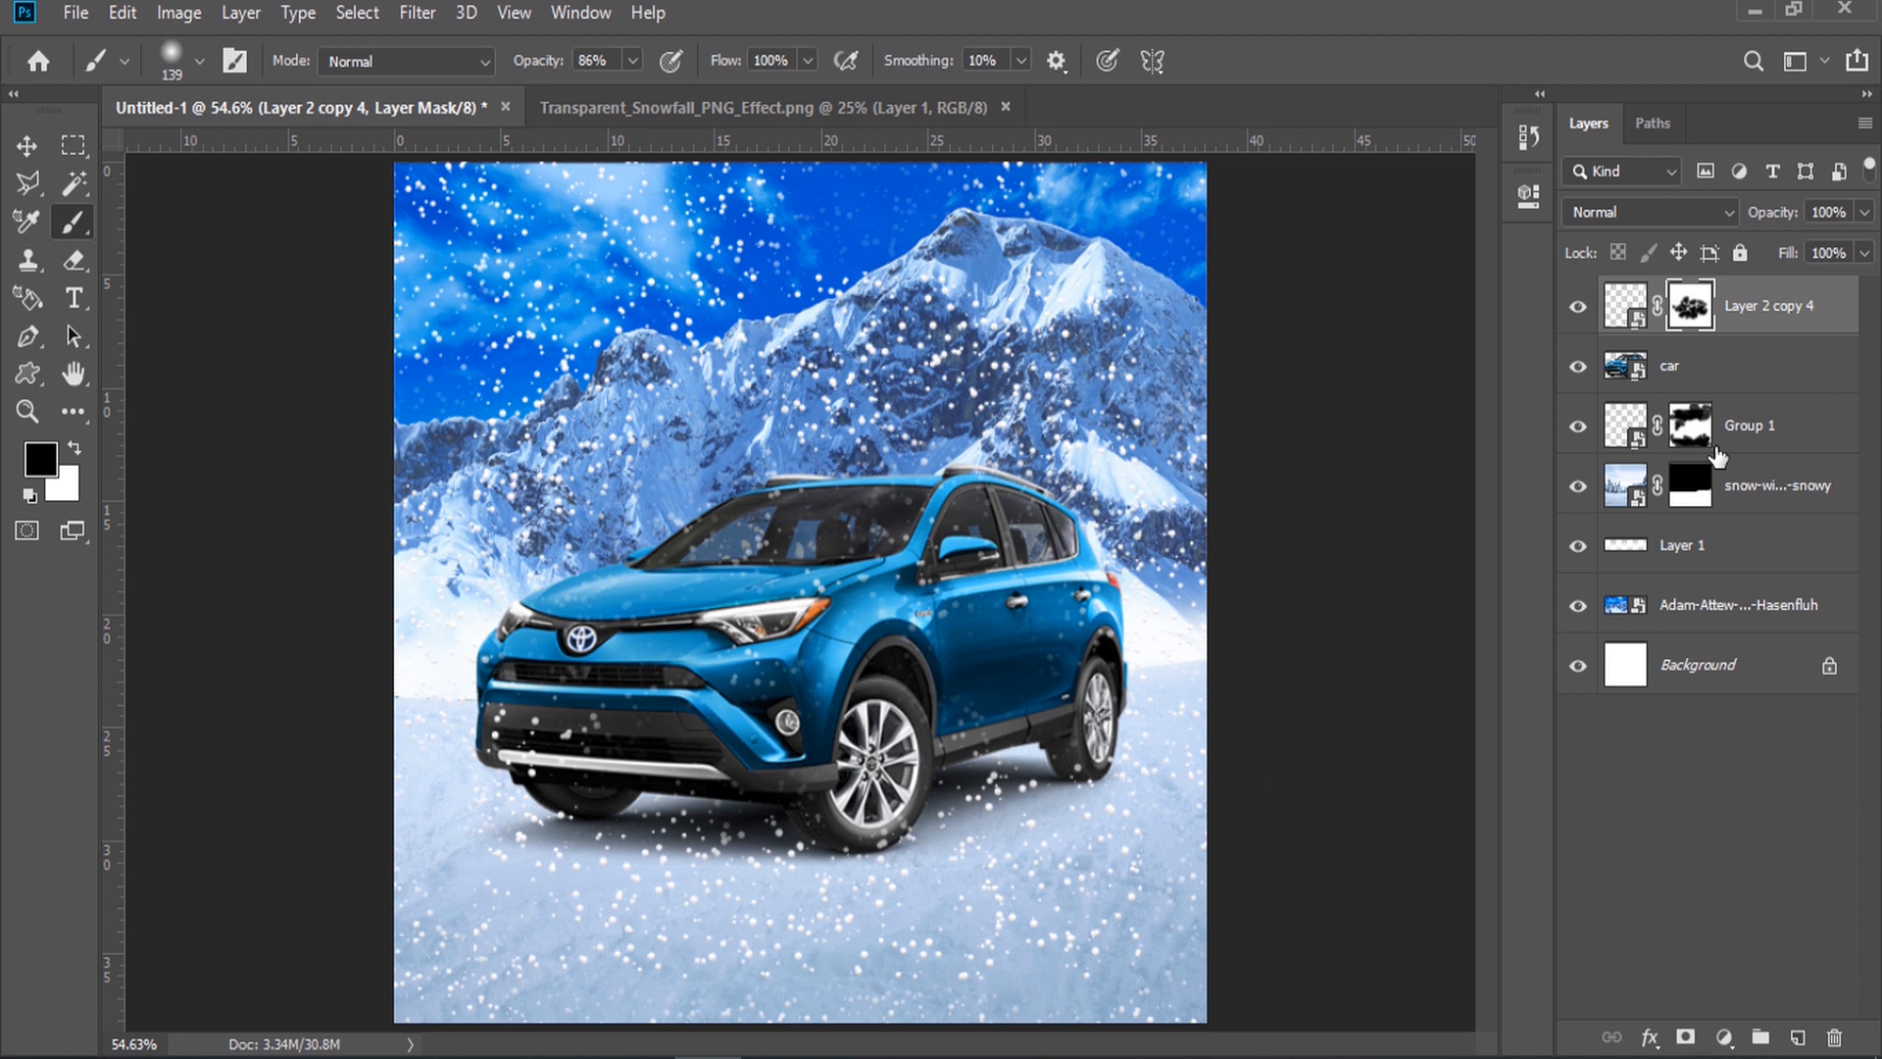
{"action": "left_click", "coordinate": [1686, 428]}
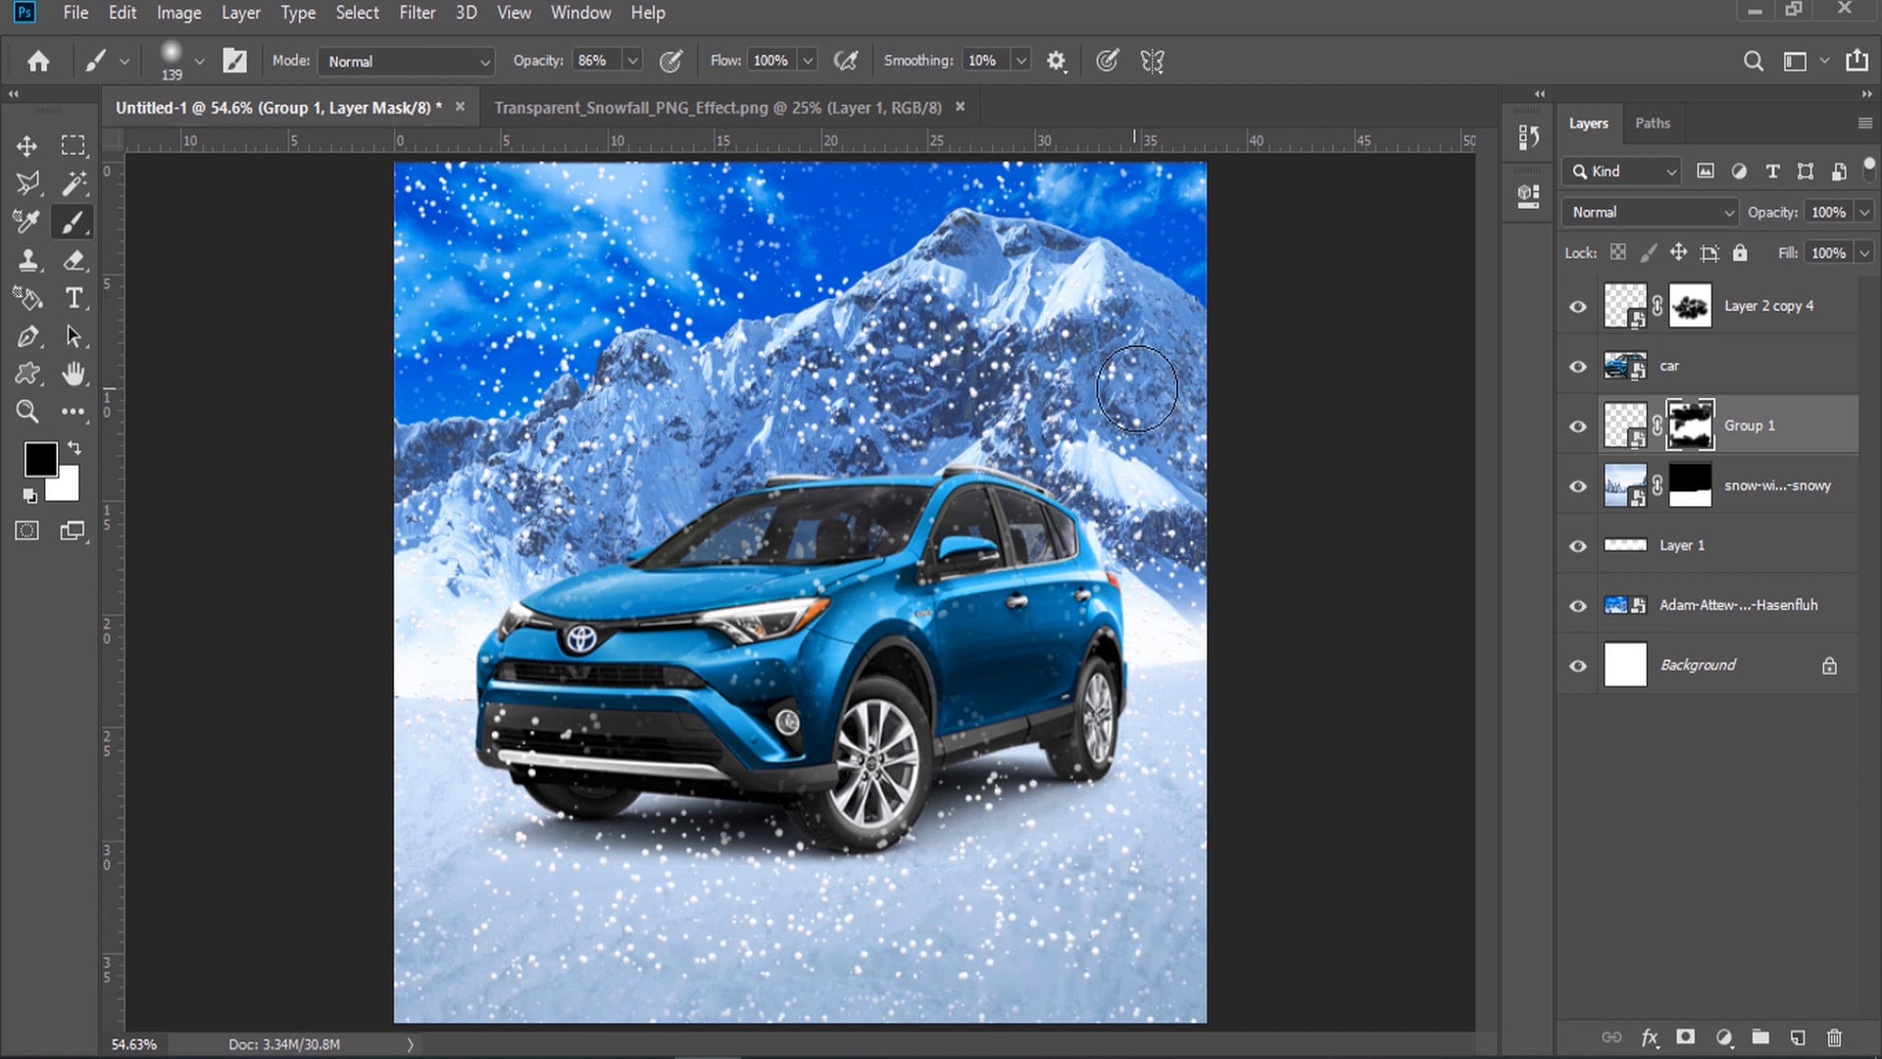
{"action": "left_click", "coordinate": [1736, 377]}
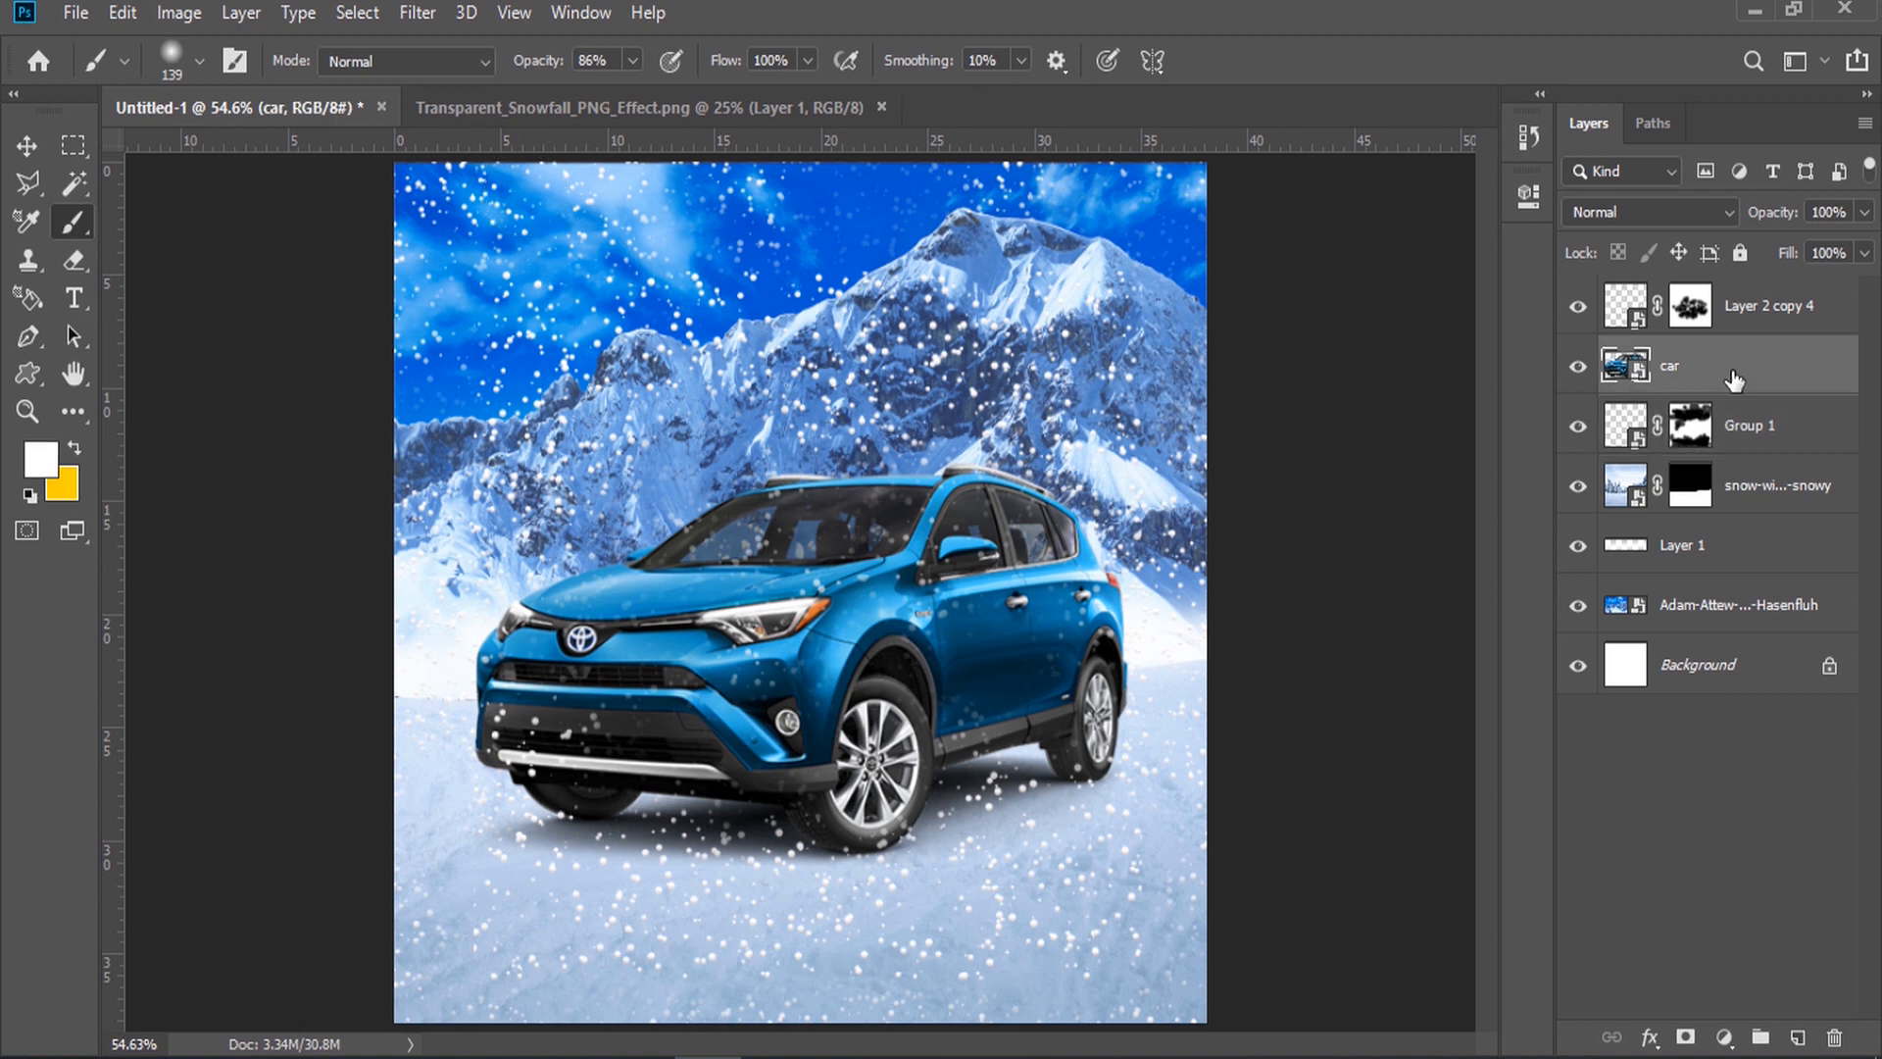
{"action": "left_click", "coordinate": [1681, 436]}
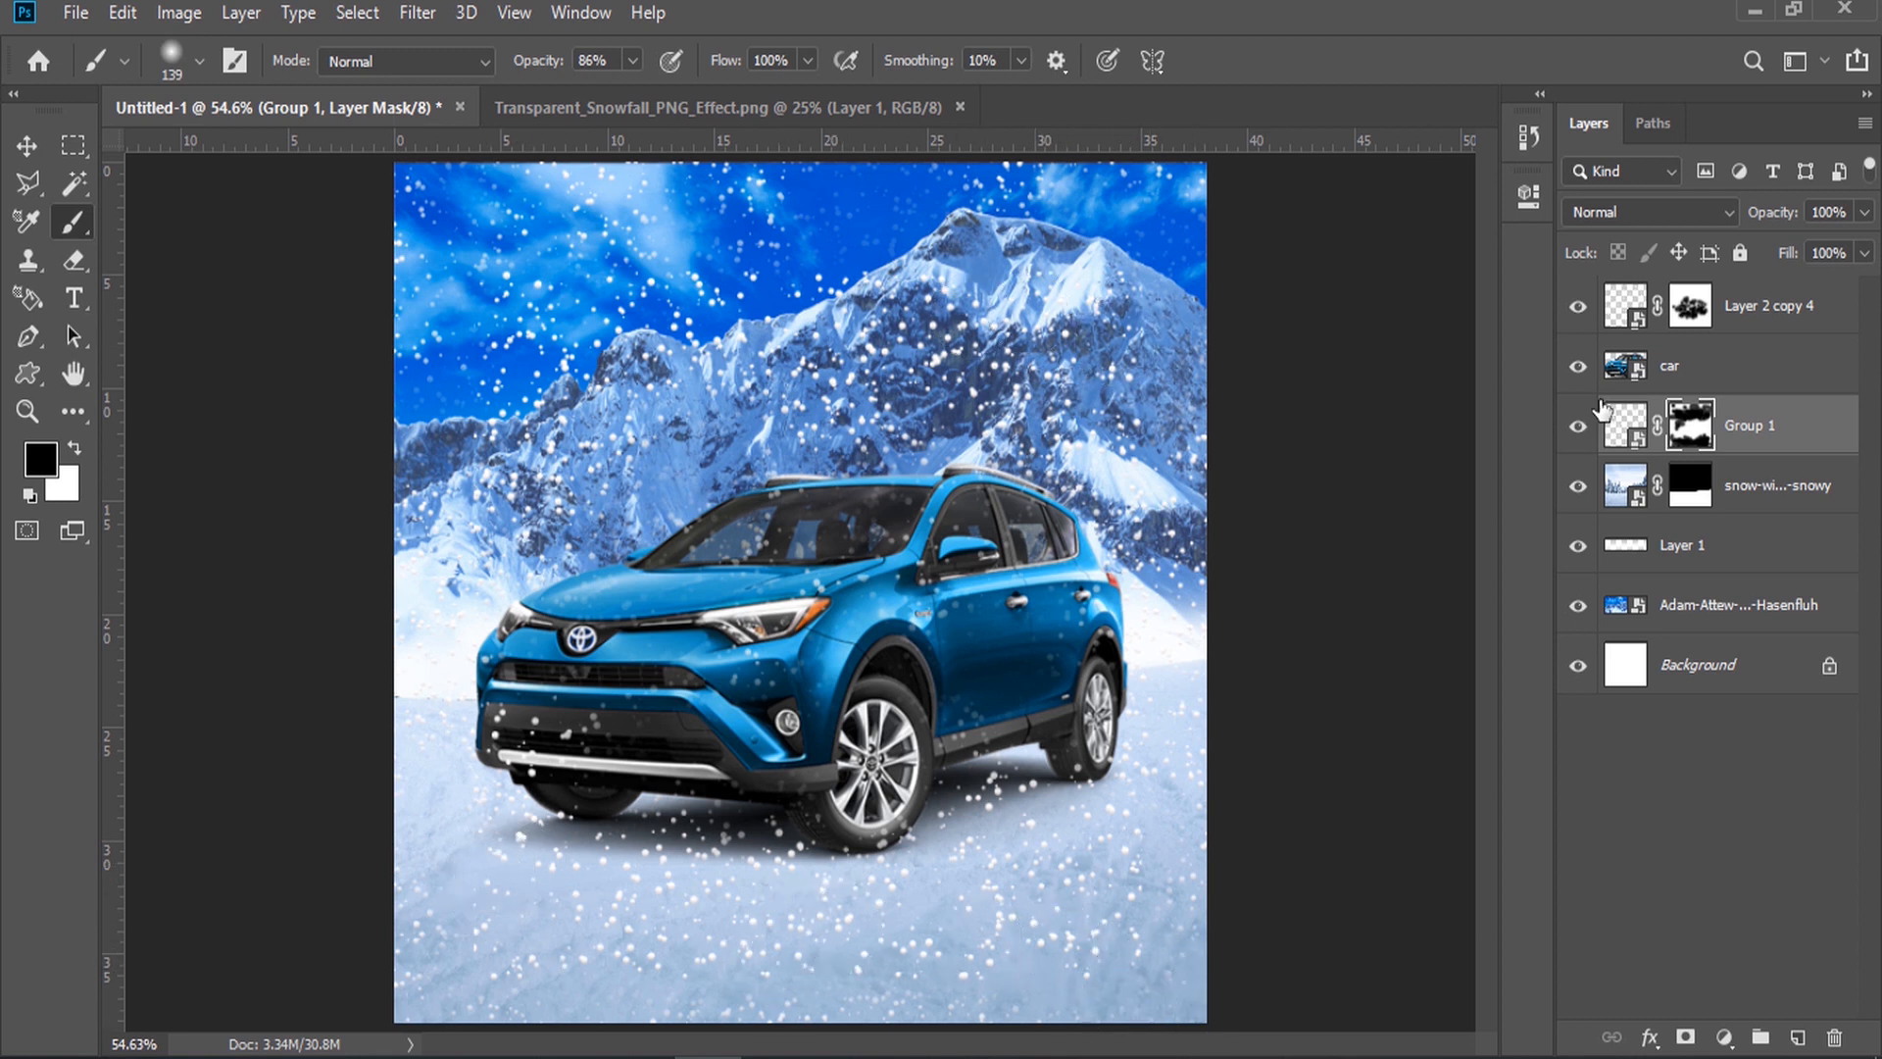
{"action": "left_click", "coordinate": [1690, 306]}
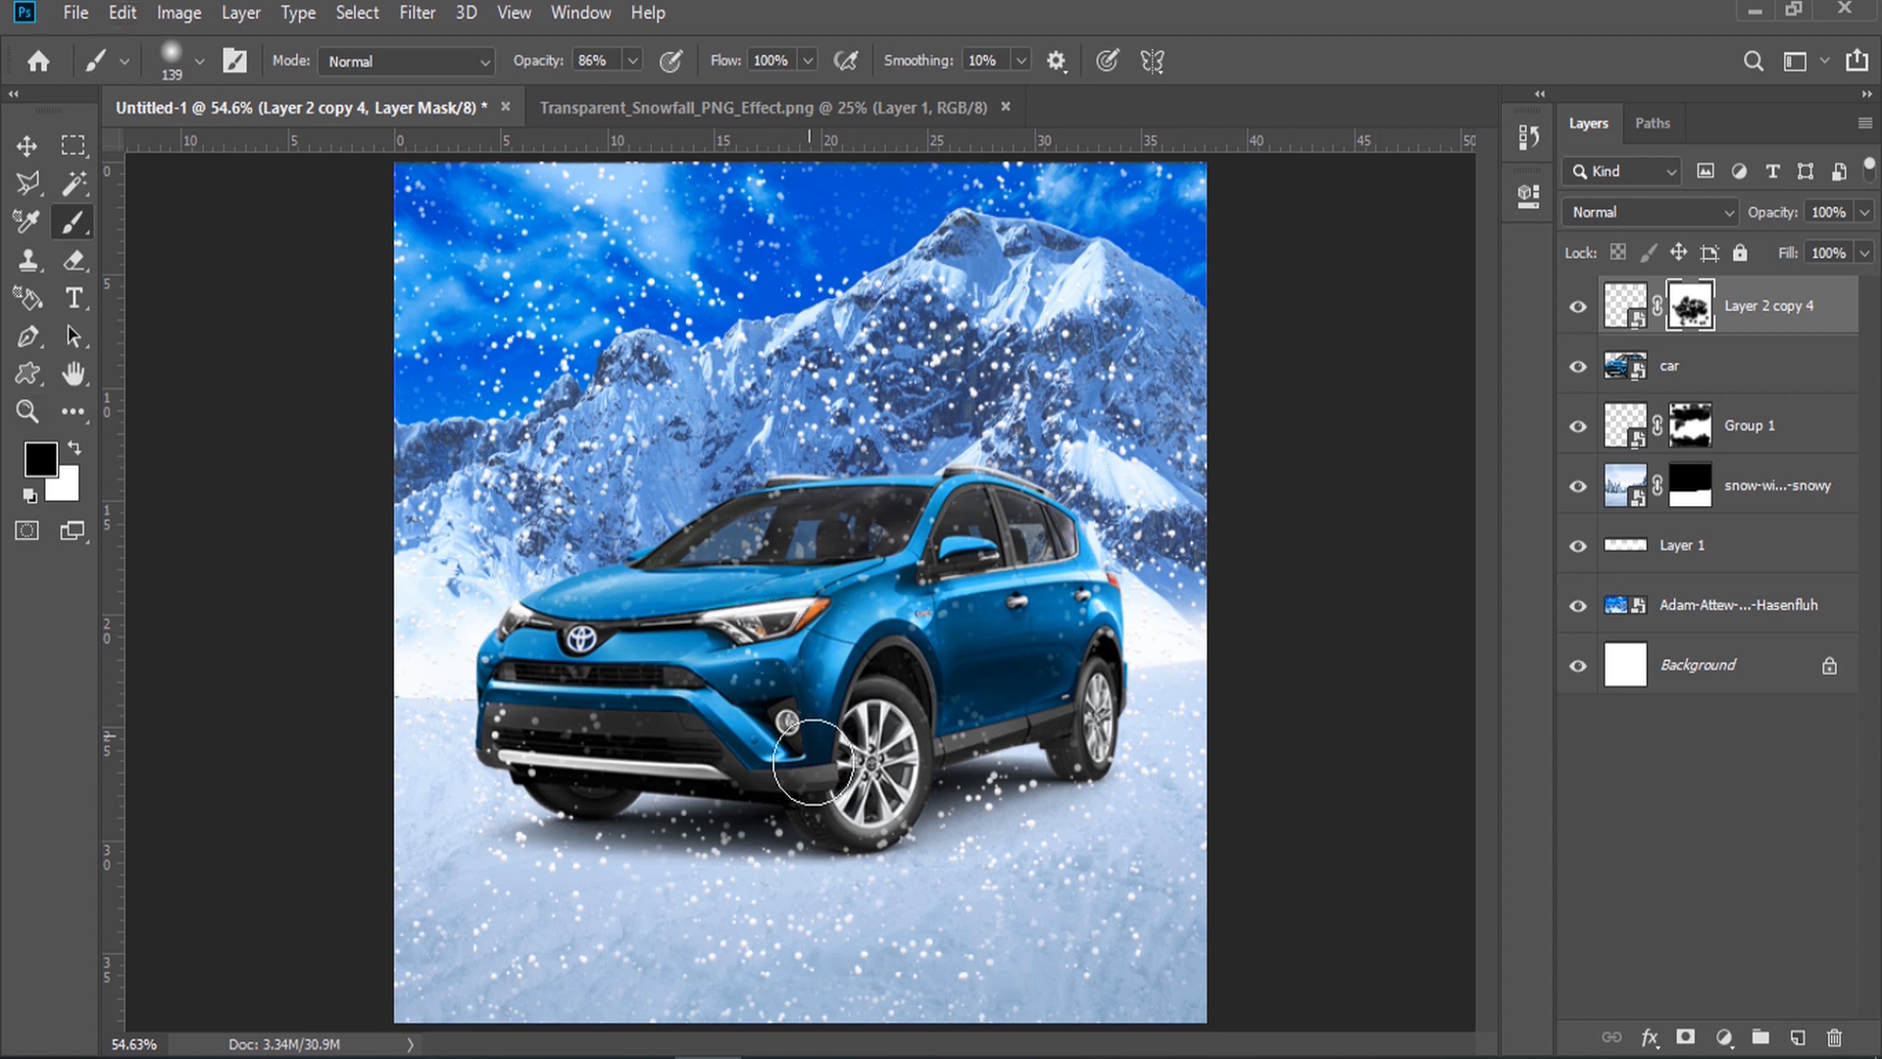
Step: Add a Hue/Saturation adjustment layer above all layers and set its saturation to +57
{"action": "left_click", "coordinate": [1769, 314]}
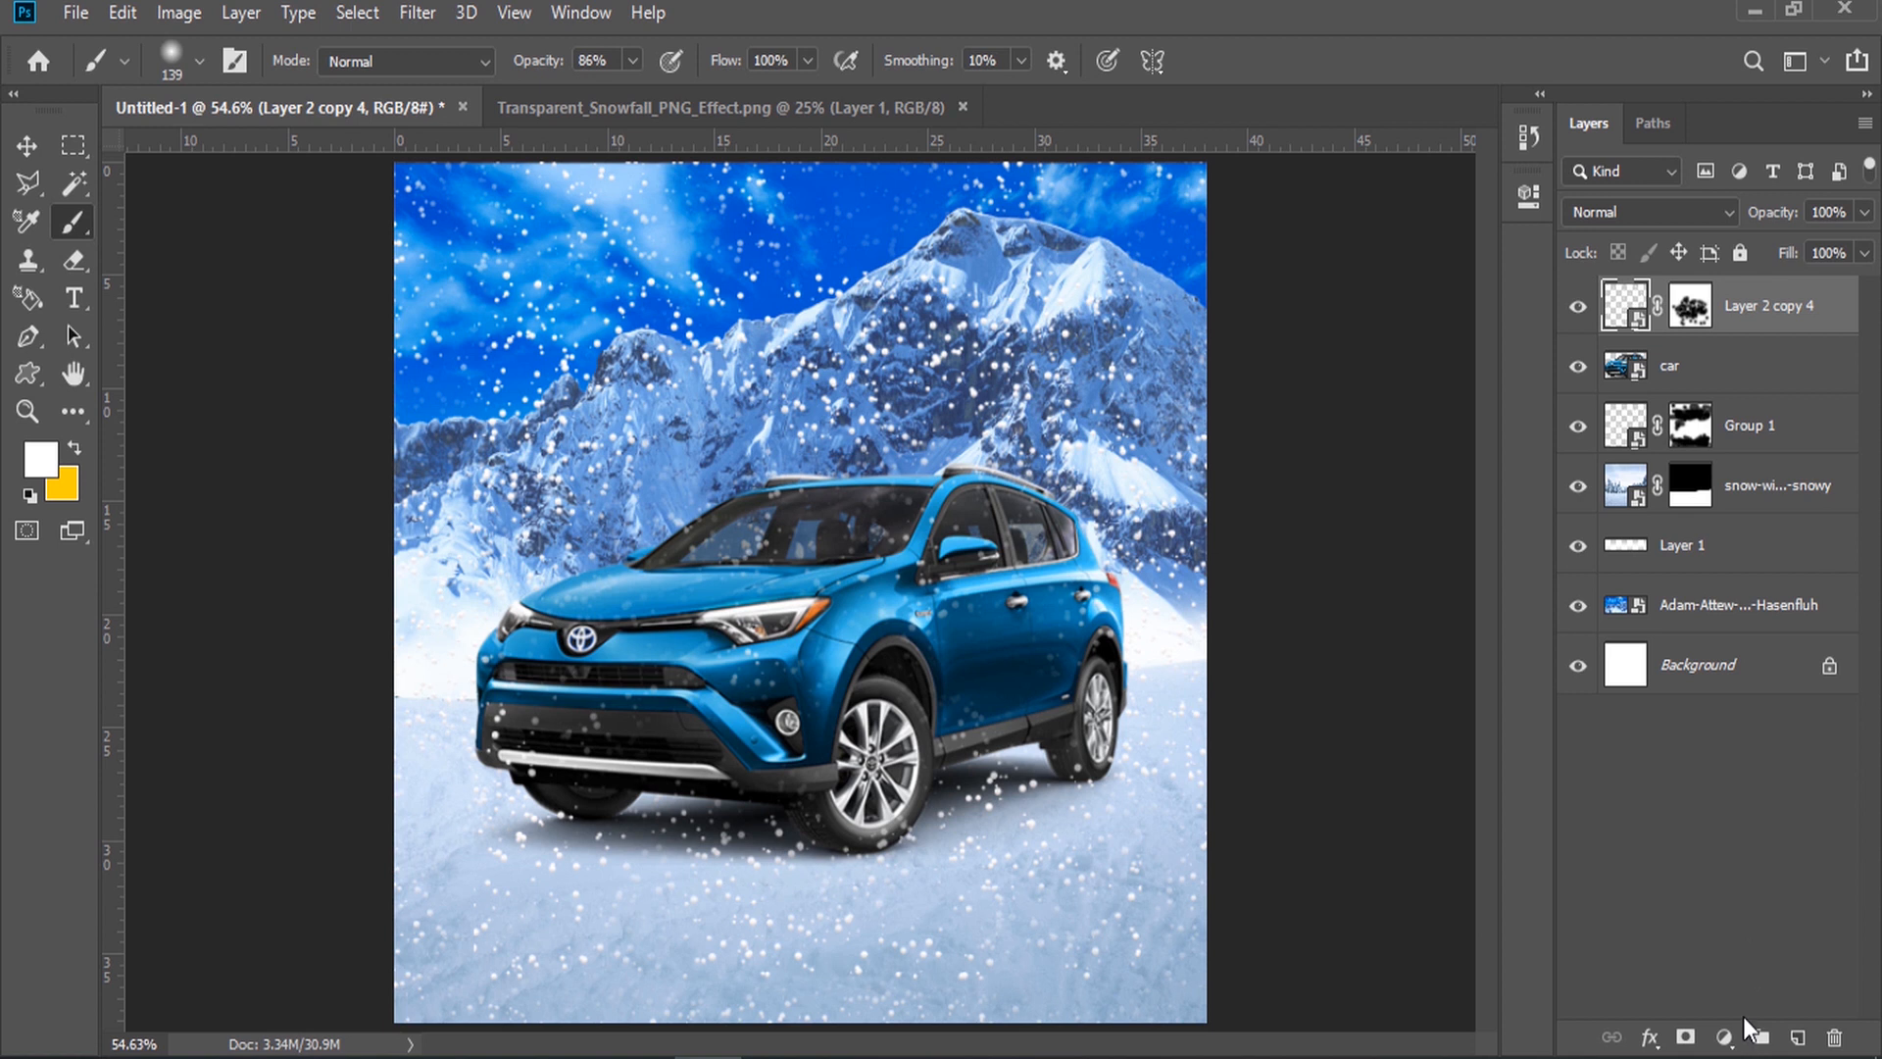
{"action": "left_click", "coordinate": [1724, 1039]}
{"action": "left_click", "coordinate": [1711, 756]}
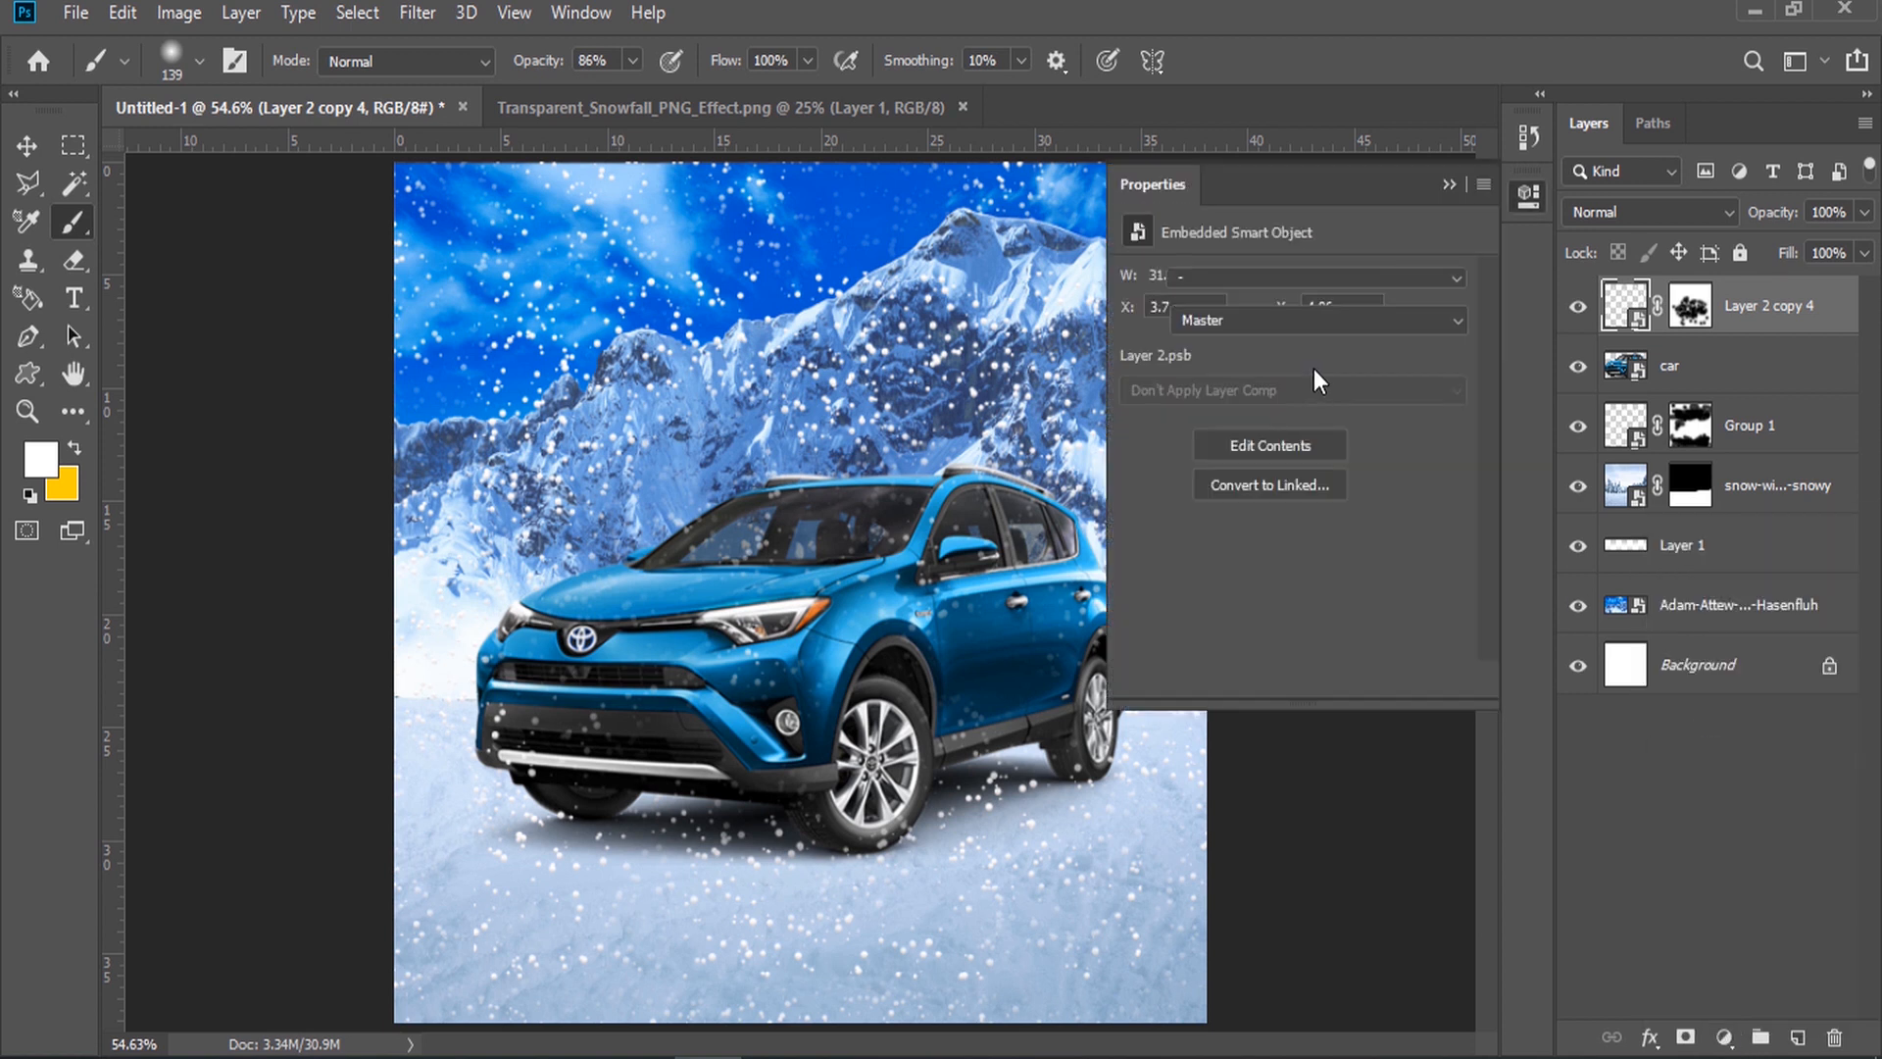
{"action": "left_click_drag", "start_coordinate": [1327, 452], "coordinate": [1359, 459]}
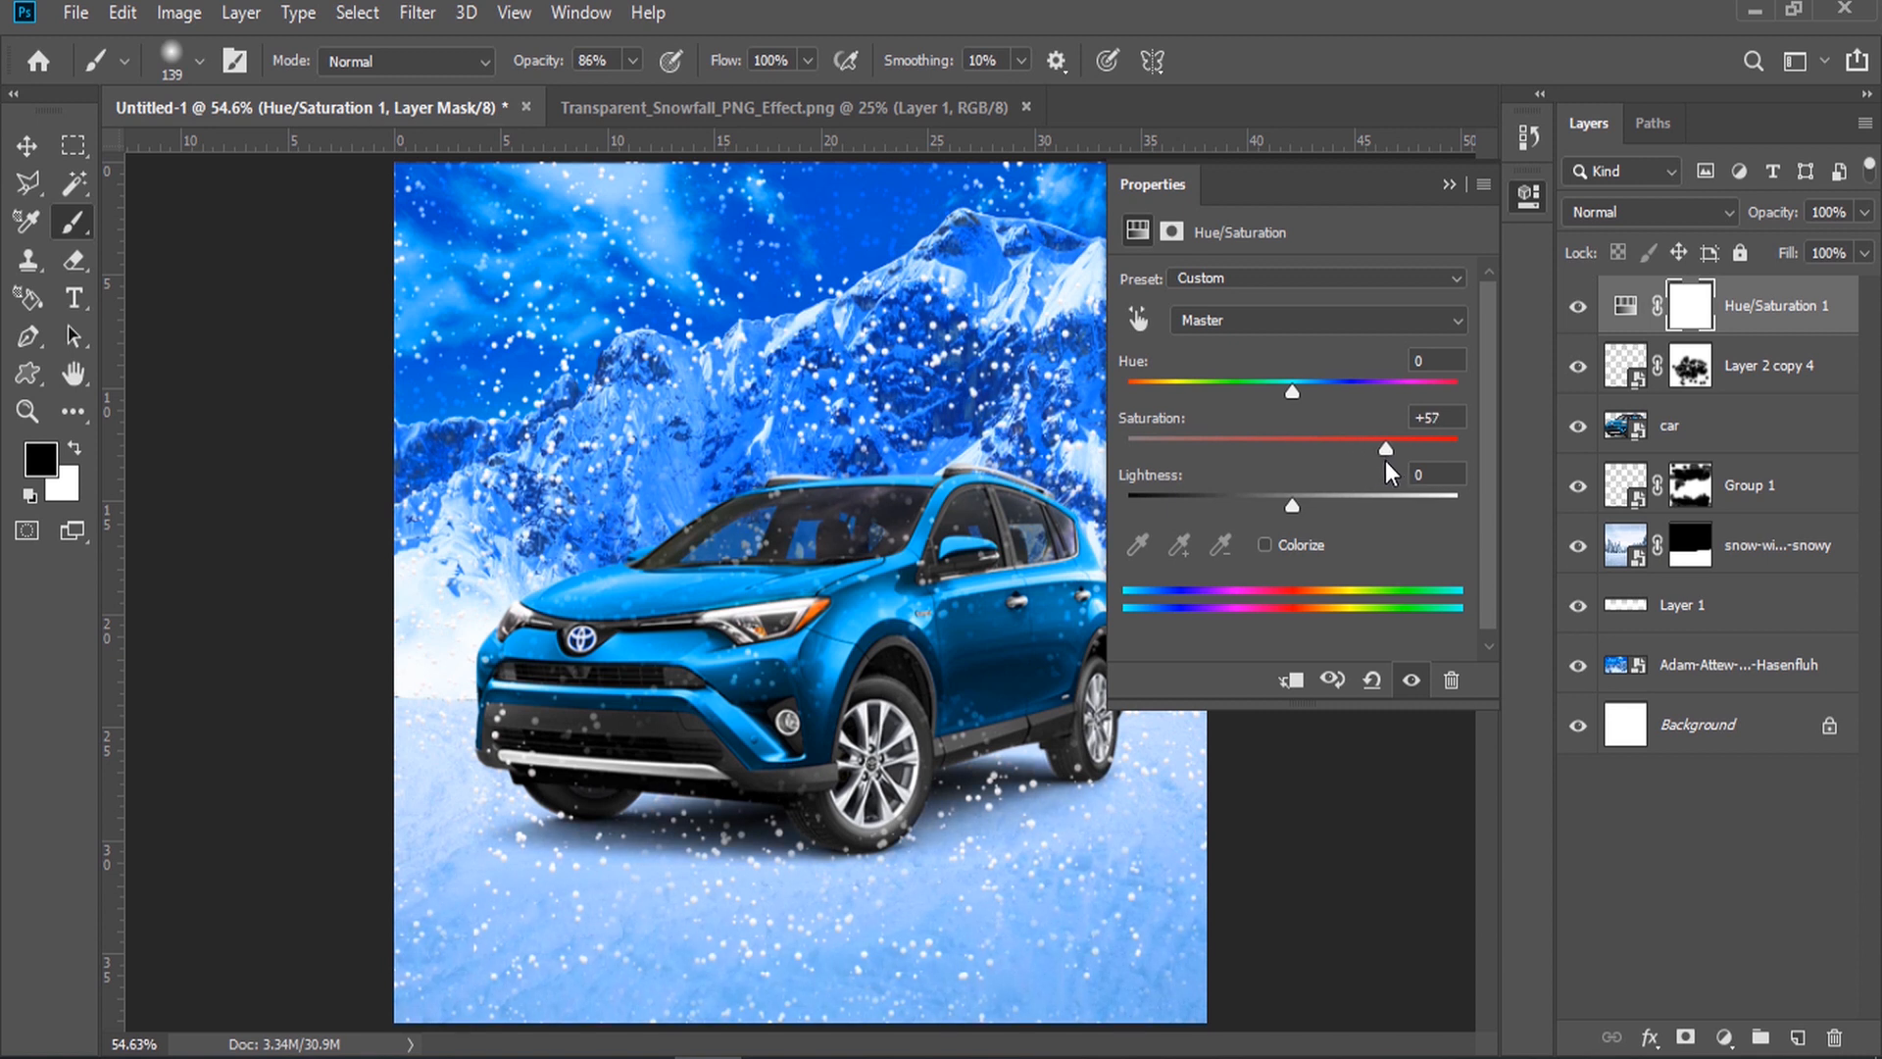
{"action": "left_click", "coordinate": [1450, 186]}
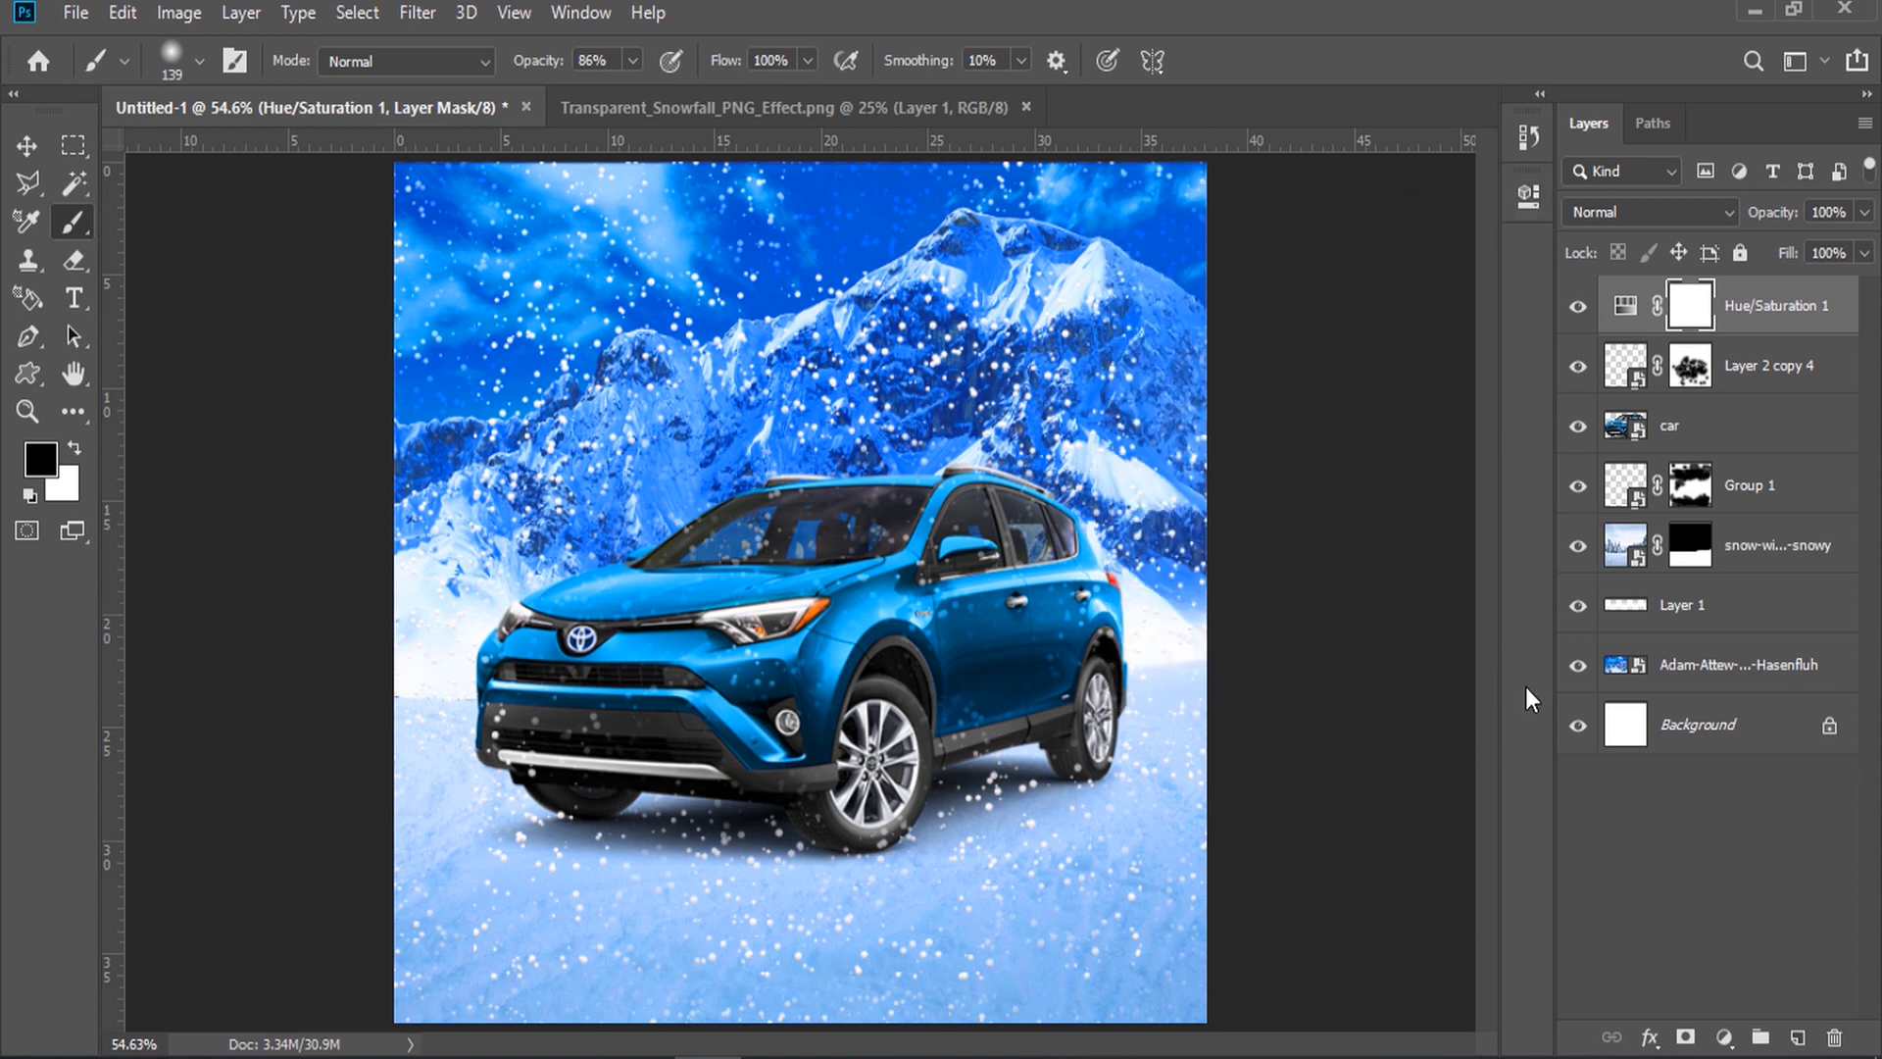
Step: Add a Levels adjustment layer at the top of the stack with black input 9 and white input 236
{"action": "left_click", "coordinate": [1720, 1037]}
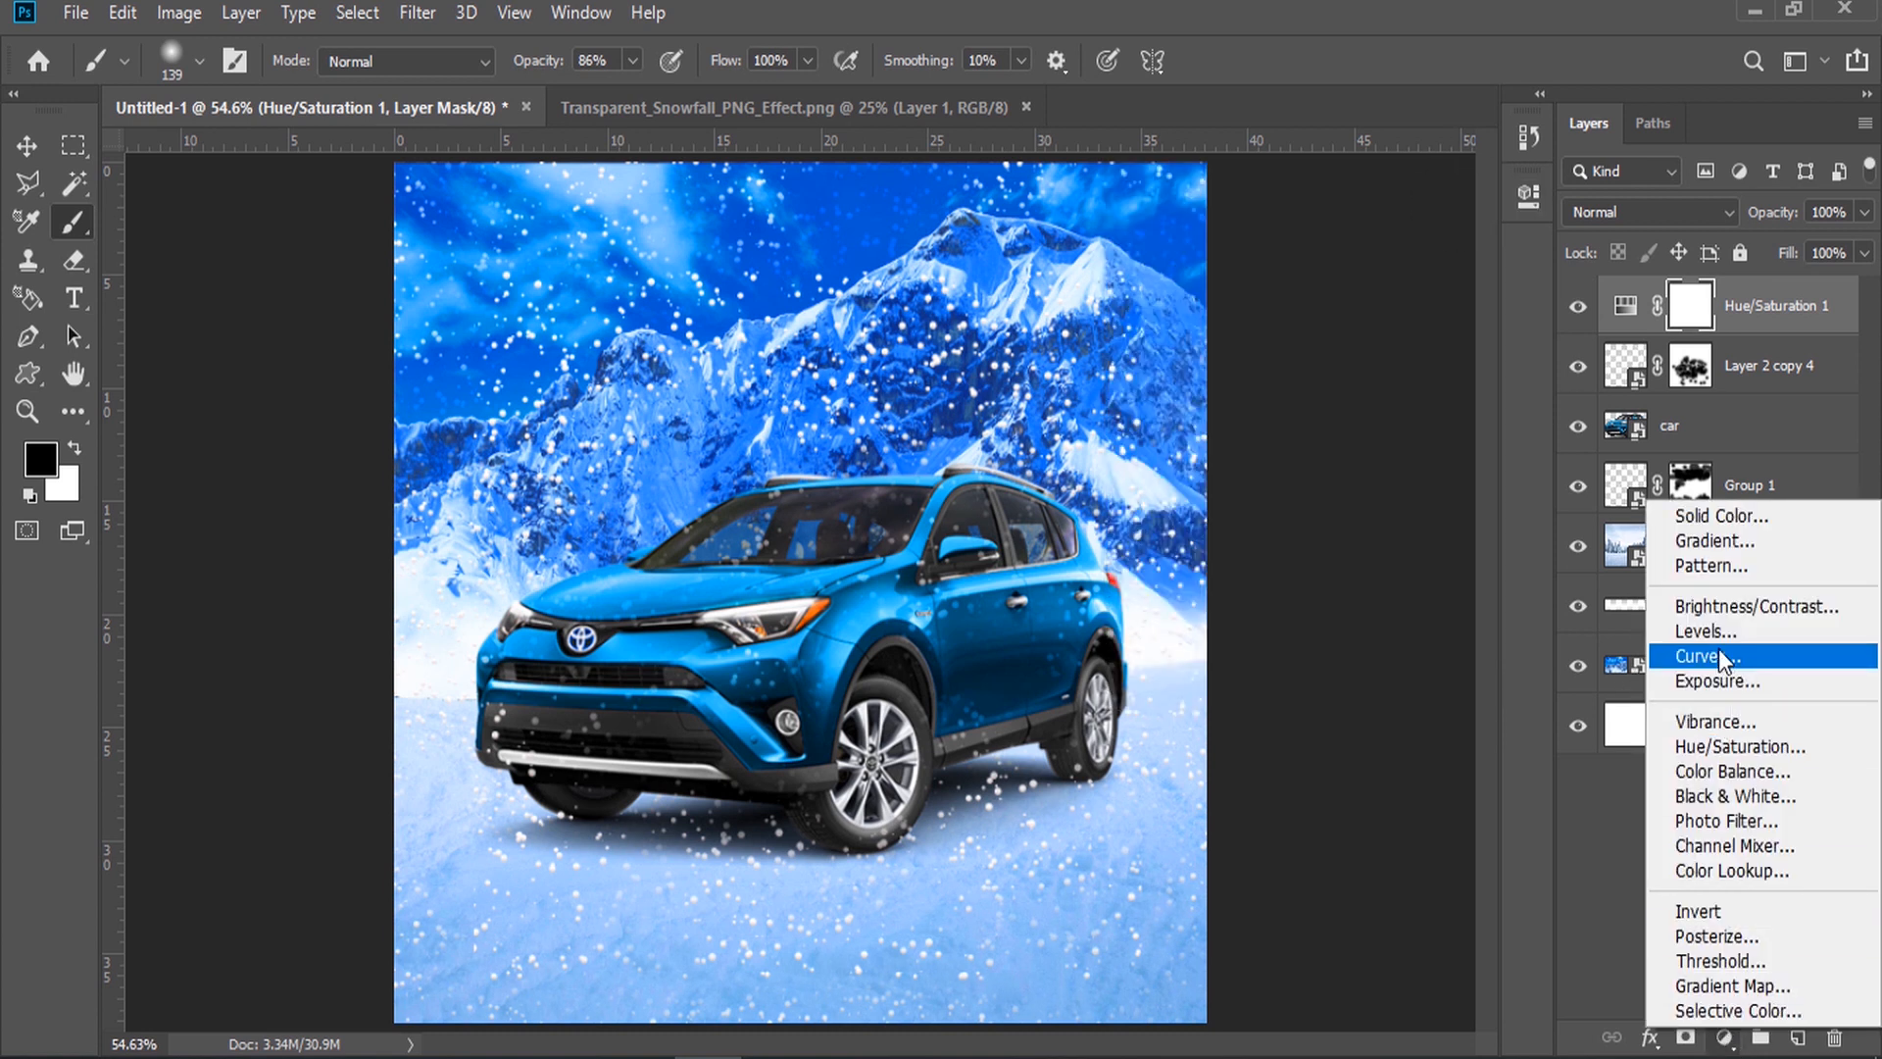
{"action": "left_click", "coordinate": [1709, 622]}
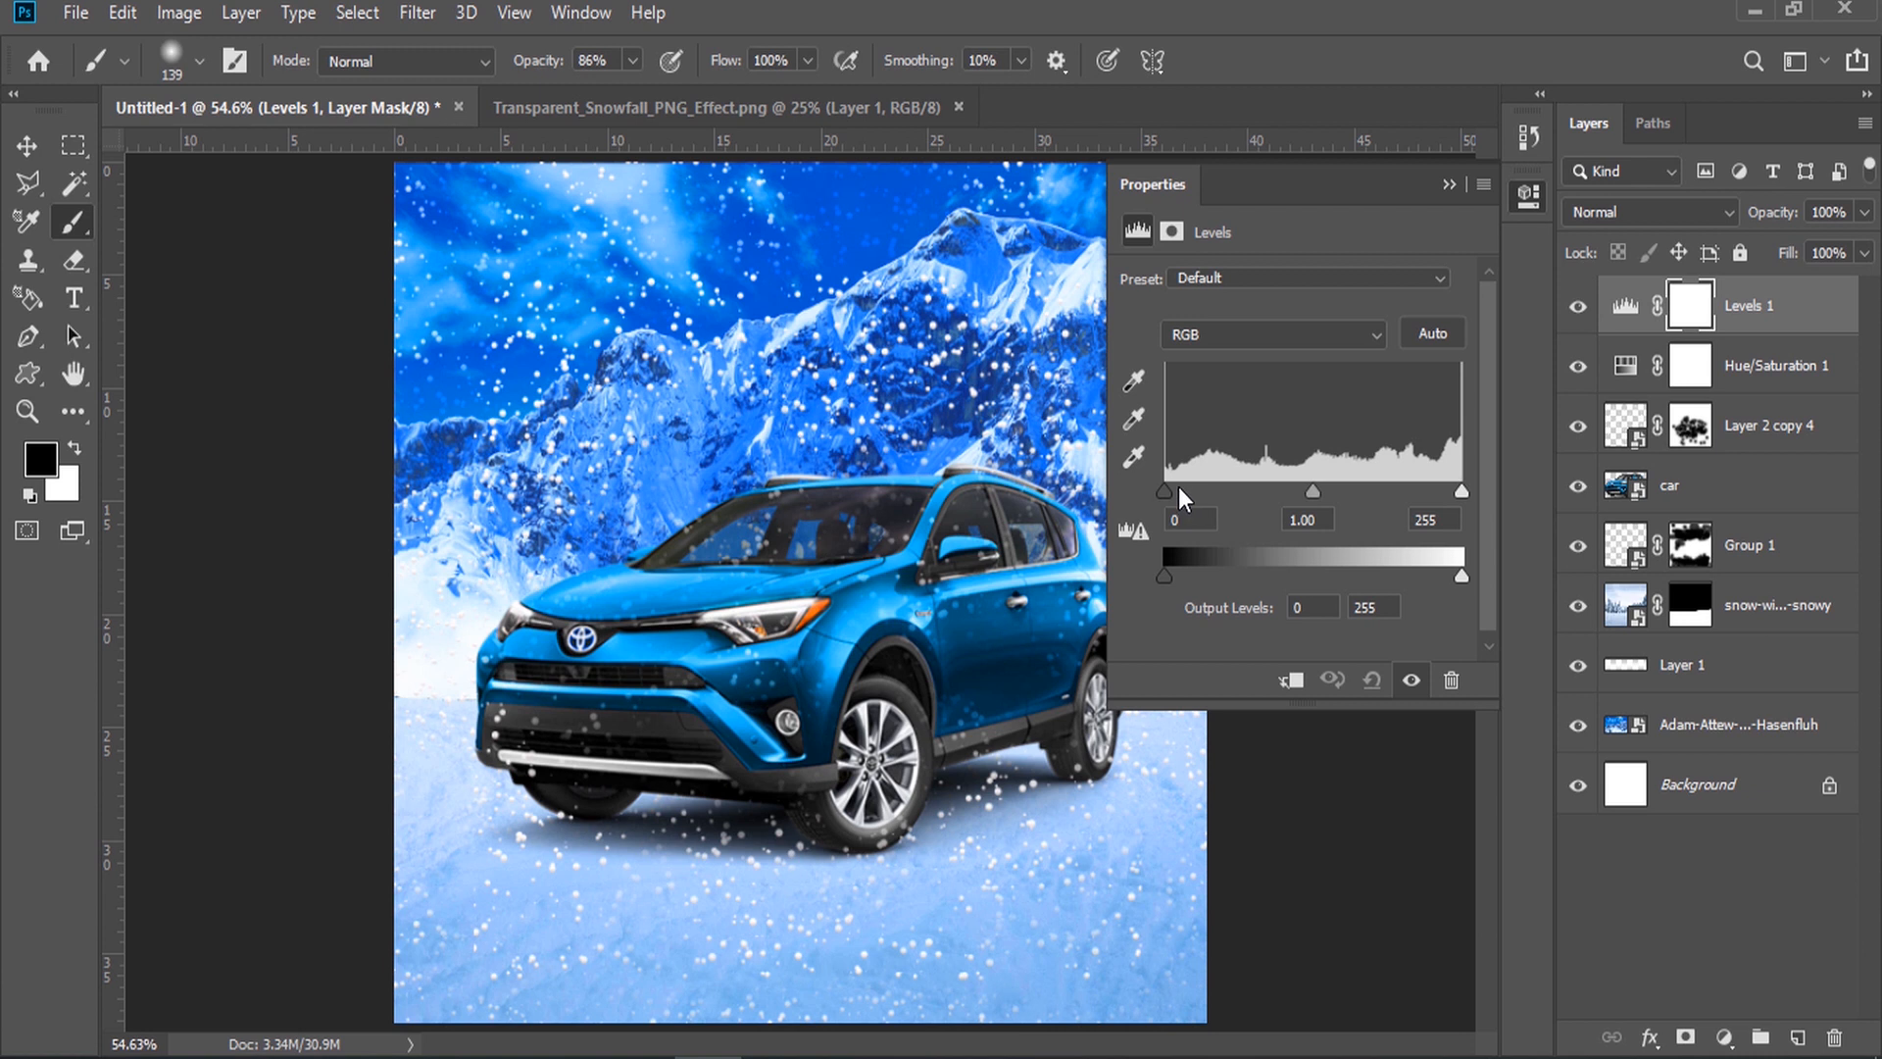
{"action": "left_click_drag", "start_coordinate": [1178, 489], "coordinate": [1192, 492]}
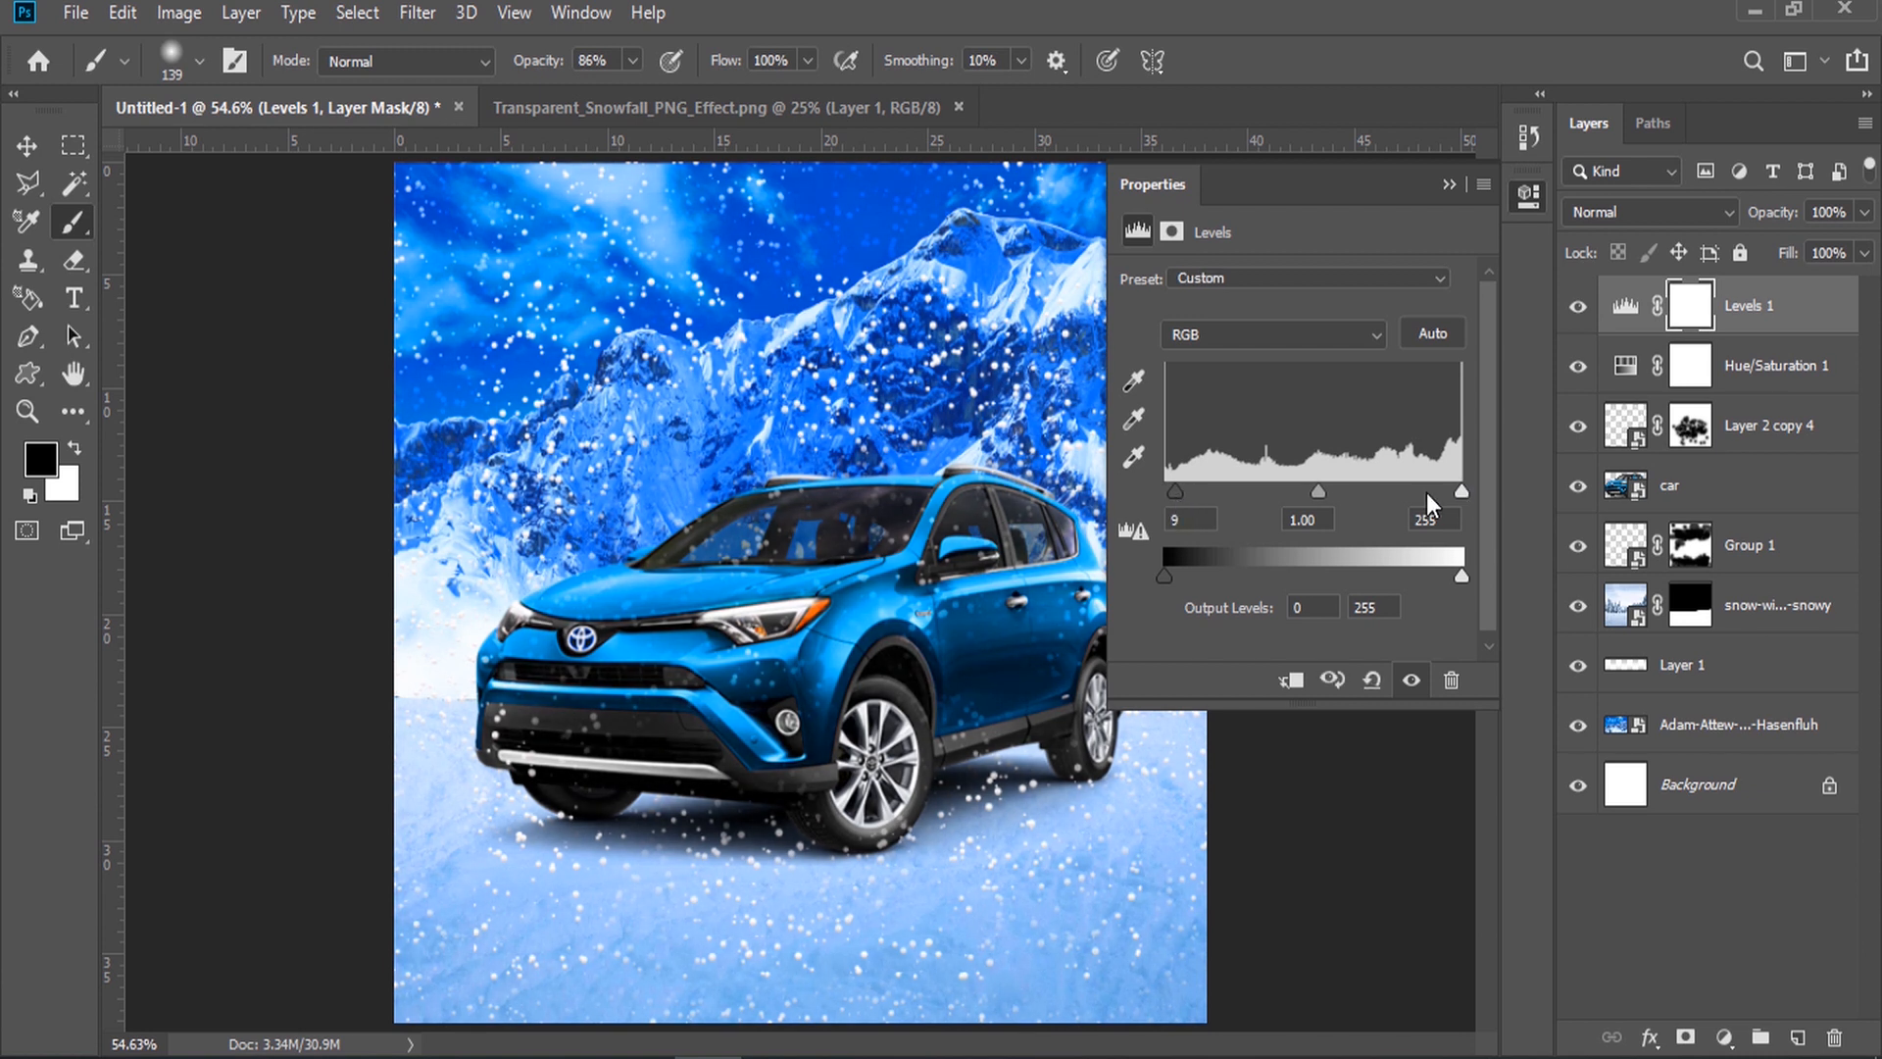
{"action": "mouse_move", "coordinate": [1457, 489]}
{"action": "left_mouse_down"}
{"action": "mouse_move", "coordinate": [1415, 494]}
{"action": "mouse_move", "coordinate": [1439, 494]}
{"action": "left_mouse_up"}
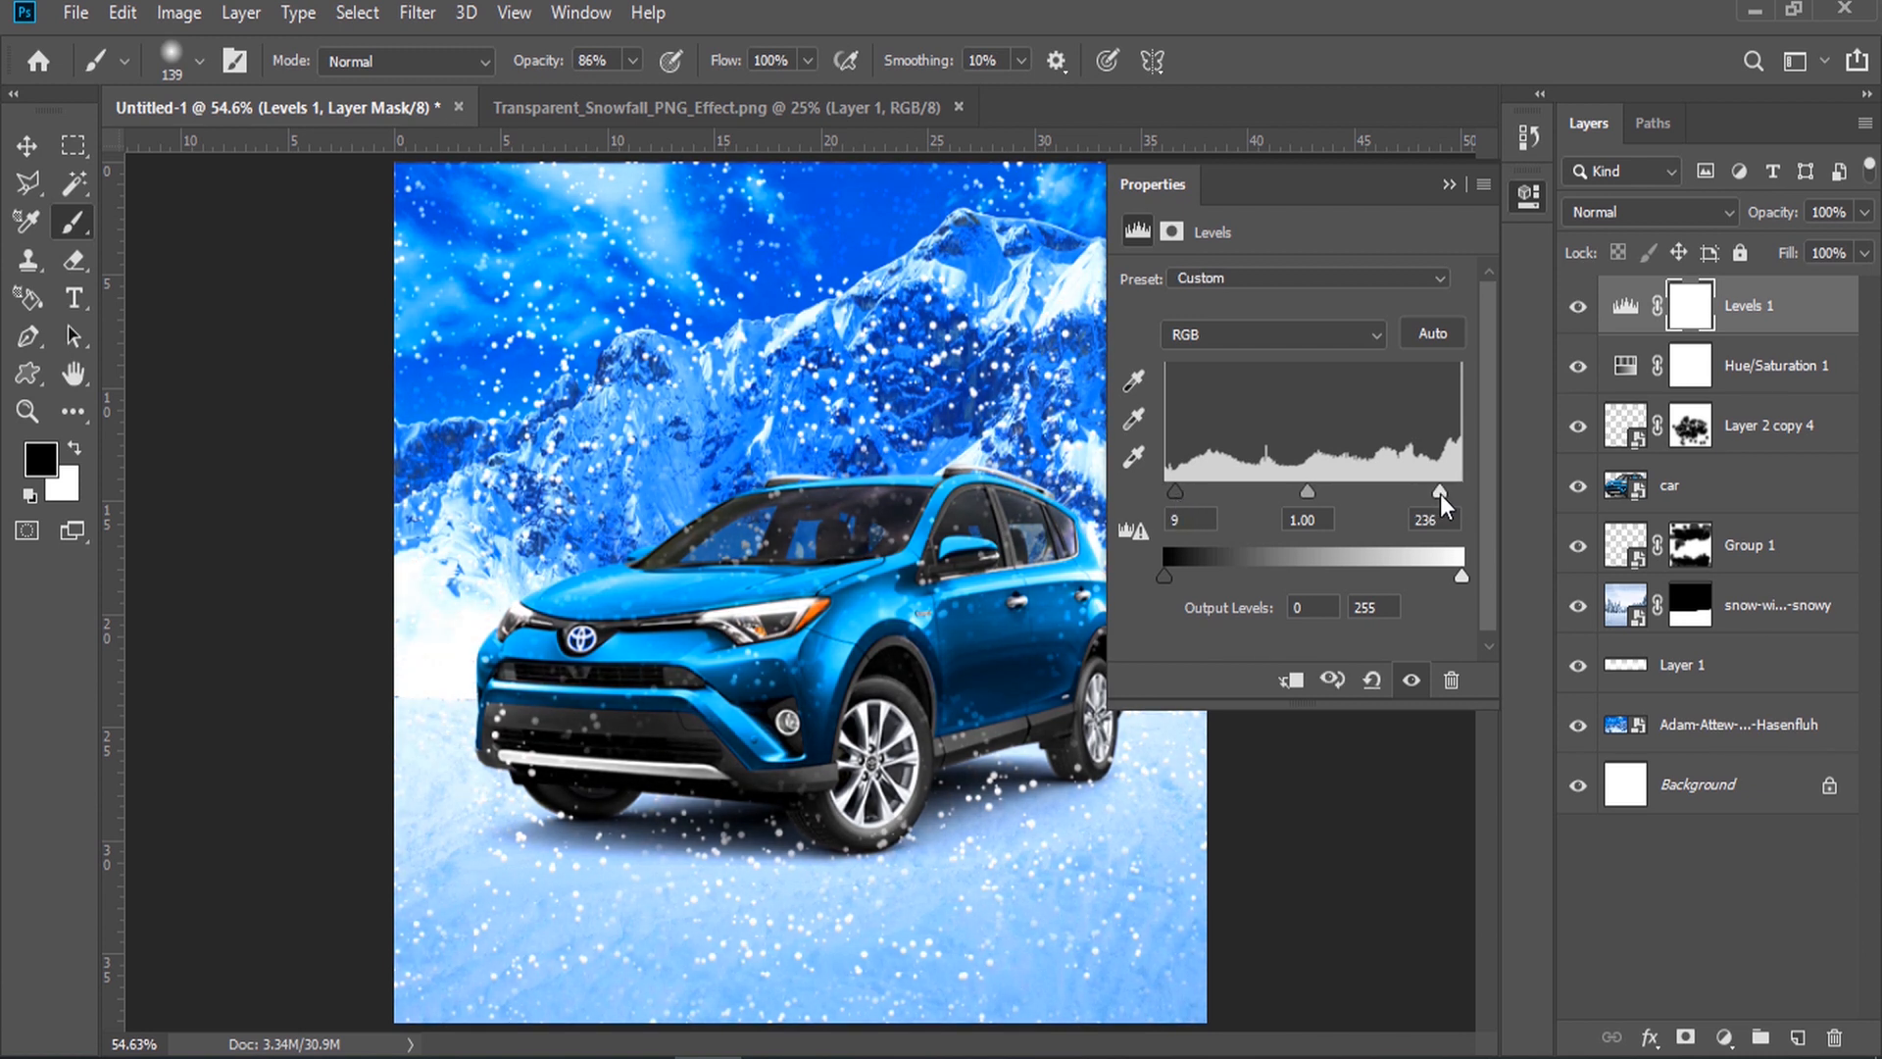
{"action": "left_click", "coordinate": [1449, 185]}
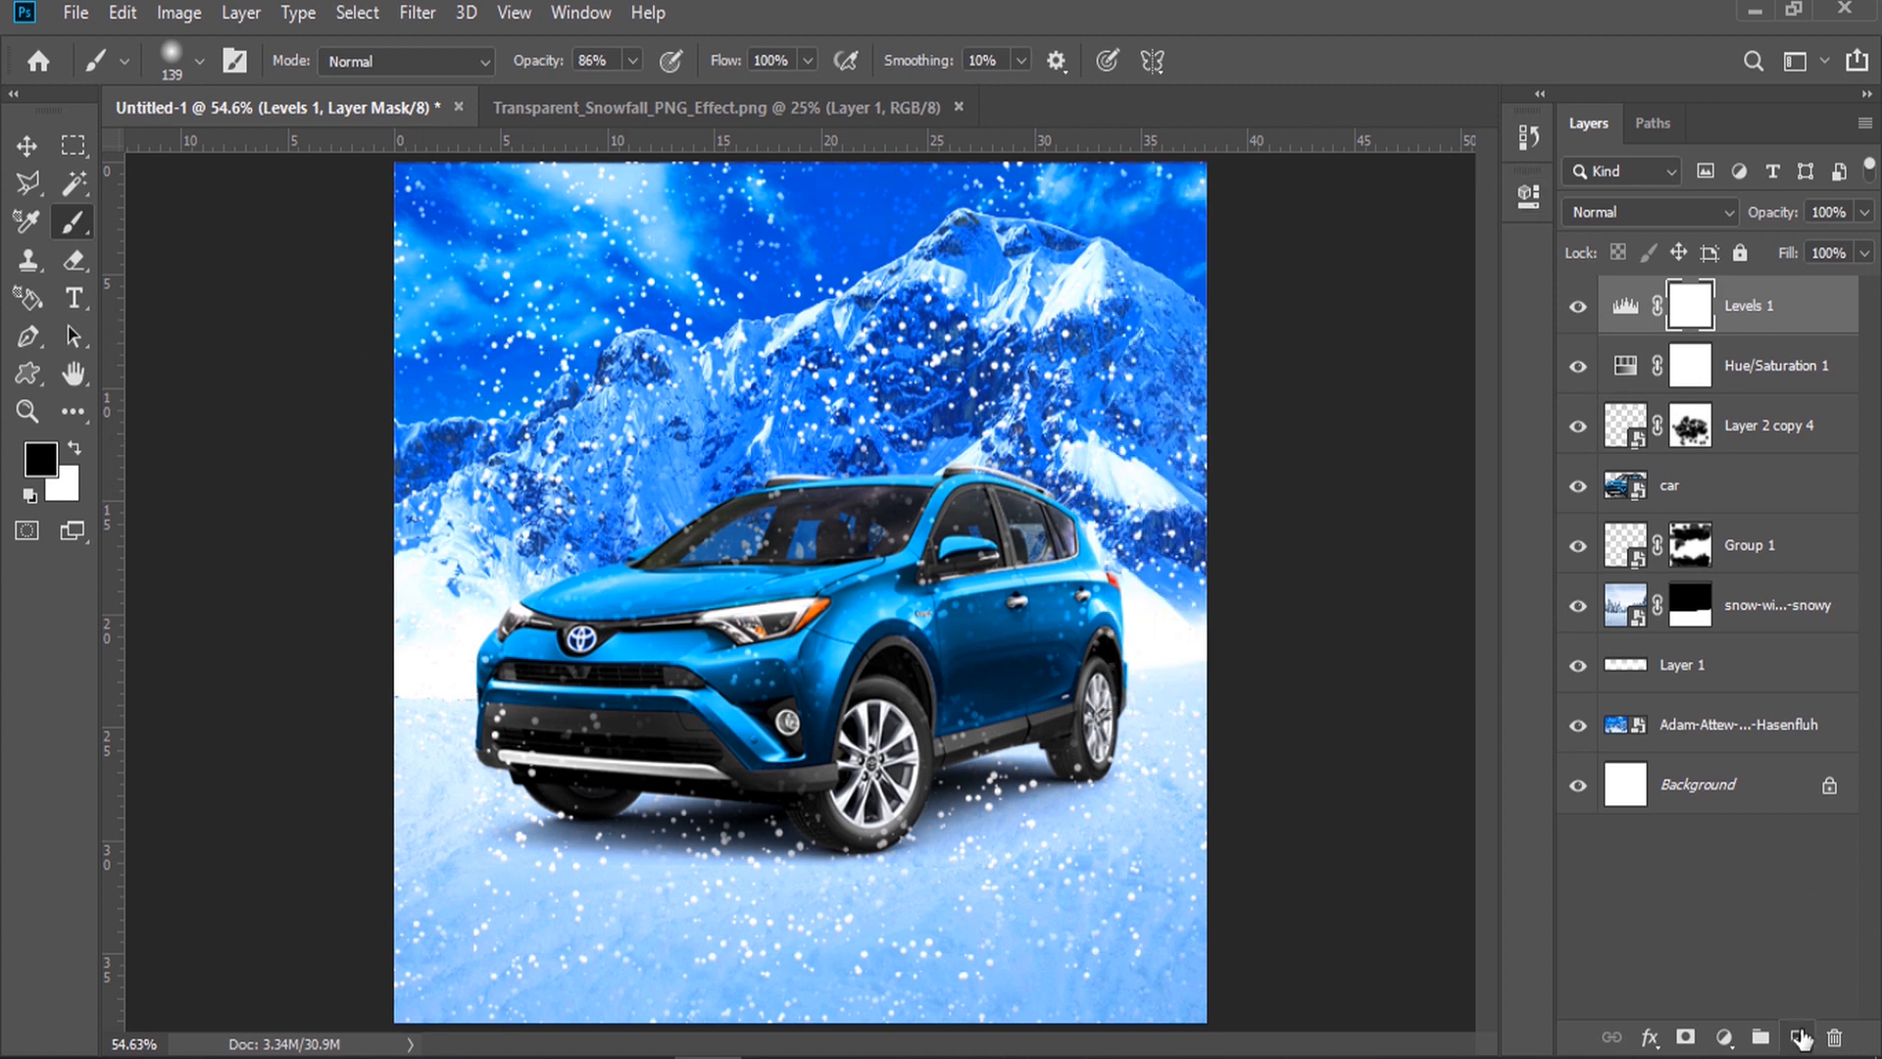
Step: On a new top layer, draw a black rectangle shape about 340 by 351 px at the canvas's upper right
{"action": "left_click", "coordinate": [1795, 1037]}
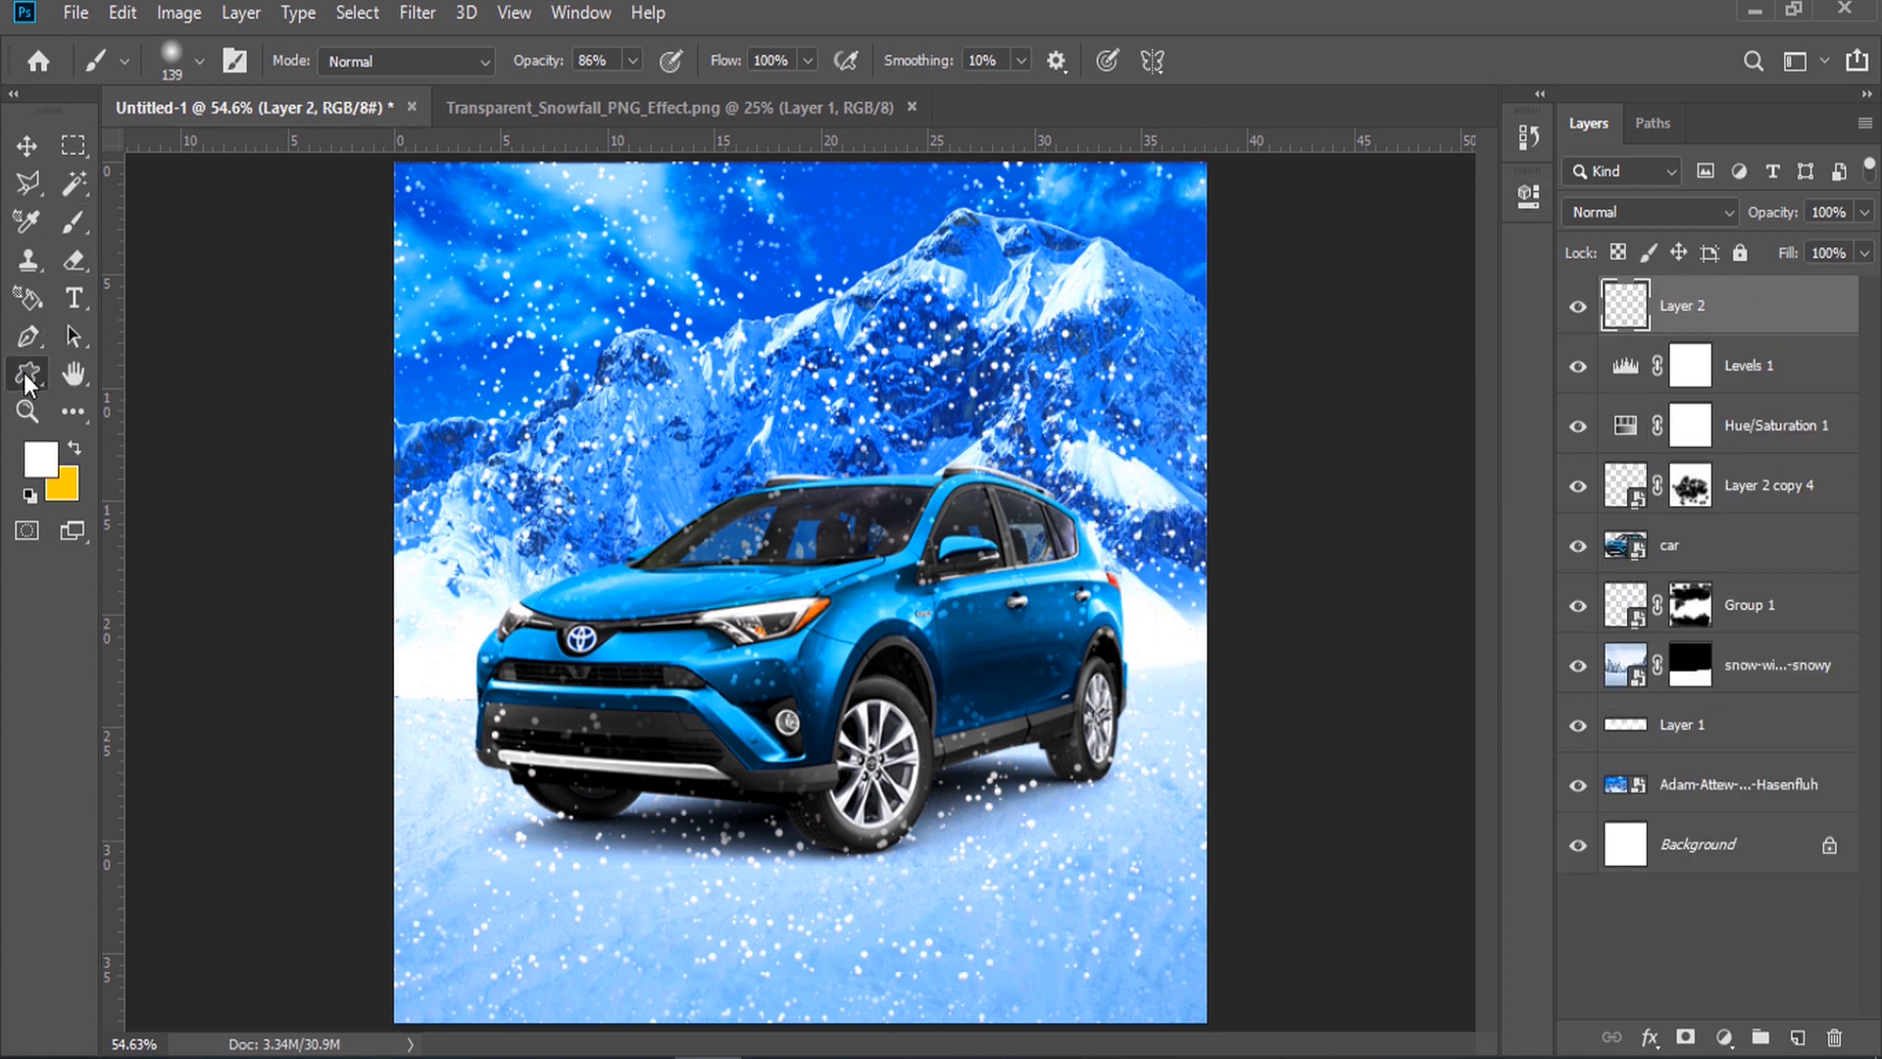
{"action": "right_click", "coordinate": [28, 374]}
{"action": "left_click", "coordinate": [137, 370]}
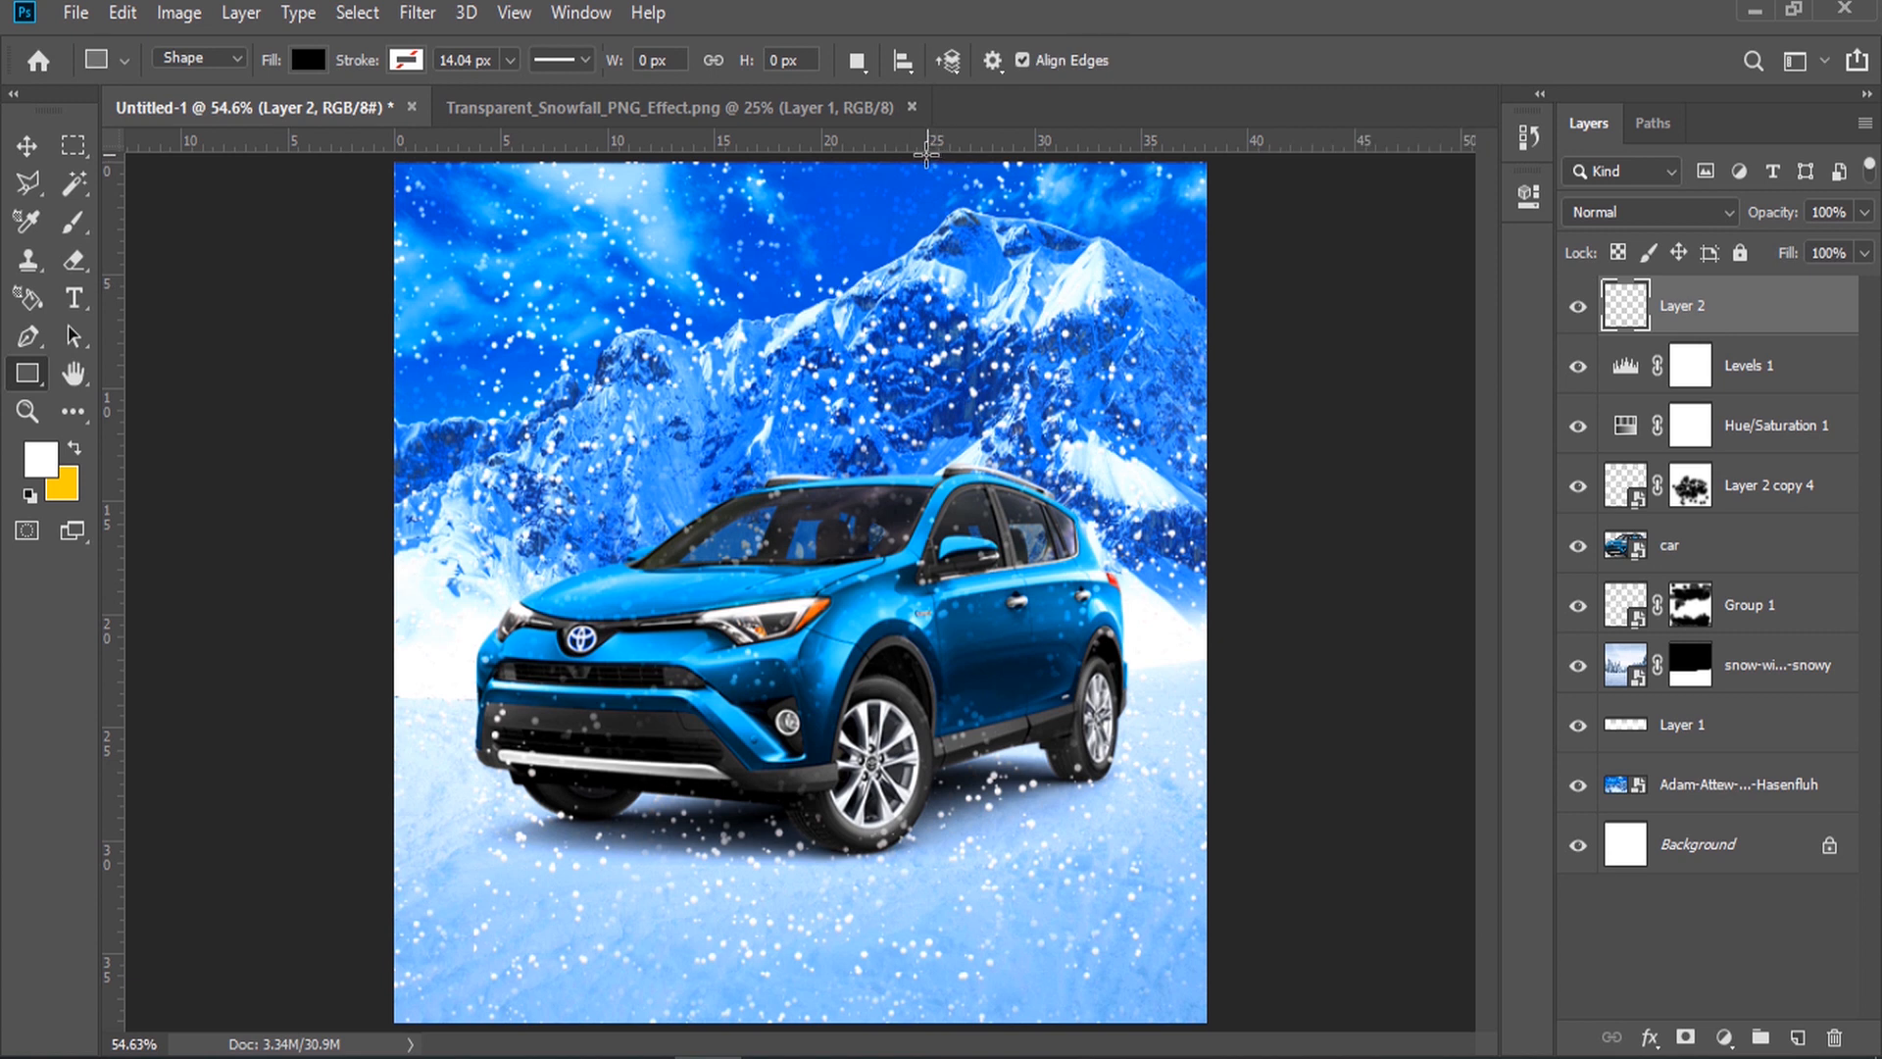
{"action": "left_click_drag", "start_coordinate": [891, 154], "coordinate": [1144, 435]}
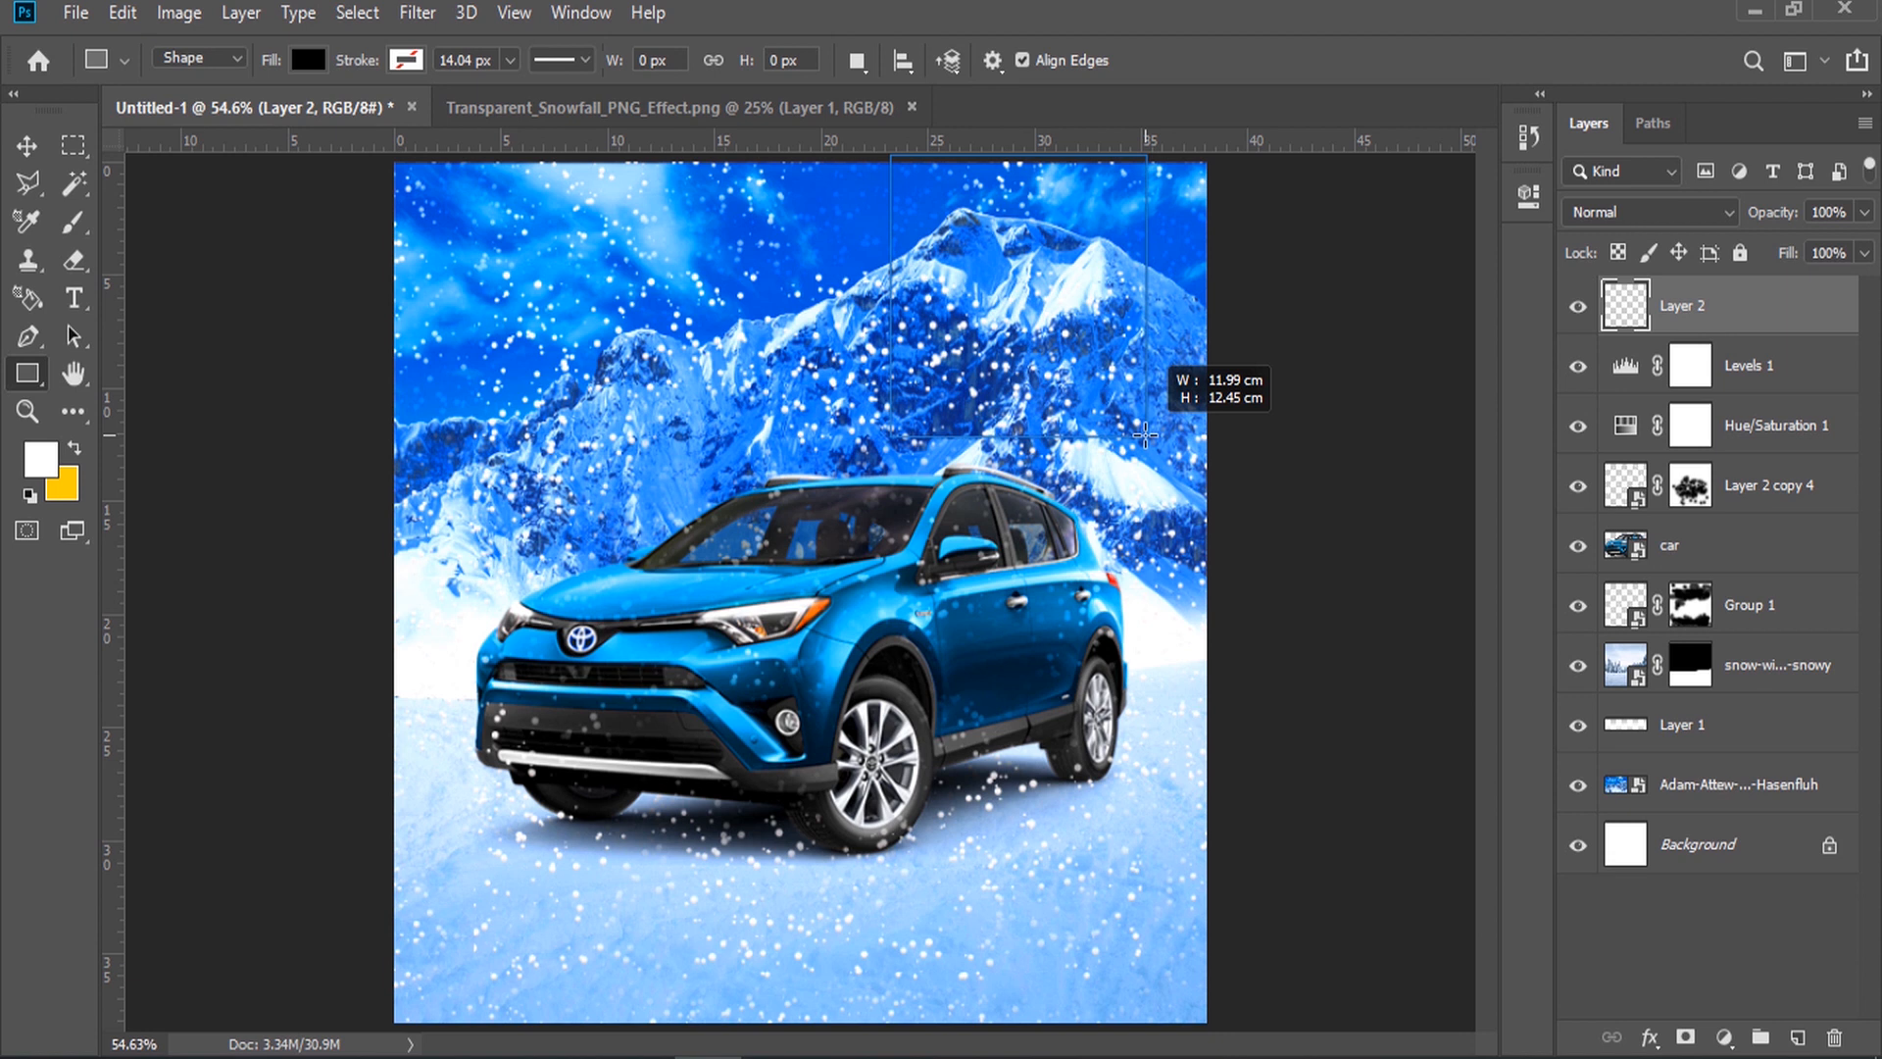
{"action": "left_click_drag", "start_coordinate": [1145, 434], "coordinate": [1145, 434]}
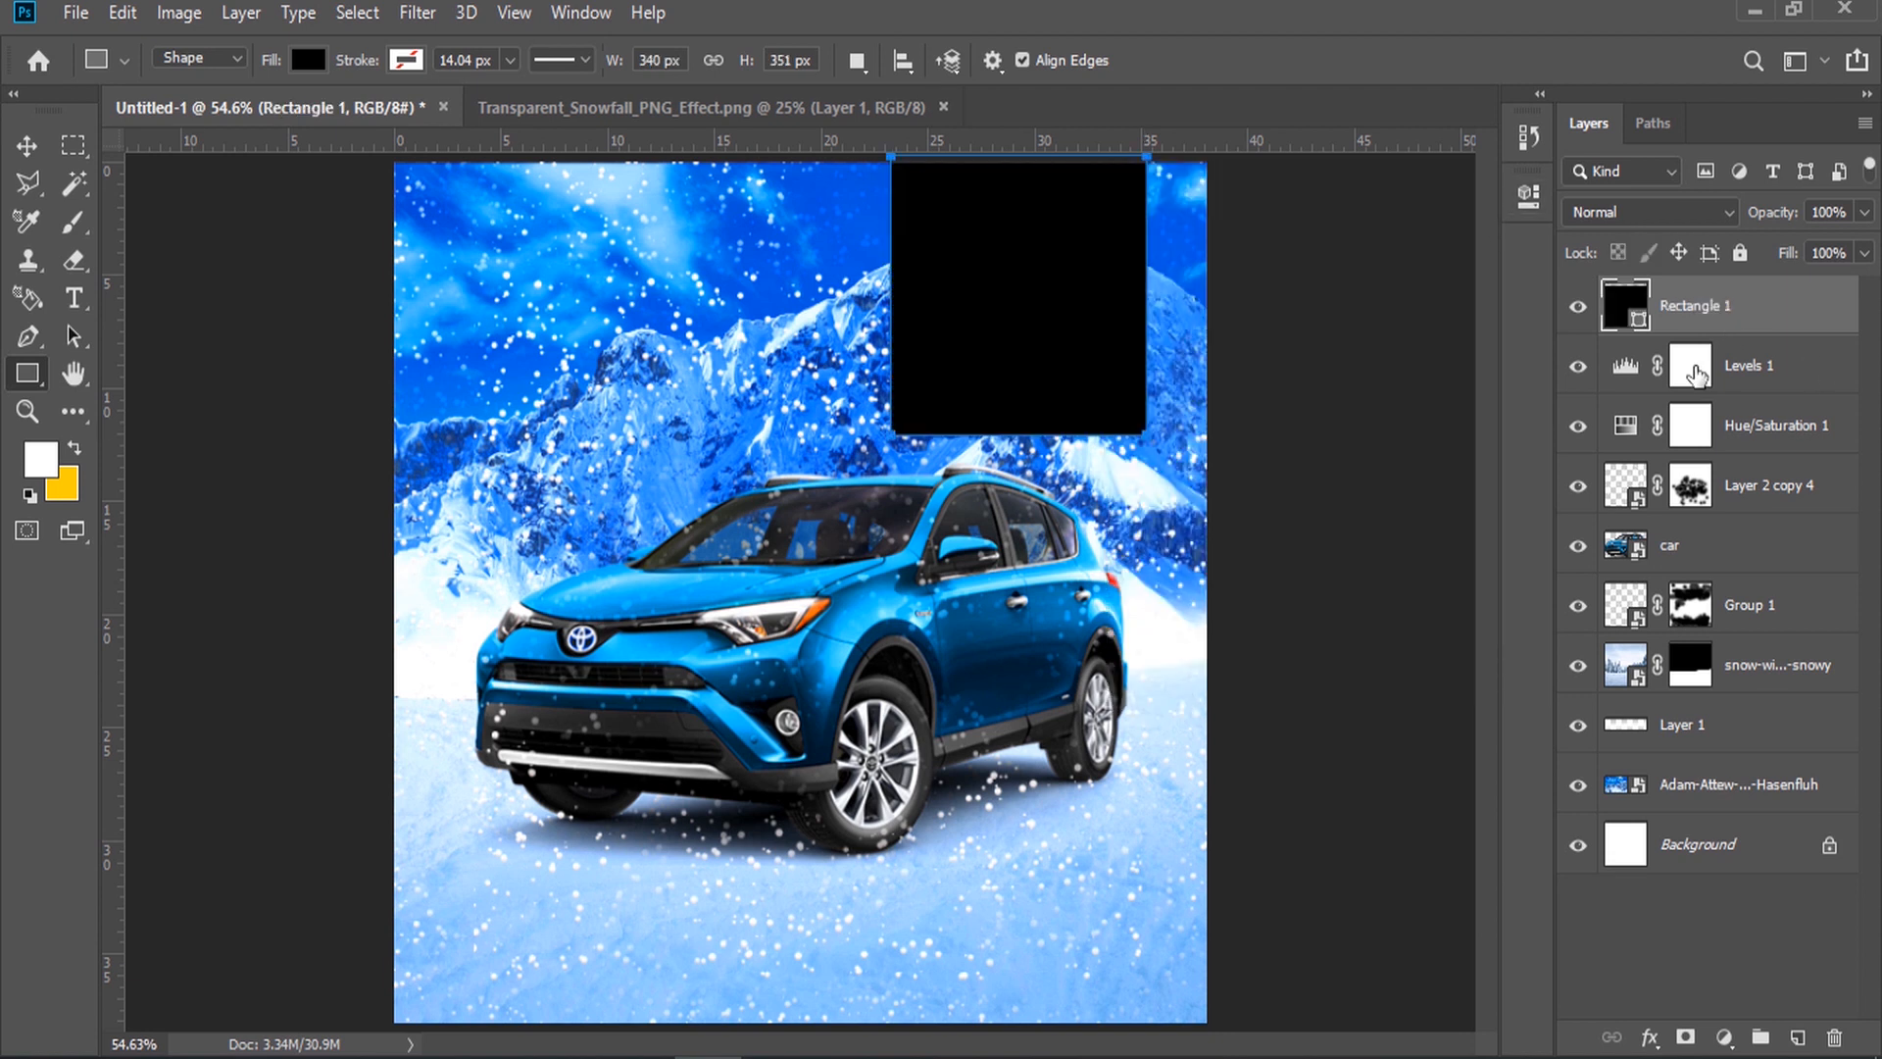
Step: Change the rectangle's fill to blue 0927aa and move it up about 1 cm past the canvas's top edge
{"action": "double_click", "coordinate": [1627, 313]}
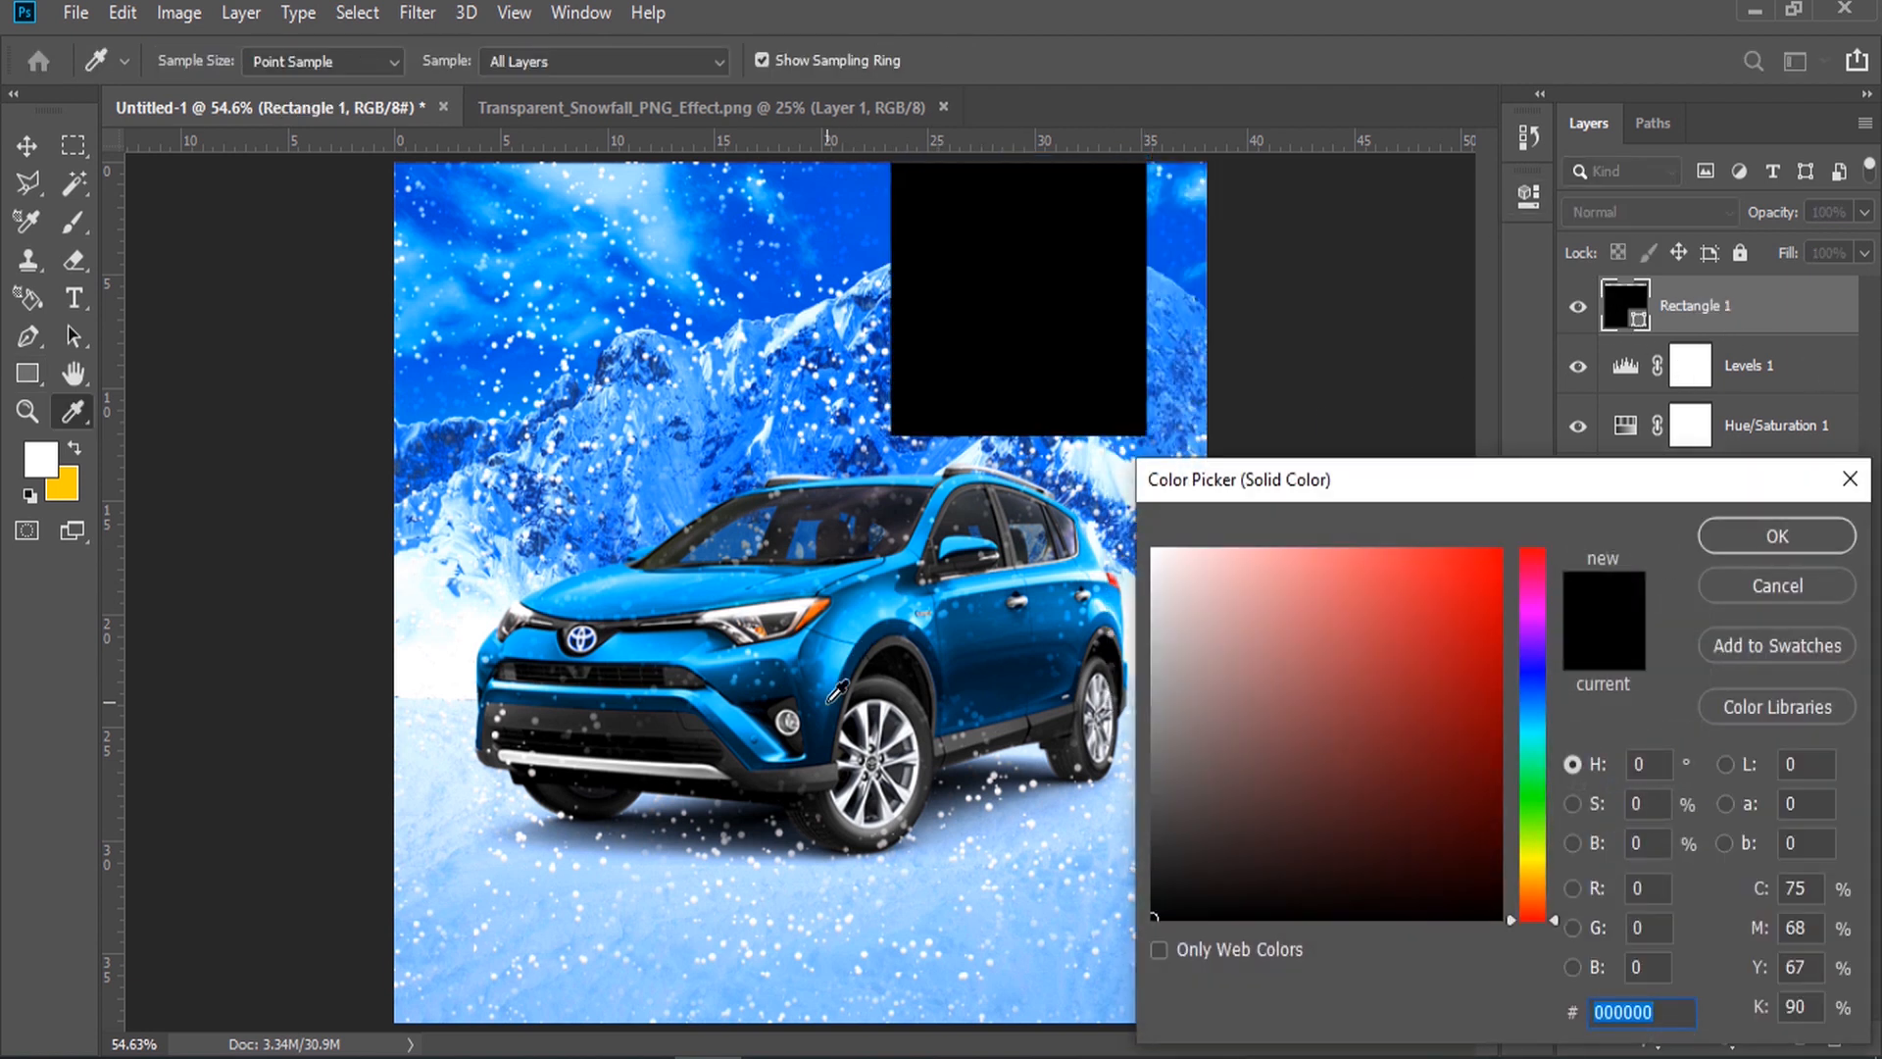
{"action": "left_click", "coordinate": [831, 697]}
{"action": "left_click", "coordinate": [1530, 684]}
{"action": "left_click", "coordinate": [1472, 630]}
{"action": "left_click", "coordinate": [1485, 673]}
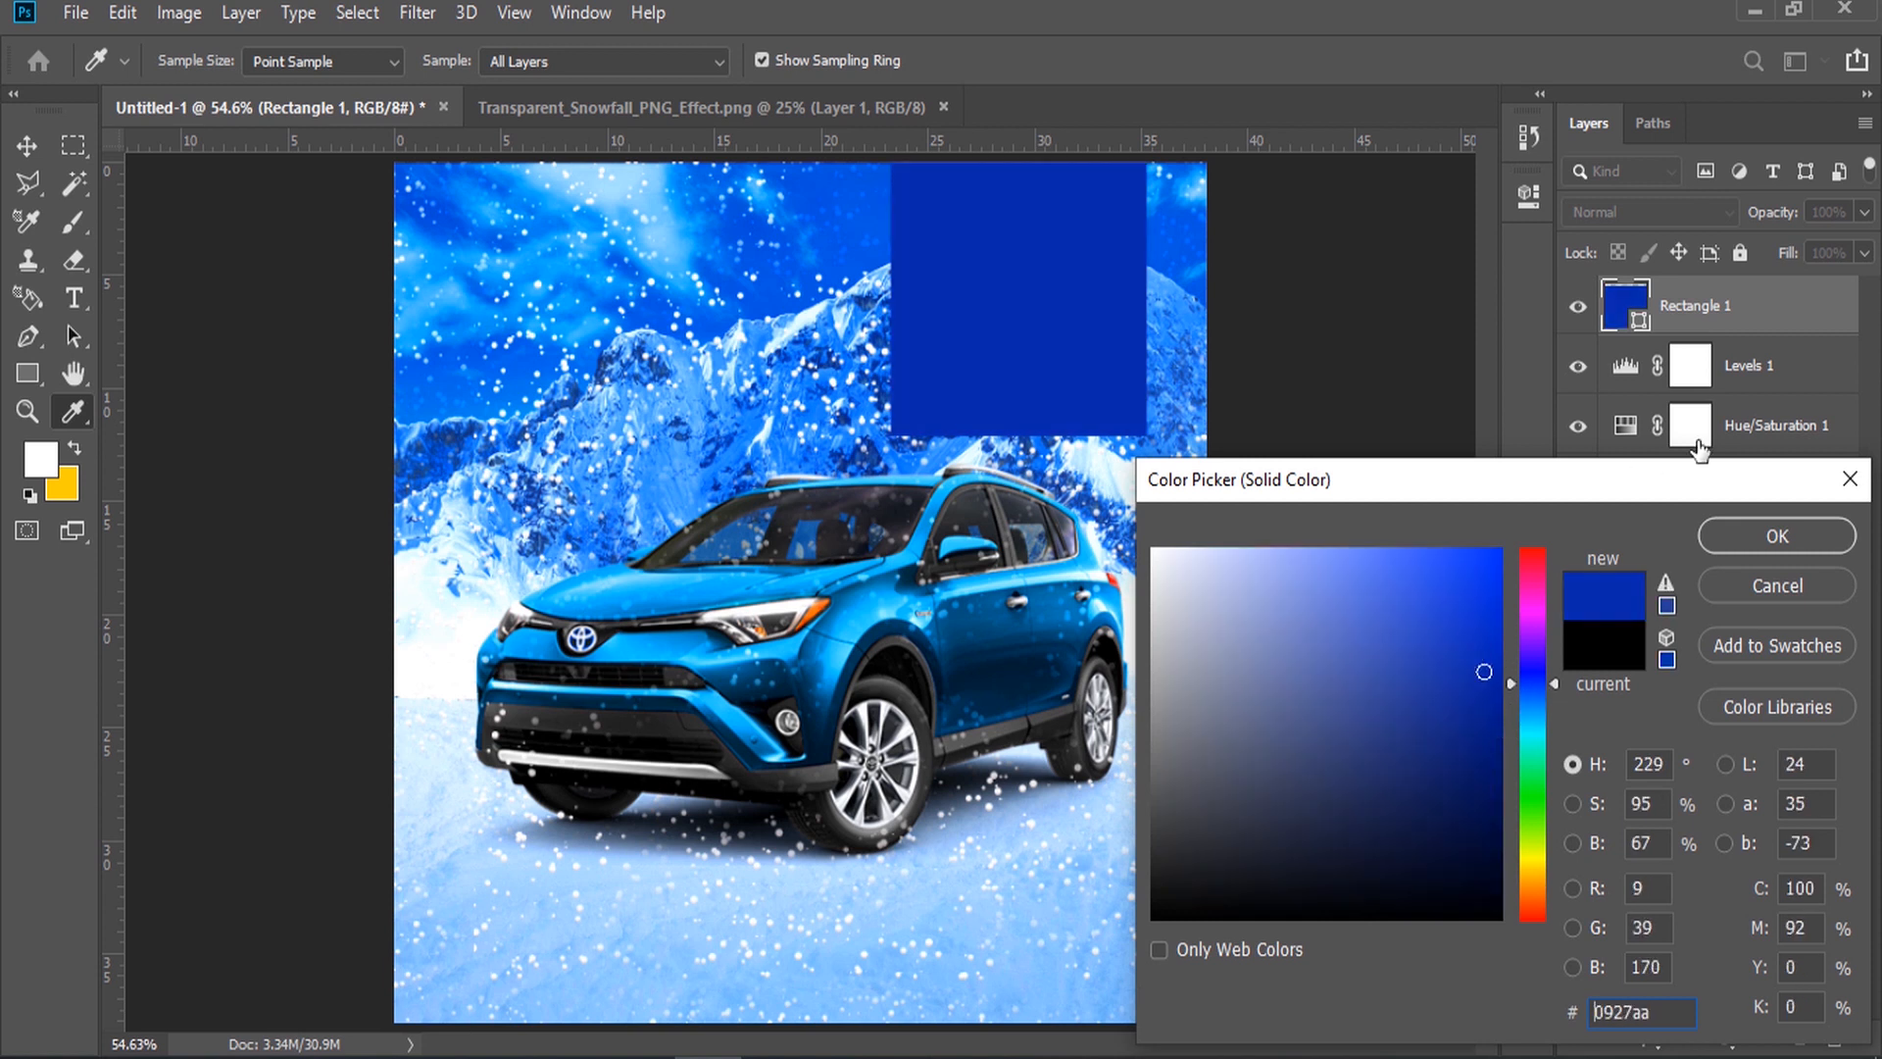
{"action": "left_click", "coordinate": [1725, 535]}
{"action": "key", "text": "v"}
{"action": "left_click_drag", "start_coordinate": [1067, 383], "coordinate": [1045, 327]}
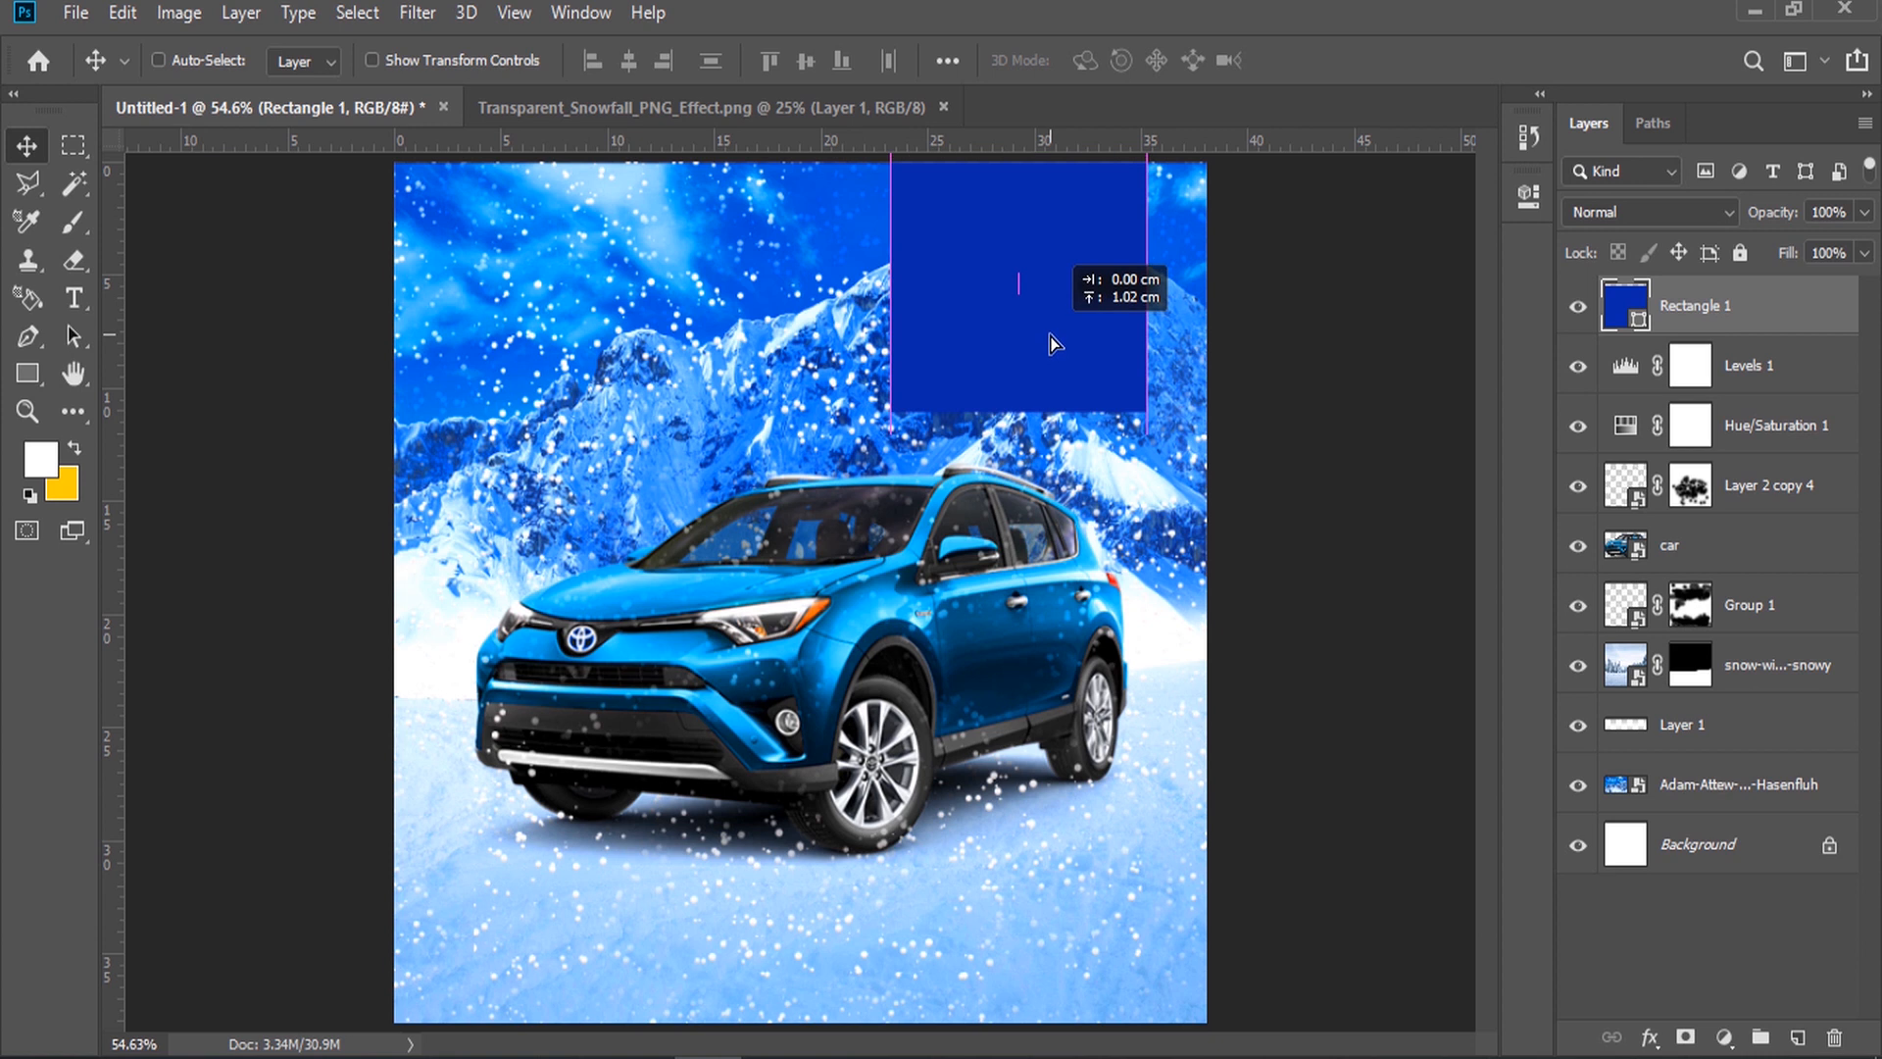
Step: Draw a diamond-checker custom shape inside the upper half of the blue rectangle
{"action": "left_click", "coordinate": [29, 377]}
{"action": "left_click", "coordinate": [151, 506]}
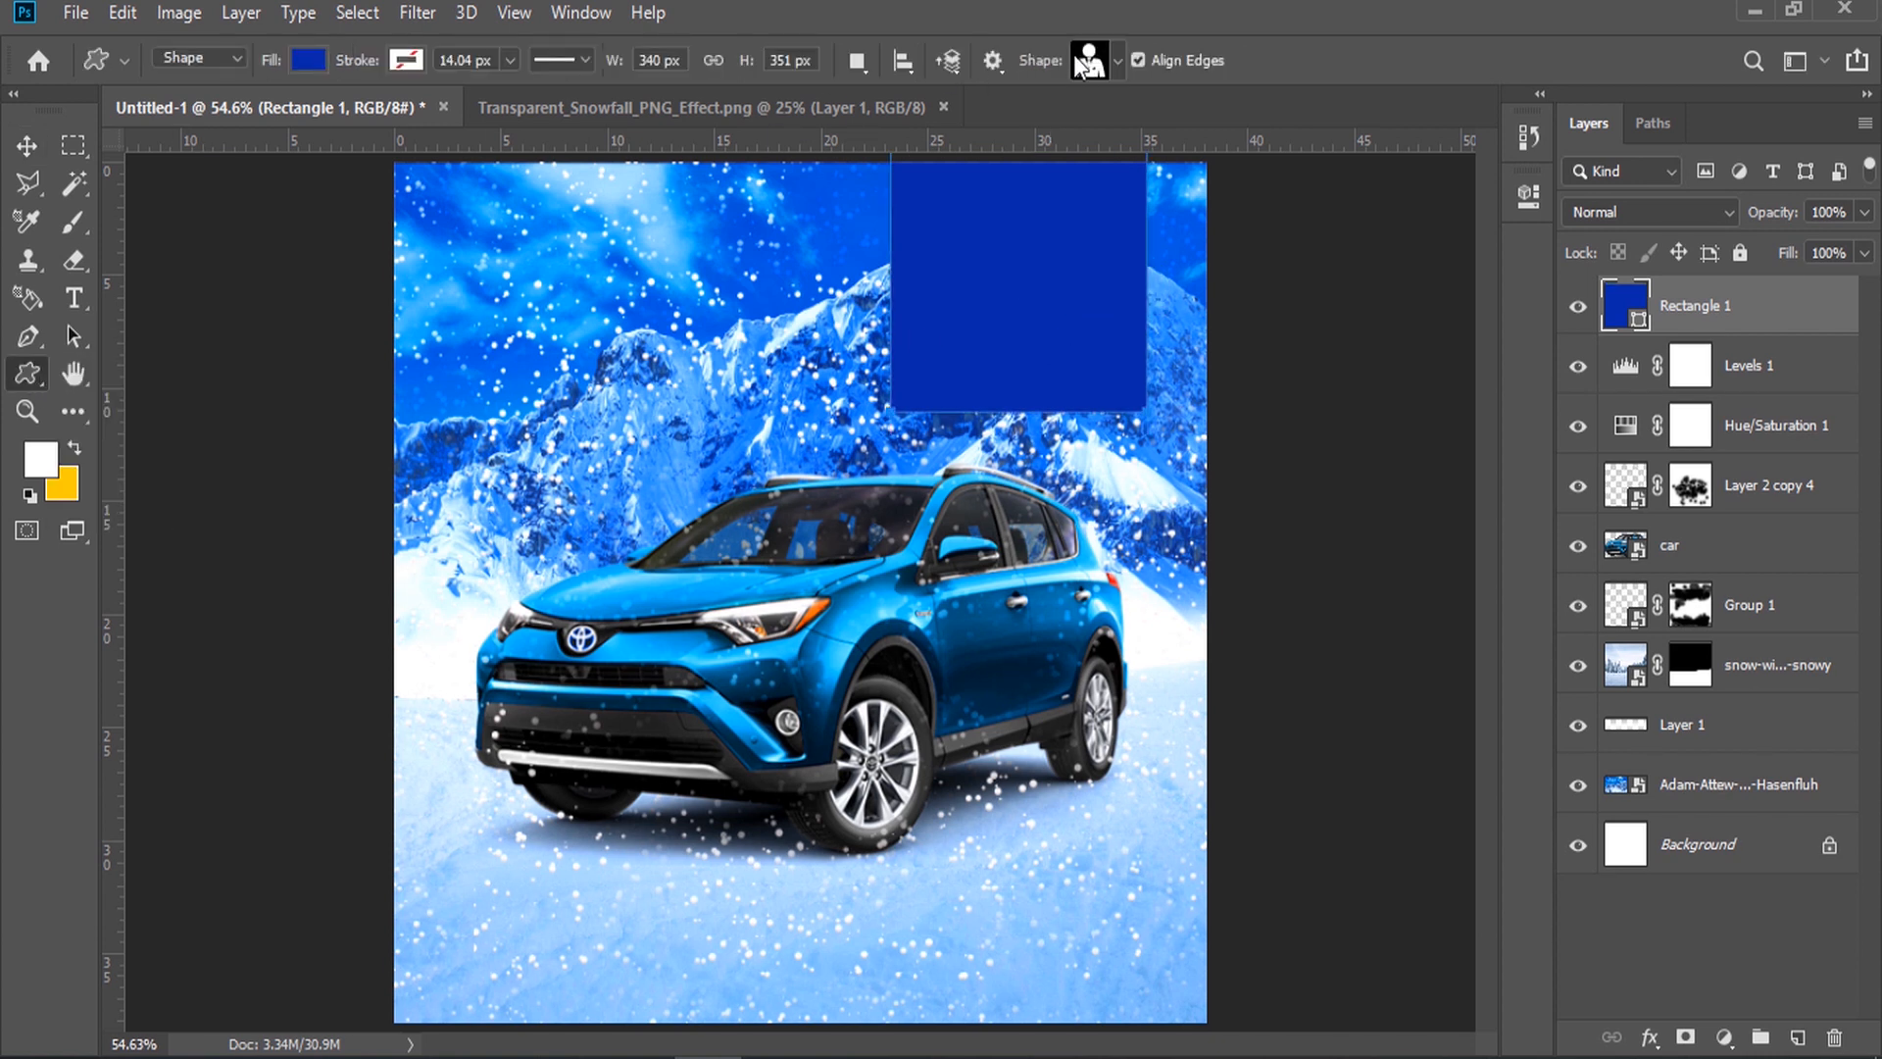
{"action": "left_click", "coordinate": [1078, 61]}
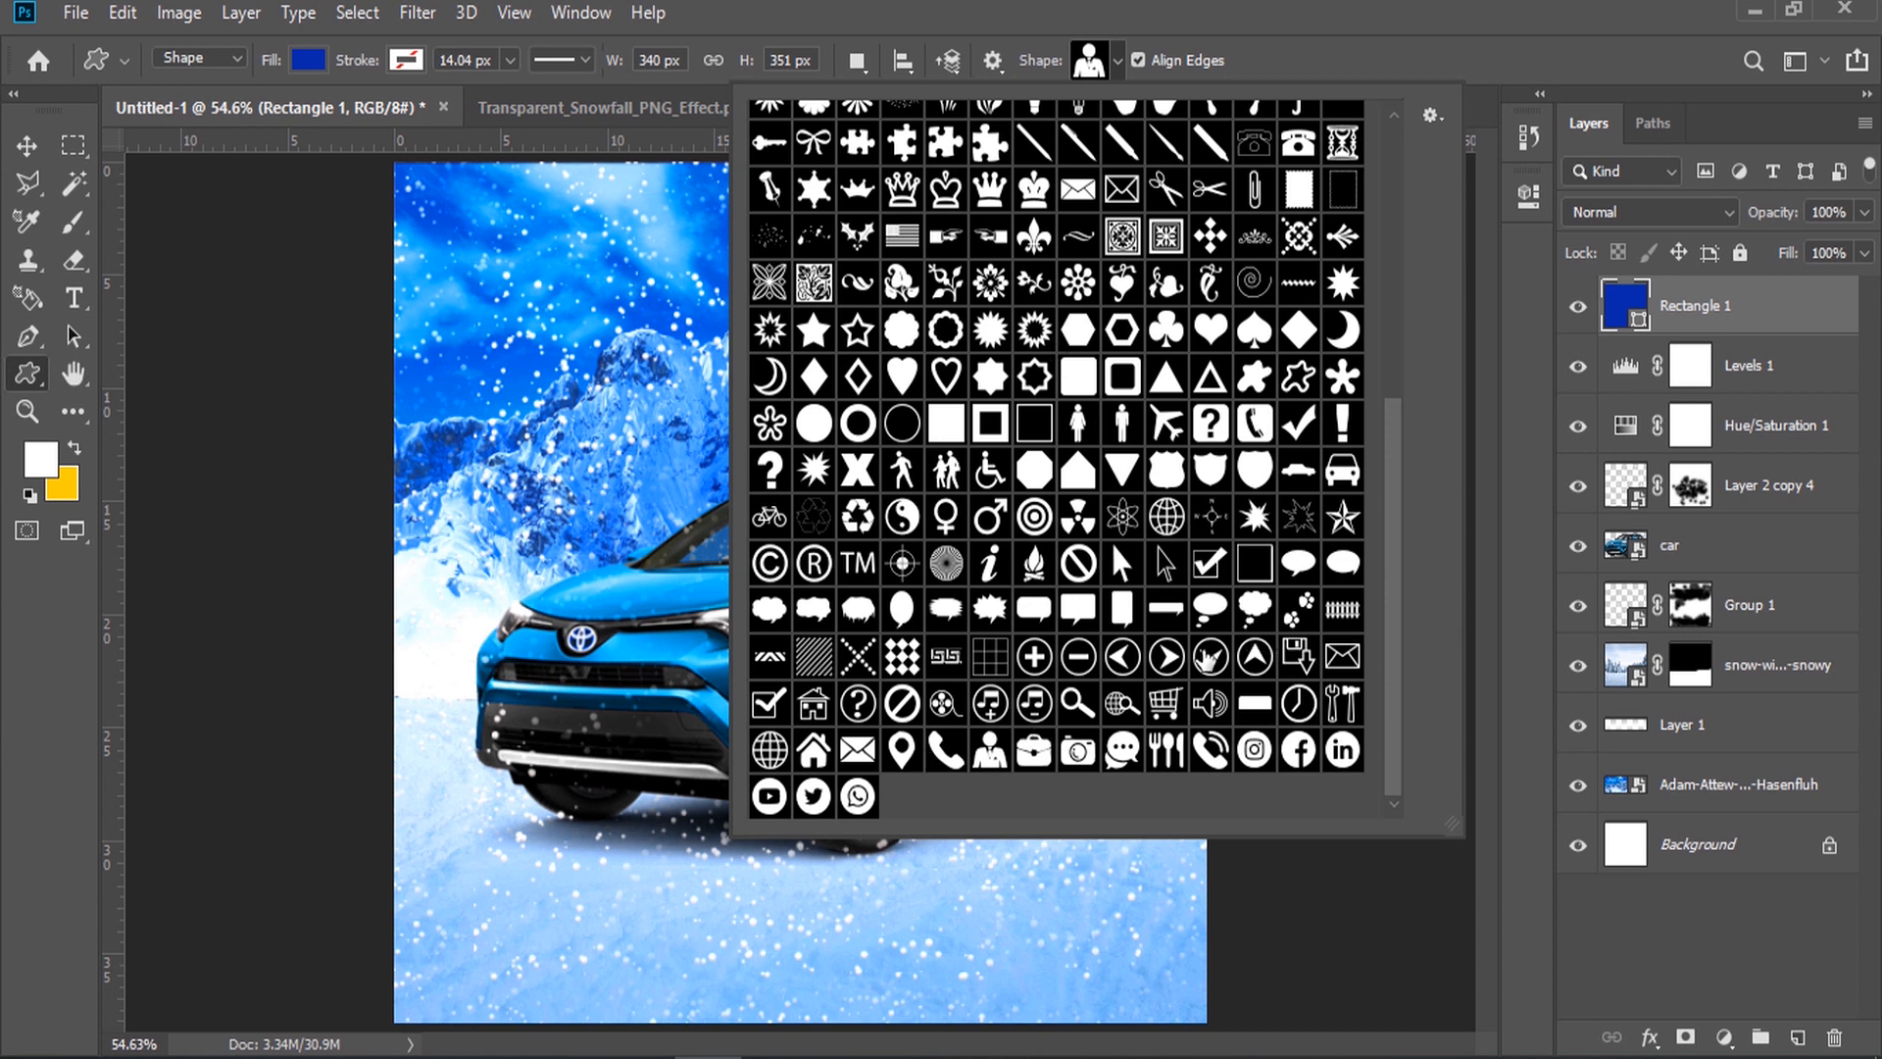
{"action": "left_click_drag", "start_coordinate": [1397, 660], "coordinate": [1425, 338]}
{"action": "left_click", "coordinate": [1155, 172]}
{"action": "left_click", "coordinate": [1240, 8]}
{"action": "left_click_drag", "start_coordinate": [974, 222], "coordinate": [1074, 320]}
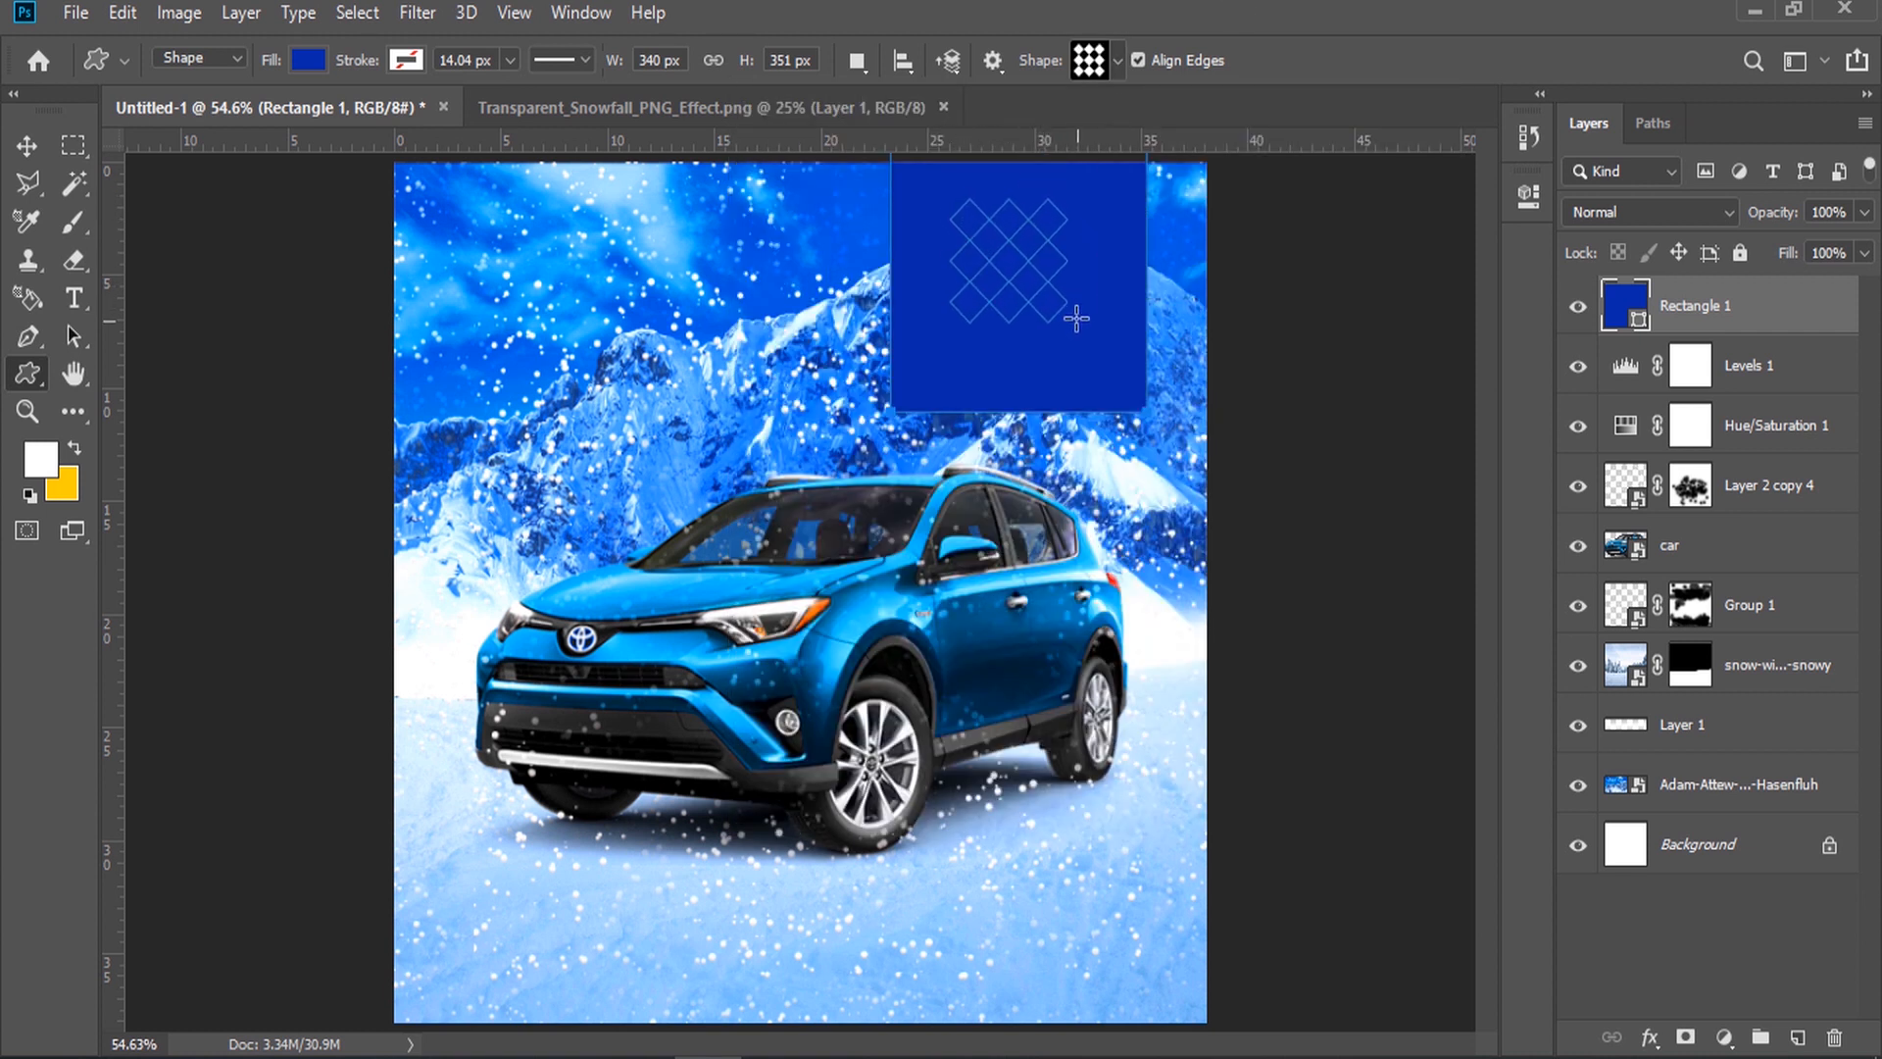
Step: Fill the diamond-checker shape with white ffffff and nudge it to the horizontal centre of the blue rectangle
{"action": "double_click", "coordinate": [1626, 306]}
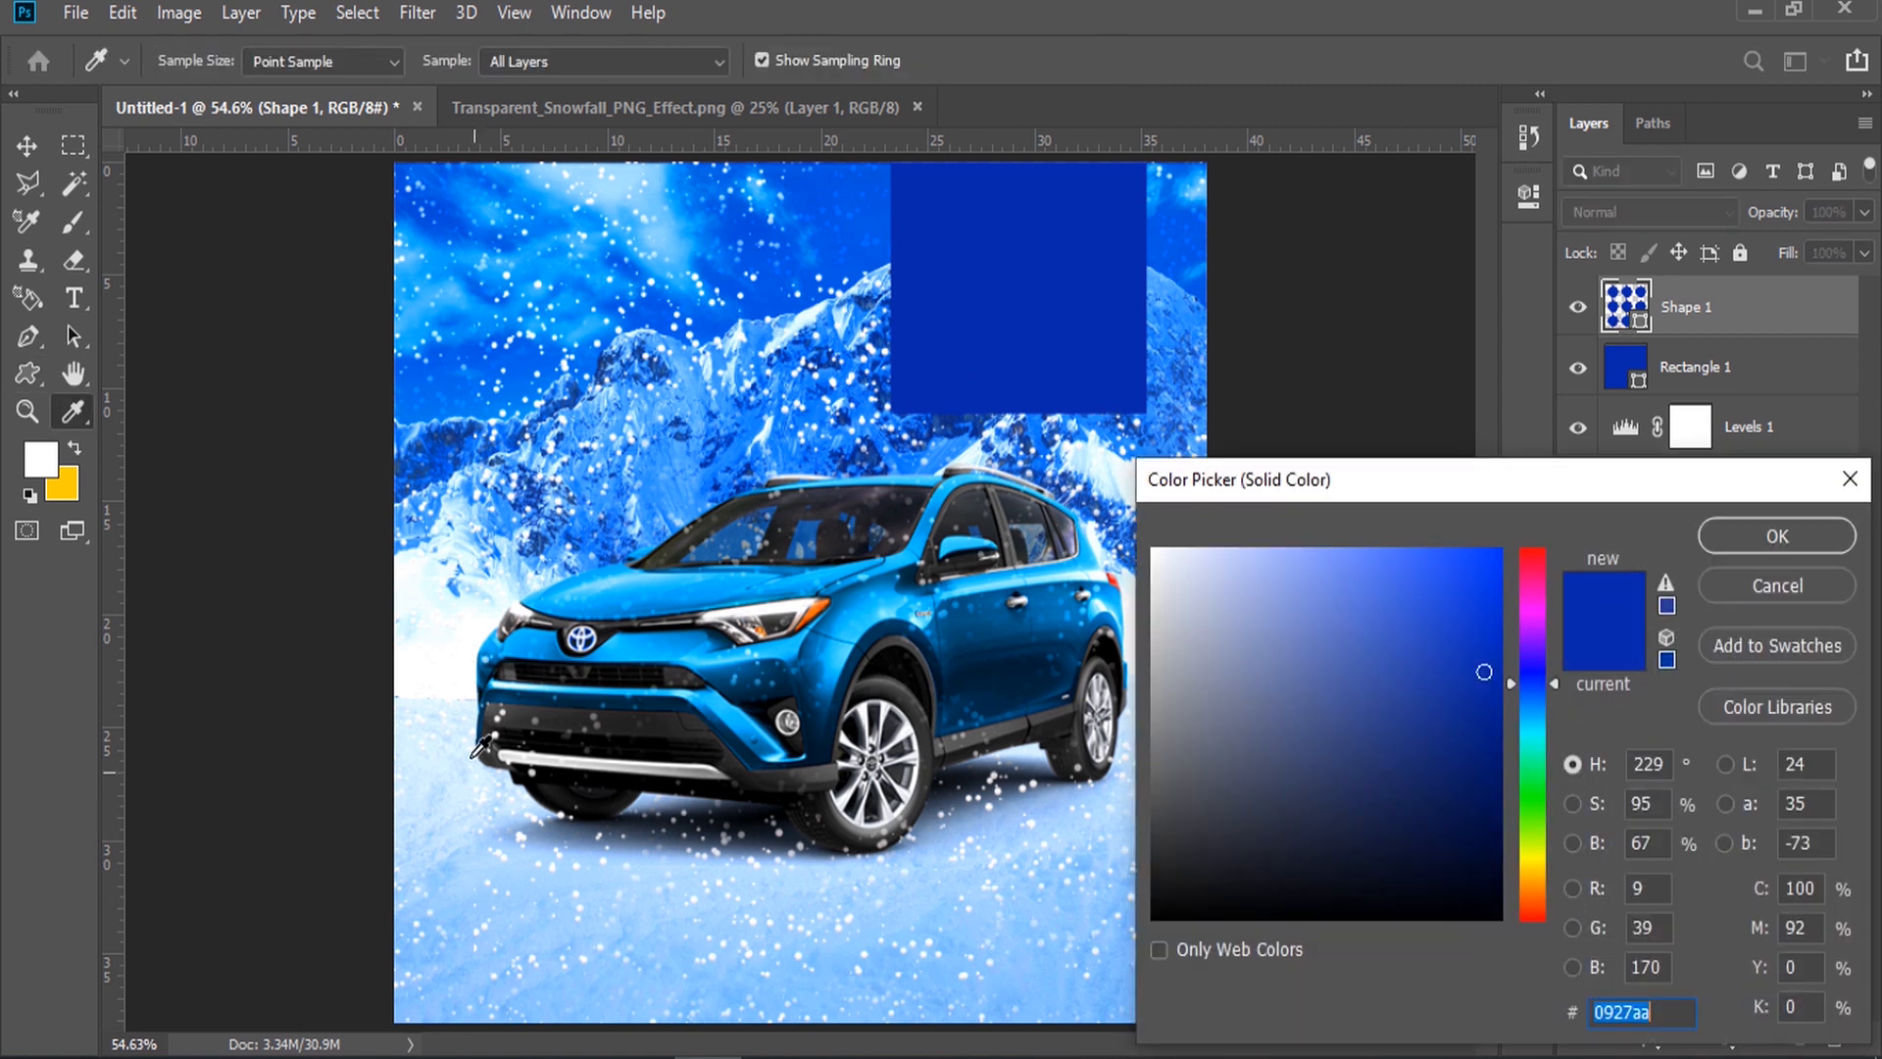
{"action": "left_click", "coordinate": [417, 673]}
{"action": "left_click", "coordinate": [1778, 536]}
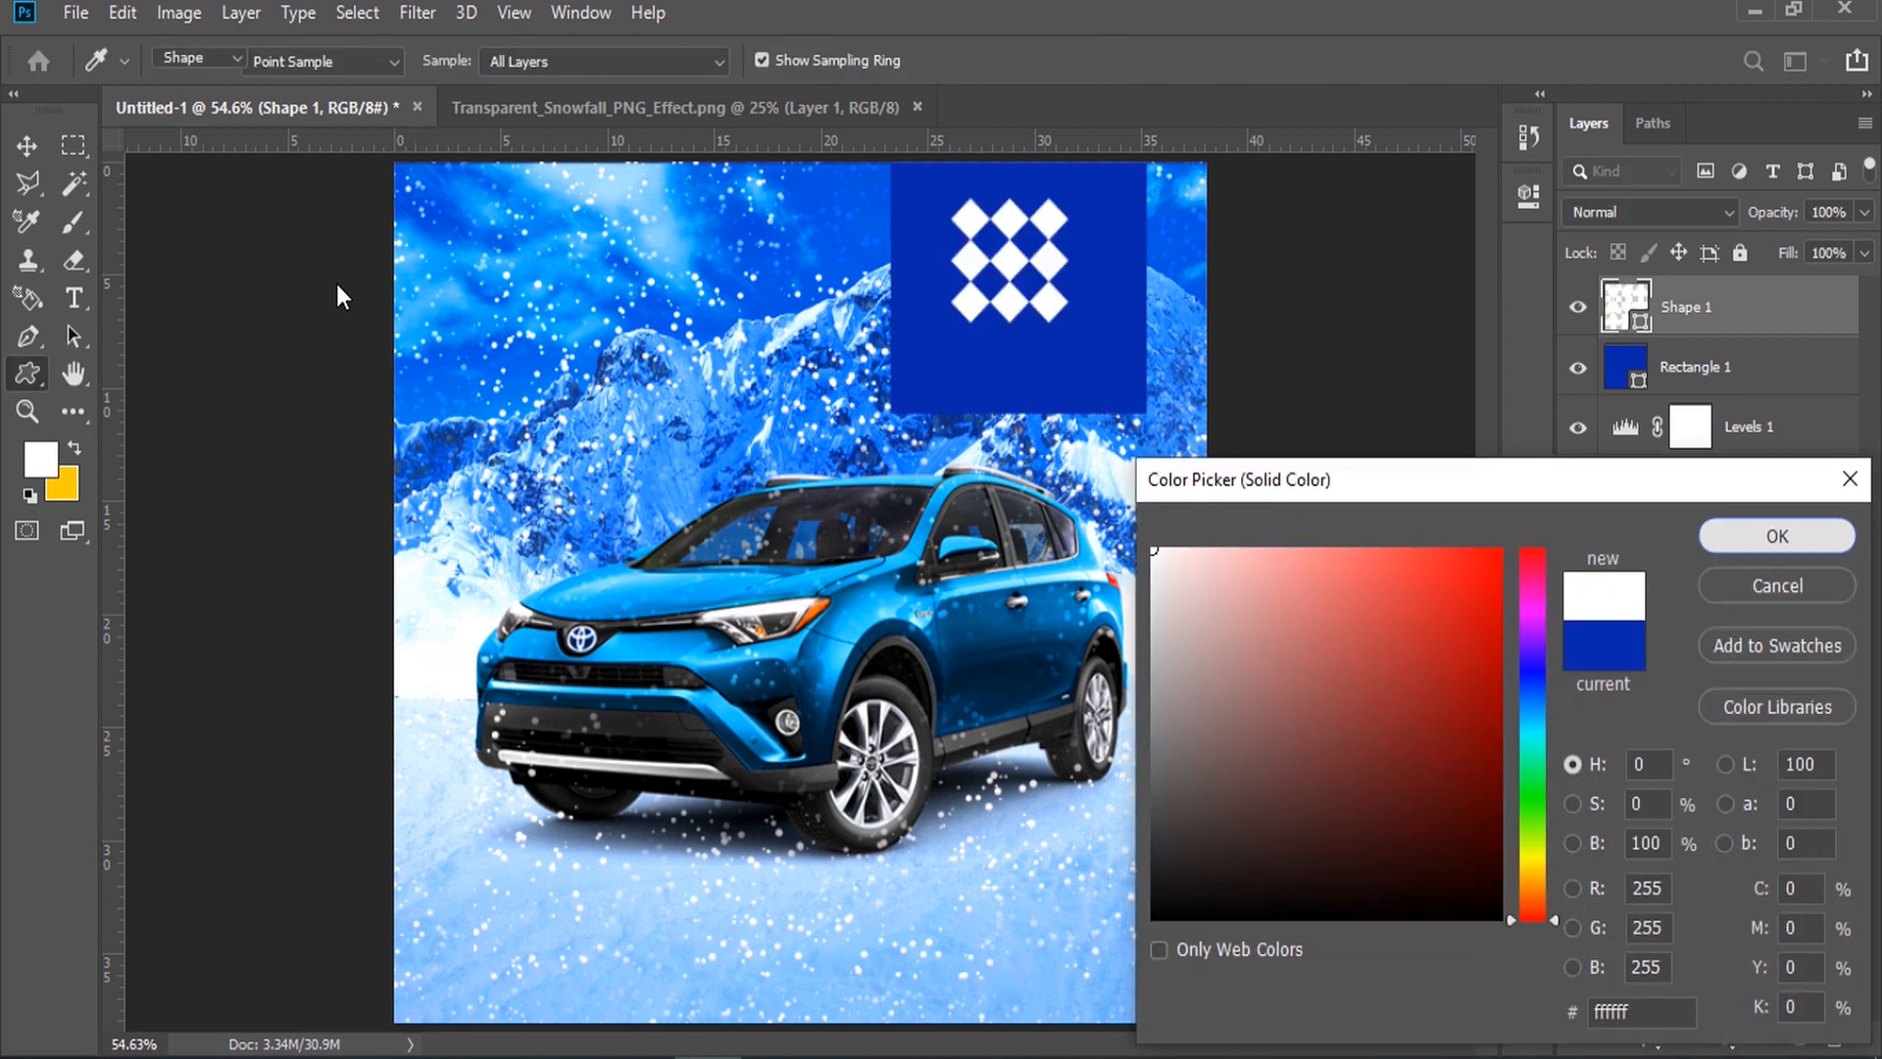
{"action": "key", "text": "v"}
{"action": "left_click_drag", "start_coordinate": [1027, 305], "coordinate": [1037, 299]}
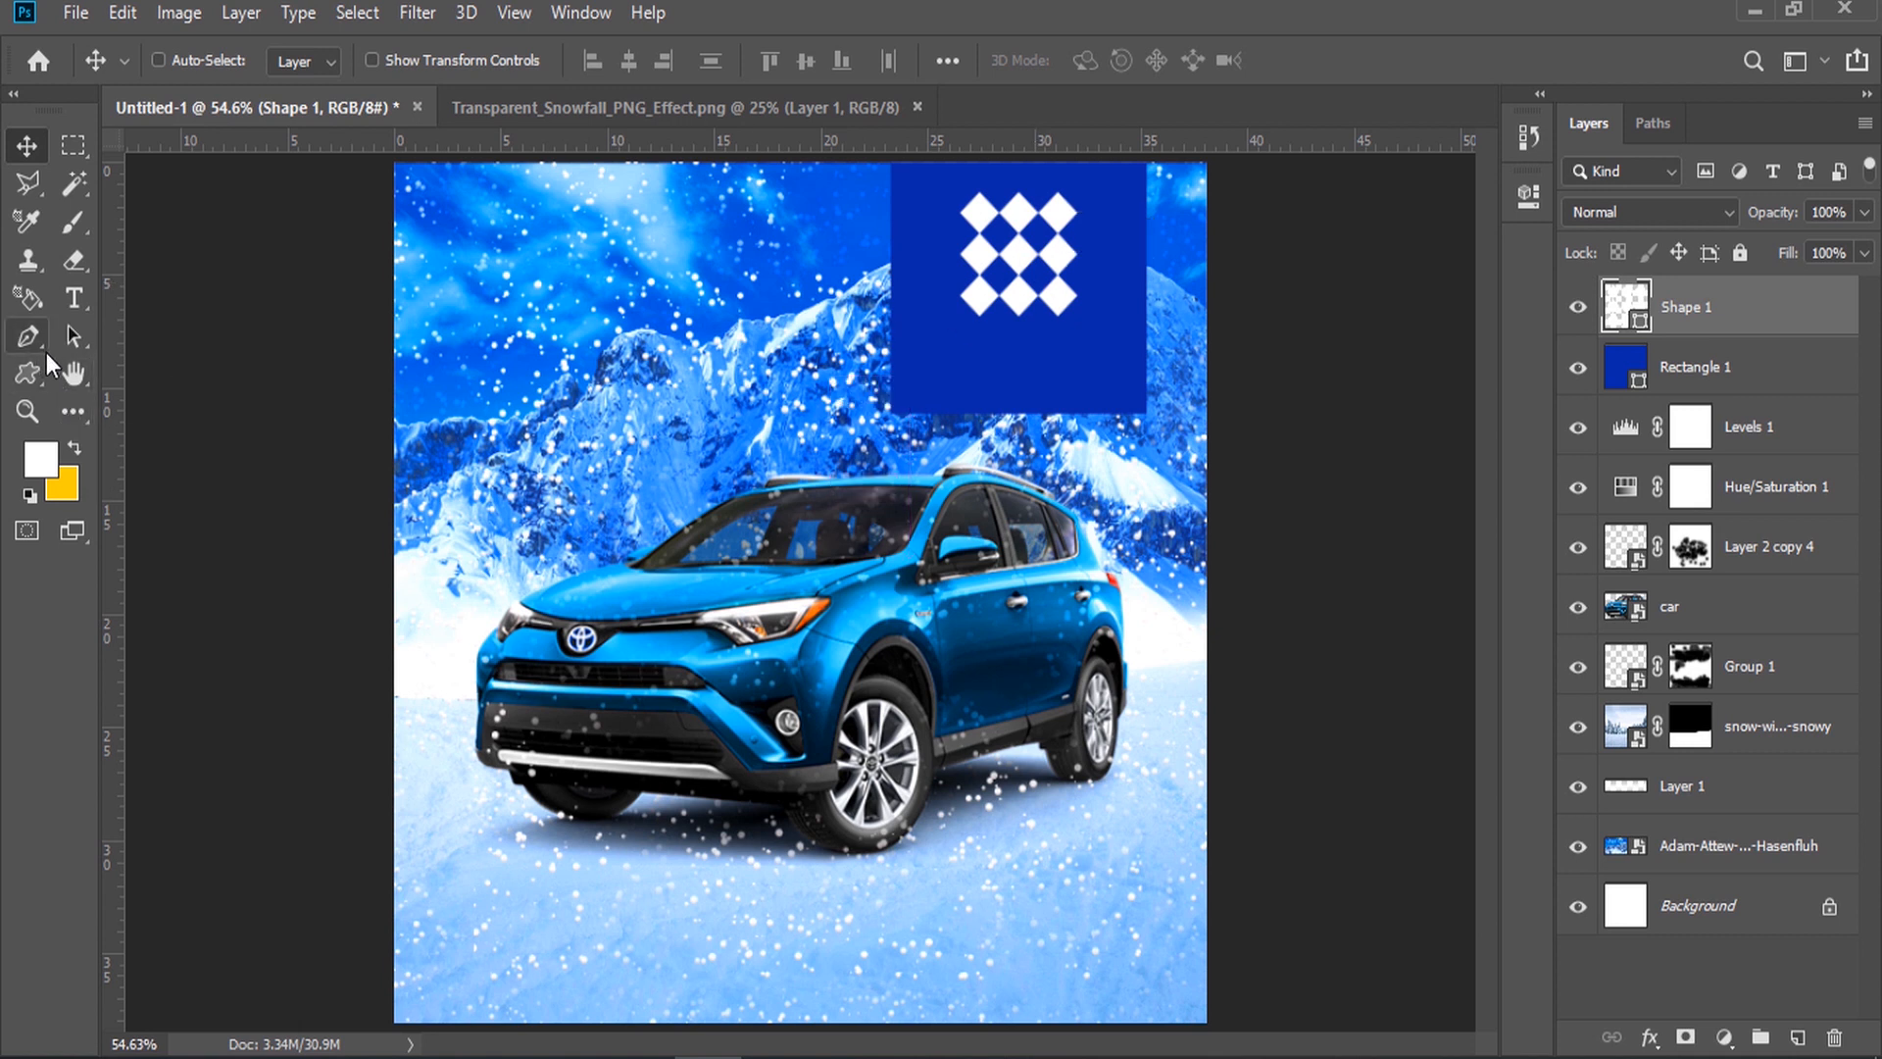
Step: Add the white text LOGO HERE in Myriad Arabic Regular at 53.88 pt below the diamond-checker shape on the blue rectangle
{"action": "left_click", "coordinate": [26, 411]}
{"action": "left_click", "coordinate": [1014, 391]}
{"action": "left_click", "coordinate": [1086, 505]}
{"action": "scroll", "coordinate": [1086, 505], "scroll_direction": "up", "scroll_amount": 3}
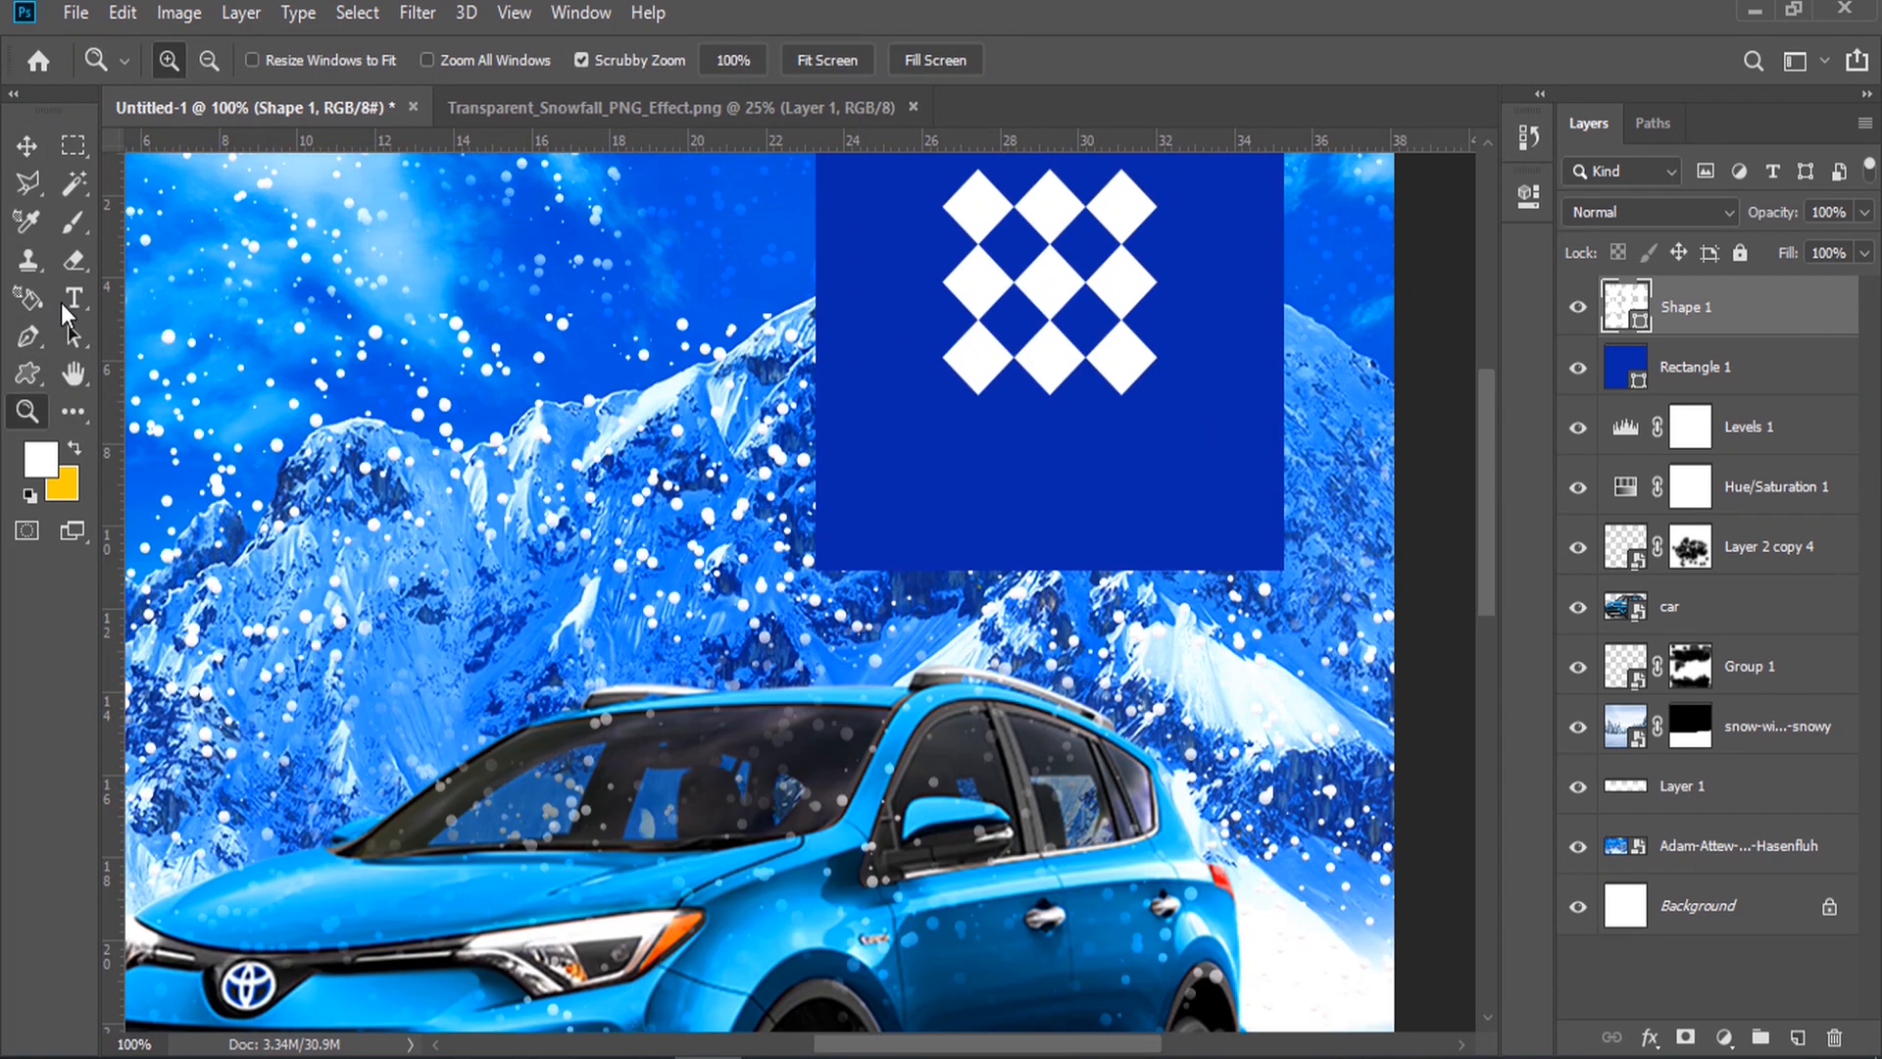
{"action": "left_click", "coordinate": [74, 297]}
{"action": "left_click", "coordinate": [932, 462]}
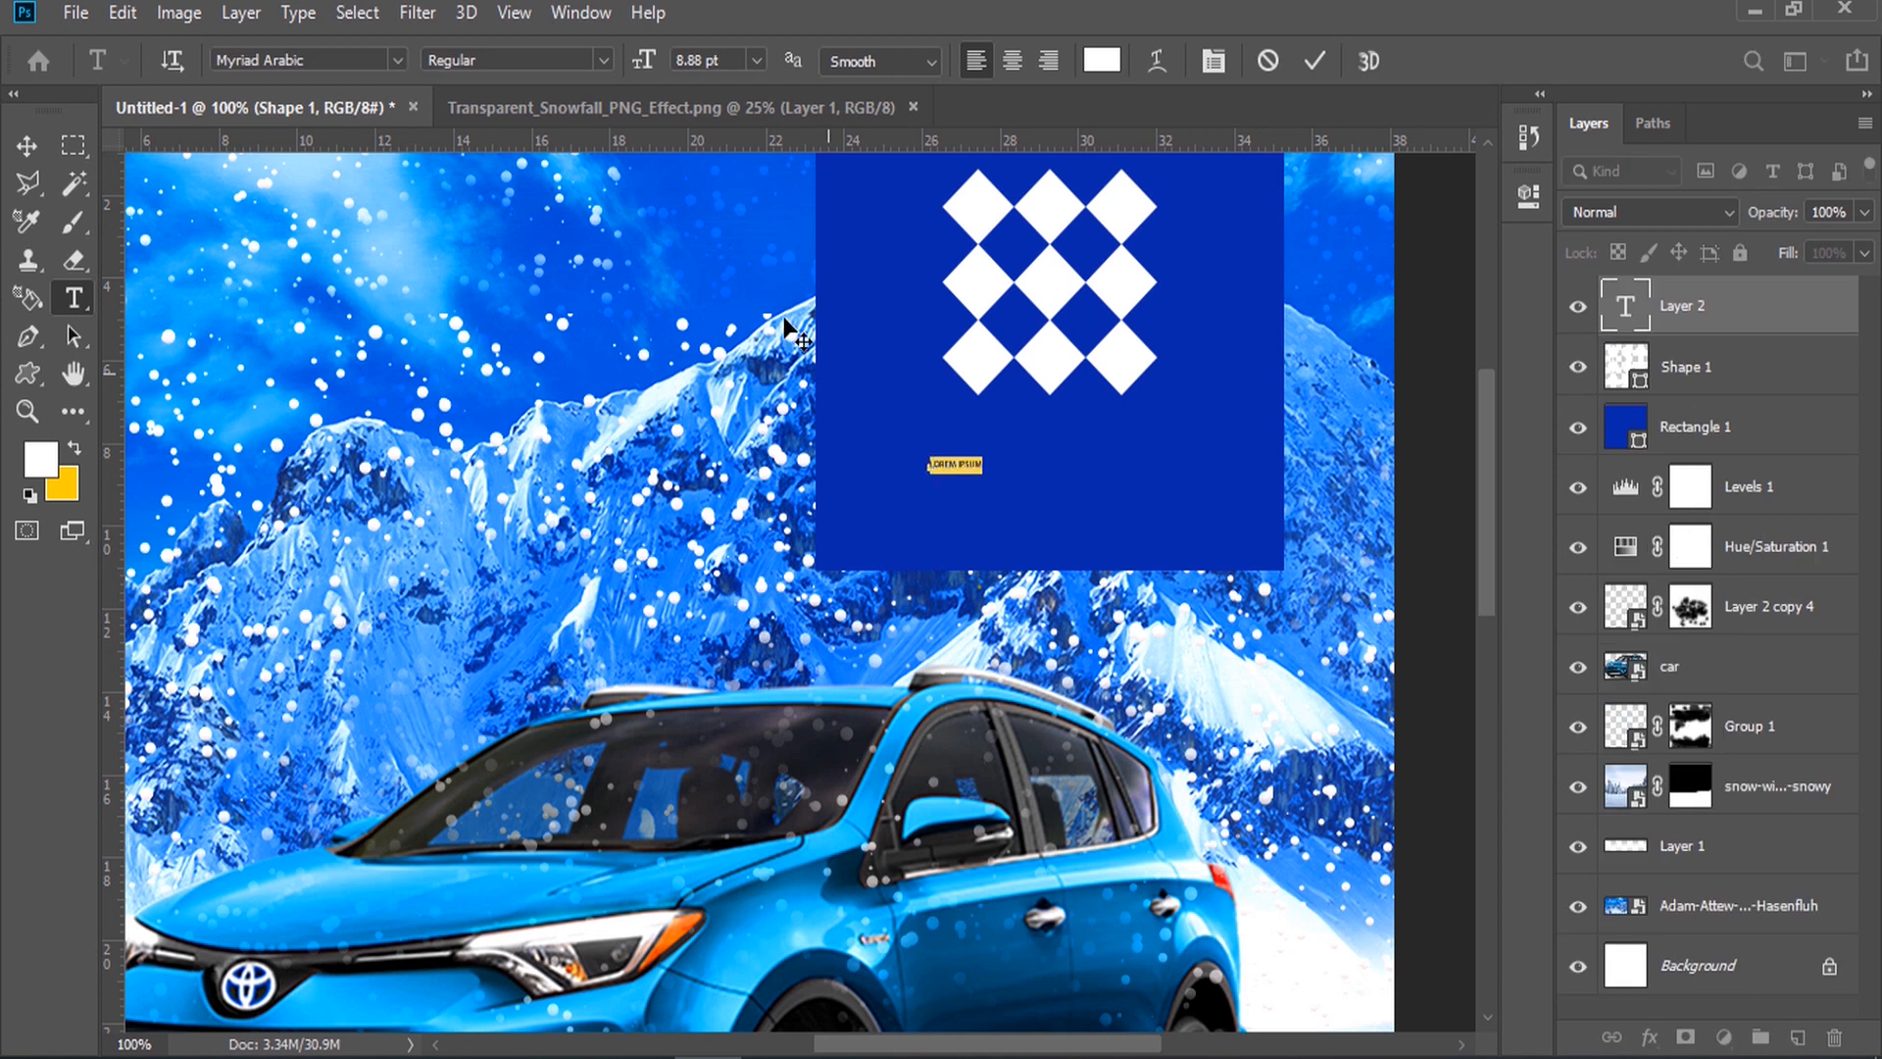
{"action": "left_click_drag", "start_coordinate": [659, 67], "coordinate": [706, 65]}
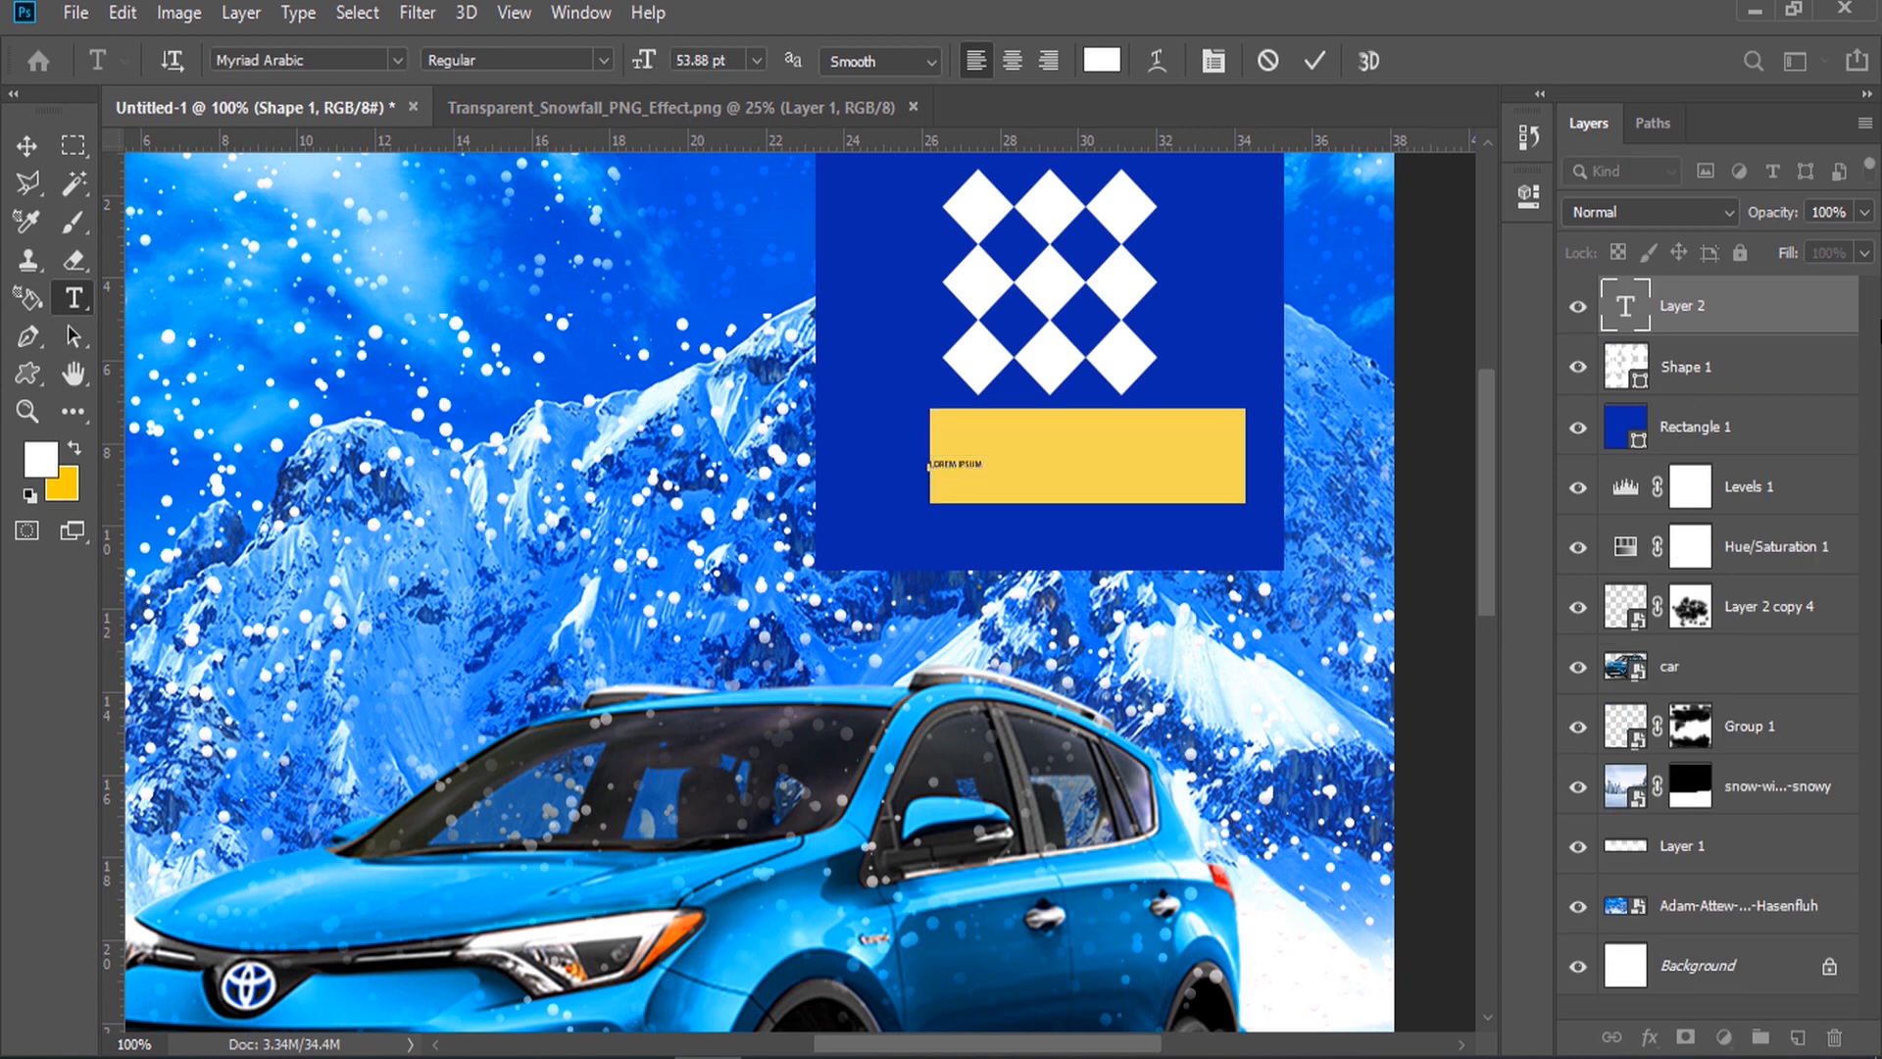
{"action": "type", "text": "LOGO HERE"}
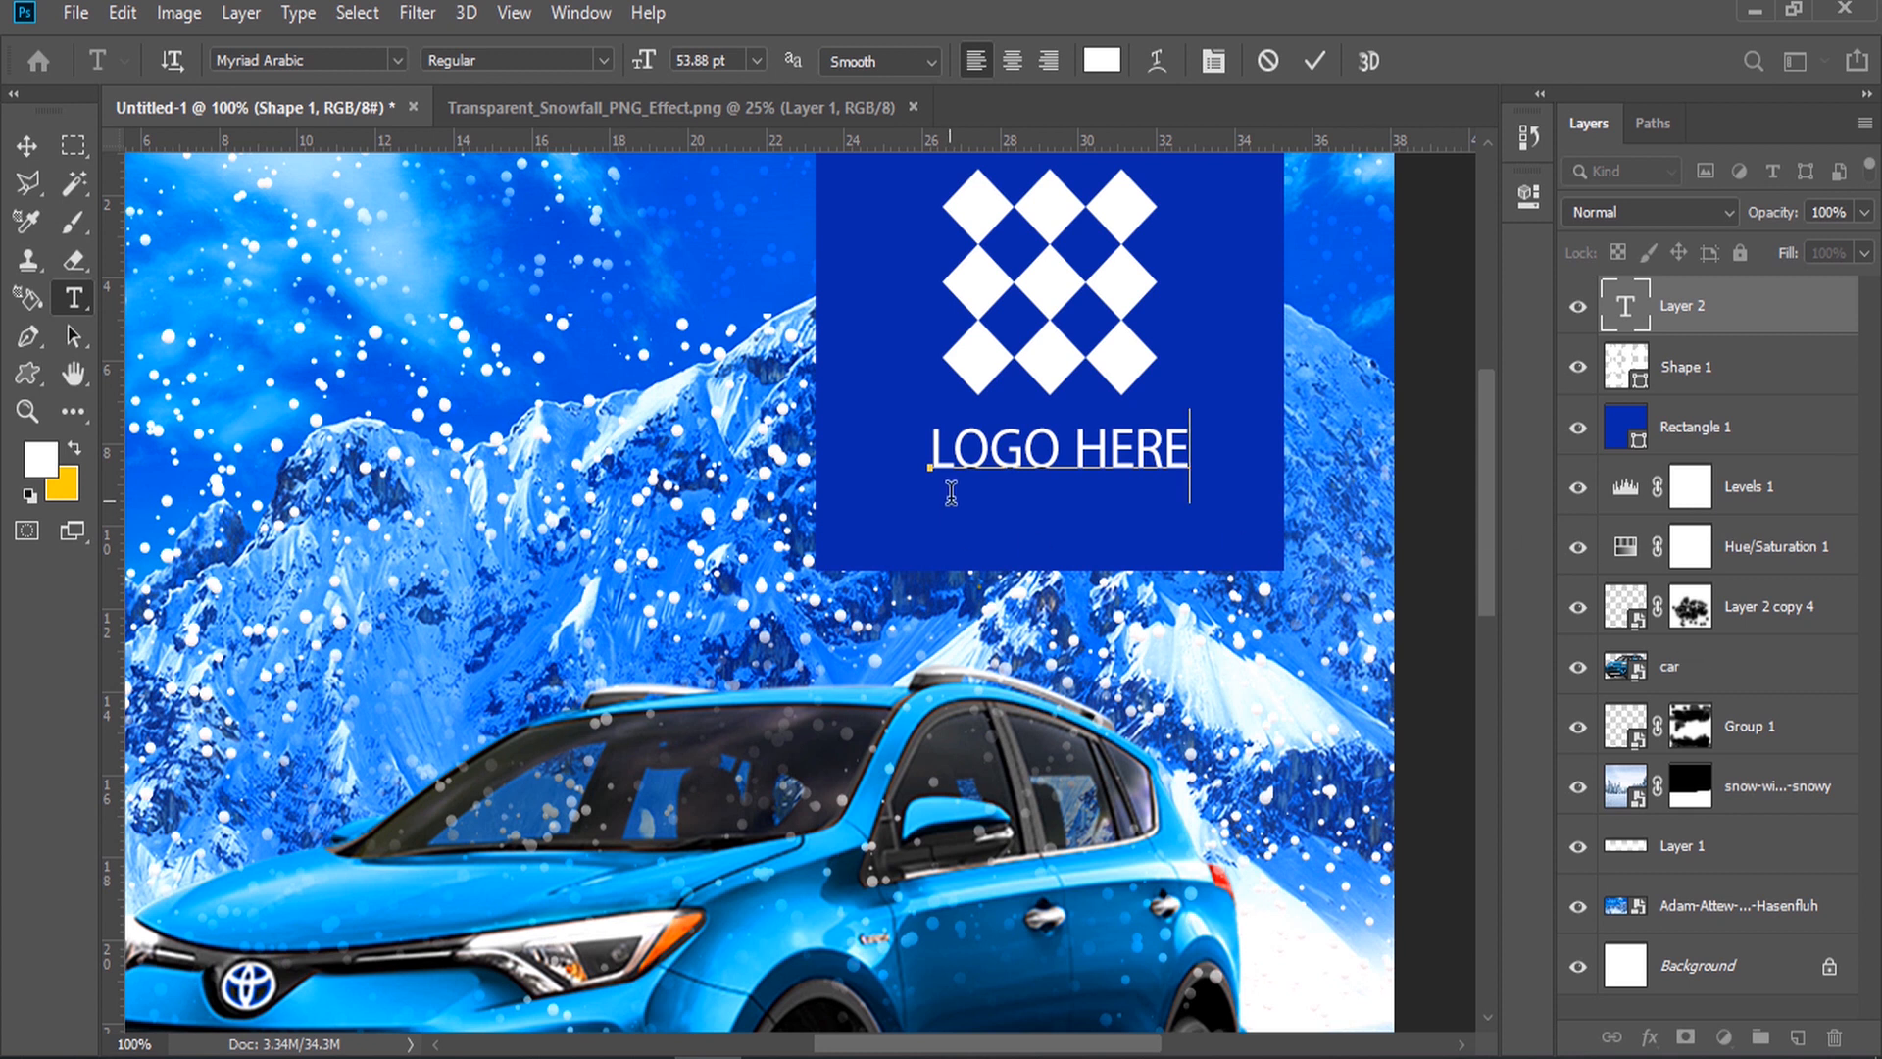
Step: Make the LOGO HERE text Bold at 62.88 pt and move it to the horizontal centre beneath the checker shape
{"action": "triple_click", "coordinate": [998, 450]}
{"action": "left_click", "coordinate": [603, 60]}
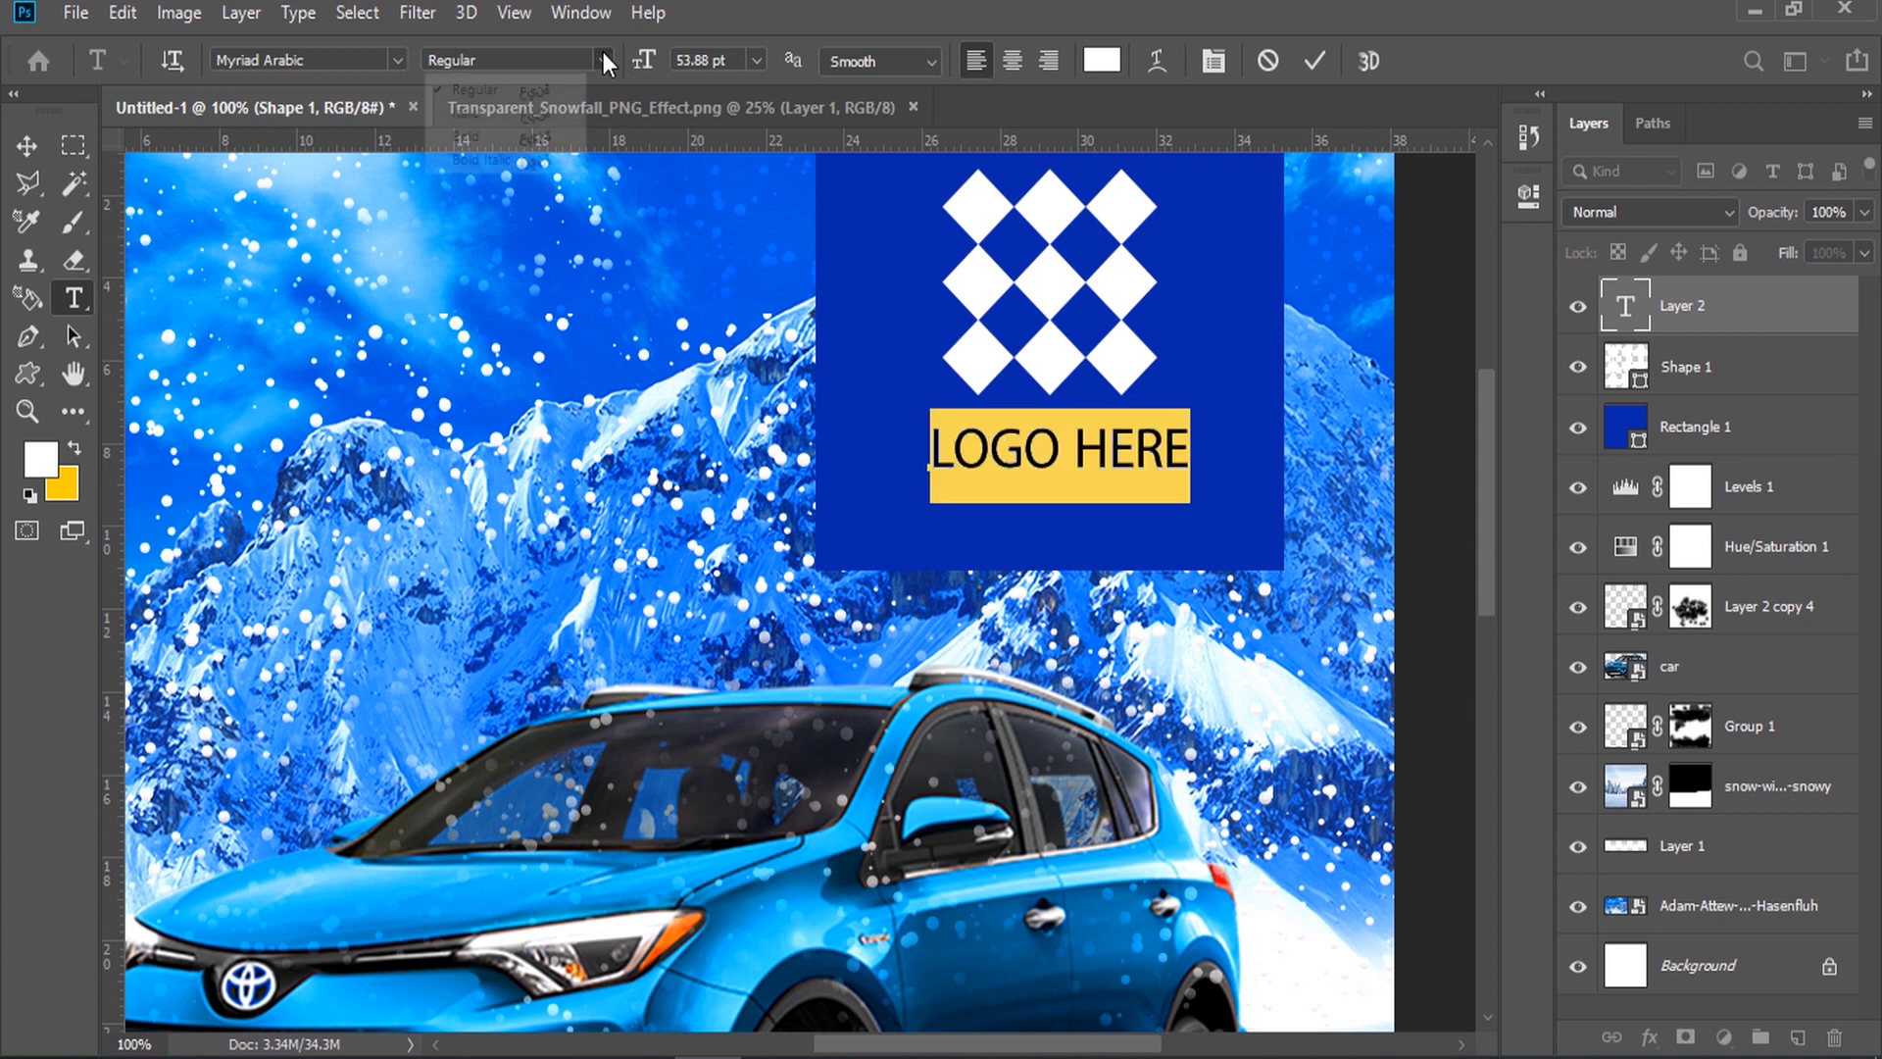
{"action": "left_click", "coordinate": [461, 118]}
{"action": "left_click_drag", "start_coordinate": [635, 65], "coordinate": [651, 64]}
{"action": "left_click", "coordinate": [26, 145]}
{"action": "mouse_move", "coordinate": [1149, 466]}
{"action": "left_mouse_down"}
{"action": "mouse_move", "coordinate": [1112, 468]}
{"action": "mouse_move", "coordinate": [1114, 449]}
{"action": "mouse_move", "coordinate": [1113, 467]}
{"action": "left_mouse_up"}
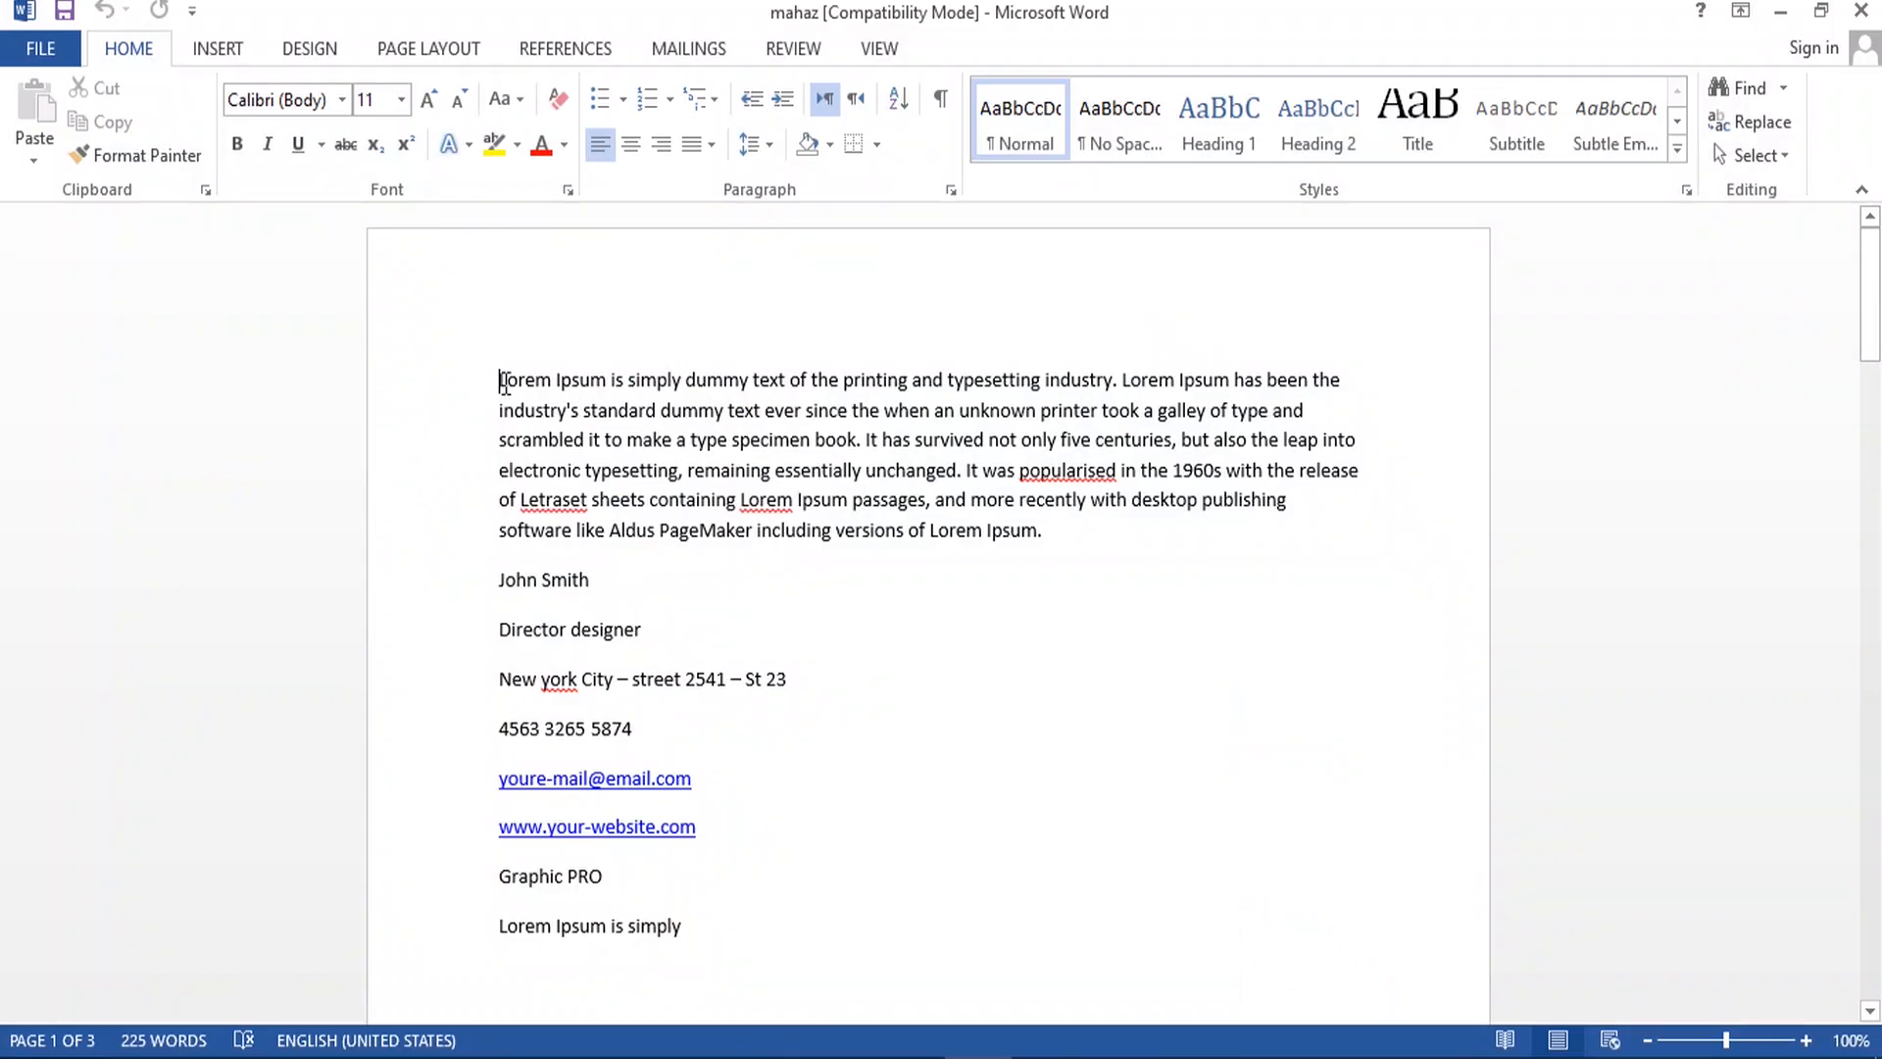
Step: Copy the phrase "Lorem Ipsum is simply" from the Word document and start a new text object below LOGO HERE in Photoshop
{"action": "left_click_drag", "start_coordinate": [503, 380], "coordinate": [639, 367]}
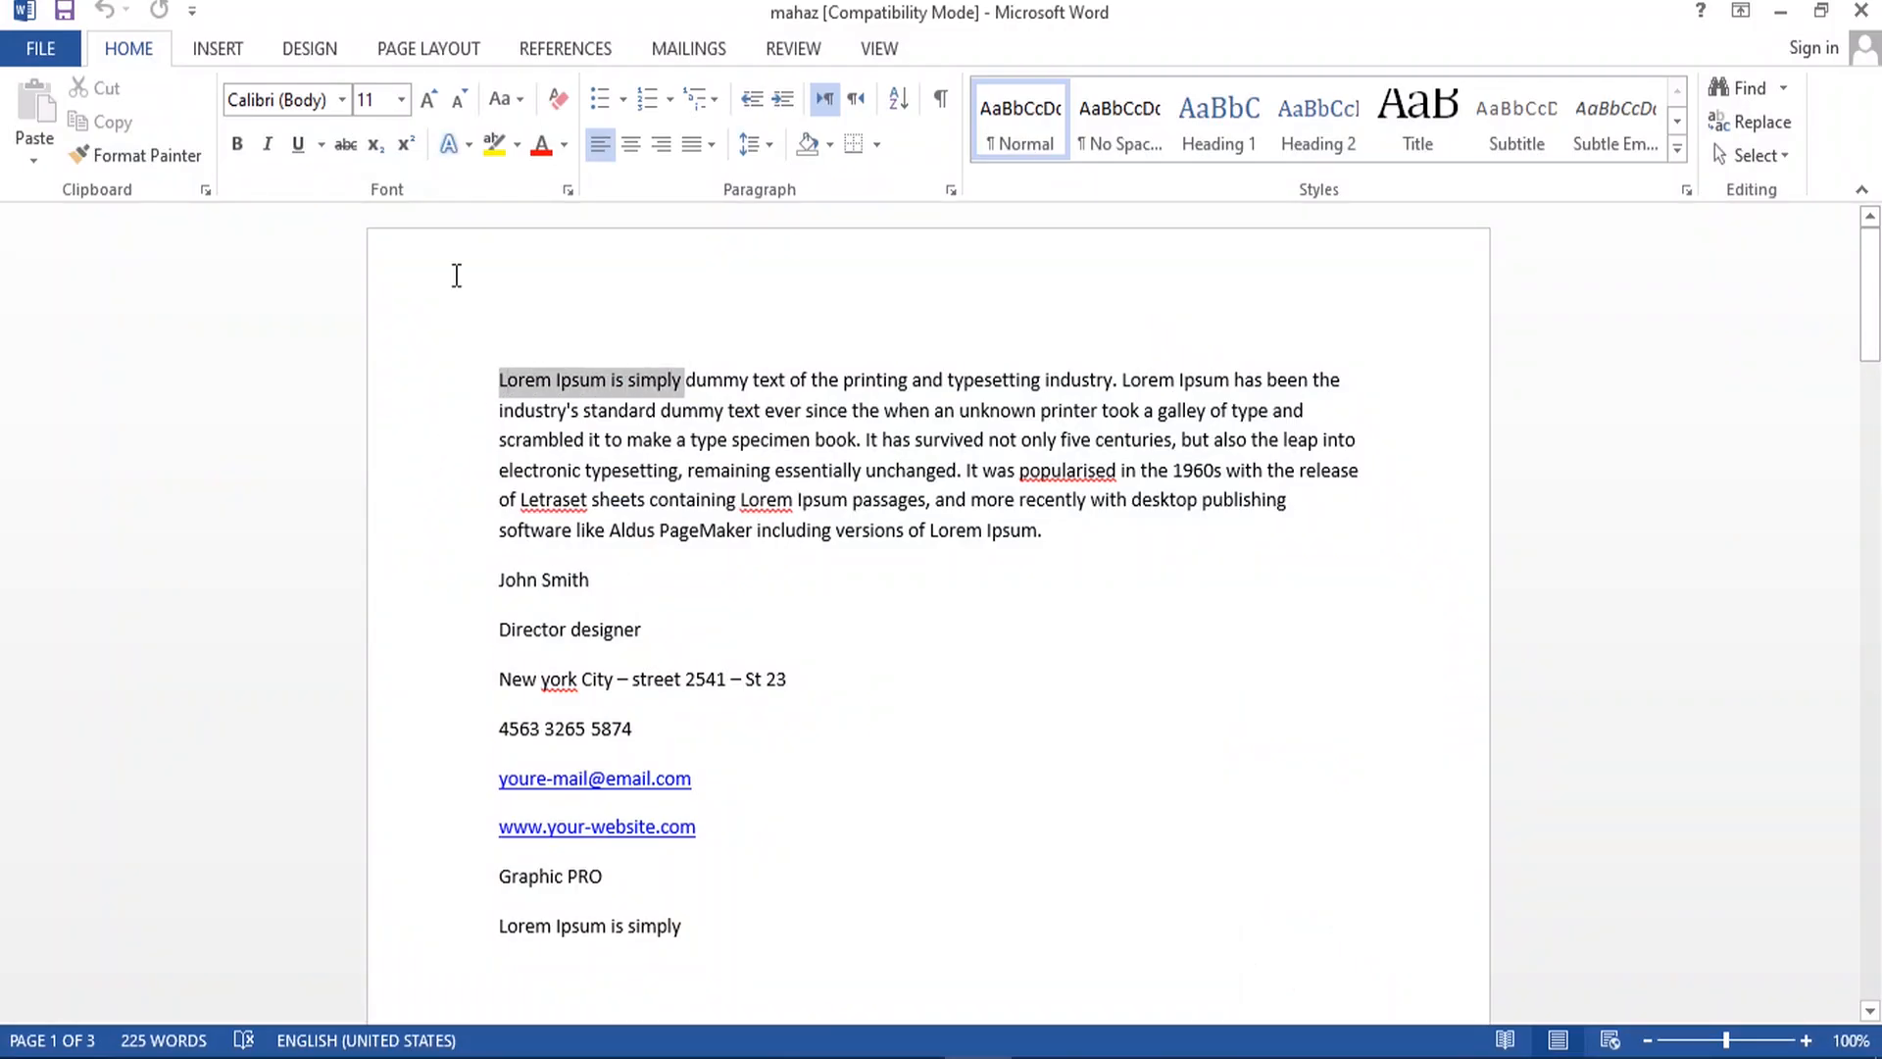
{"action": "left_click", "coordinate": [102, 121]}
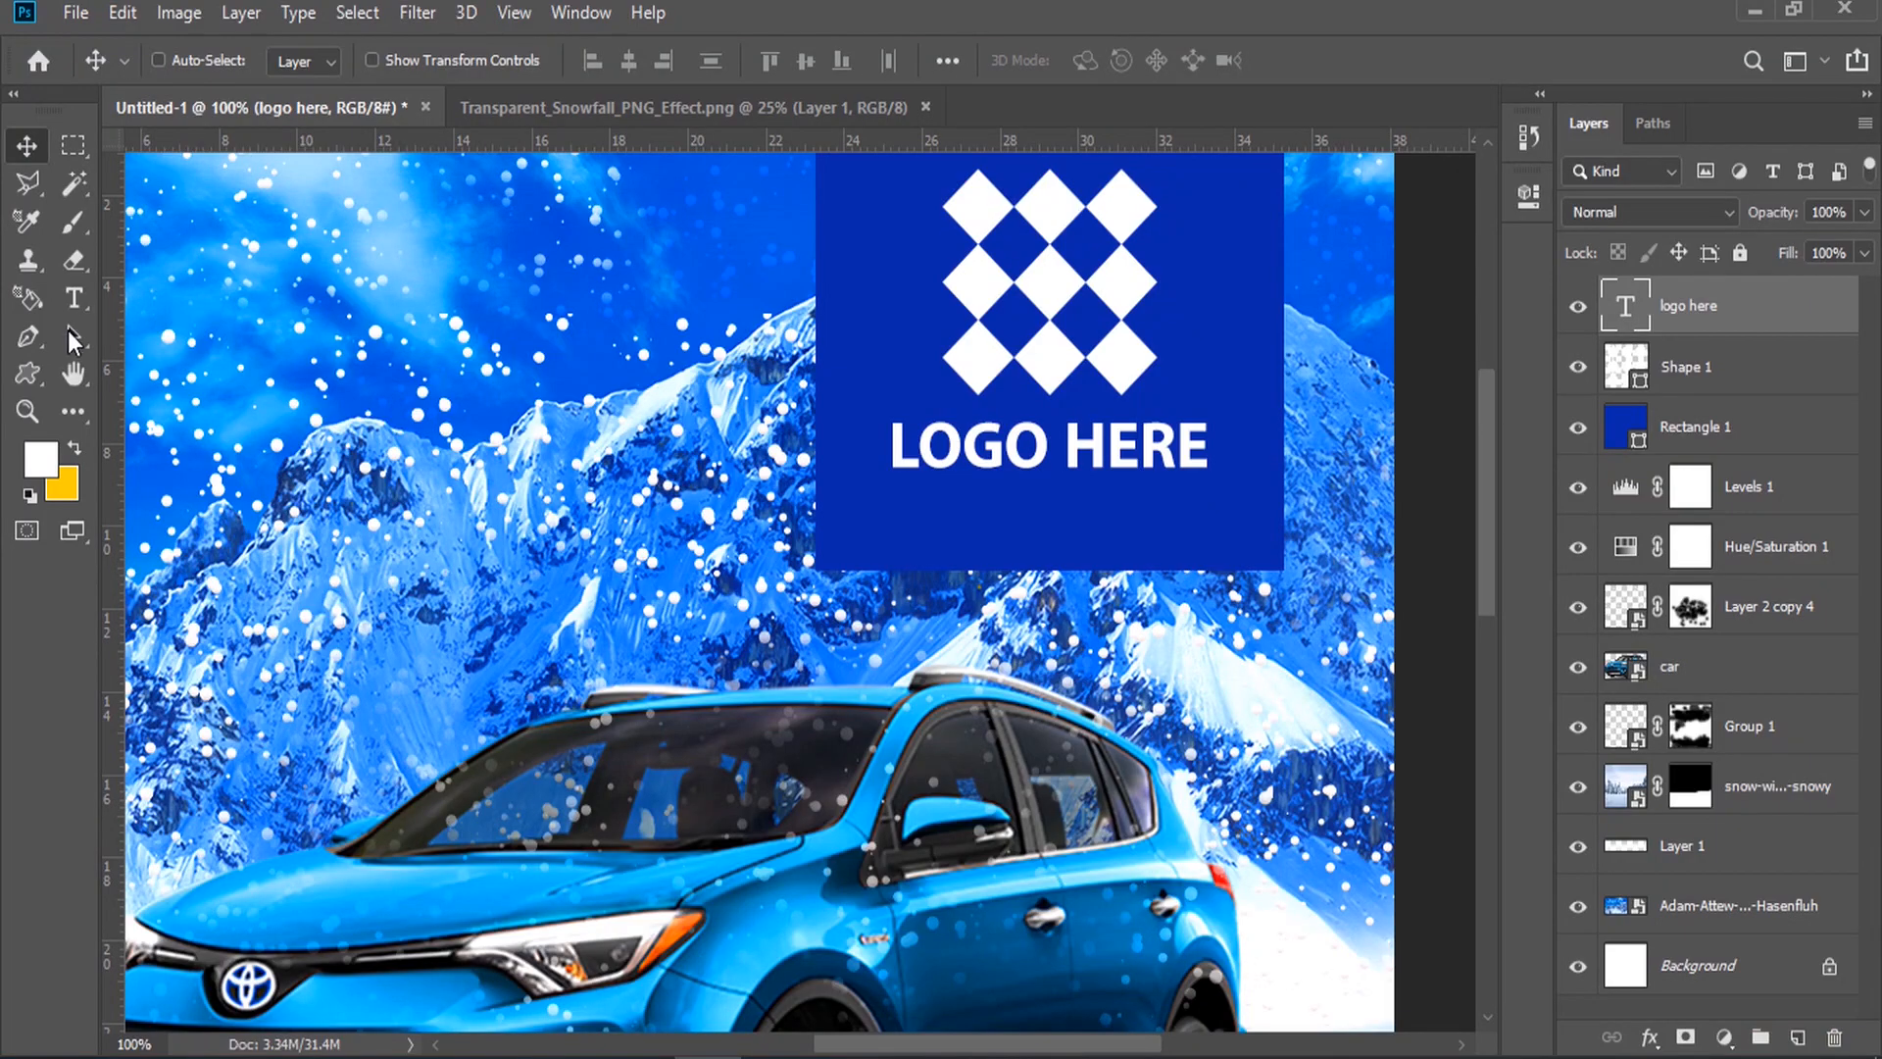
{"action": "key", "text": "t"}
{"action": "left_click", "coordinate": [960, 515]}
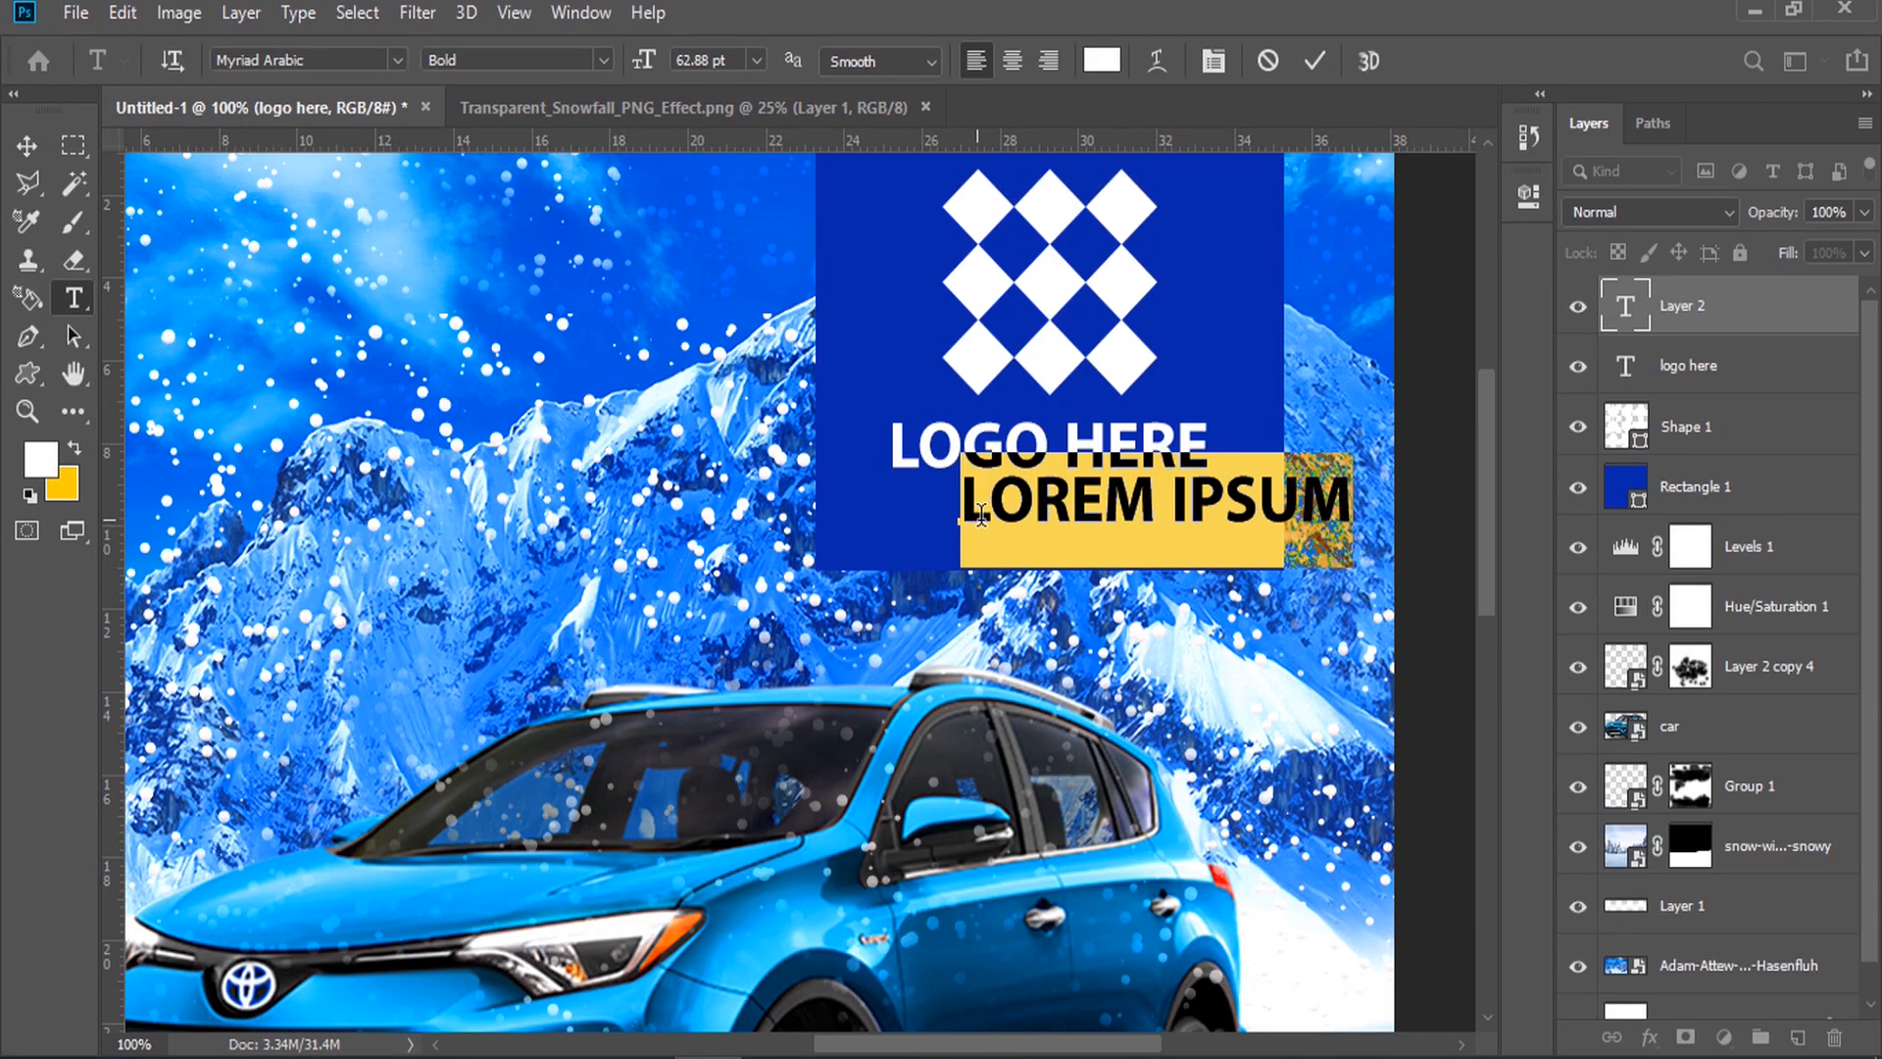
Step: Set the new text's font to Arial Regular and its size to 19.88 pt
{"action": "left_click", "coordinate": [603, 61]}
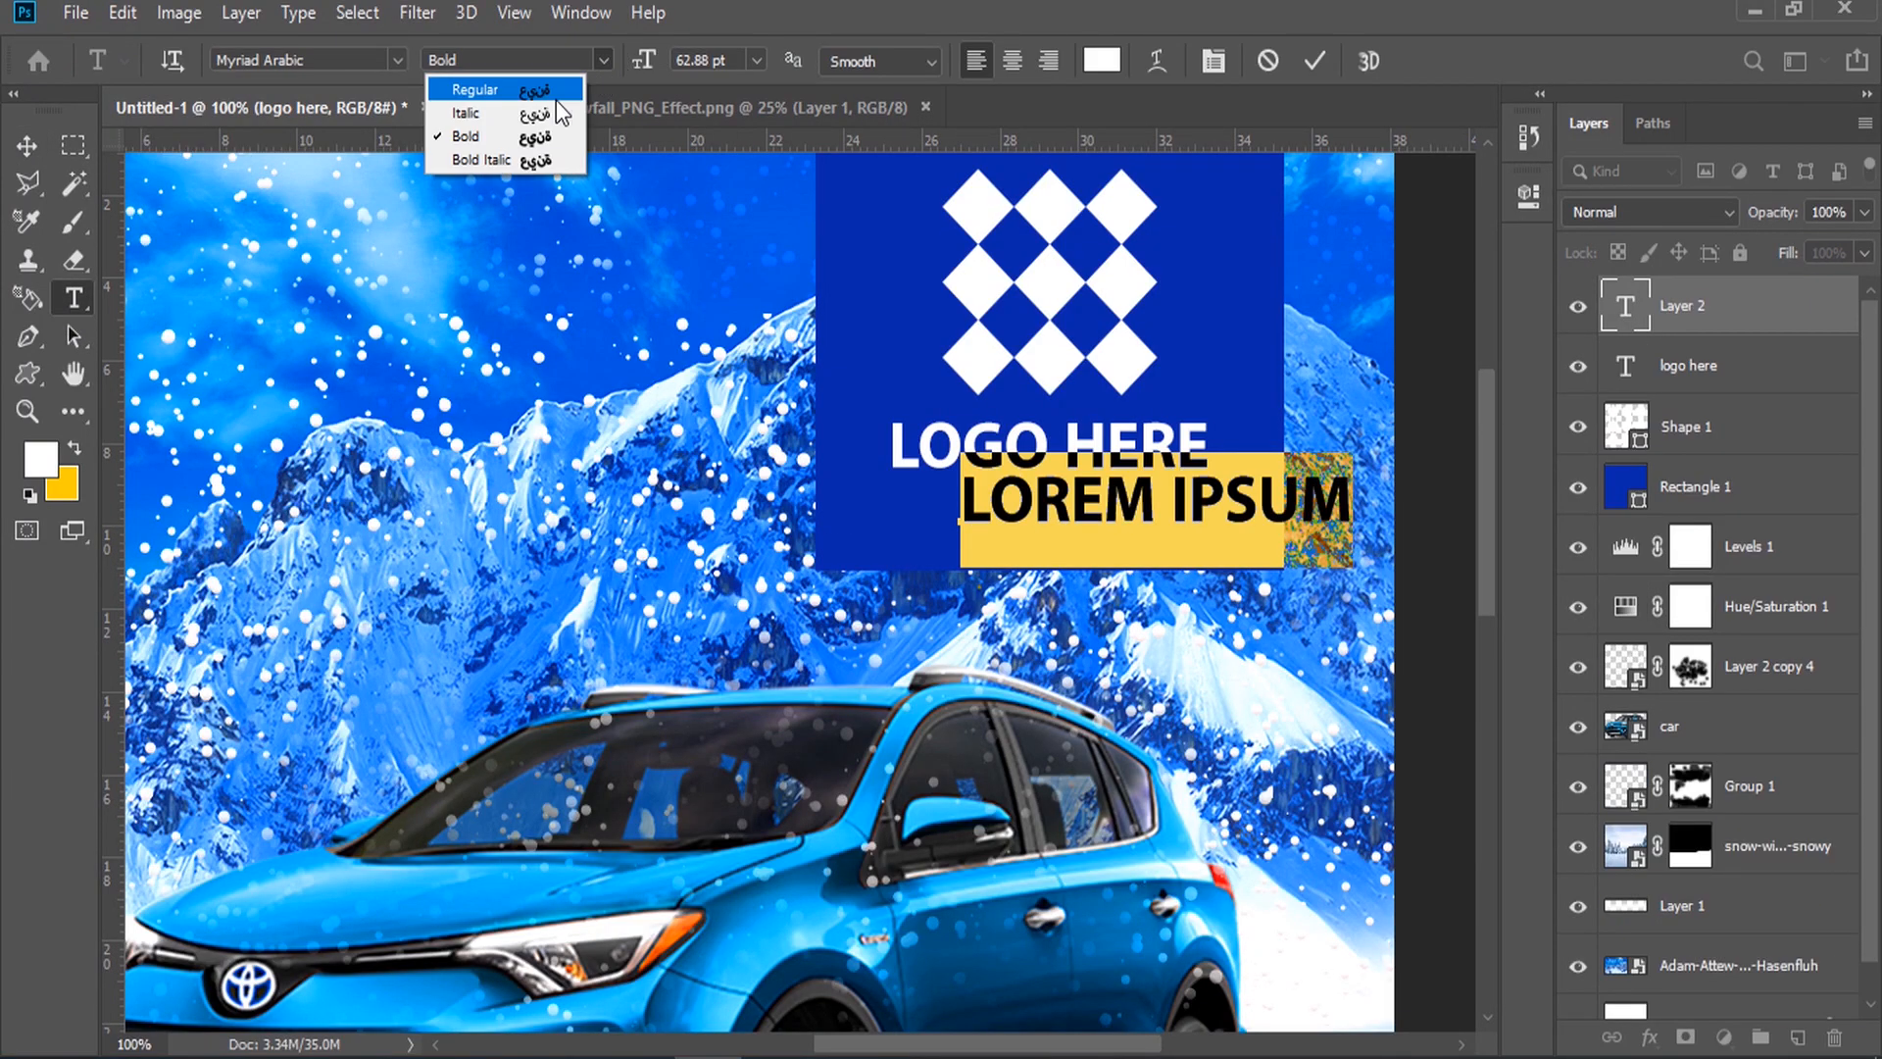
{"action": "left_click", "coordinate": [488, 88]}
{"action": "left_click", "coordinate": [364, 61]}
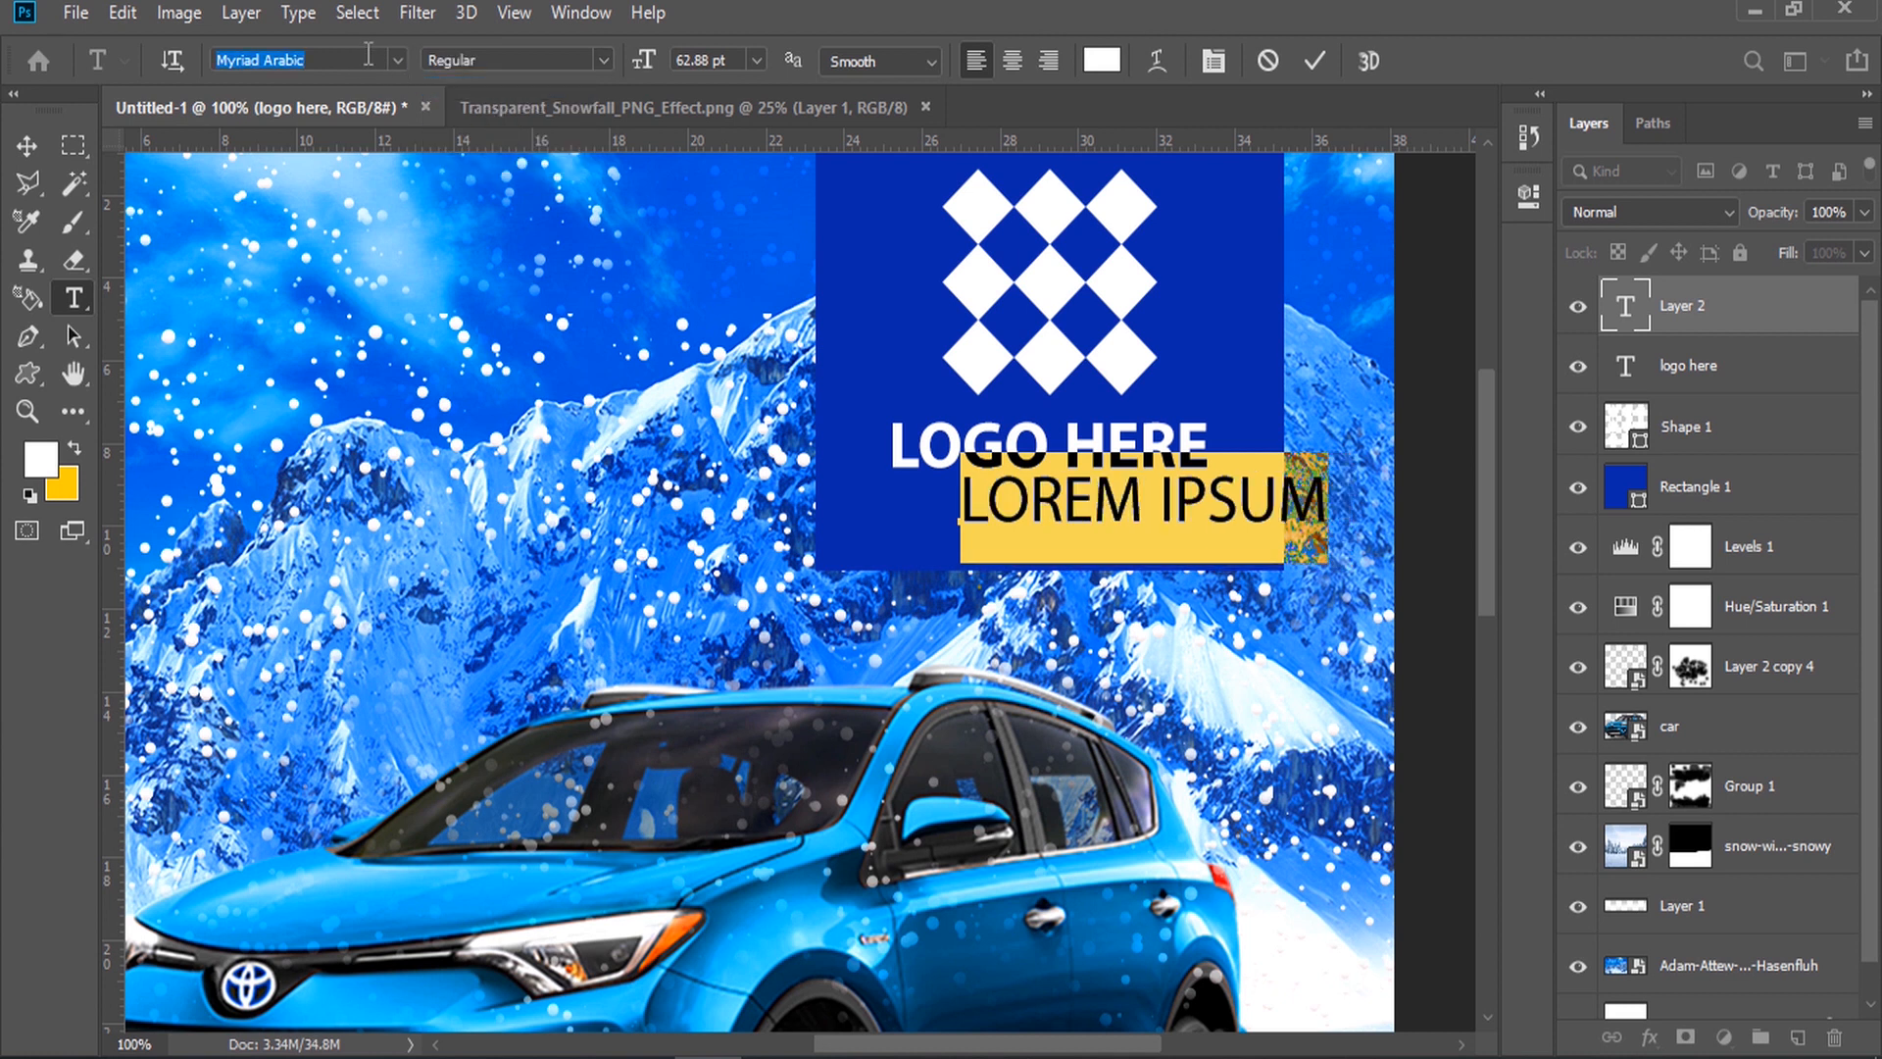
{"action": "type", "text": "ar"}
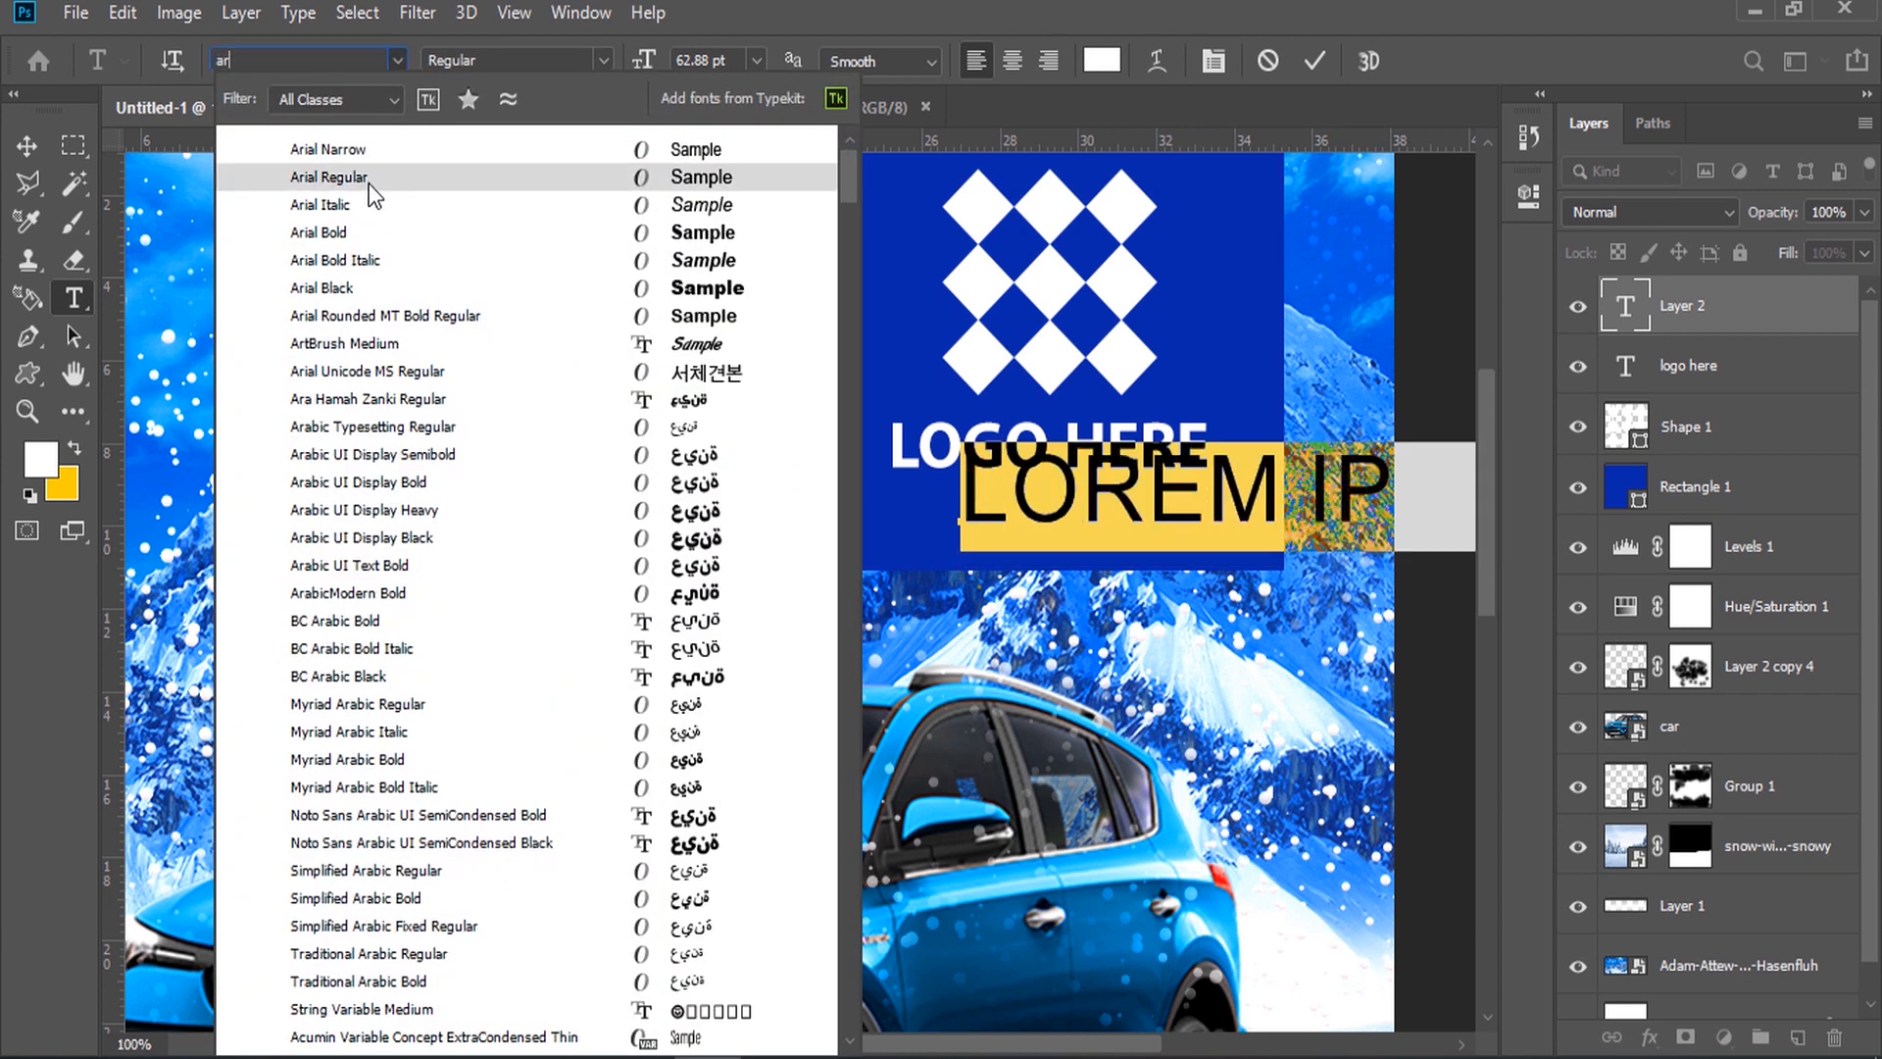
{"action": "left_click", "coordinate": [390, 185]}
{"action": "left_click_drag", "start_coordinate": [642, 60], "coordinate": [589, 63]}
Step: Paste the copied phrase as the tagline, reduce it to 16.88 pt and place it centred directly under LOGO HERE
{"action": "right_click", "coordinate": [985, 509]}
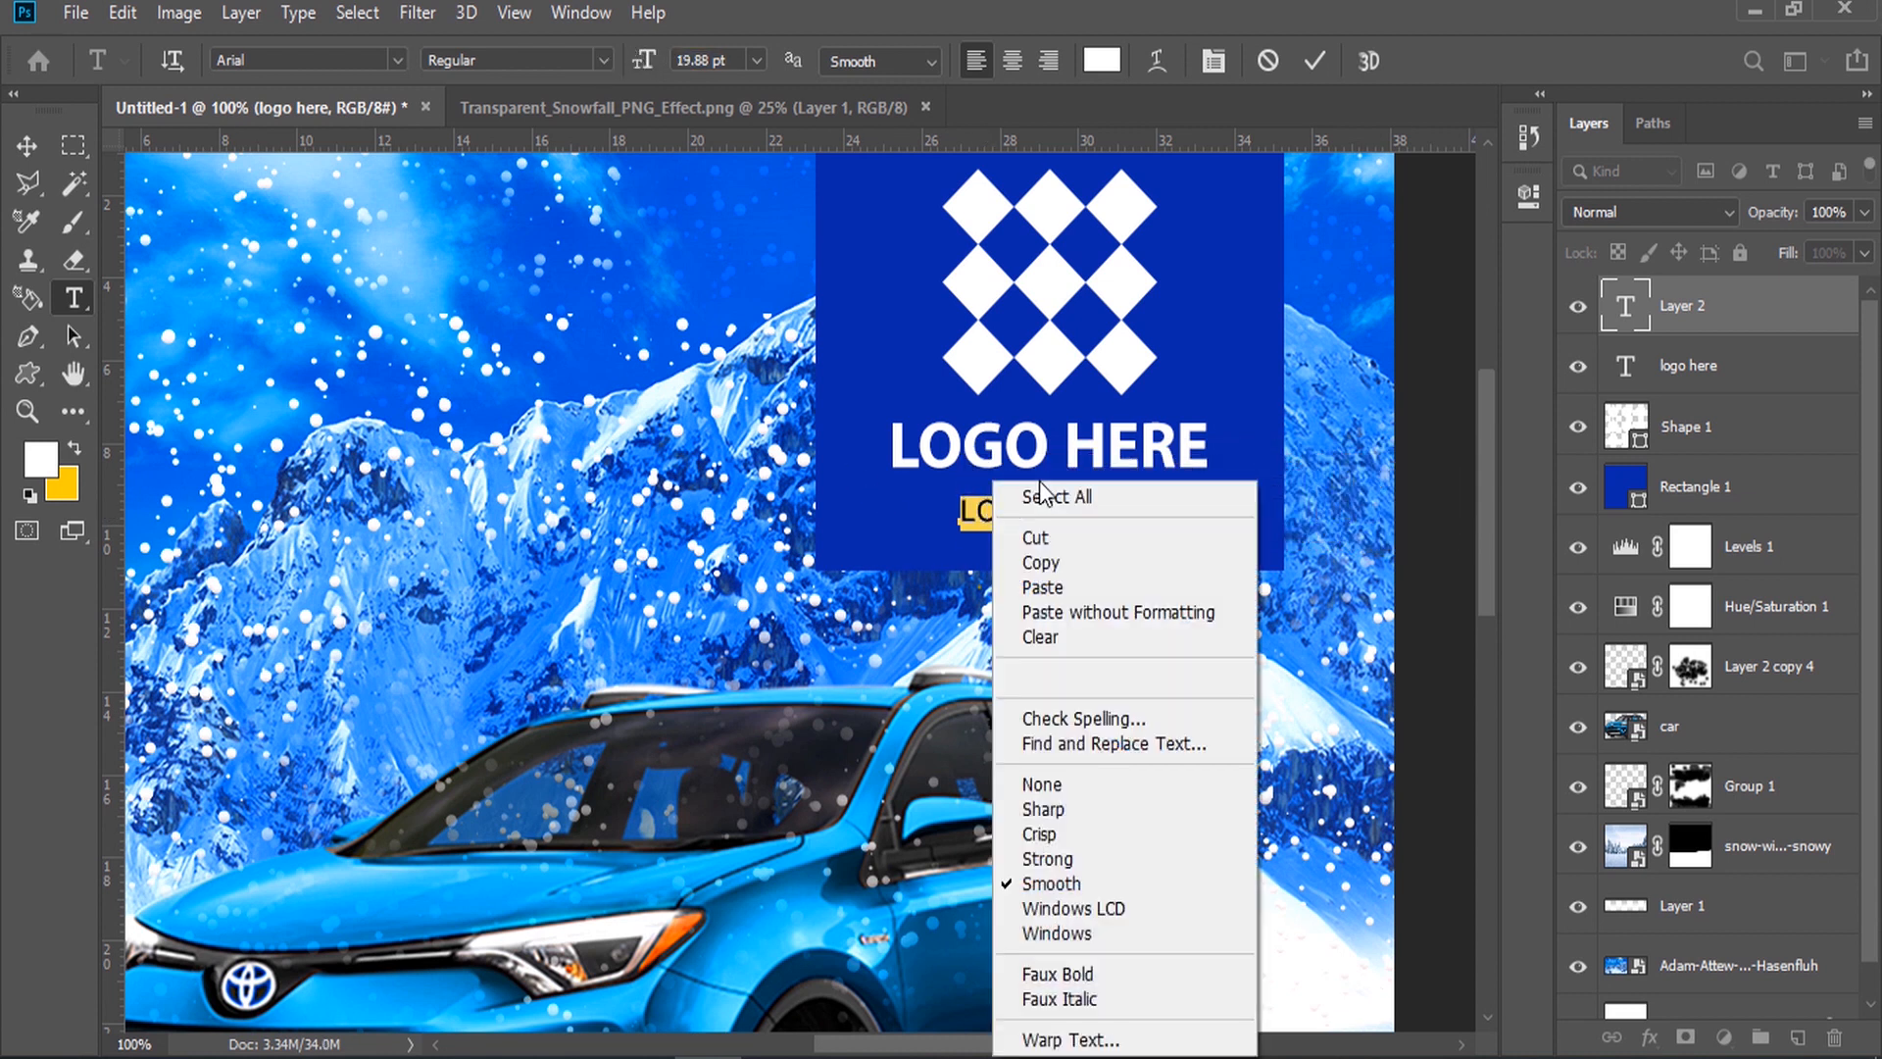
{"action": "left_click", "coordinate": [1044, 585]}
{"action": "key", "text": "ctrl+a"}
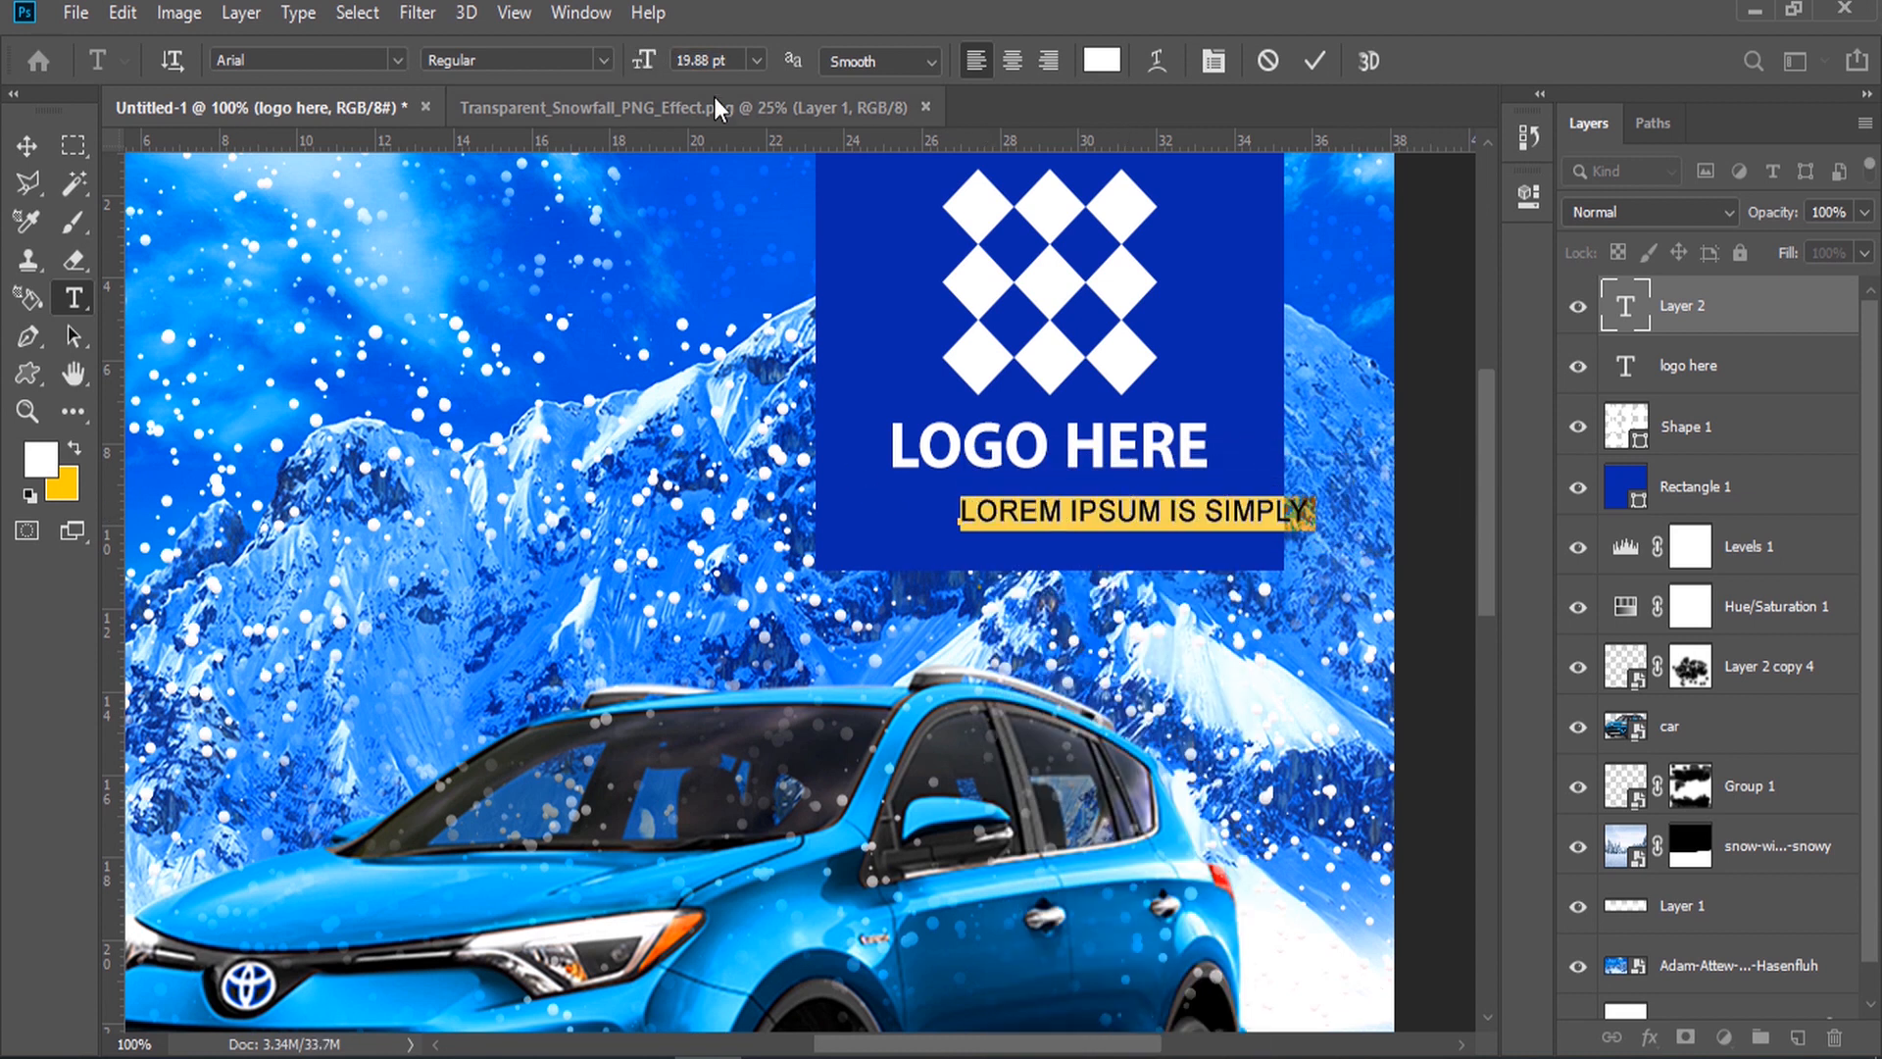
{"action": "left_click_drag", "start_coordinate": [649, 60], "coordinate": [637, 60]}
{"action": "left_click_drag", "start_coordinate": [1176, 466], "coordinate": [1121, 448]}
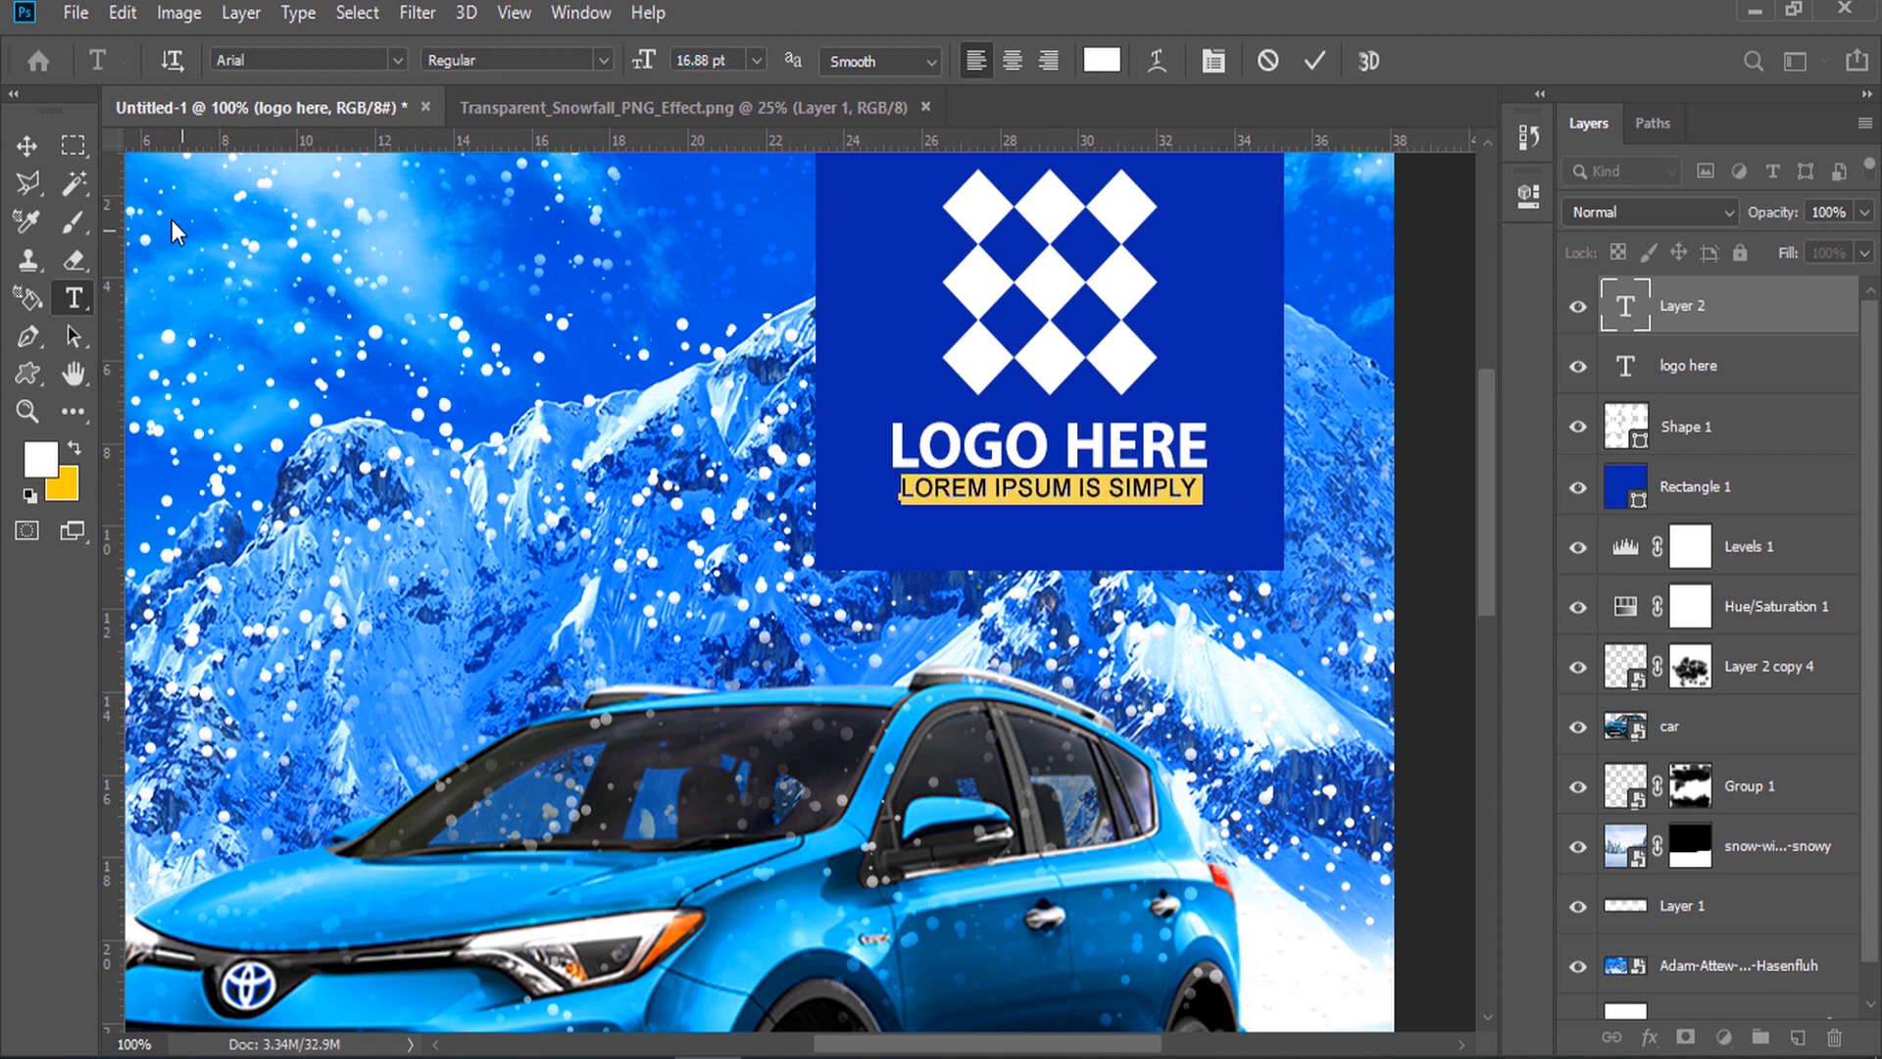
{"action": "left_click", "coordinate": [39, 155]}
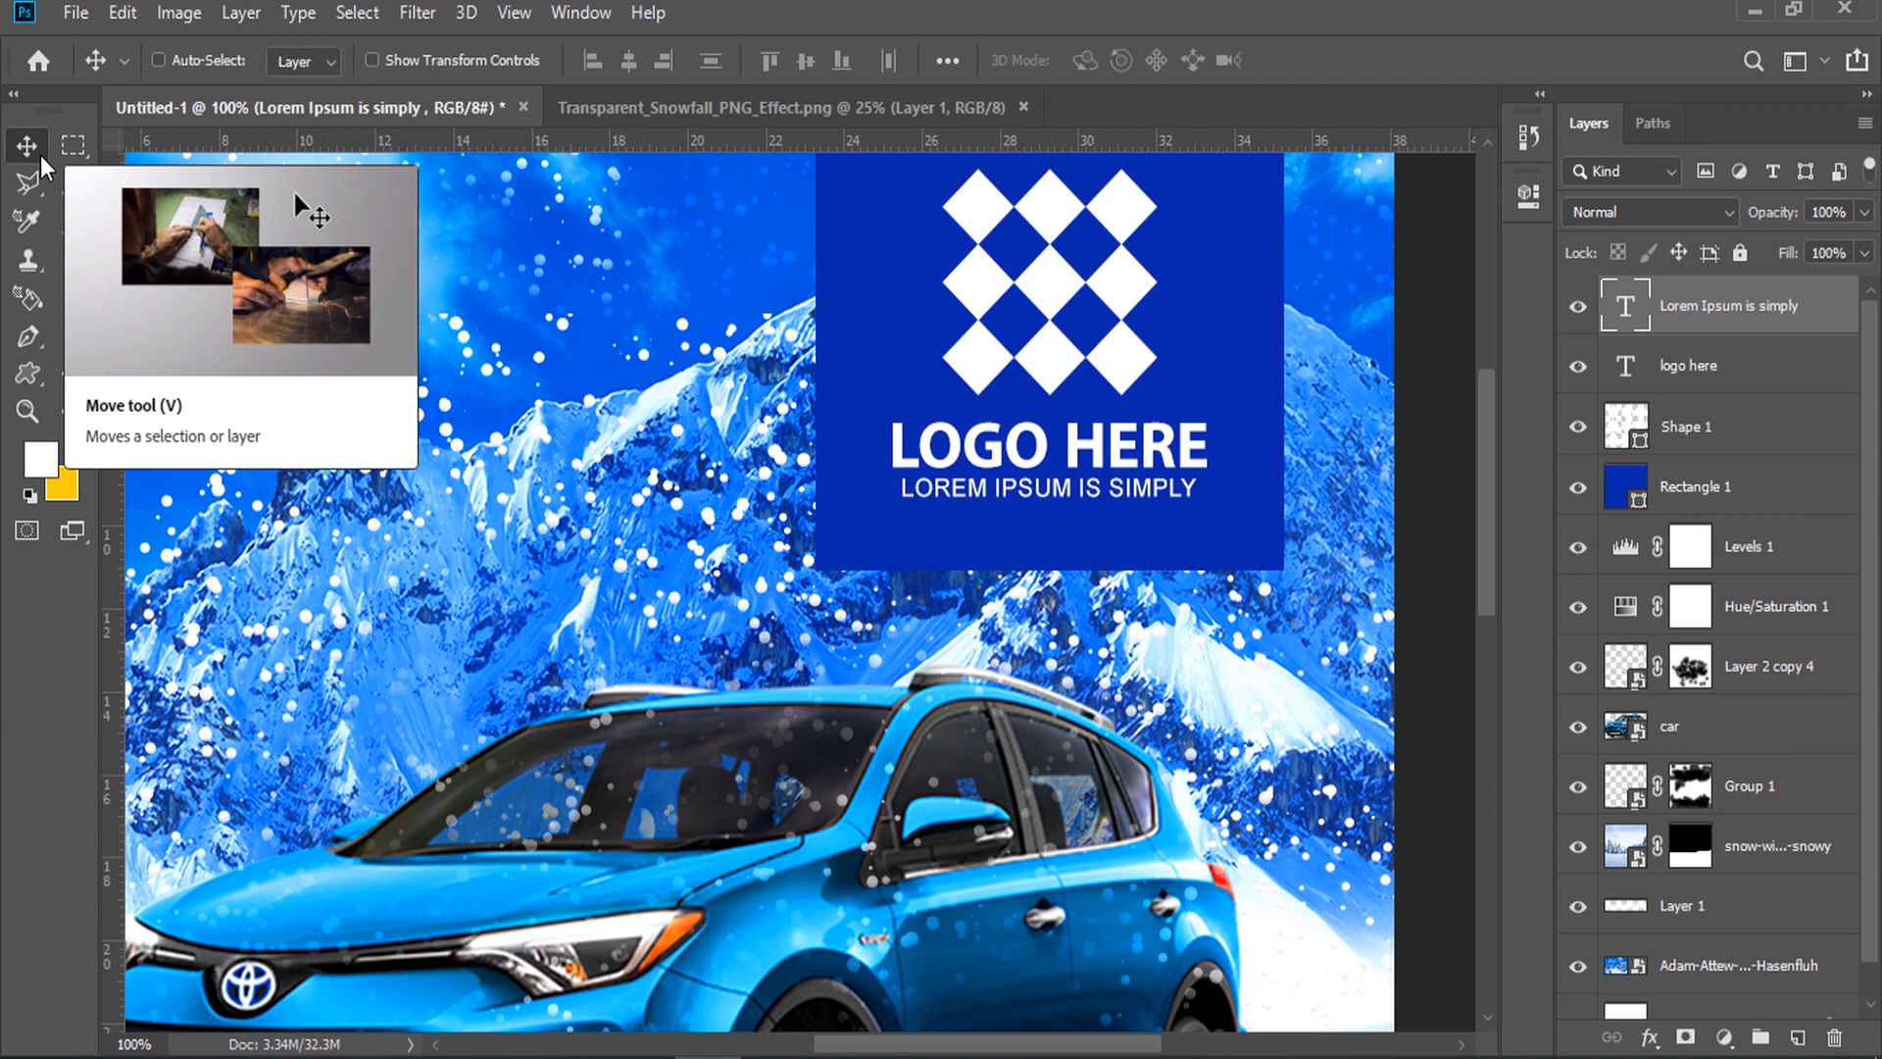
Step: Duplicate the LOGO HERE text and place the copy over the sky at the canvas's upper left
{"action": "left_click", "coordinate": [26, 411]}
{"action": "left_click", "coordinate": [490, 573], "text": "alt"}
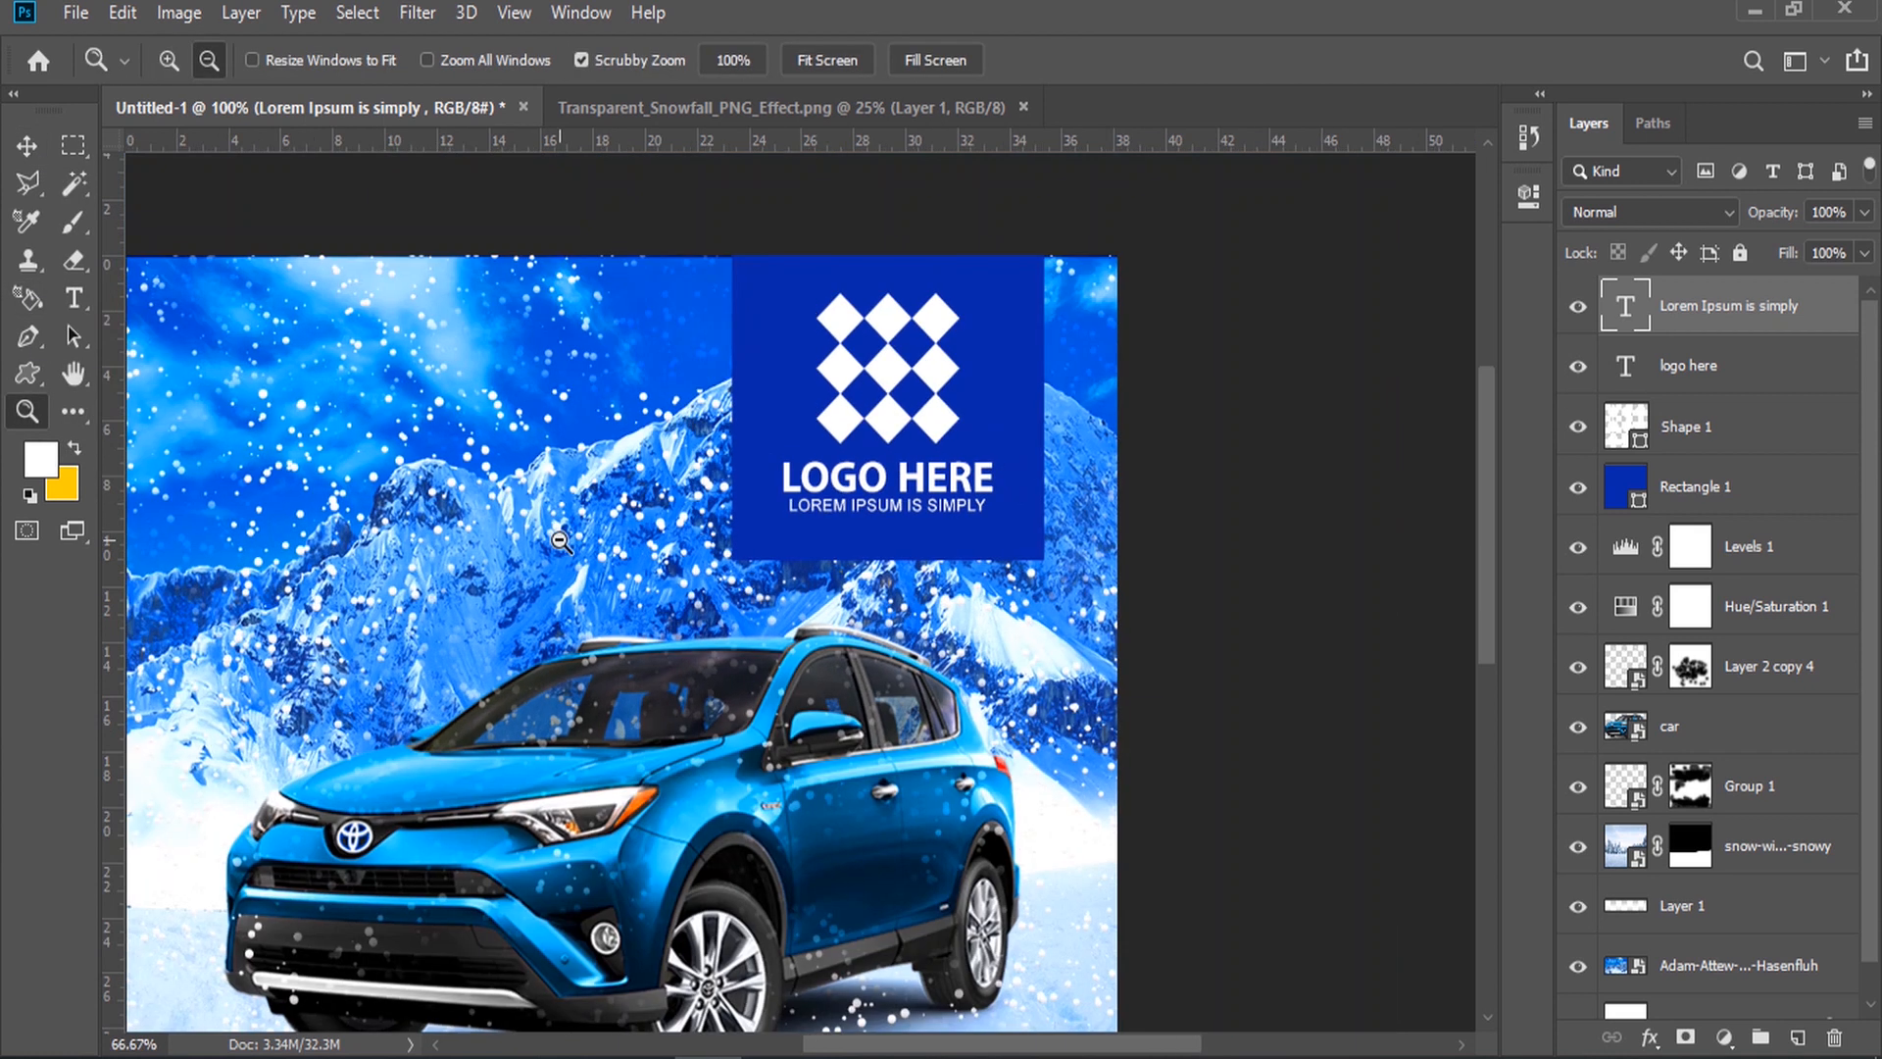
{"action": "left_click", "coordinate": [513, 591], "text": "alt"}
{"action": "left_click", "coordinate": [663, 614]}
{"action": "left_click", "coordinate": [73, 298]}
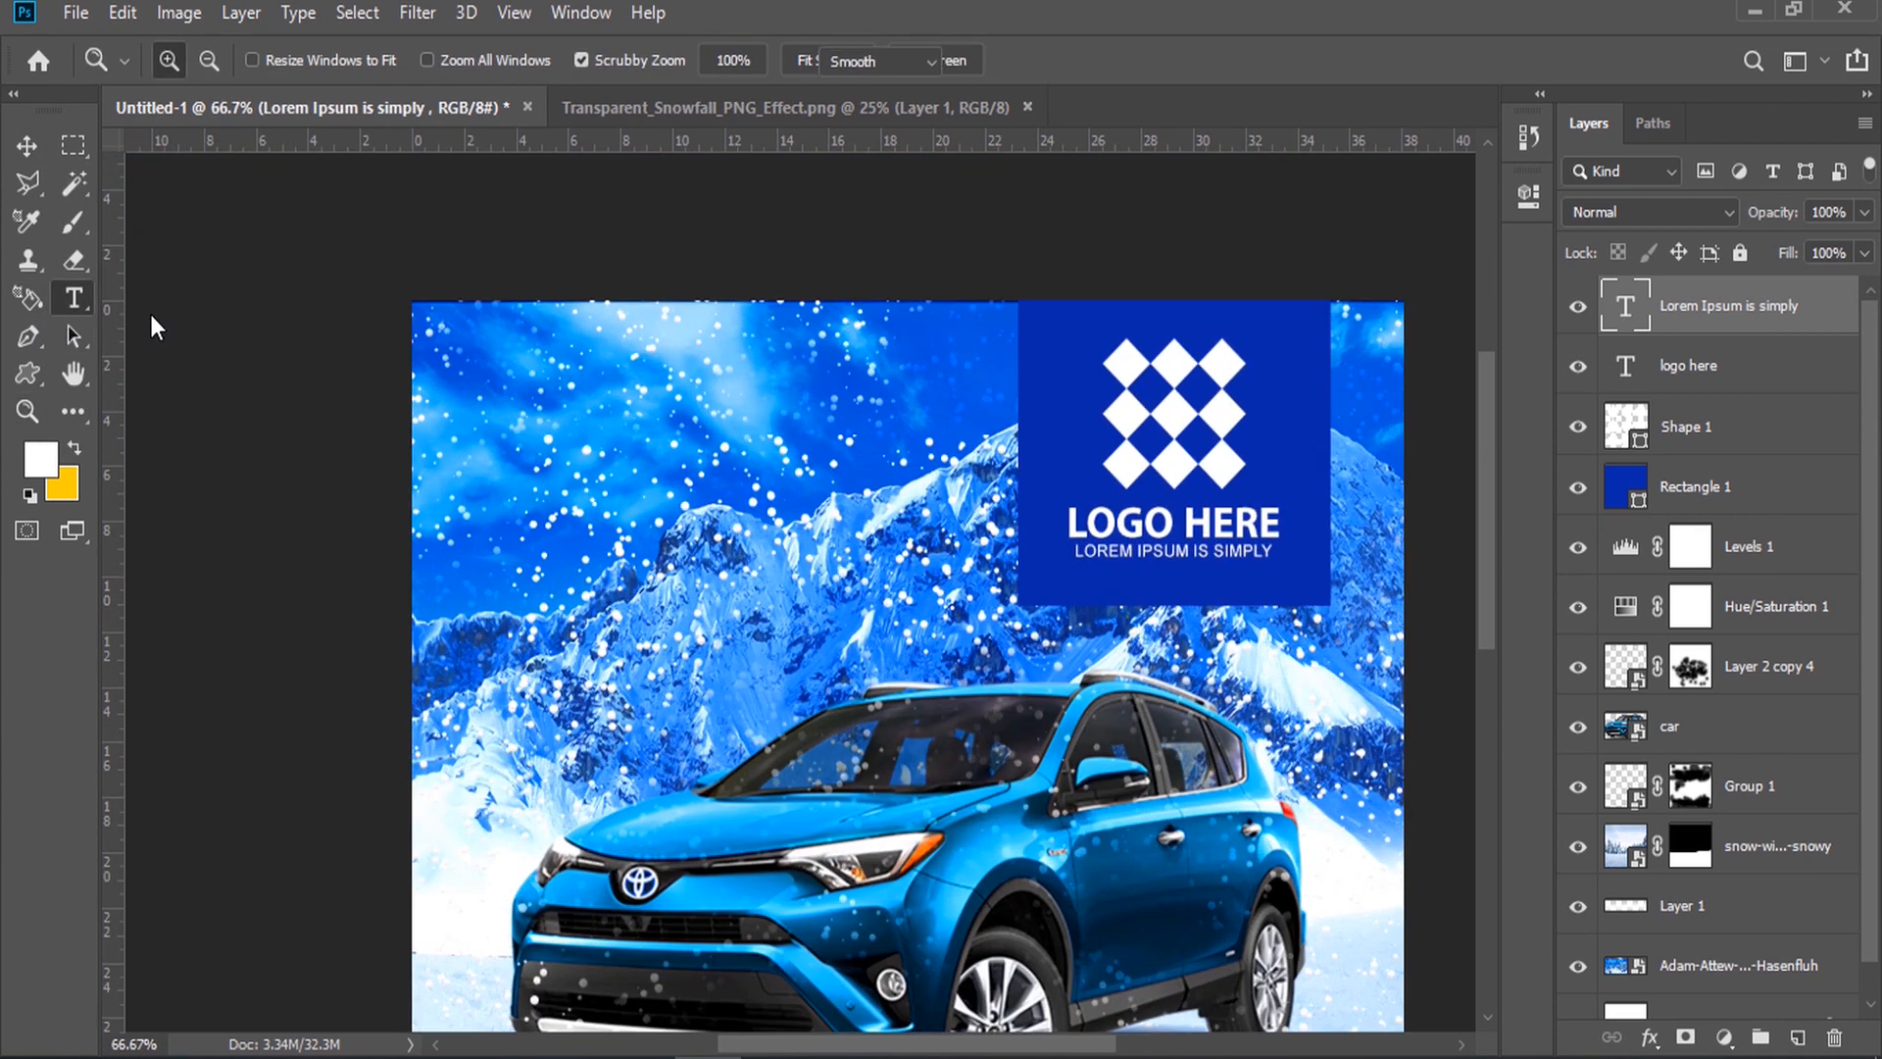
{"action": "key", "text": "v"}
{"action": "right_click", "coordinate": [1216, 550]}
{"action": "left_click", "coordinate": [1257, 539]}
{"action": "left_click_drag", "start_coordinate": [1231, 537], "coordinate": [668, 434]}
Step: Enlarge the copied text to 97.88 pt and replace its wording with WINTER, DISCOUNT and AUTO DAYS on three lines
{"action": "key", "text": "t"}
{"action": "double_click", "coordinate": [567, 423]}
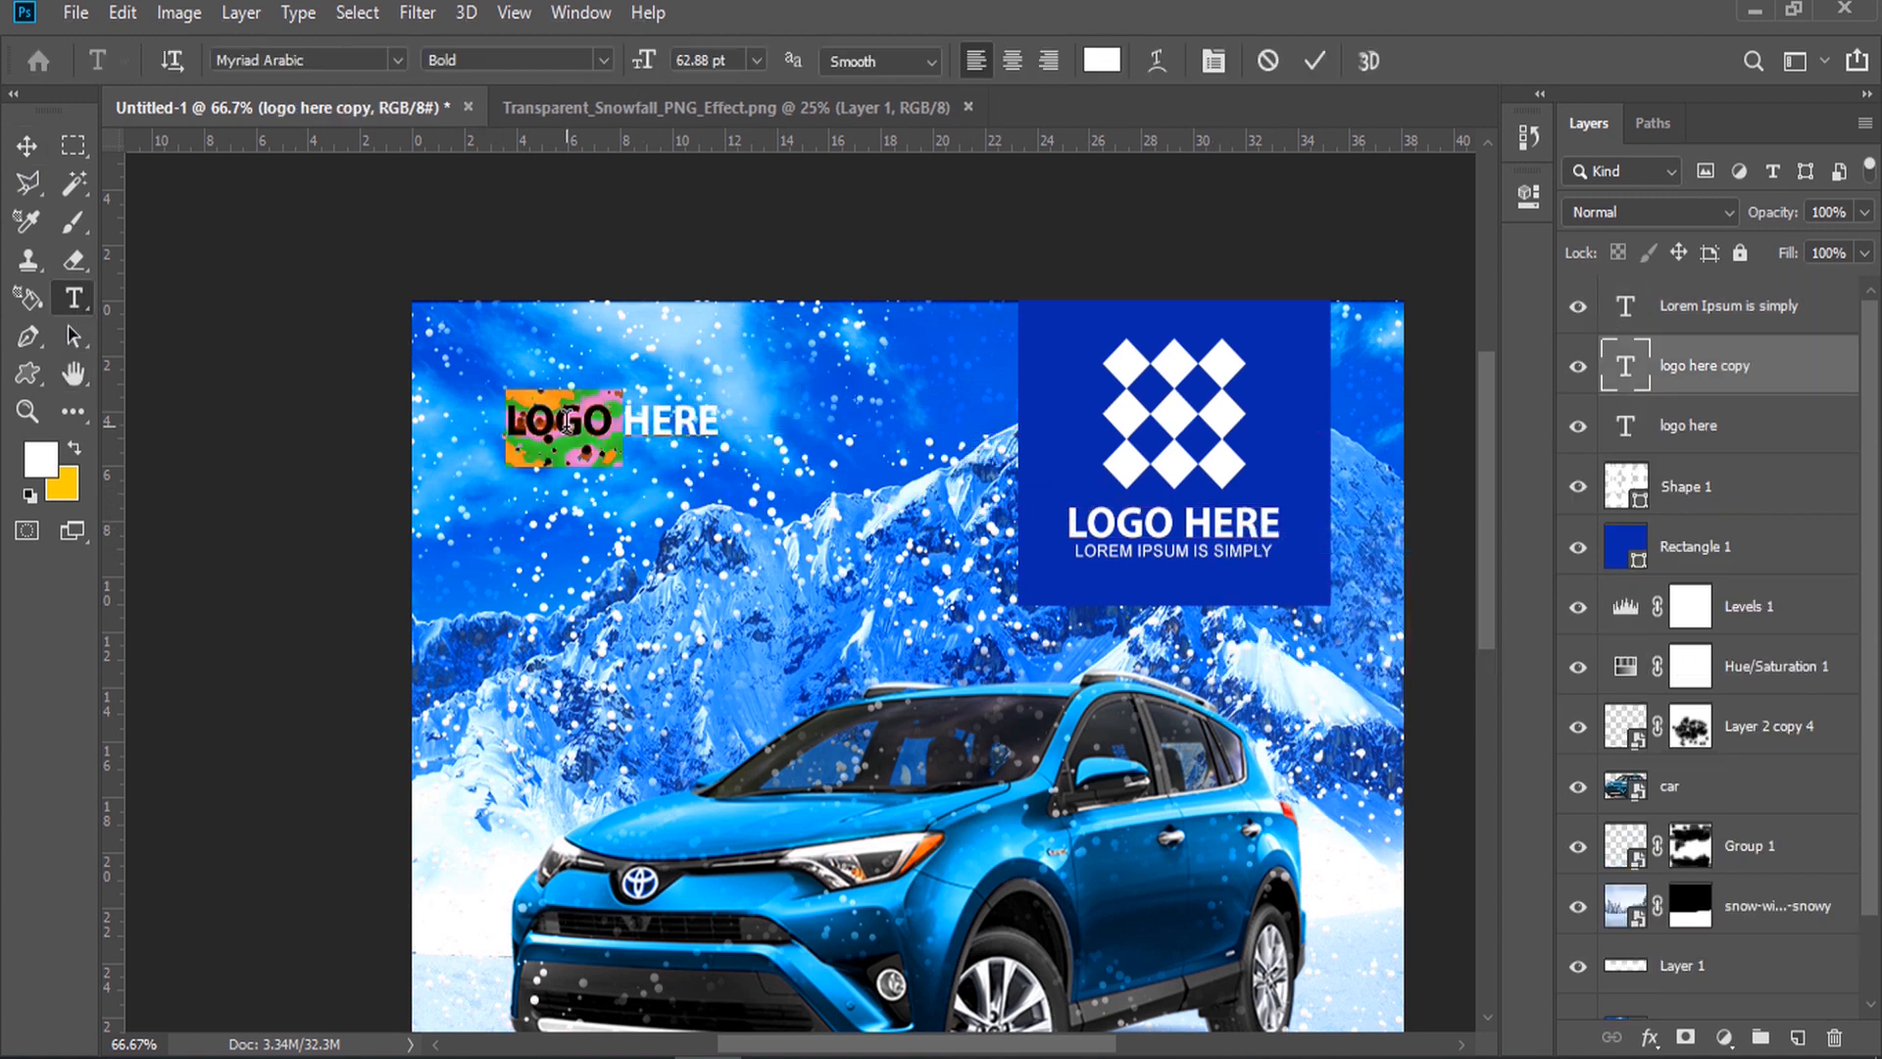
{"action": "key", "text": "ctrl+a"}
{"action": "left_click_drag", "start_coordinate": [645, 60], "coordinate": [720, 59]}
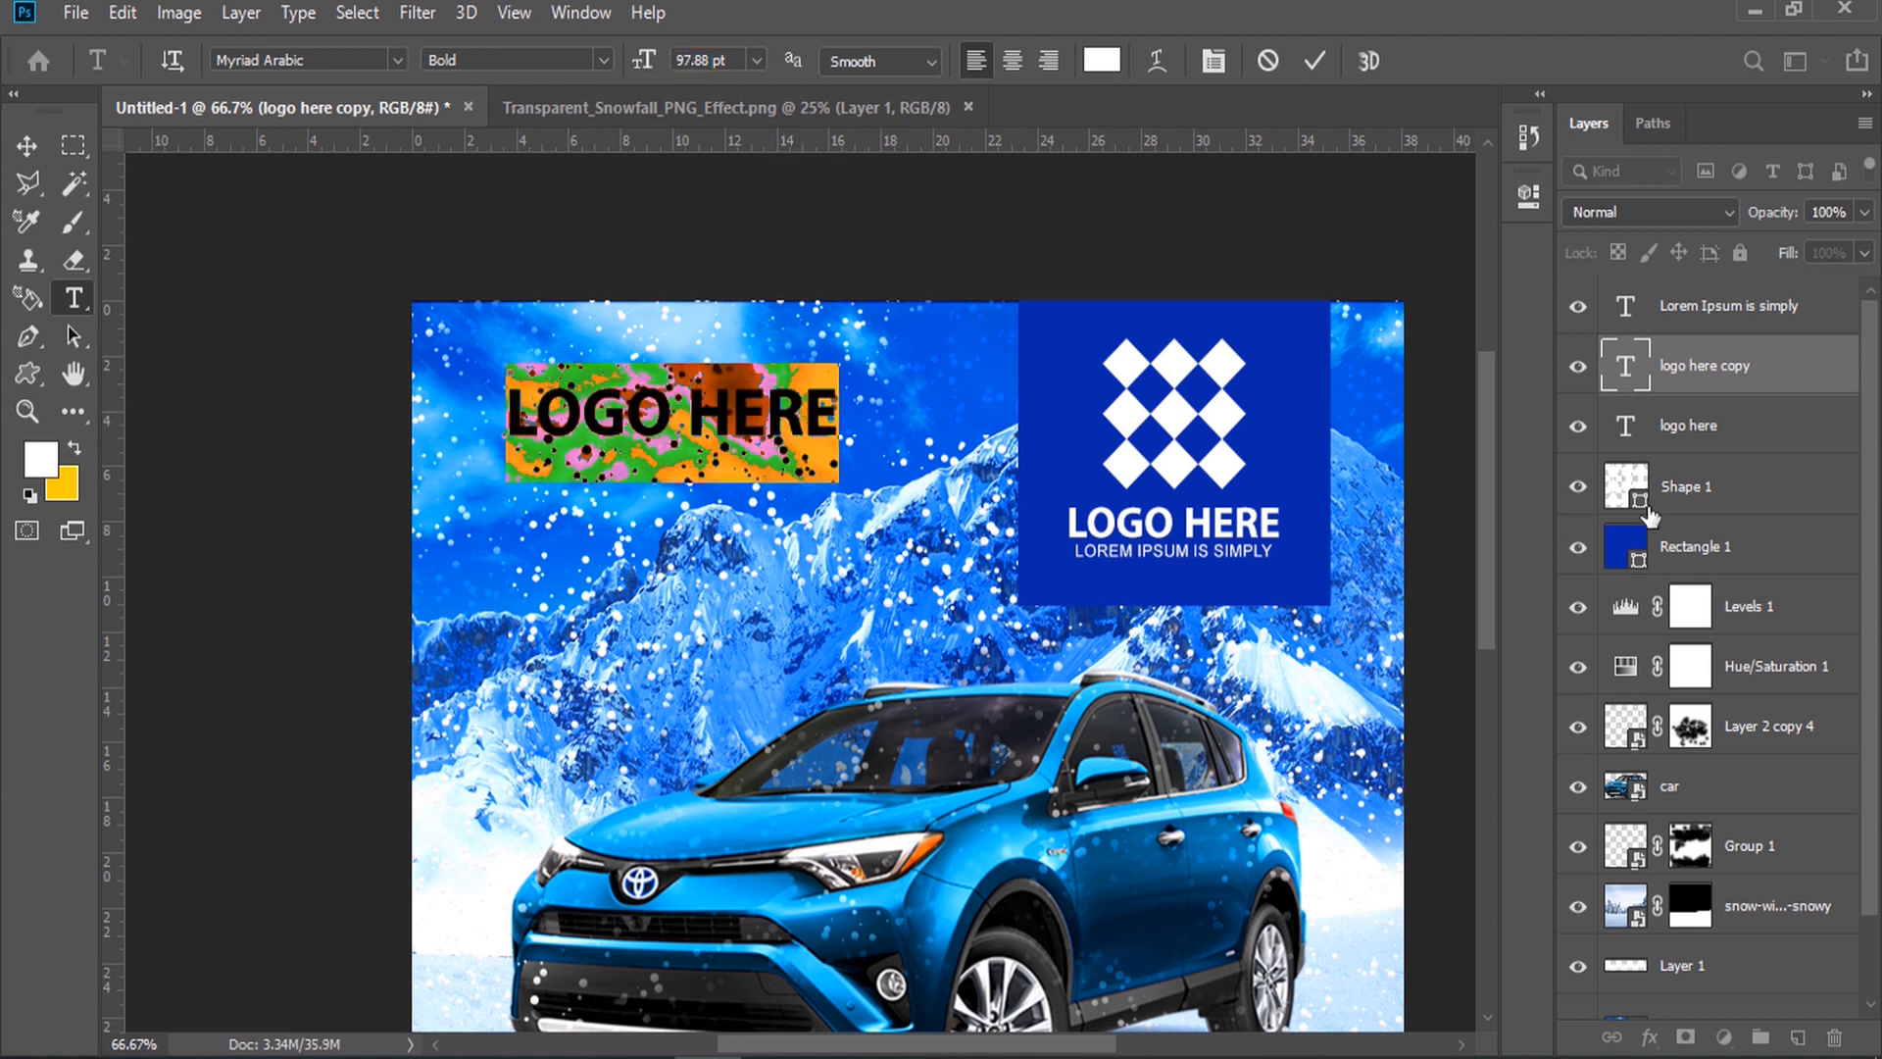
{"action": "type", "text": "WINTER"}
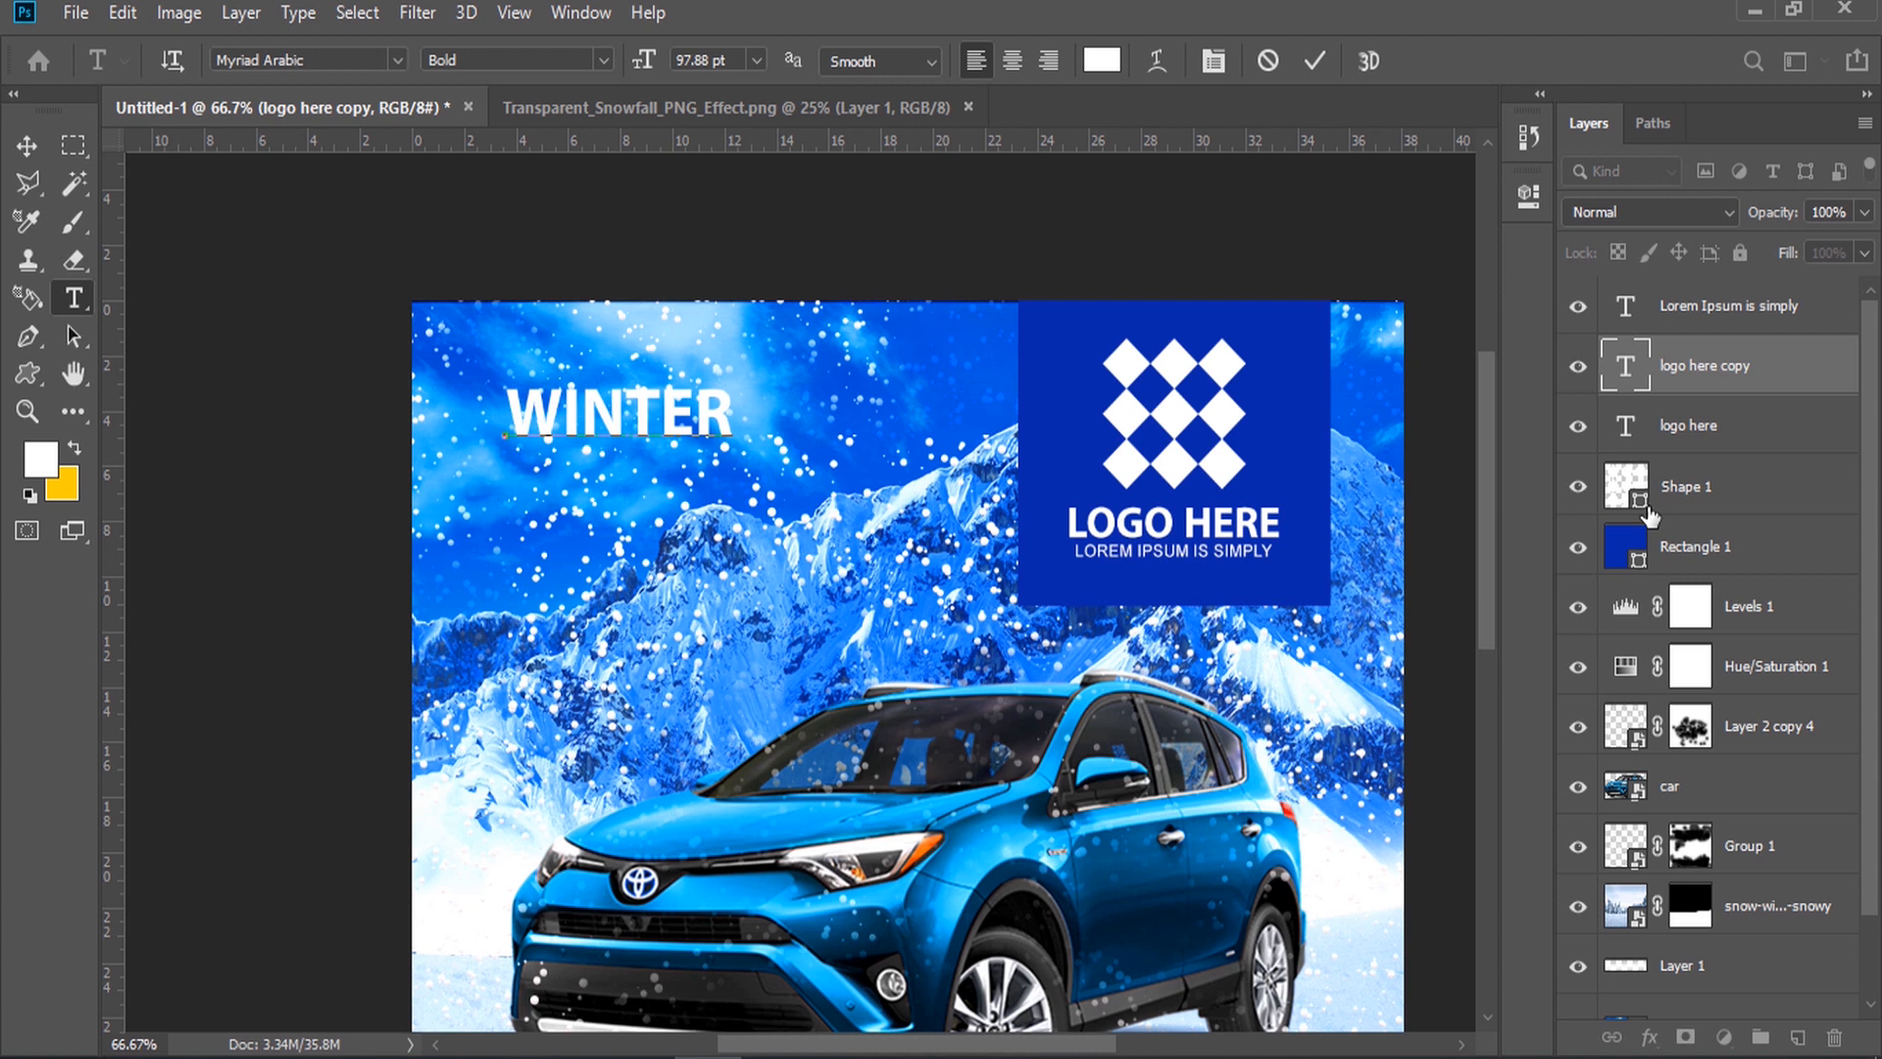
{"action": "key", "text": "Right"}
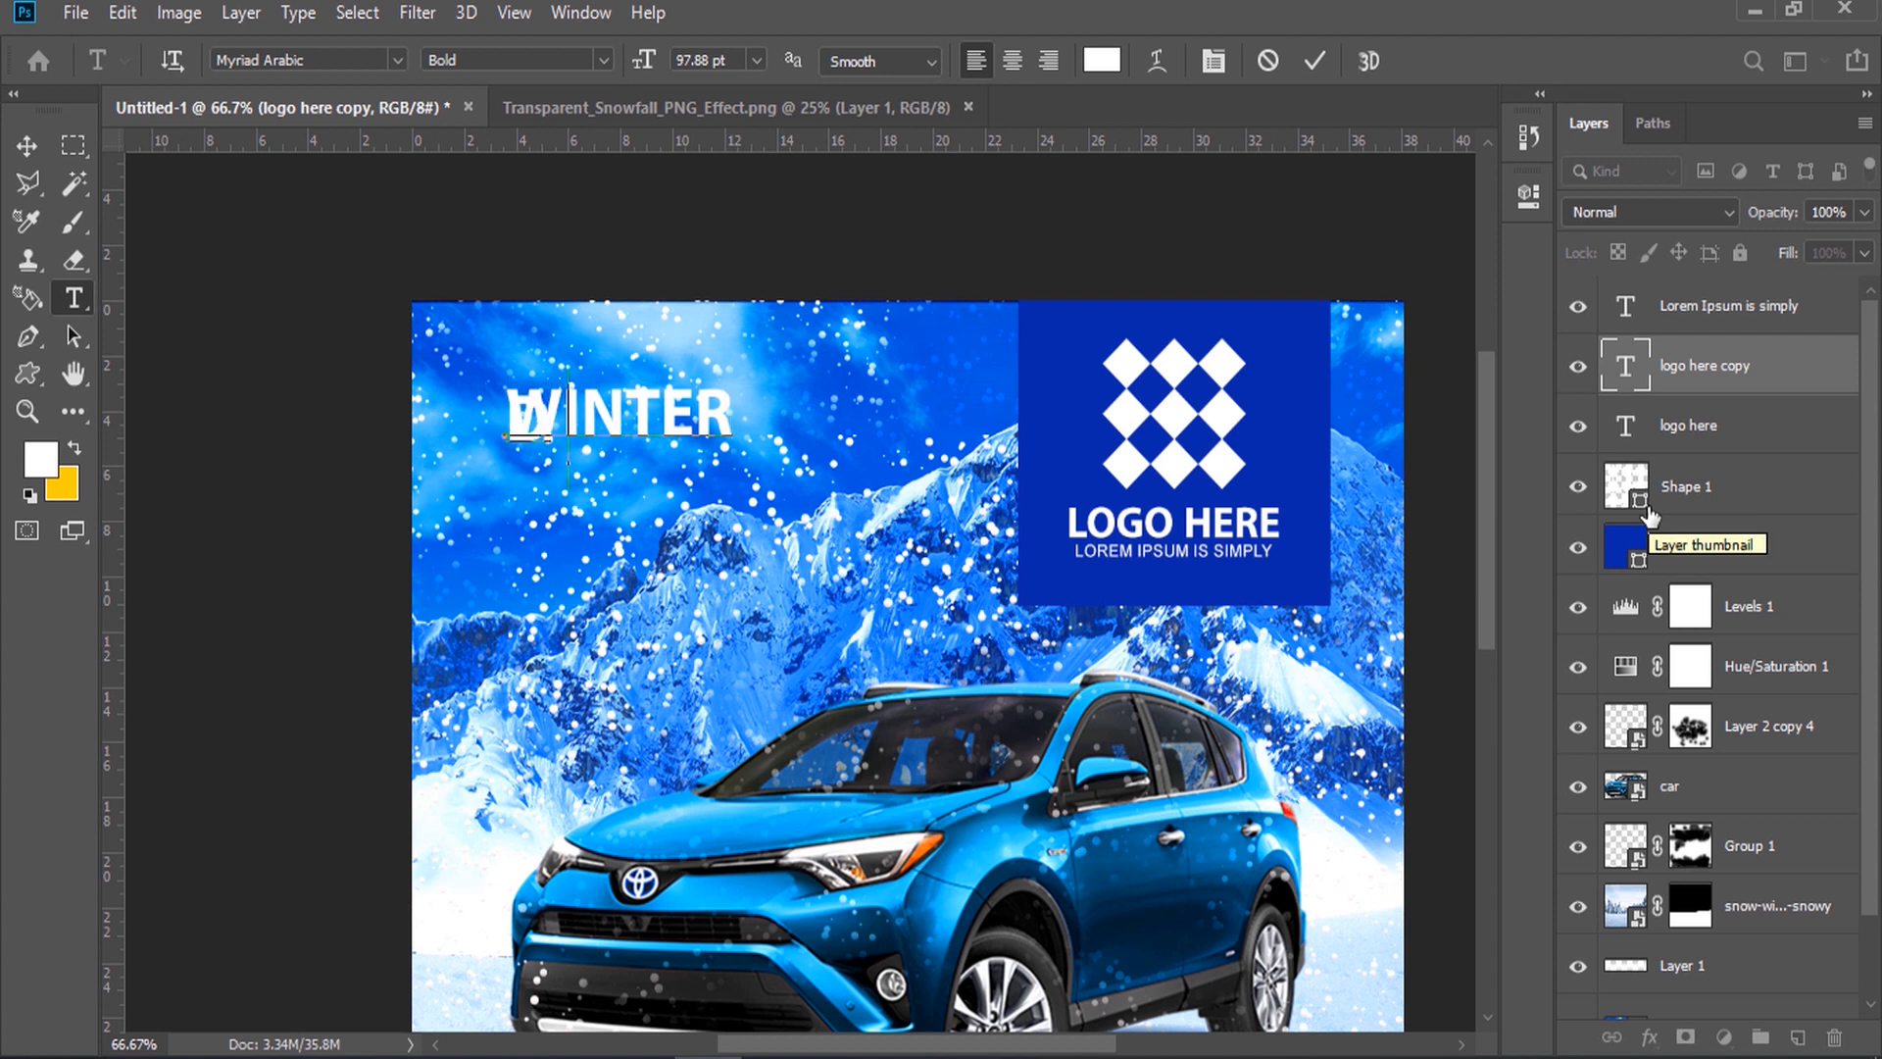
{"action": "type", "text": "DISCOUNT"}
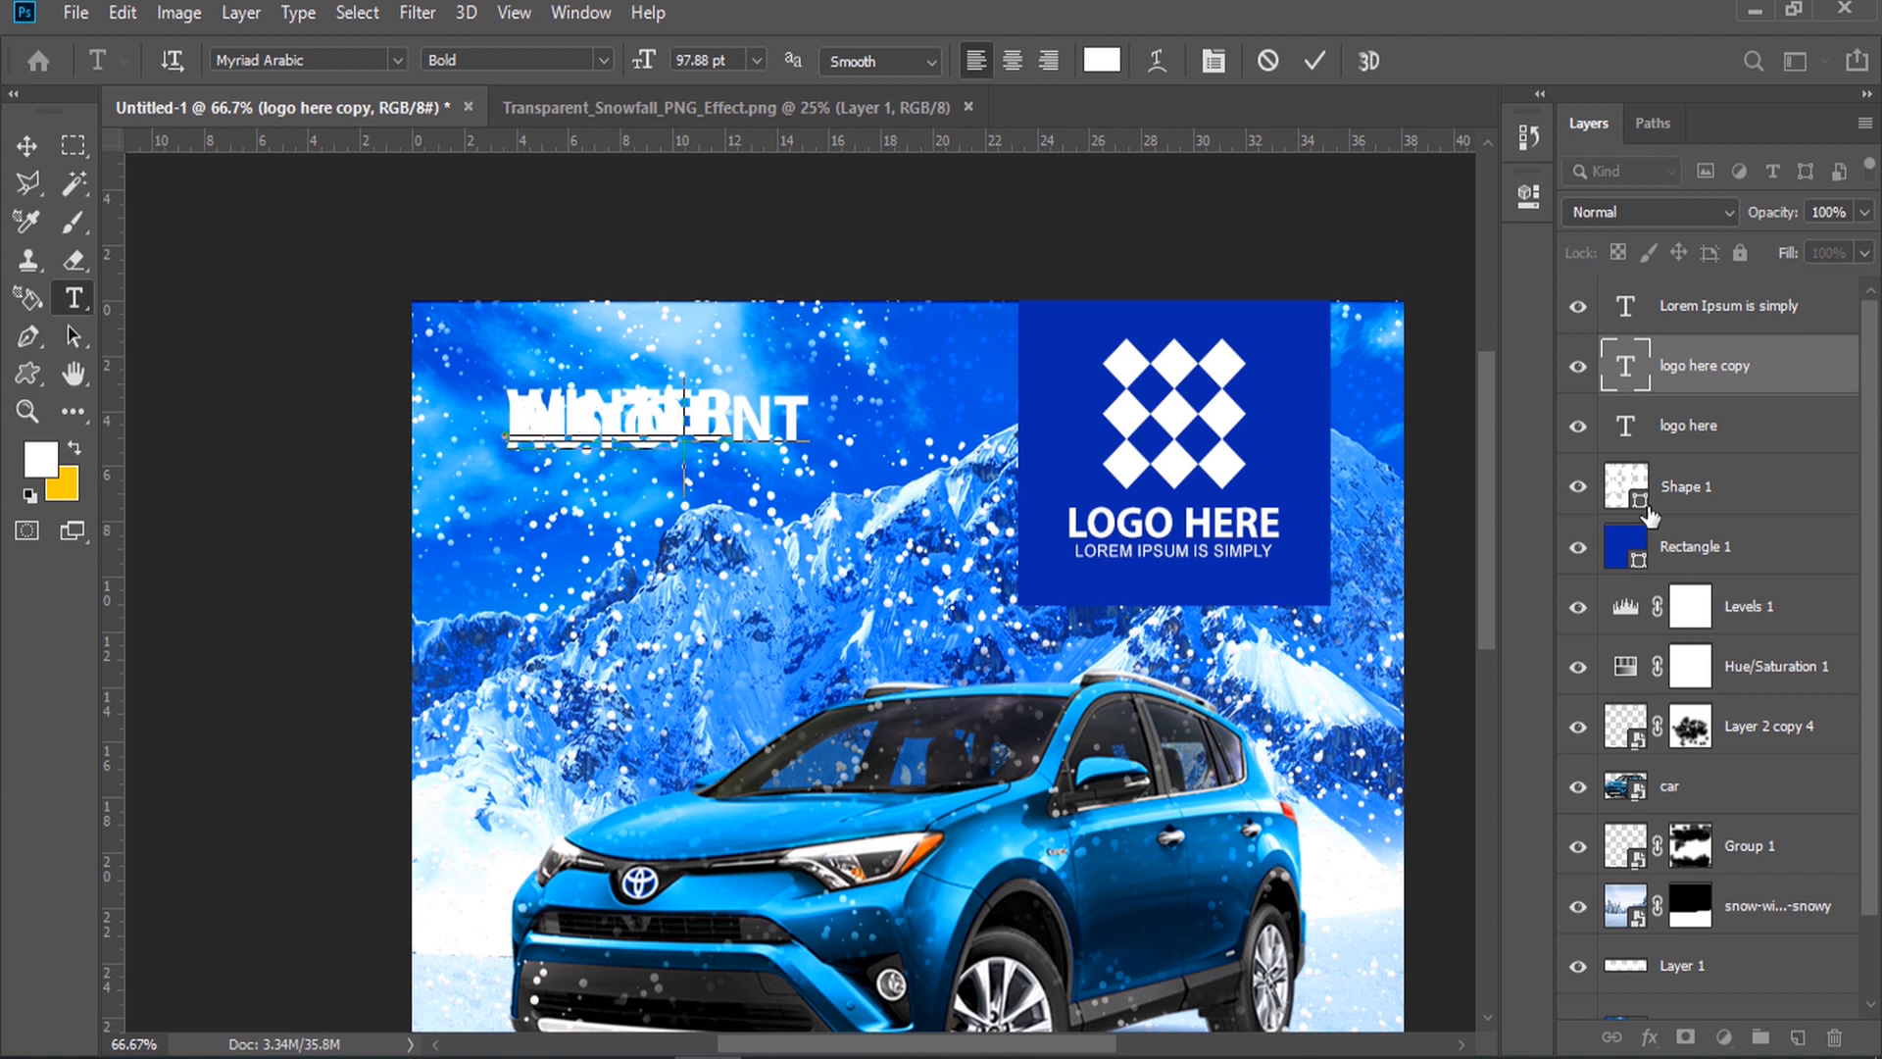
{"action": "type", "text": "S"}
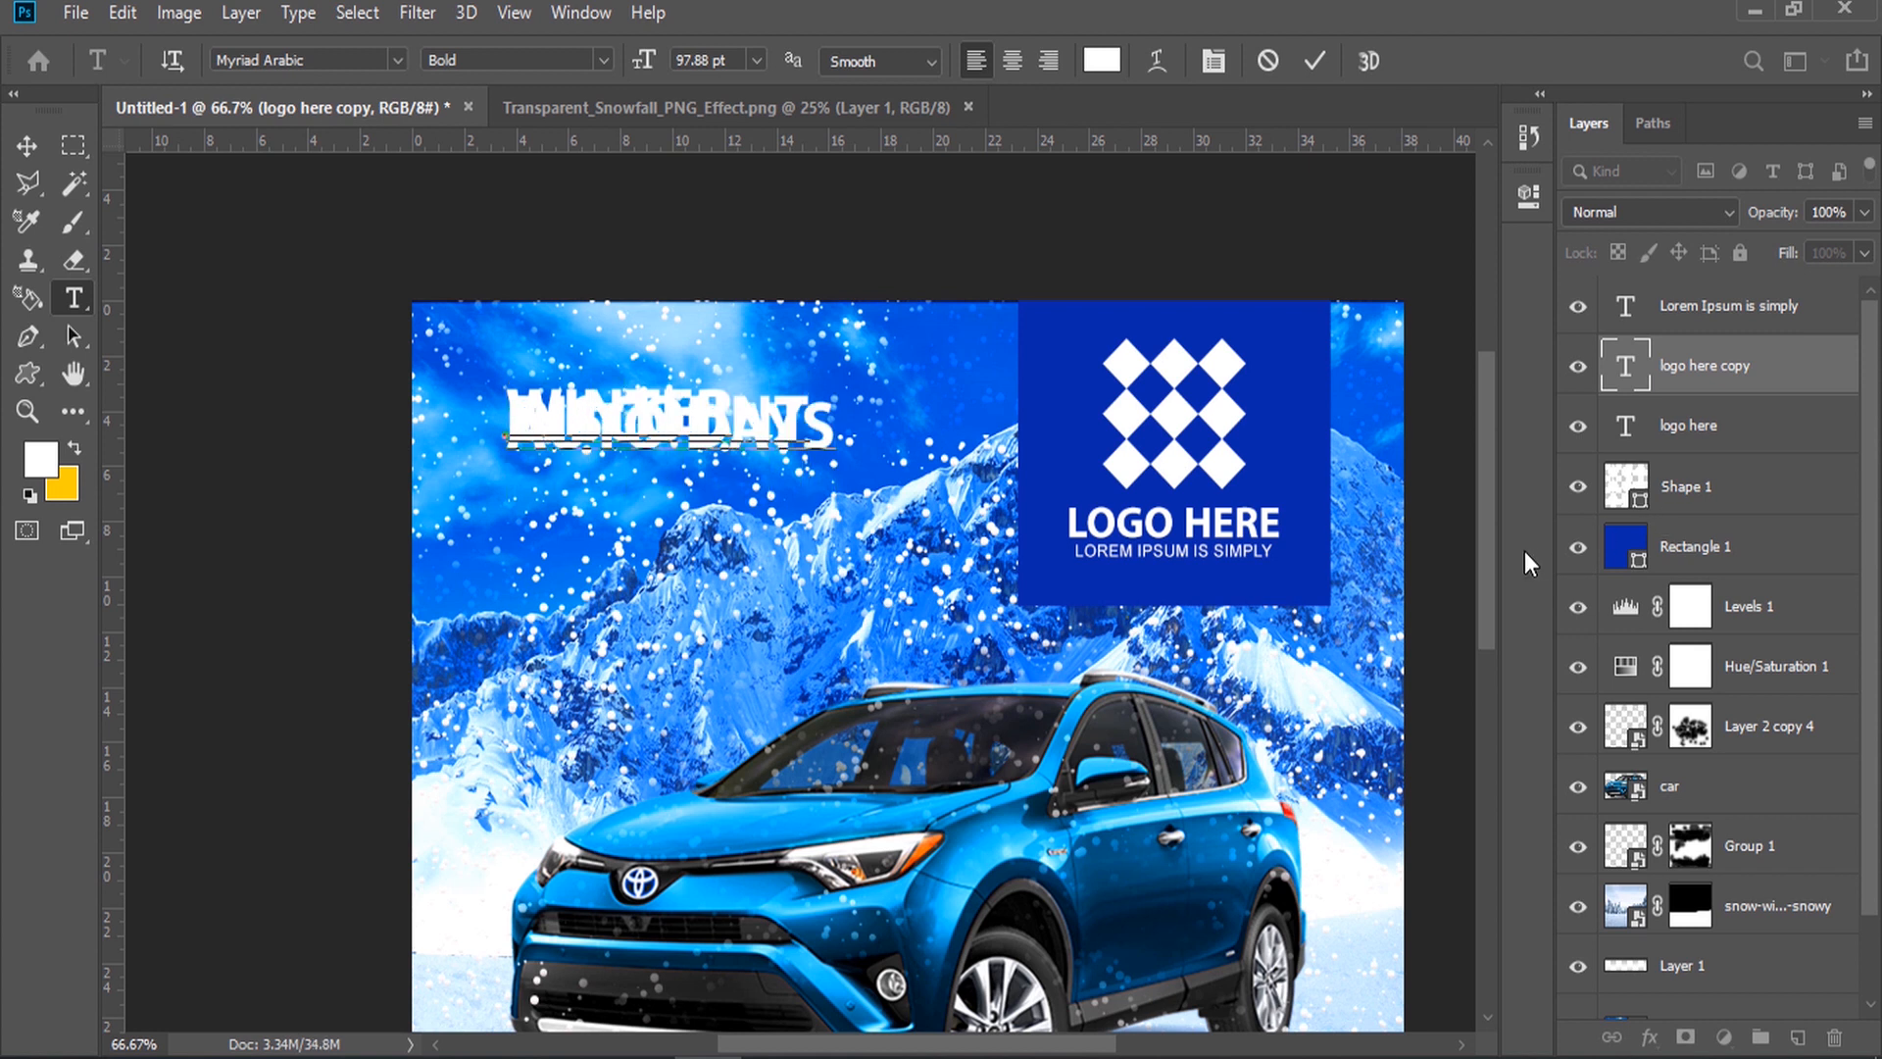
Step: Set the leading of the whole three-line headline to 72 pt so its lines no longer overlap
{"action": "key", "text": "ctrl+a"}
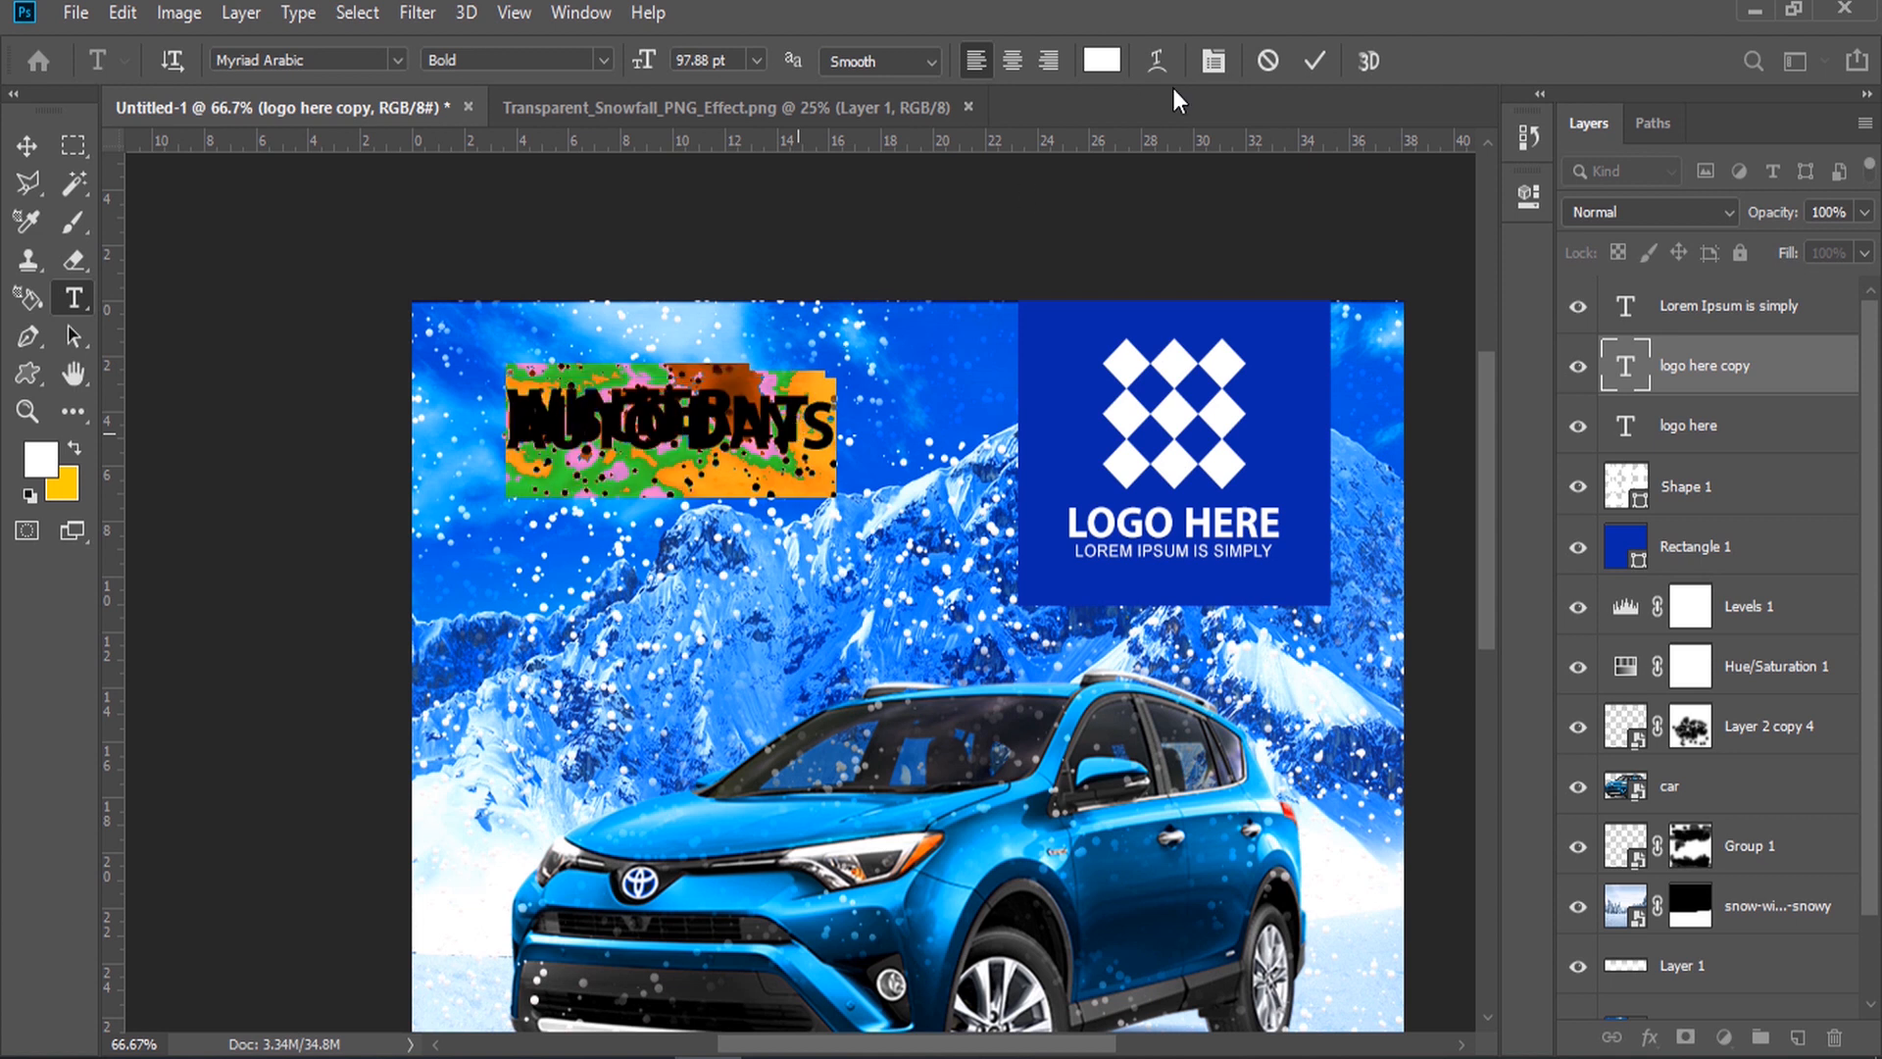
{"action": "left_click", "coordinate": [1213, 60]}
{"action": "left_click", "coordinate": [545, 342]}
{"action": "left_click", "coordinate": [527, 343]}
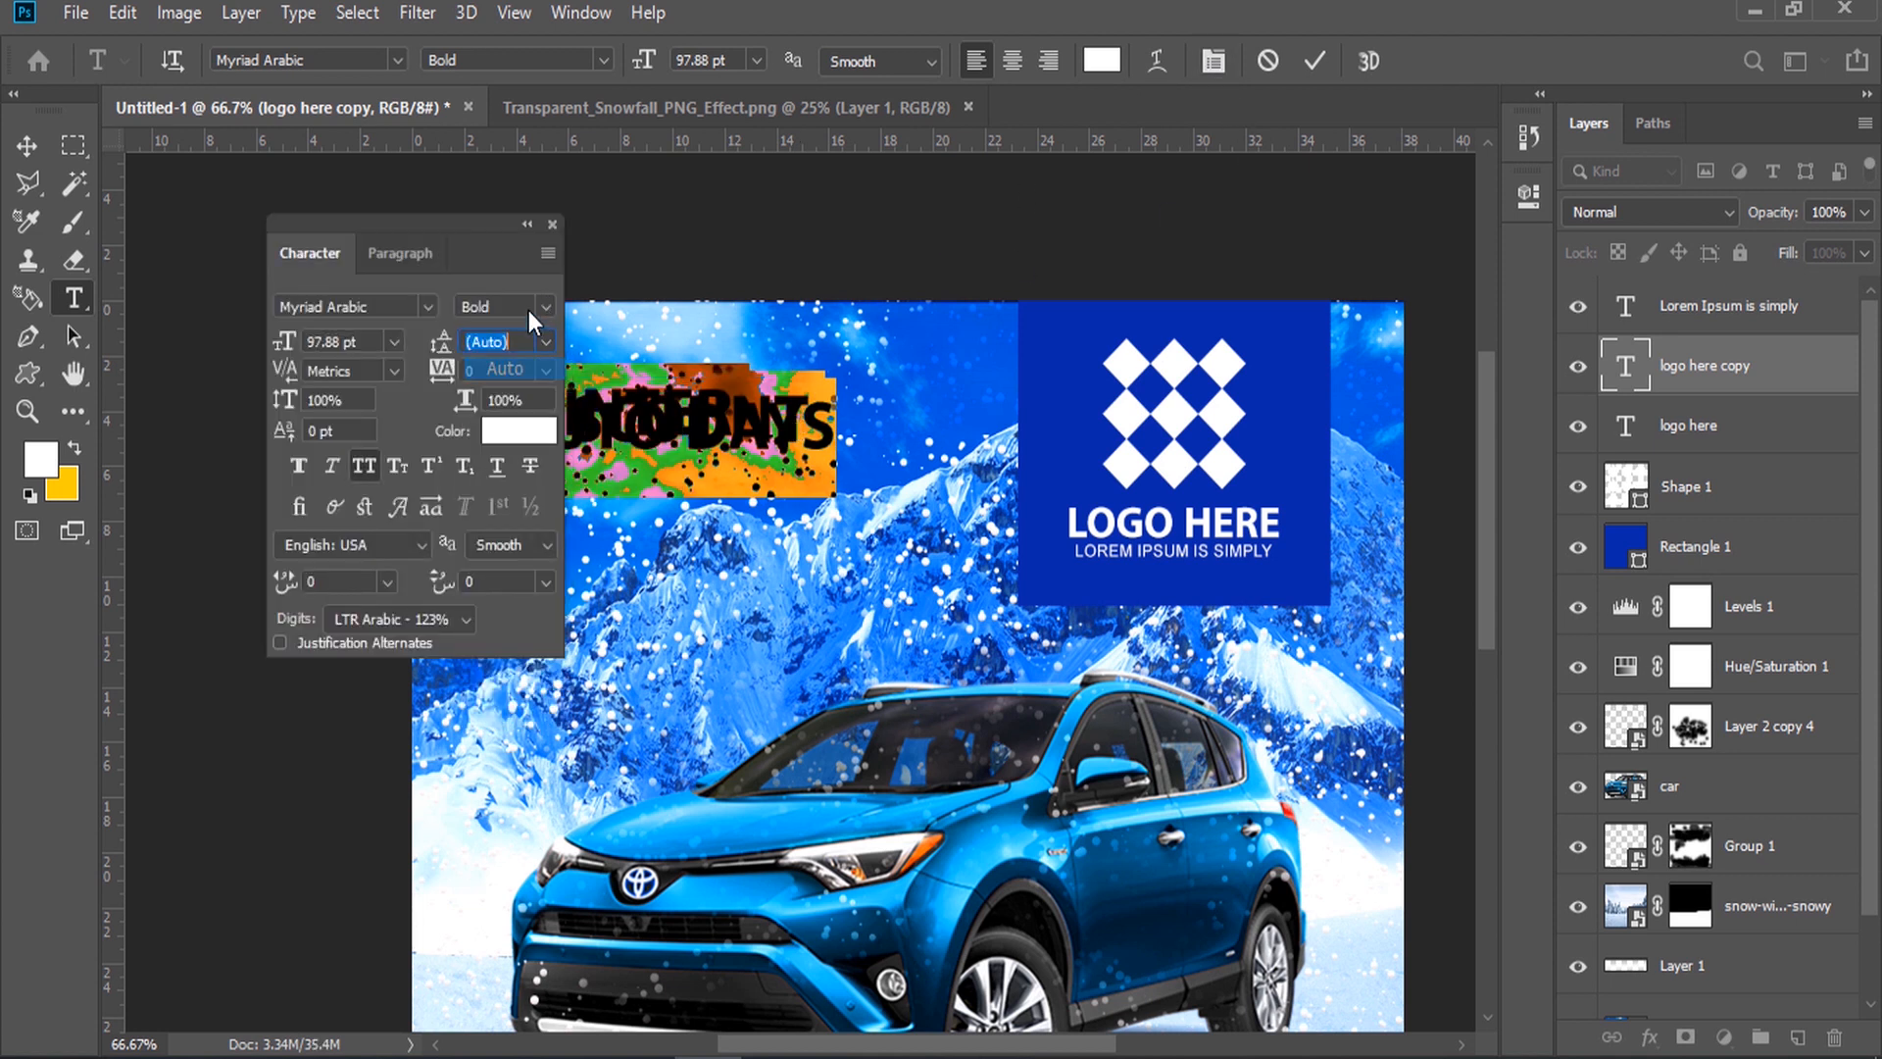
{"action": "left_click_drag", "start_coordinate": [444, 226], "coordinate": [1314, 238]}
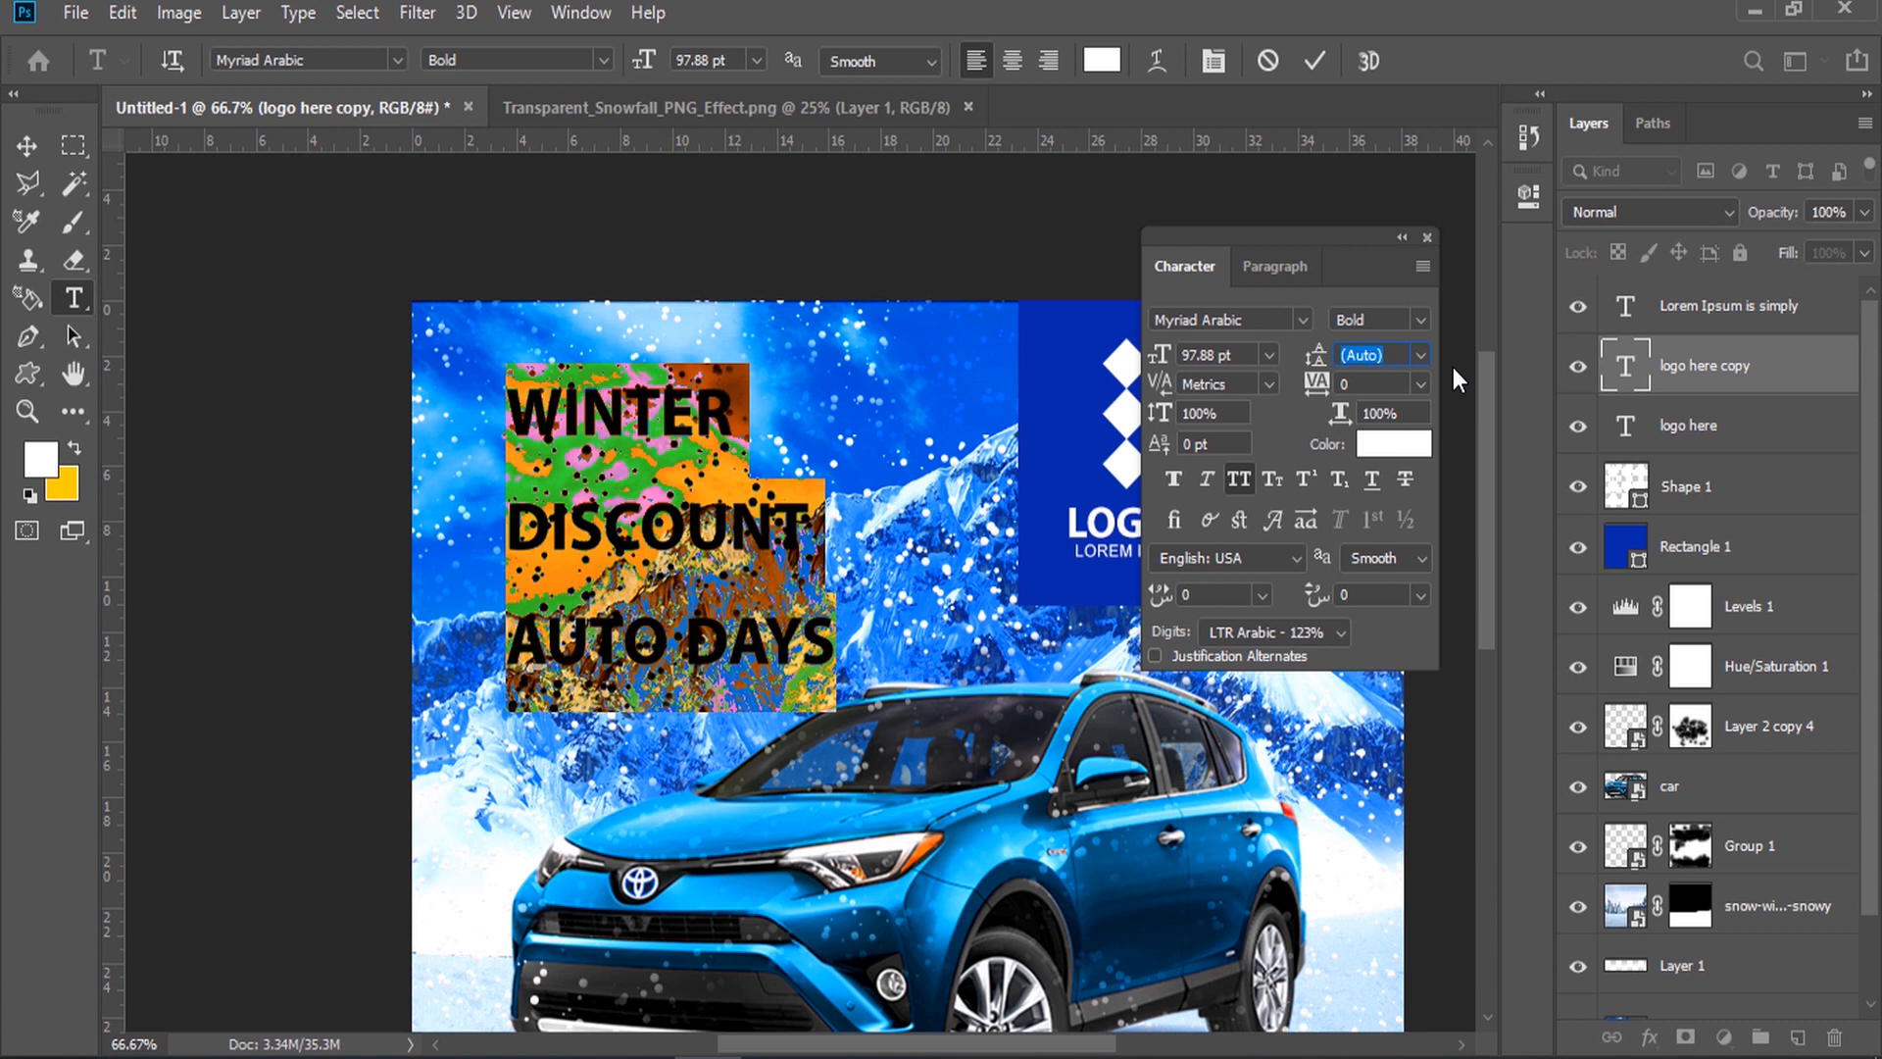
{"action": "left_click", "coordinate": [1419, 355]}
{"action": "left_click", "coordinate": [1357, 365]}
{"action": "left_click_drag", "start_coordinate": [1316, 357], "coordinate": [1271, 362]}
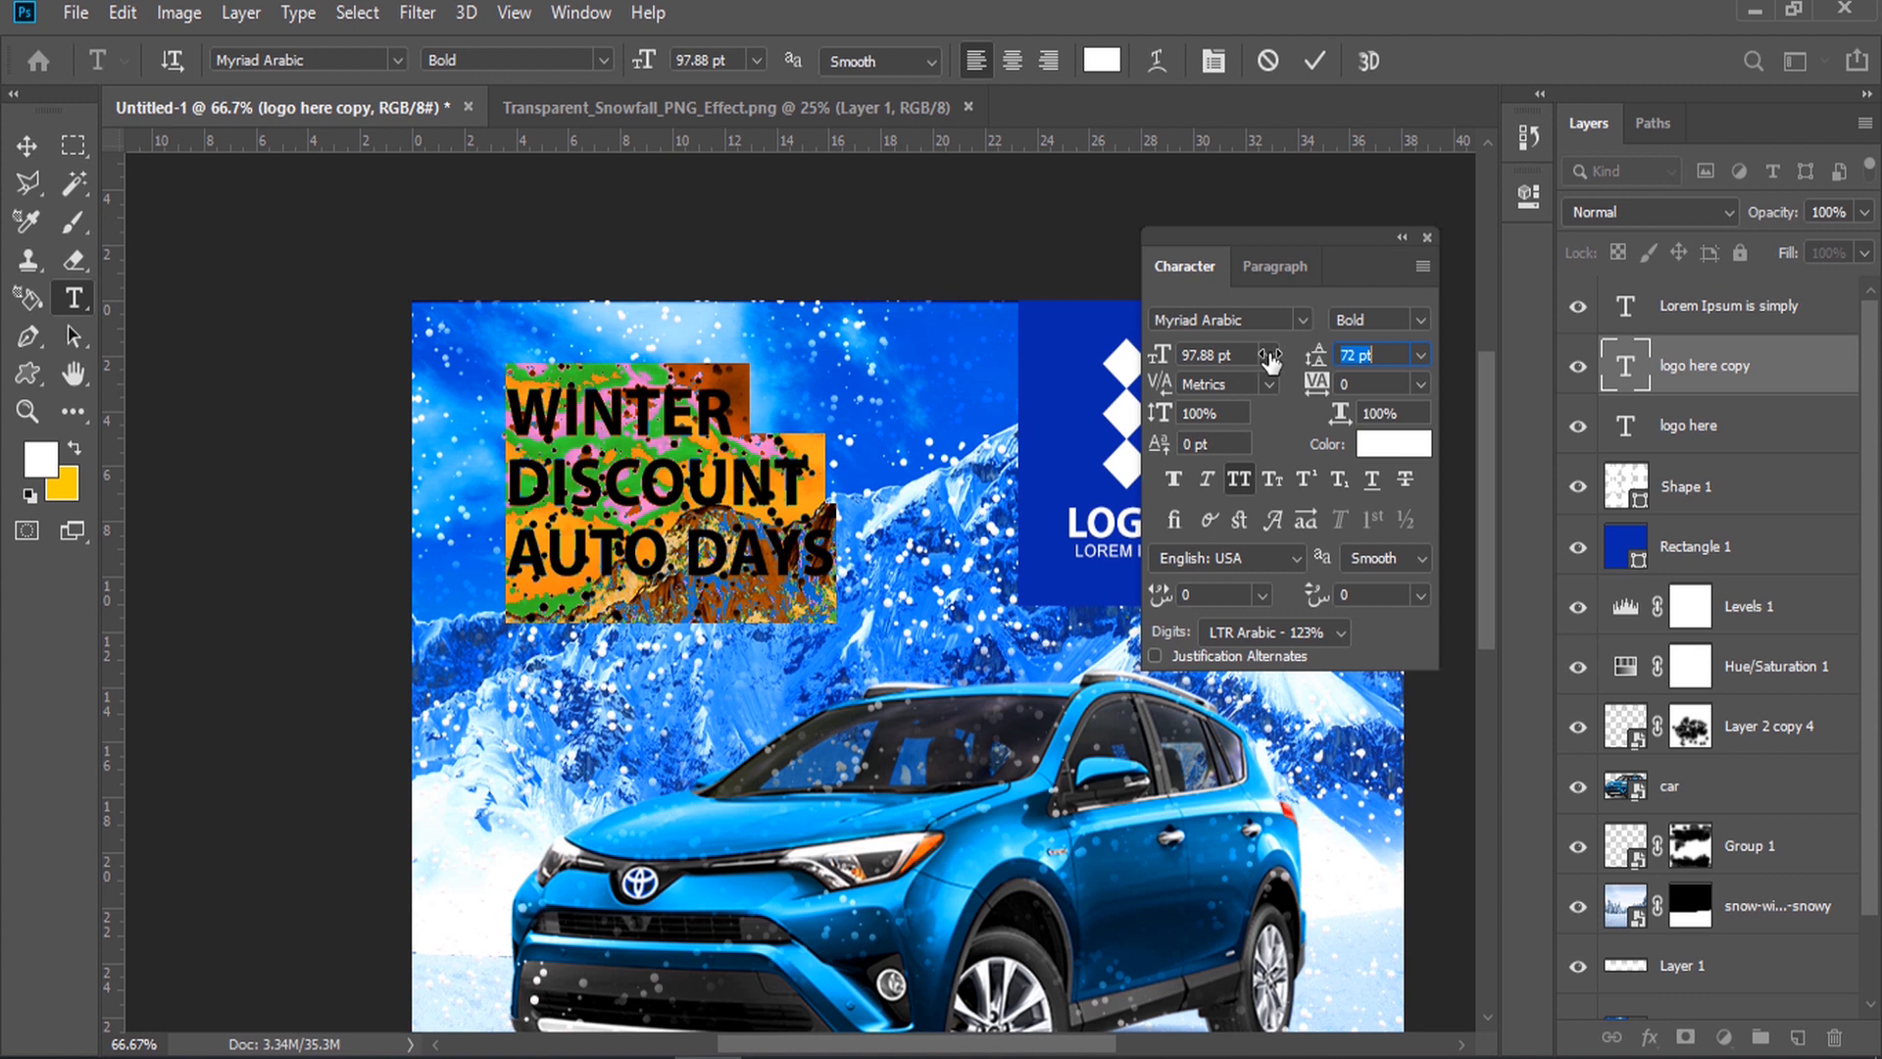
Step: Change the headline's font to Arial with the Black style
{"action": "left_click", "coordinate": [1304, 319]}
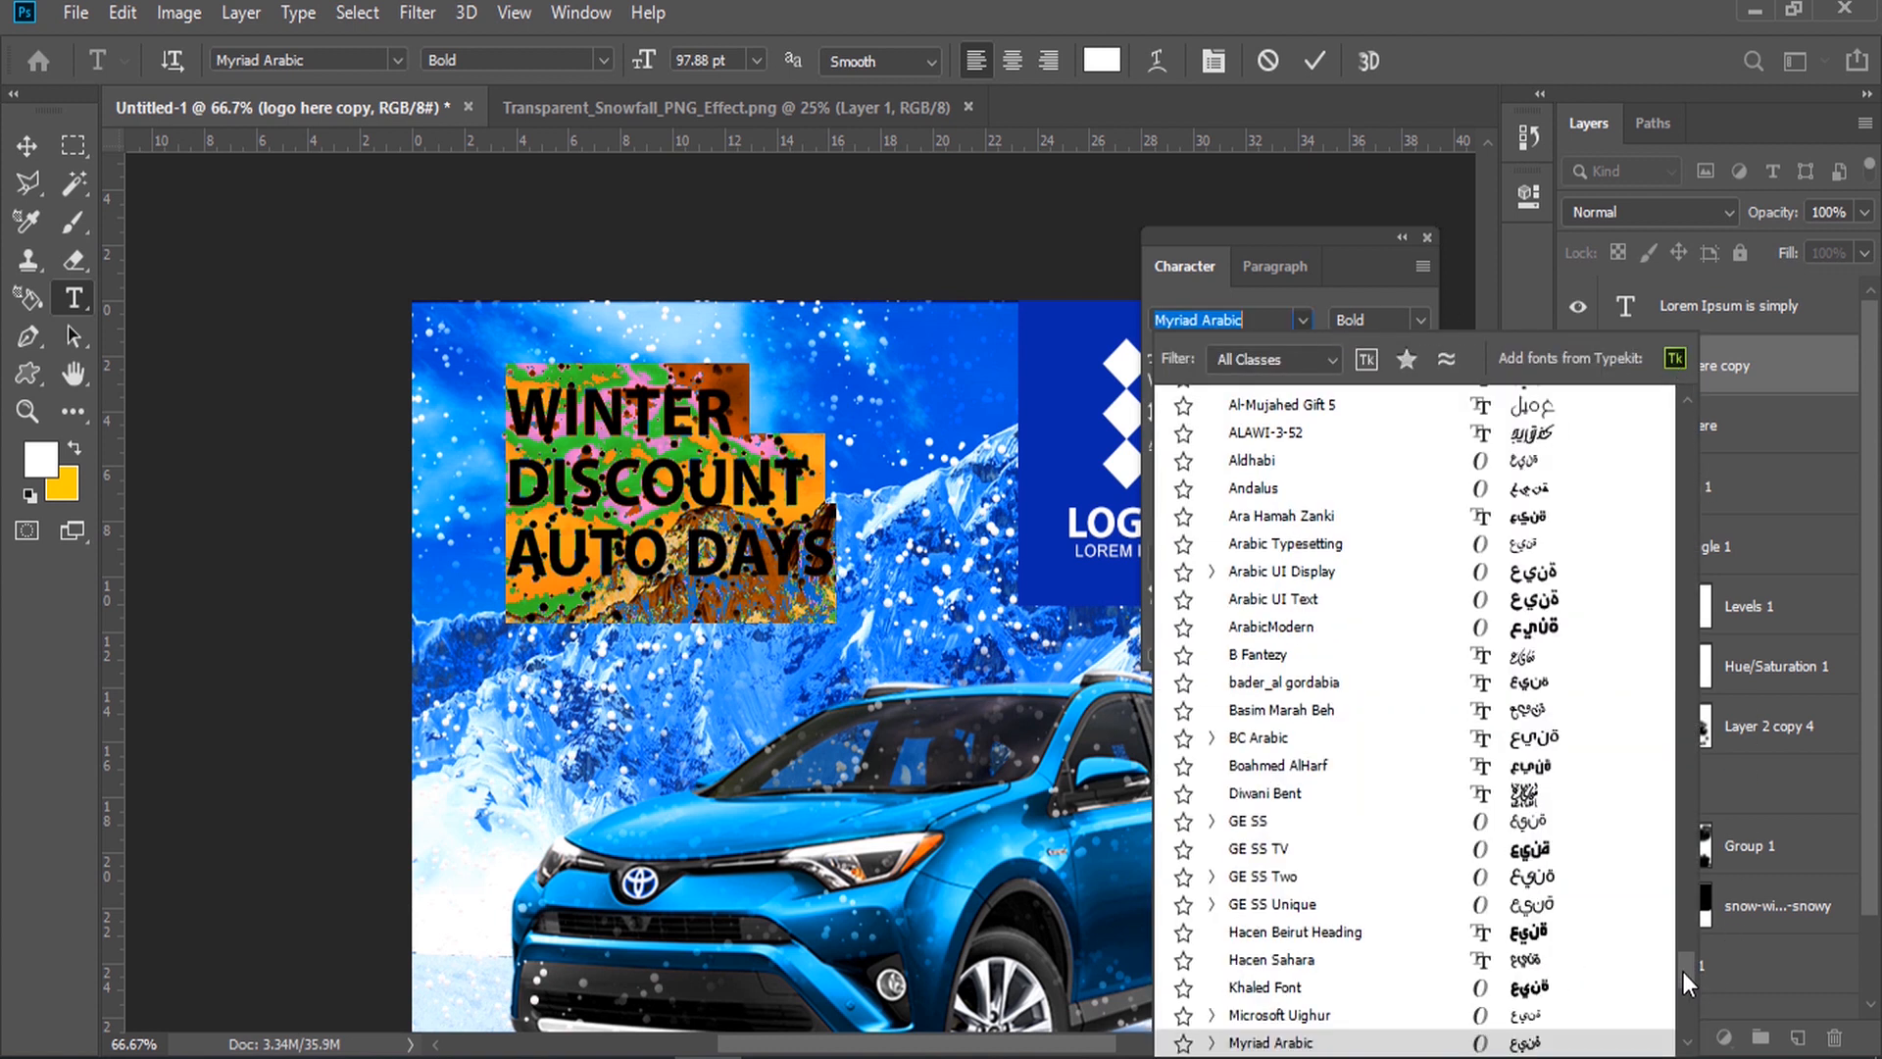
{"action": "left_click_drag", "start_coordinate": [1682, 972], "coordinate": [1680, 496]}
{"action": "scroll", "coordinate": [1685, 398], "scroll_direction": "down", "scroll_amount": 10}
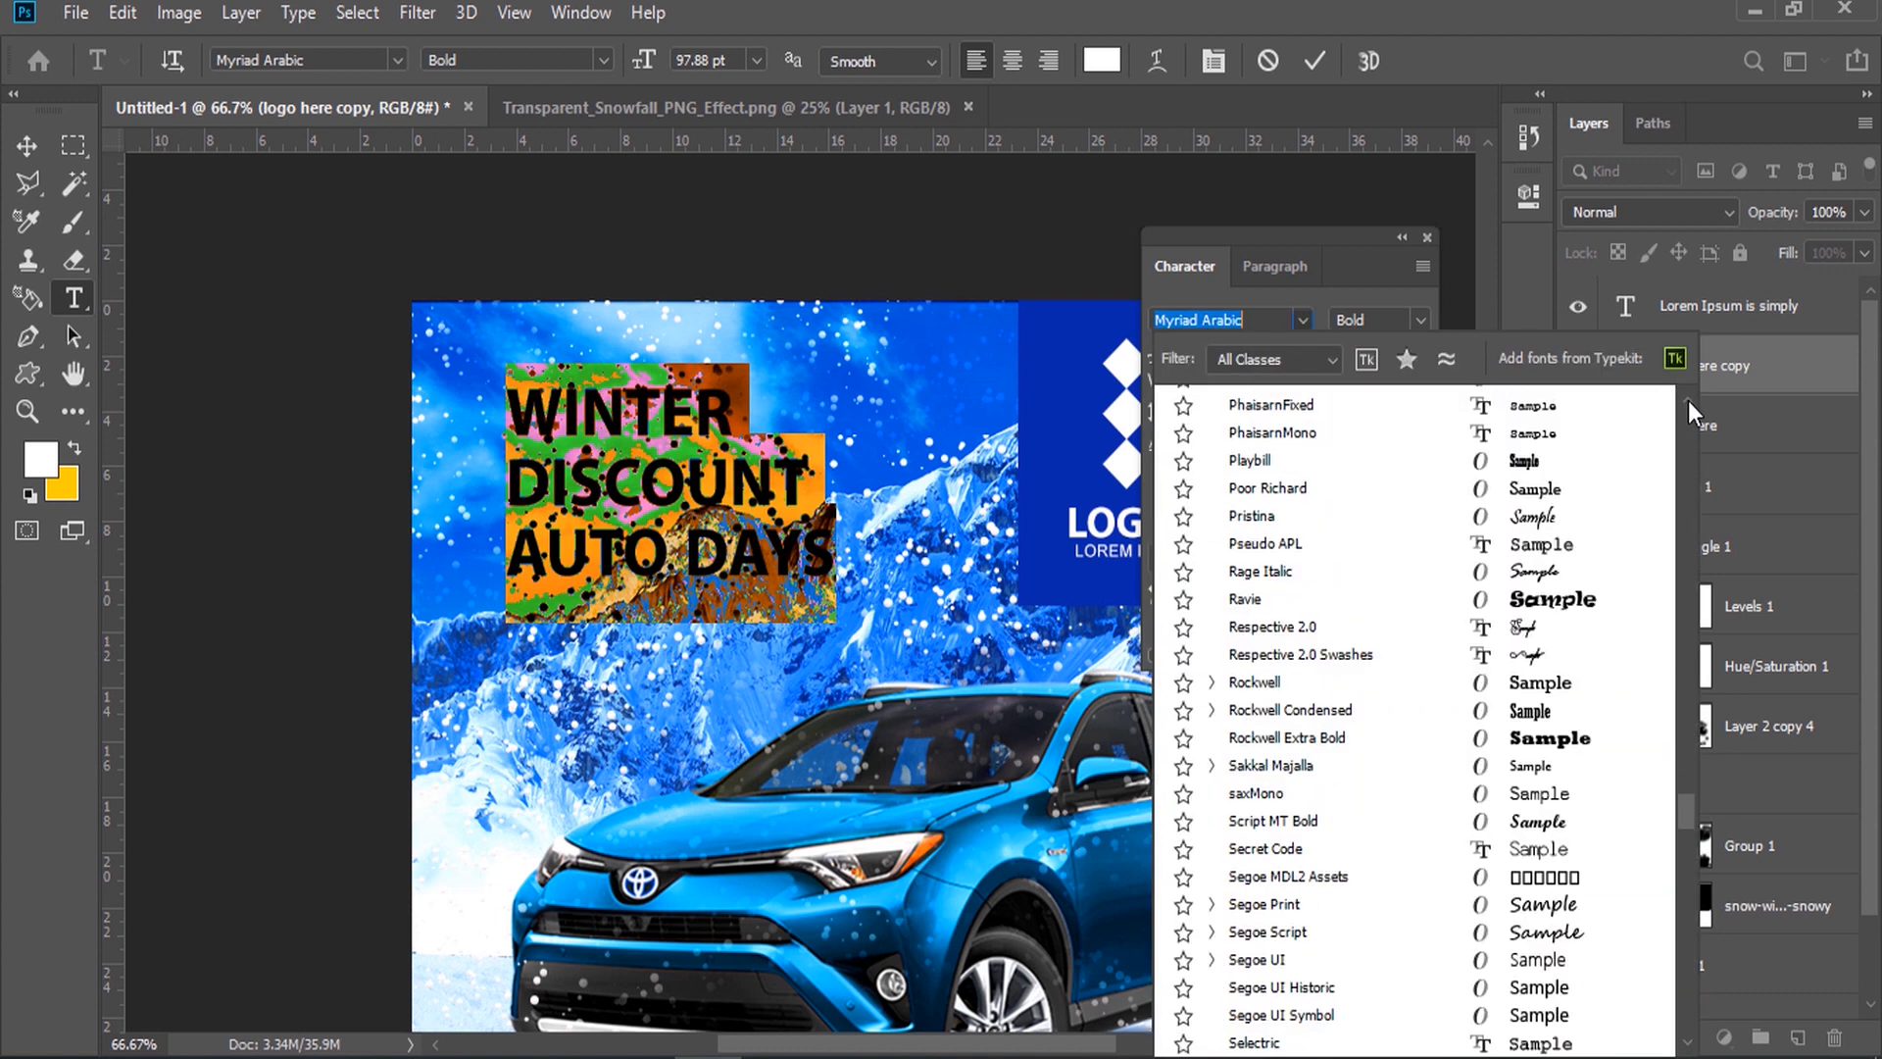
{"action": "scroll", "coordinate": [1688, 407], "scroll_direction": "up", "scroll_amount": 15}
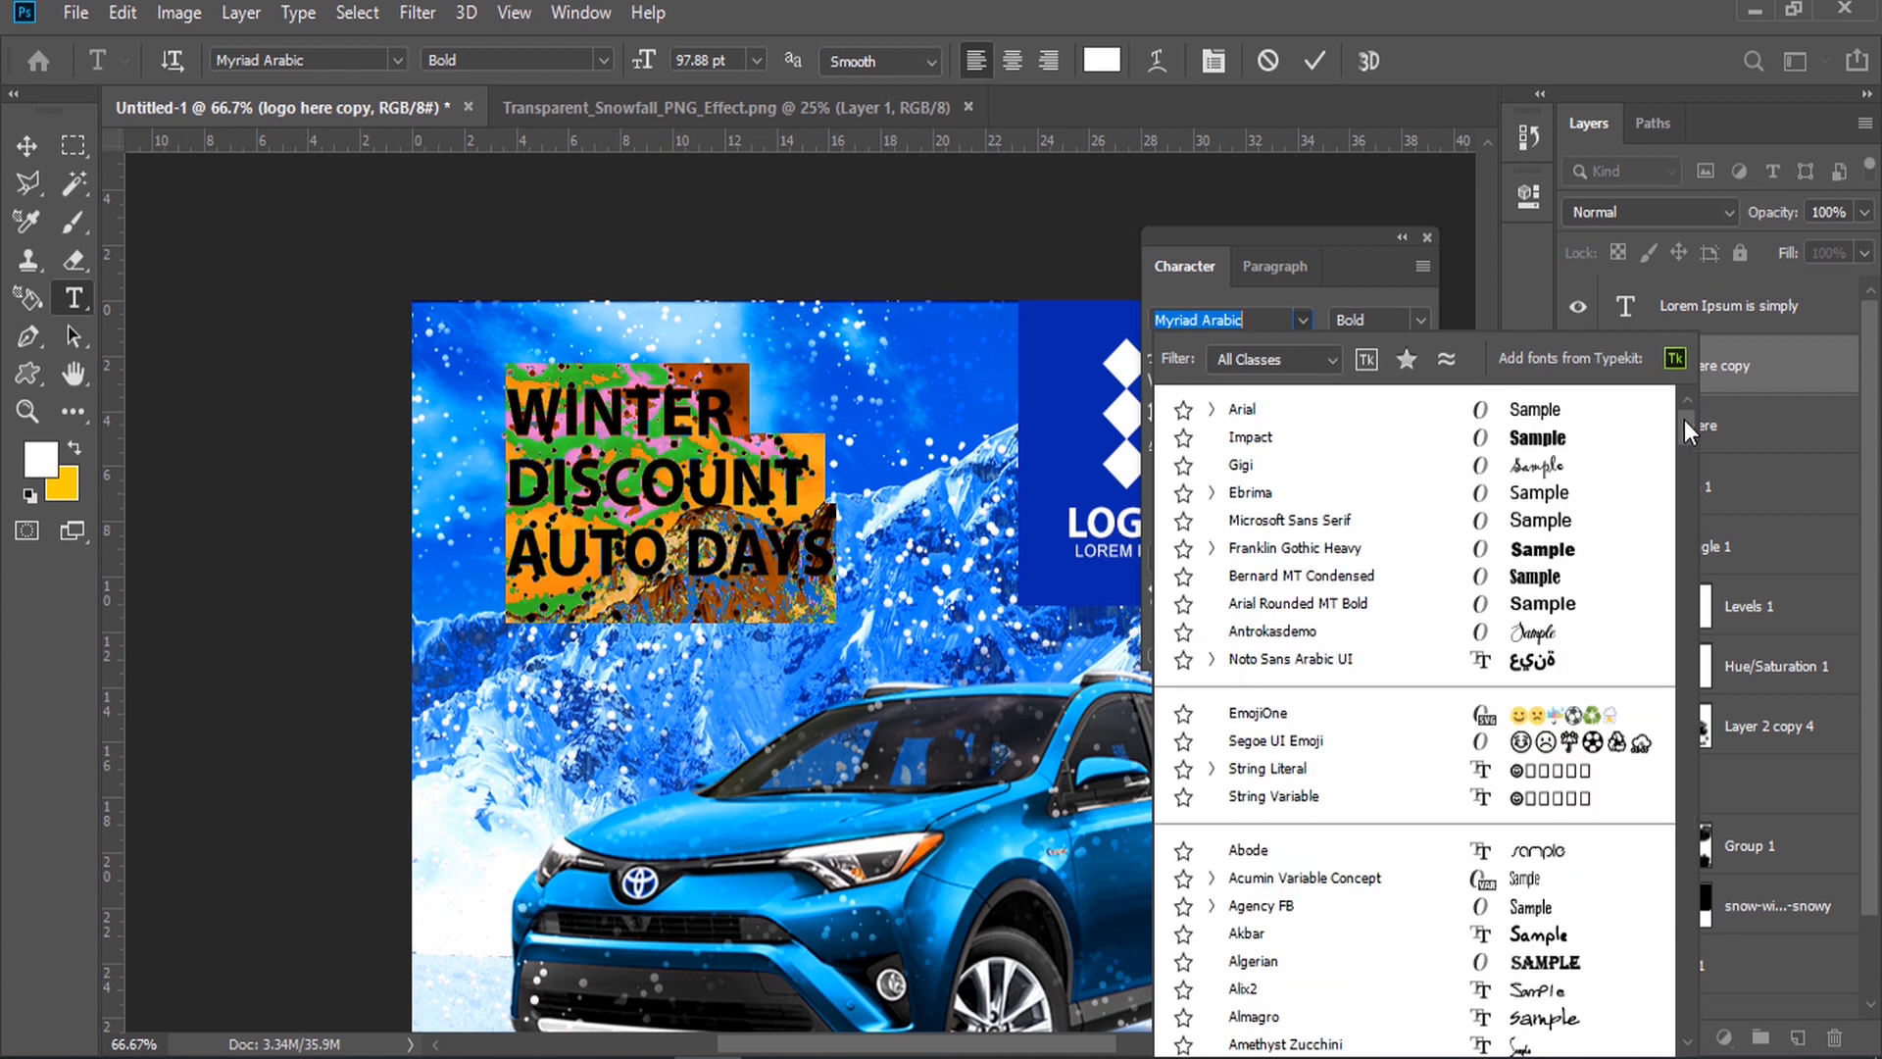
{"action": "left_click", "coordinate": [1553, 416]}
{"action": "left_click", "coordinate": [1419, 320]}
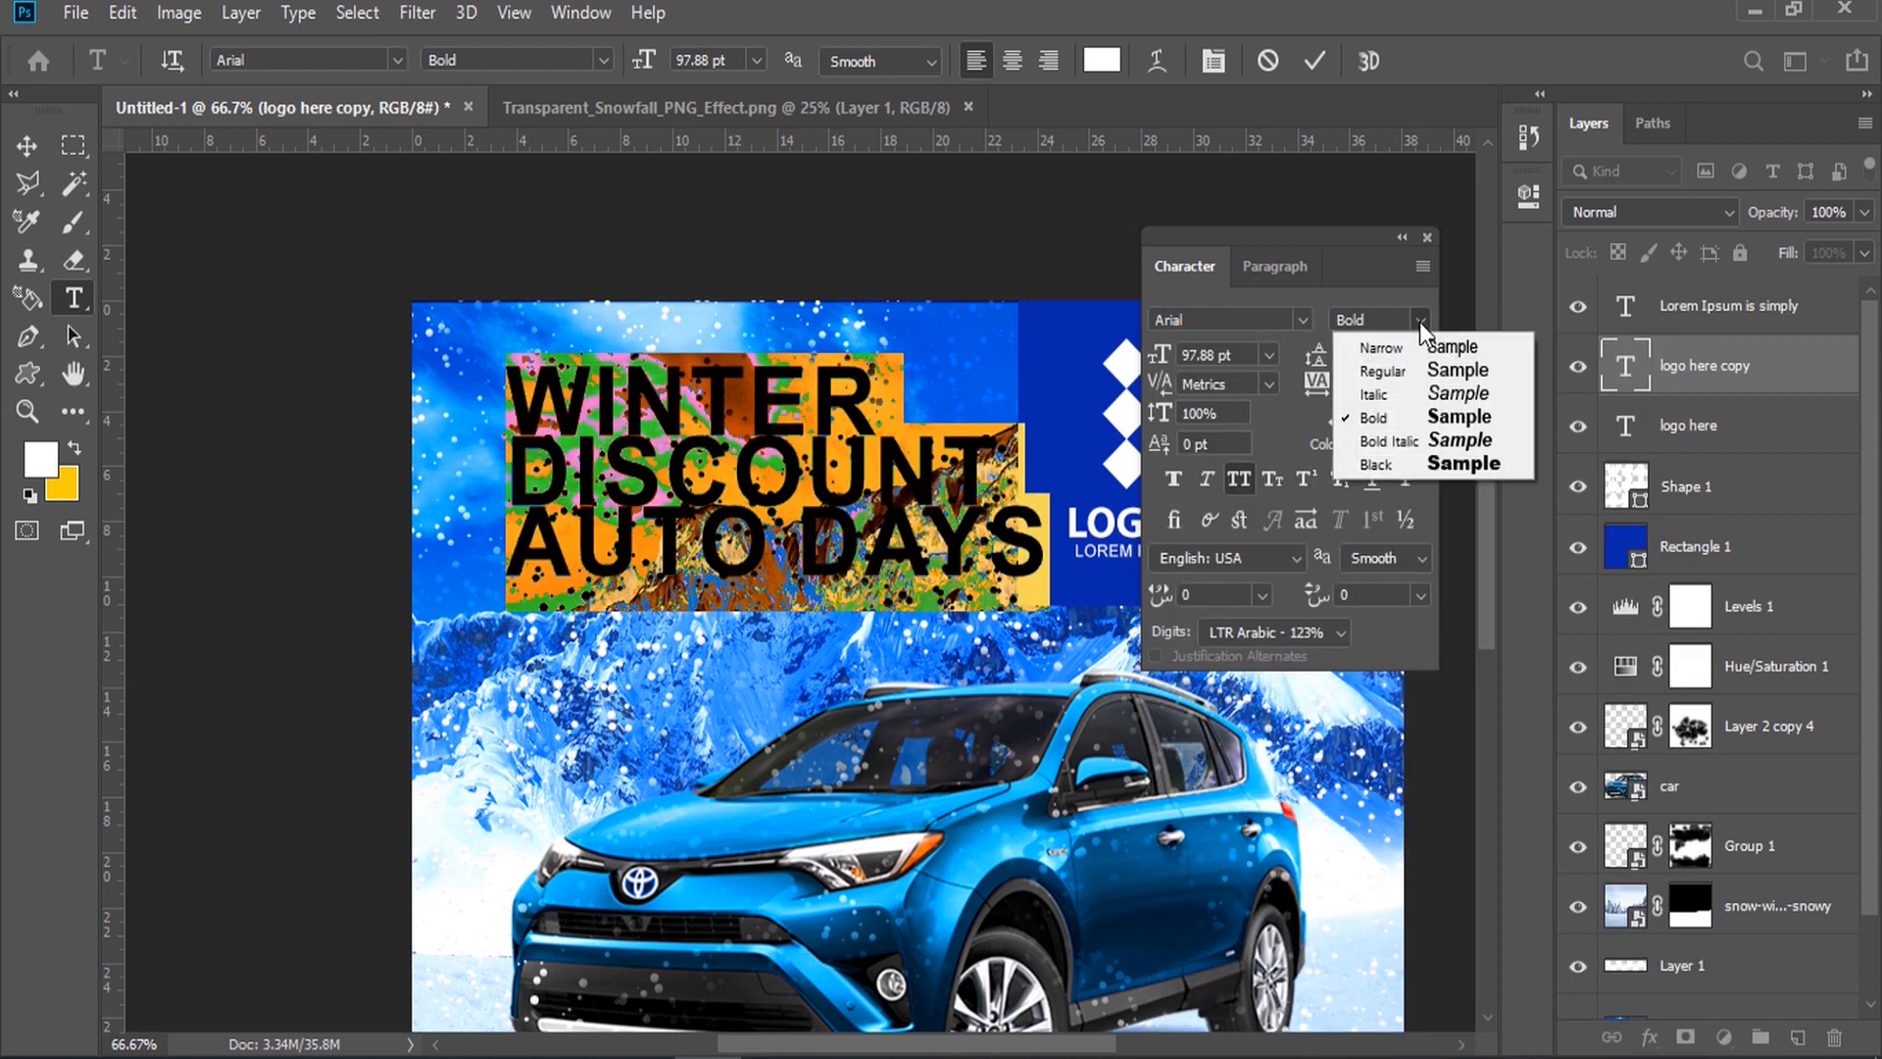
{"action": "left_click", "coordinate": [1381, 457]}
Step: Set the headline's size to 72.88 pt, its vertical scale to 114% and its leading to 74 pt
{"action": "left_click_drag", "start_coordinate": [1311, 358], "coordinate": [1363, 370]}
{"action": "left_click_drag", "start_coordinate": [1160, 354], "coordinate": [1123, 360]}
{"action": "left_click_drag", "start_coordinate": [1320, 365], "coordinate": [1358, 366]}
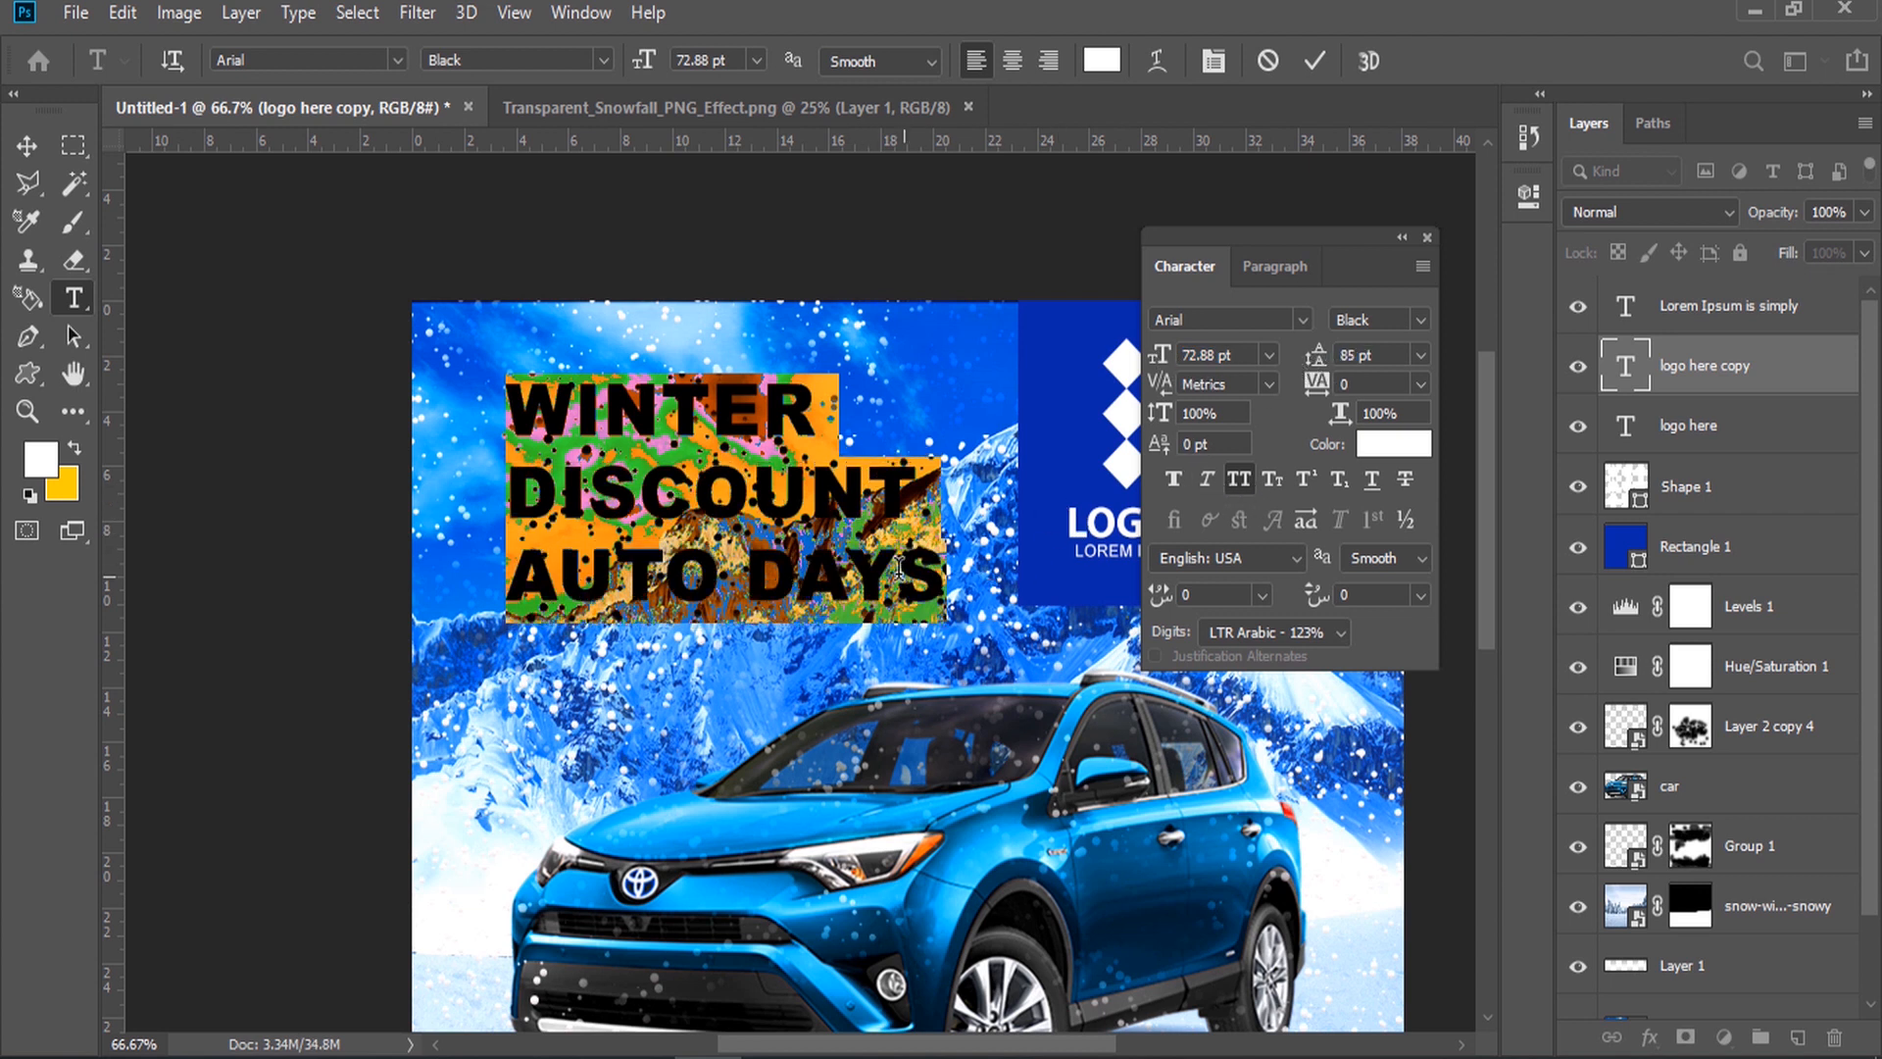
{"action": "left_click_drag", "start_coordinate": [1158, 421], "coordinate": [1197, 411]}
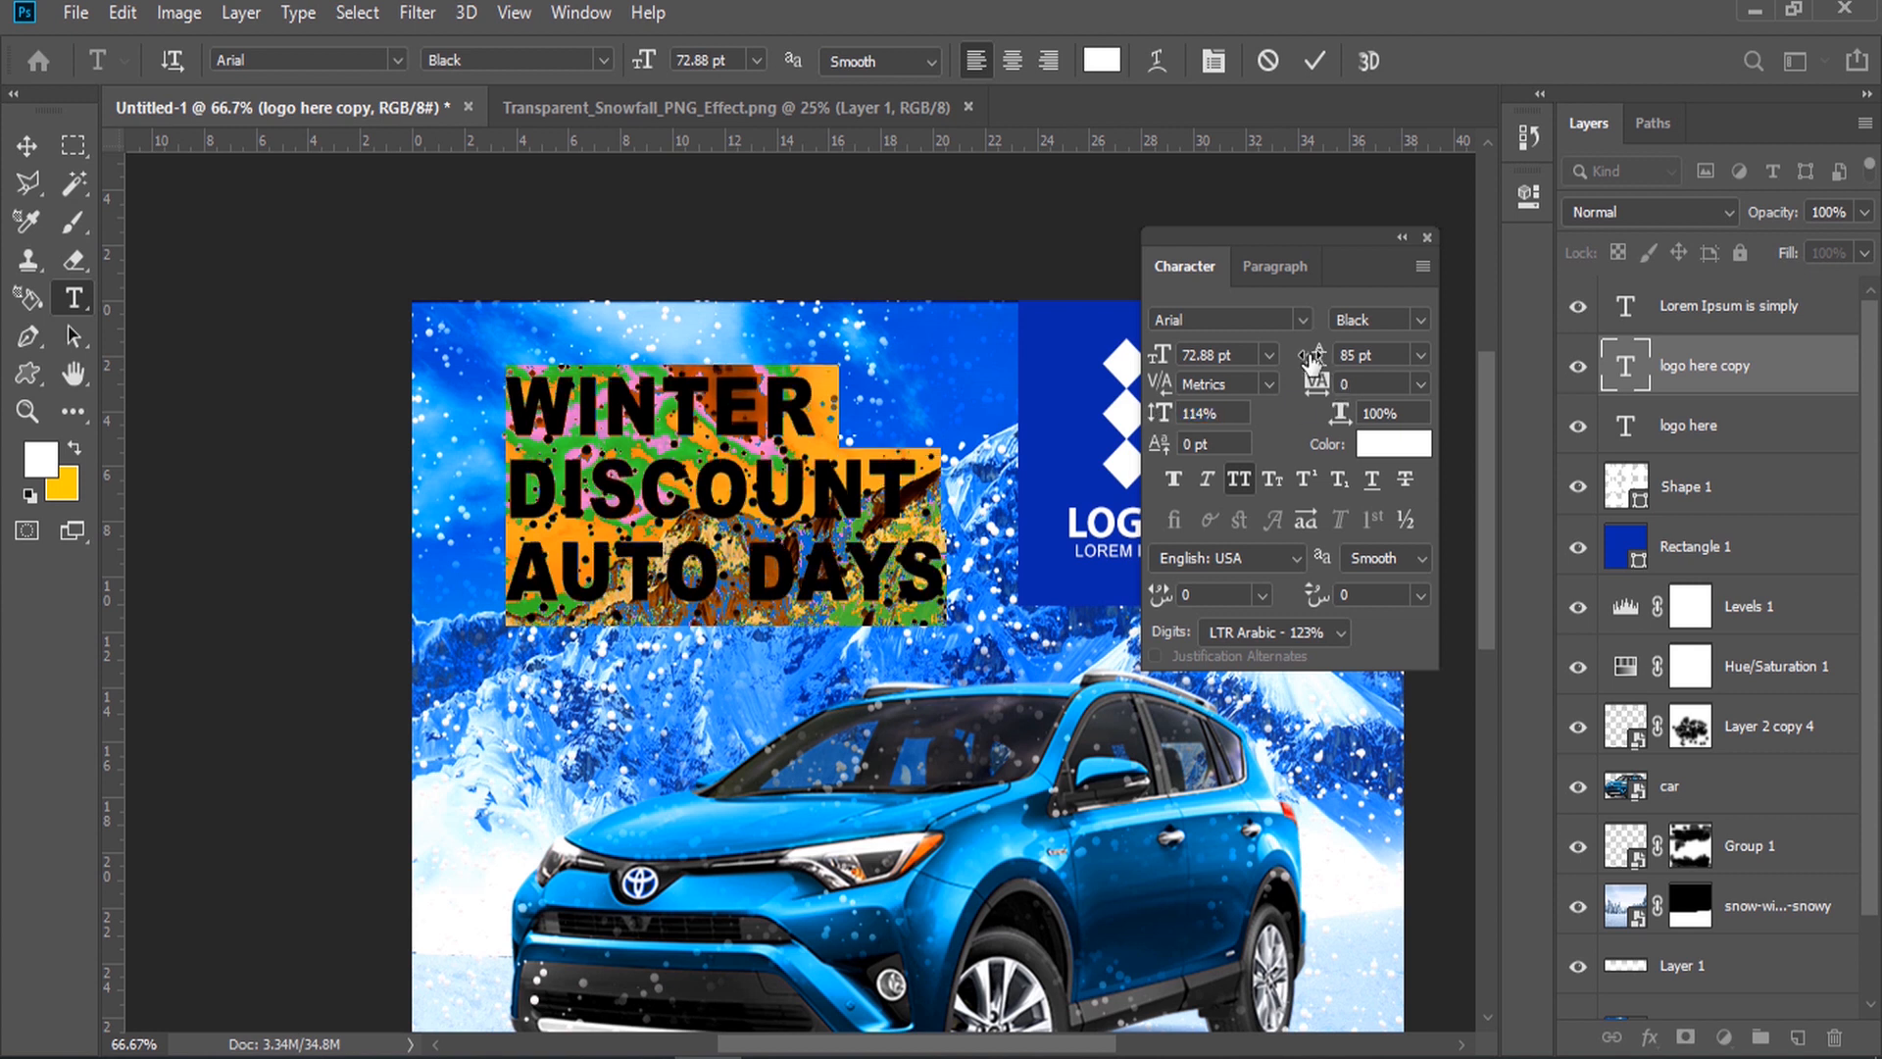
{"action": "left_click_drag", "start_coordinate": [1314, 360], "coordinate": [1284, 370]}
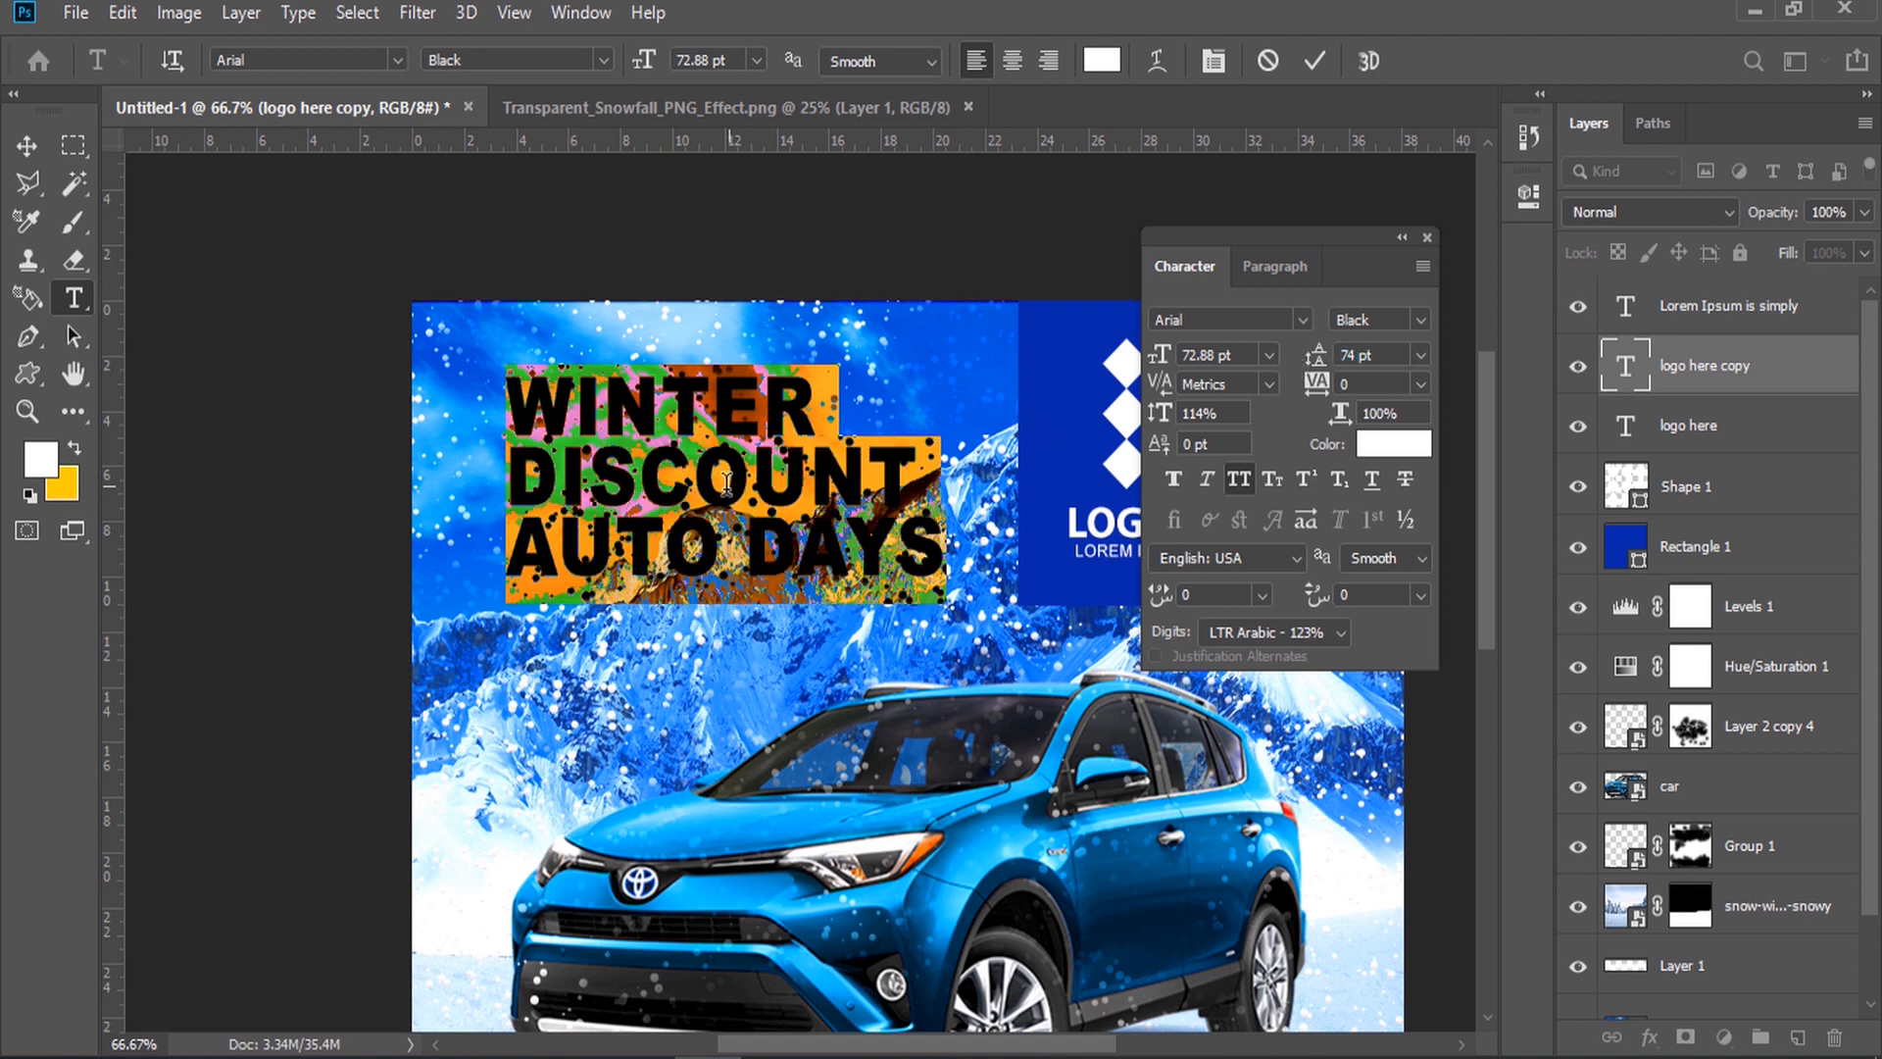
Step: Nudge the headline slightly left over the sky and finish editing its text
{"action": "key", "text": "ctrl+h"}
{"action": "left_click_drag", "start_coordinate": [984, 537], "coordinate": [968, 538]}
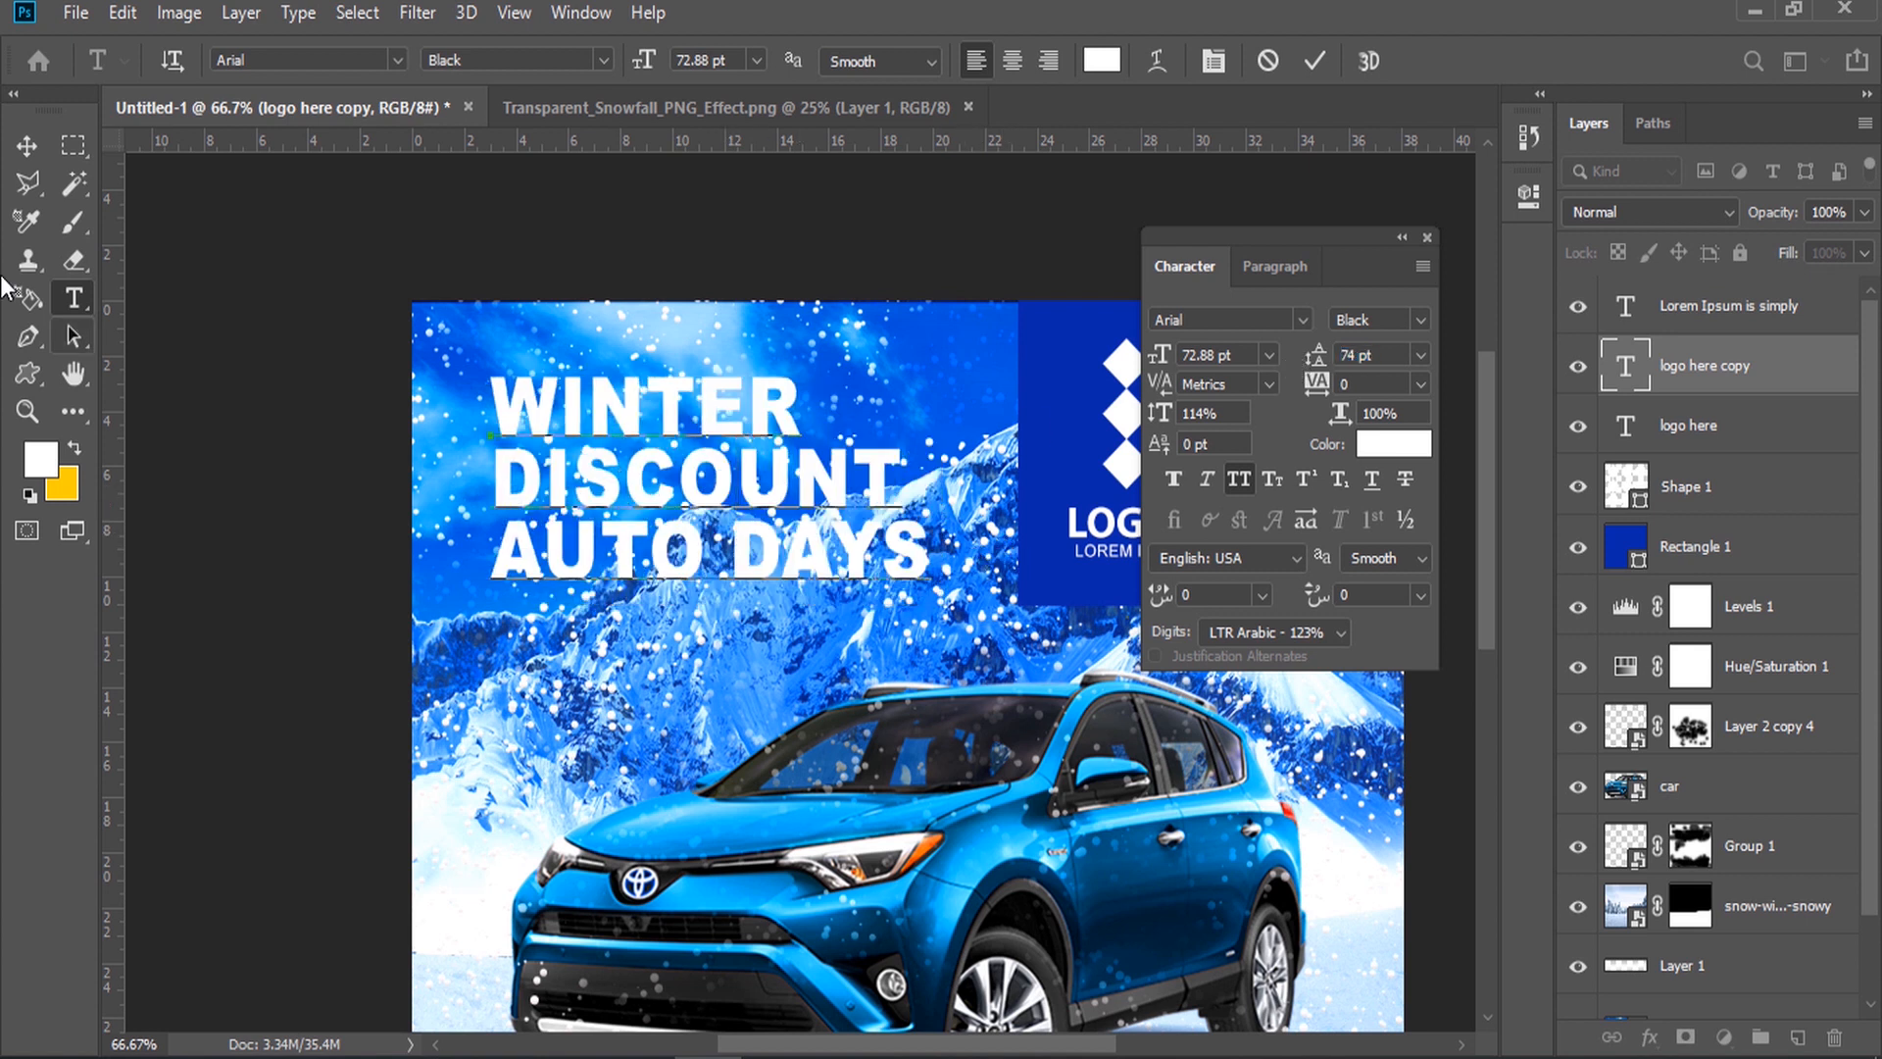
{"action": "left_click", "coordinate": [26, 145]}
{"action": "left_click", "coordinate": [1427, 238]}
Step: Add a black drop shadow to the headline layer with 100% opacity, 4 px distance, 6% spread and 0 px size
{"action": "right_click", "coordinate": [1737, 376]}
{"action": "left_click", "coordinate": [1484, 41]}
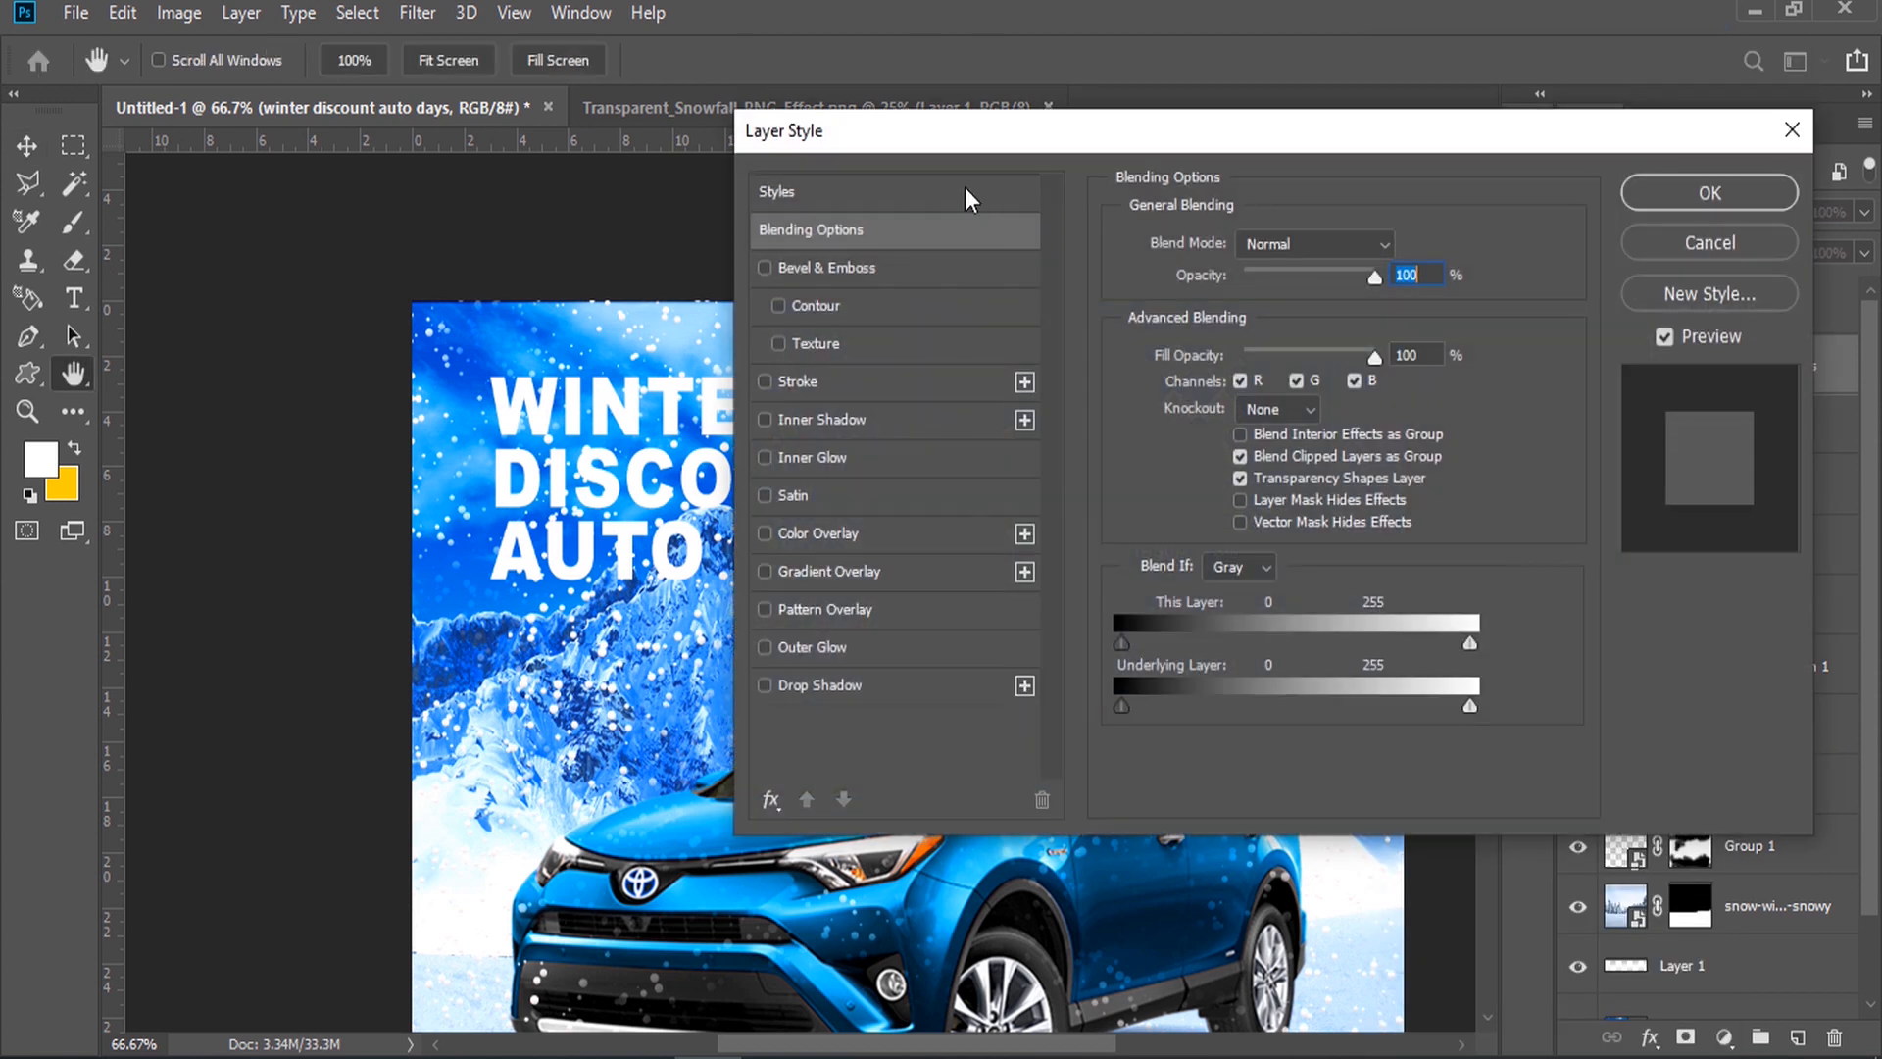
{"action": "left_click_drag", "start_coordinate": [964, 187], "coordinate": [1239, 134]}
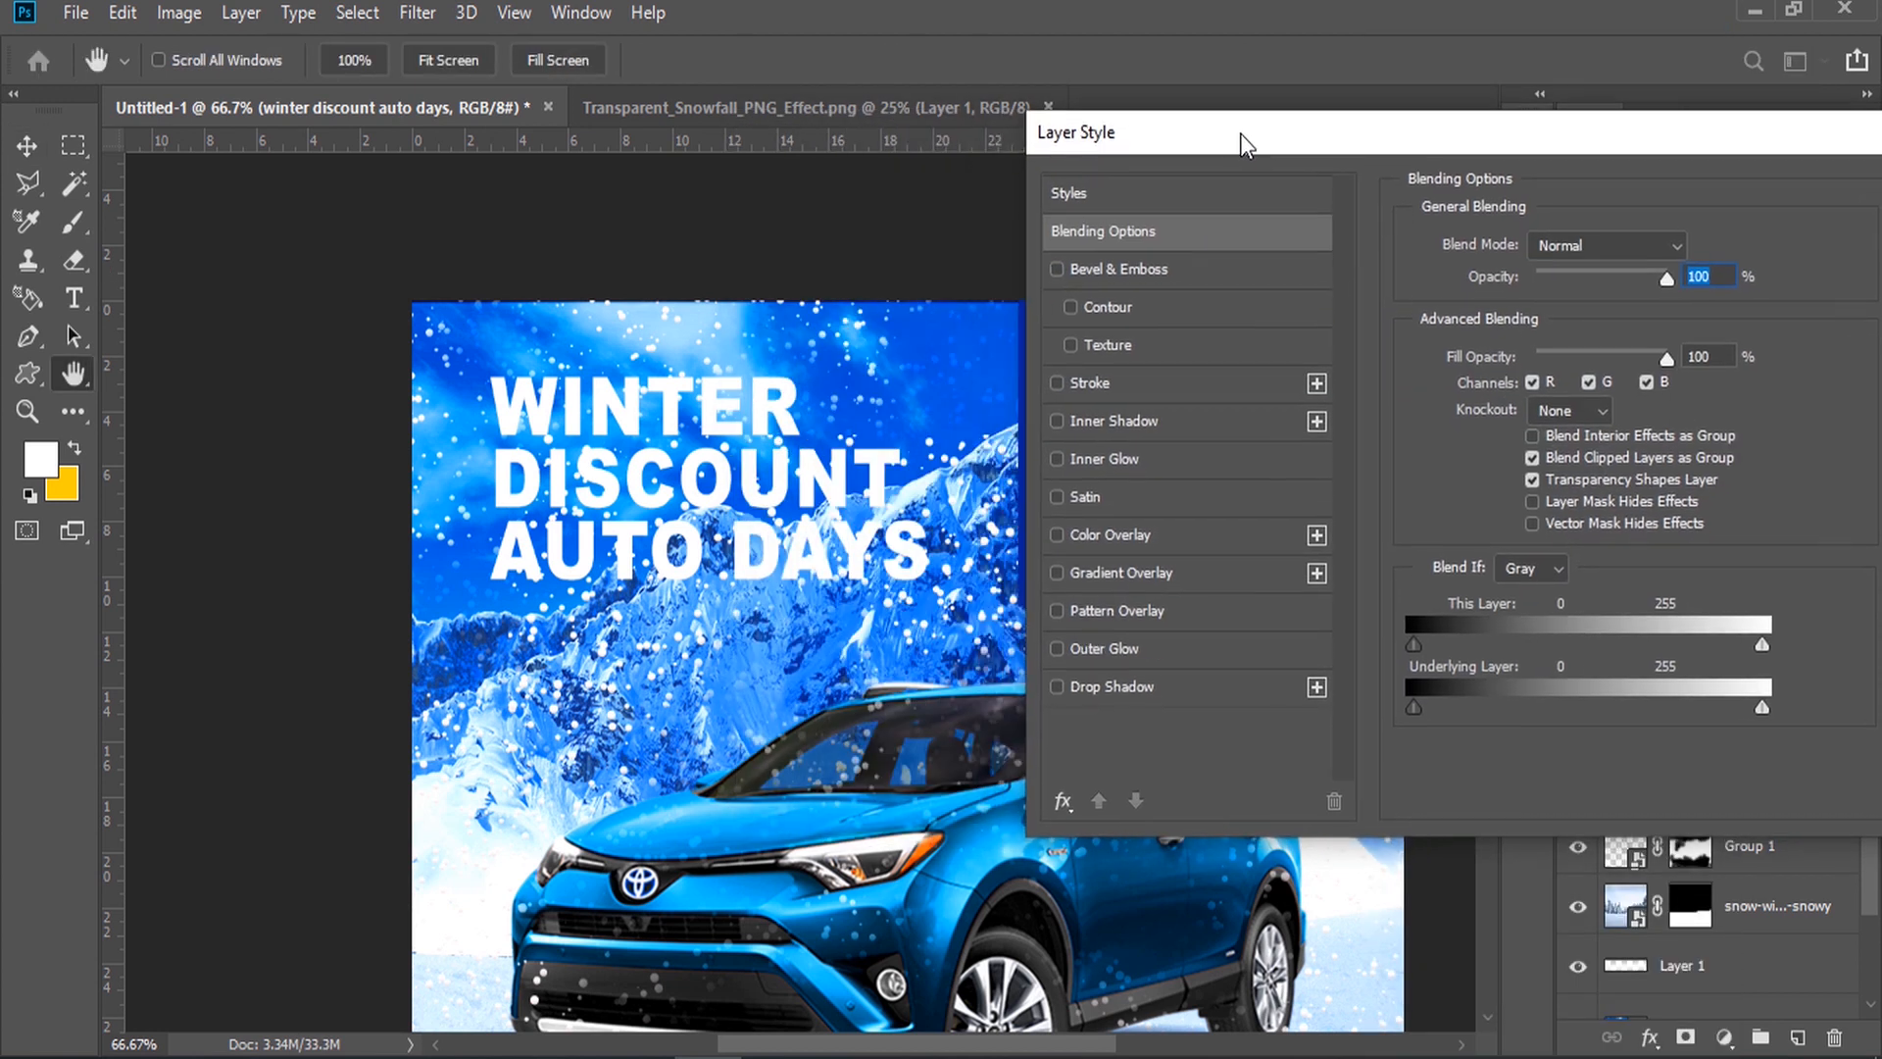
{"action": "left_click", "coordinate": [1132, 687]}
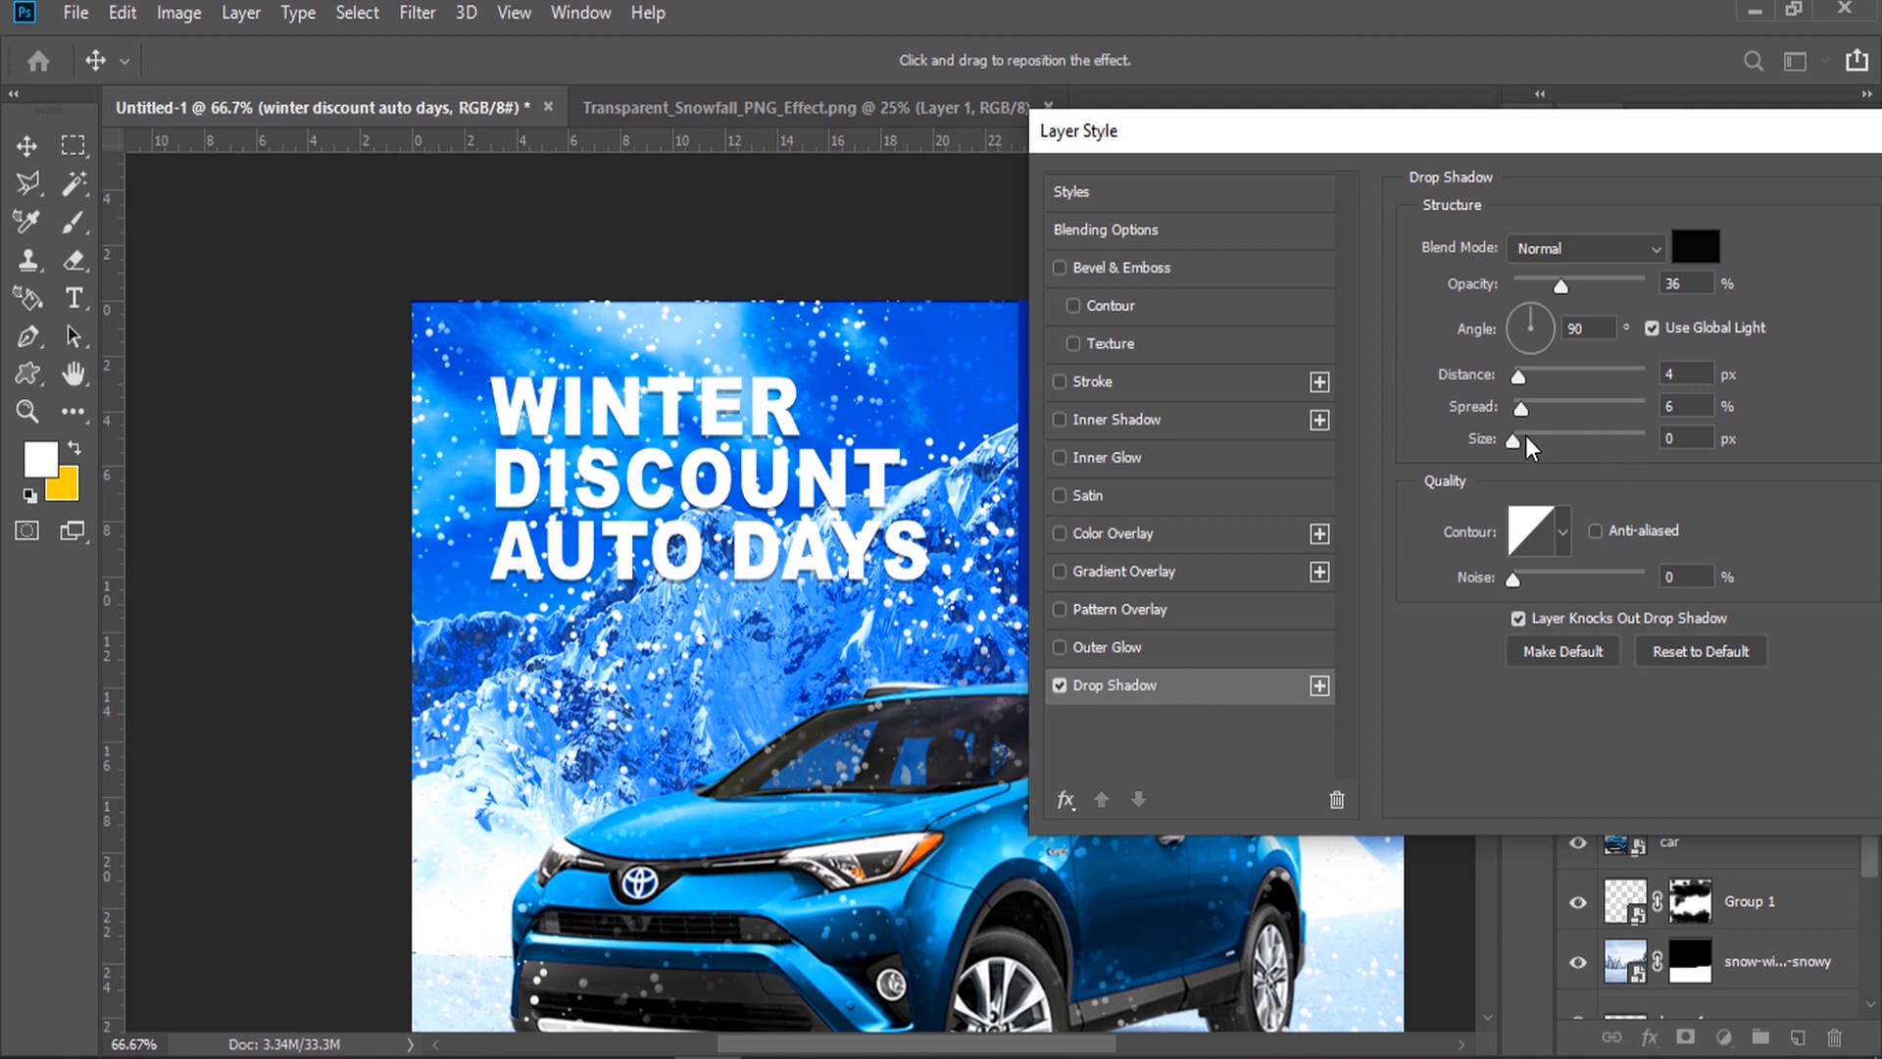
{"action": "left_click_drag", "start_coordinate": [1580, 287], "coordinate": [1653, 284]}
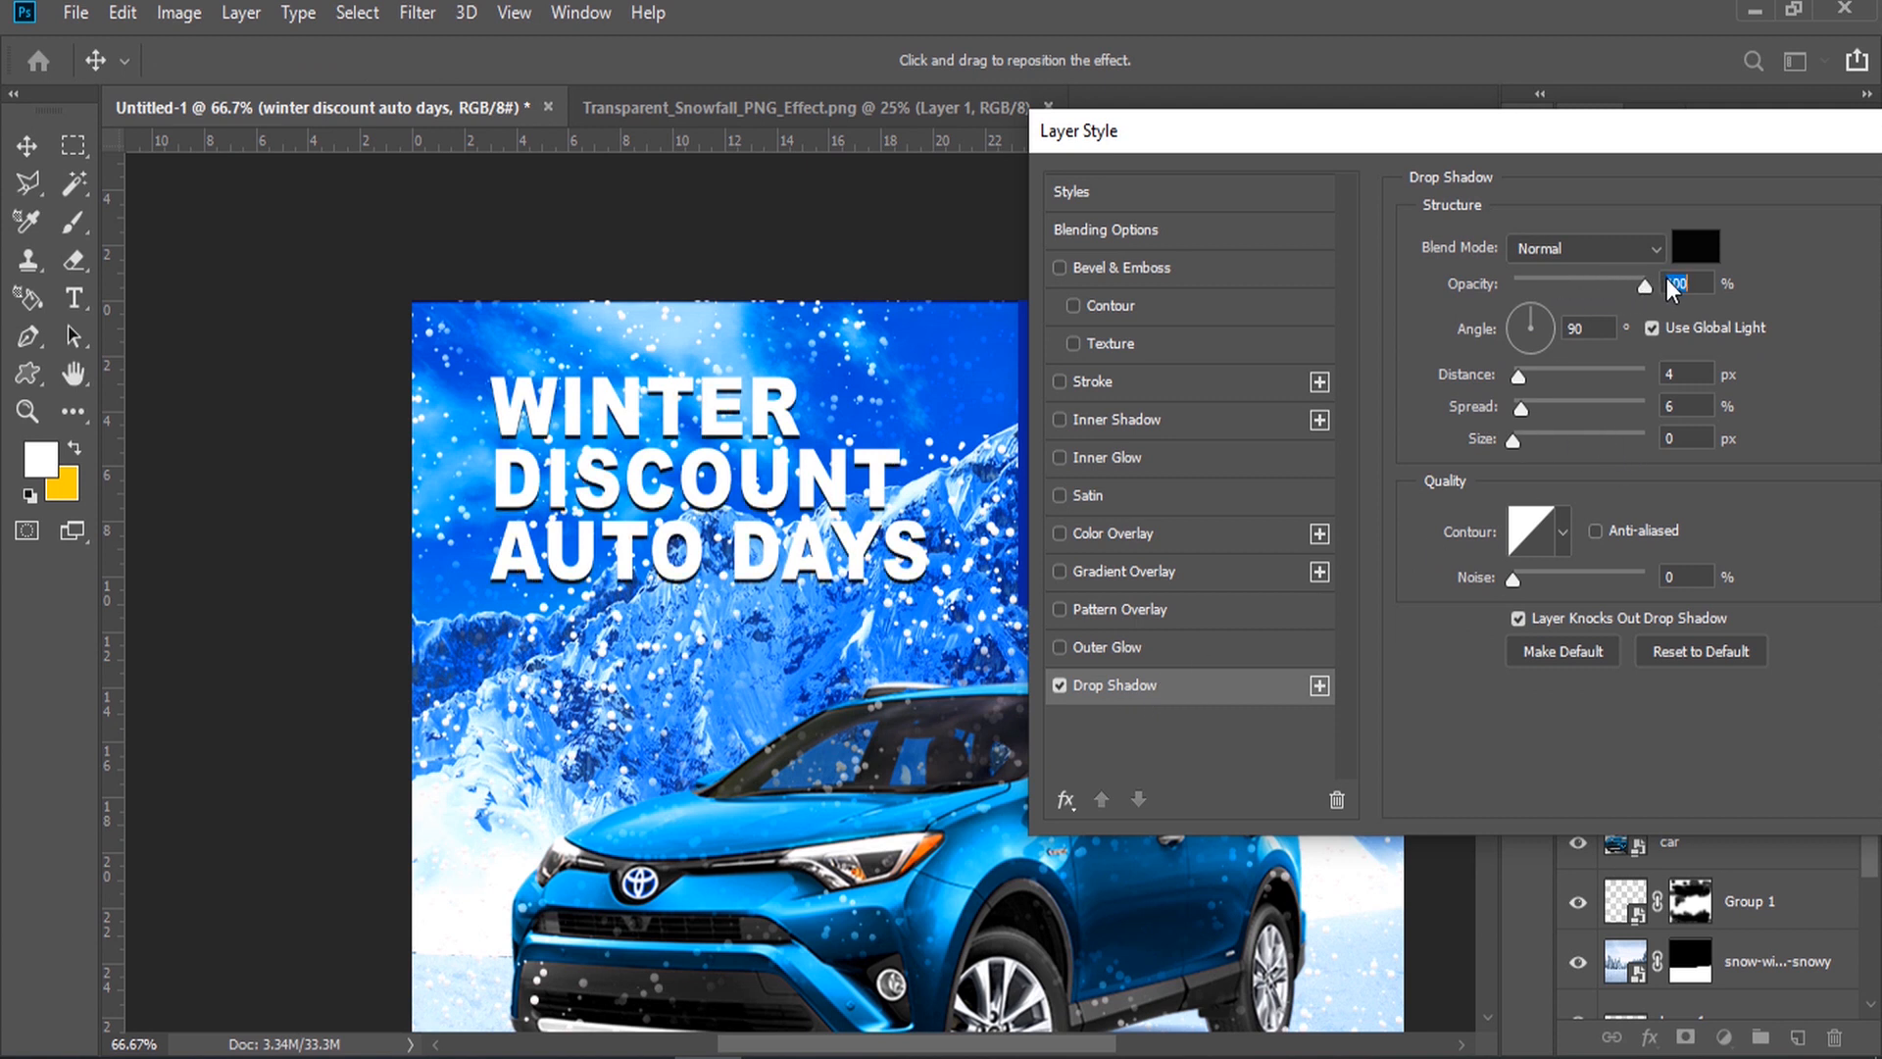
{"action": "left_click_drag", "start_coordinate": [1500, 135], "coordinate": [1213, 165]}
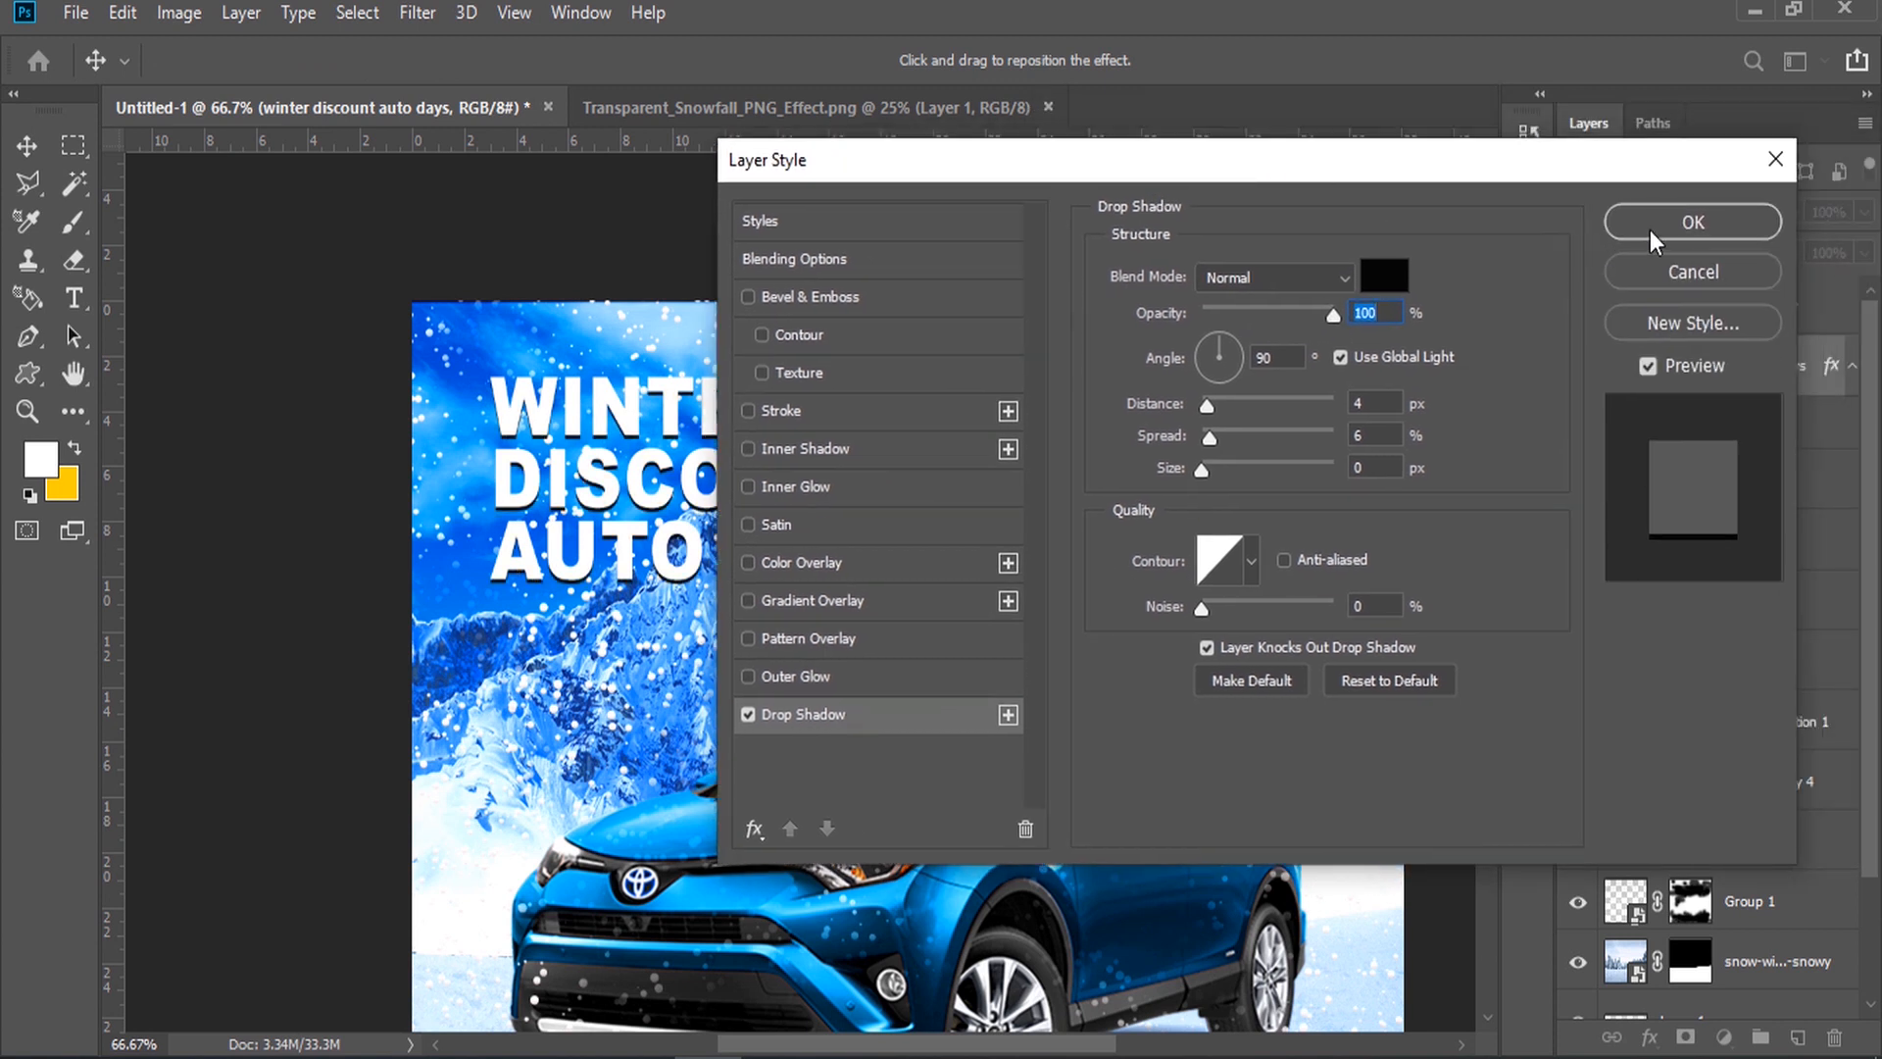
{"action": "left_click", "coordinate": [1686, 222]}
{"action": "left_click", "coordinate": [1852, 367]}
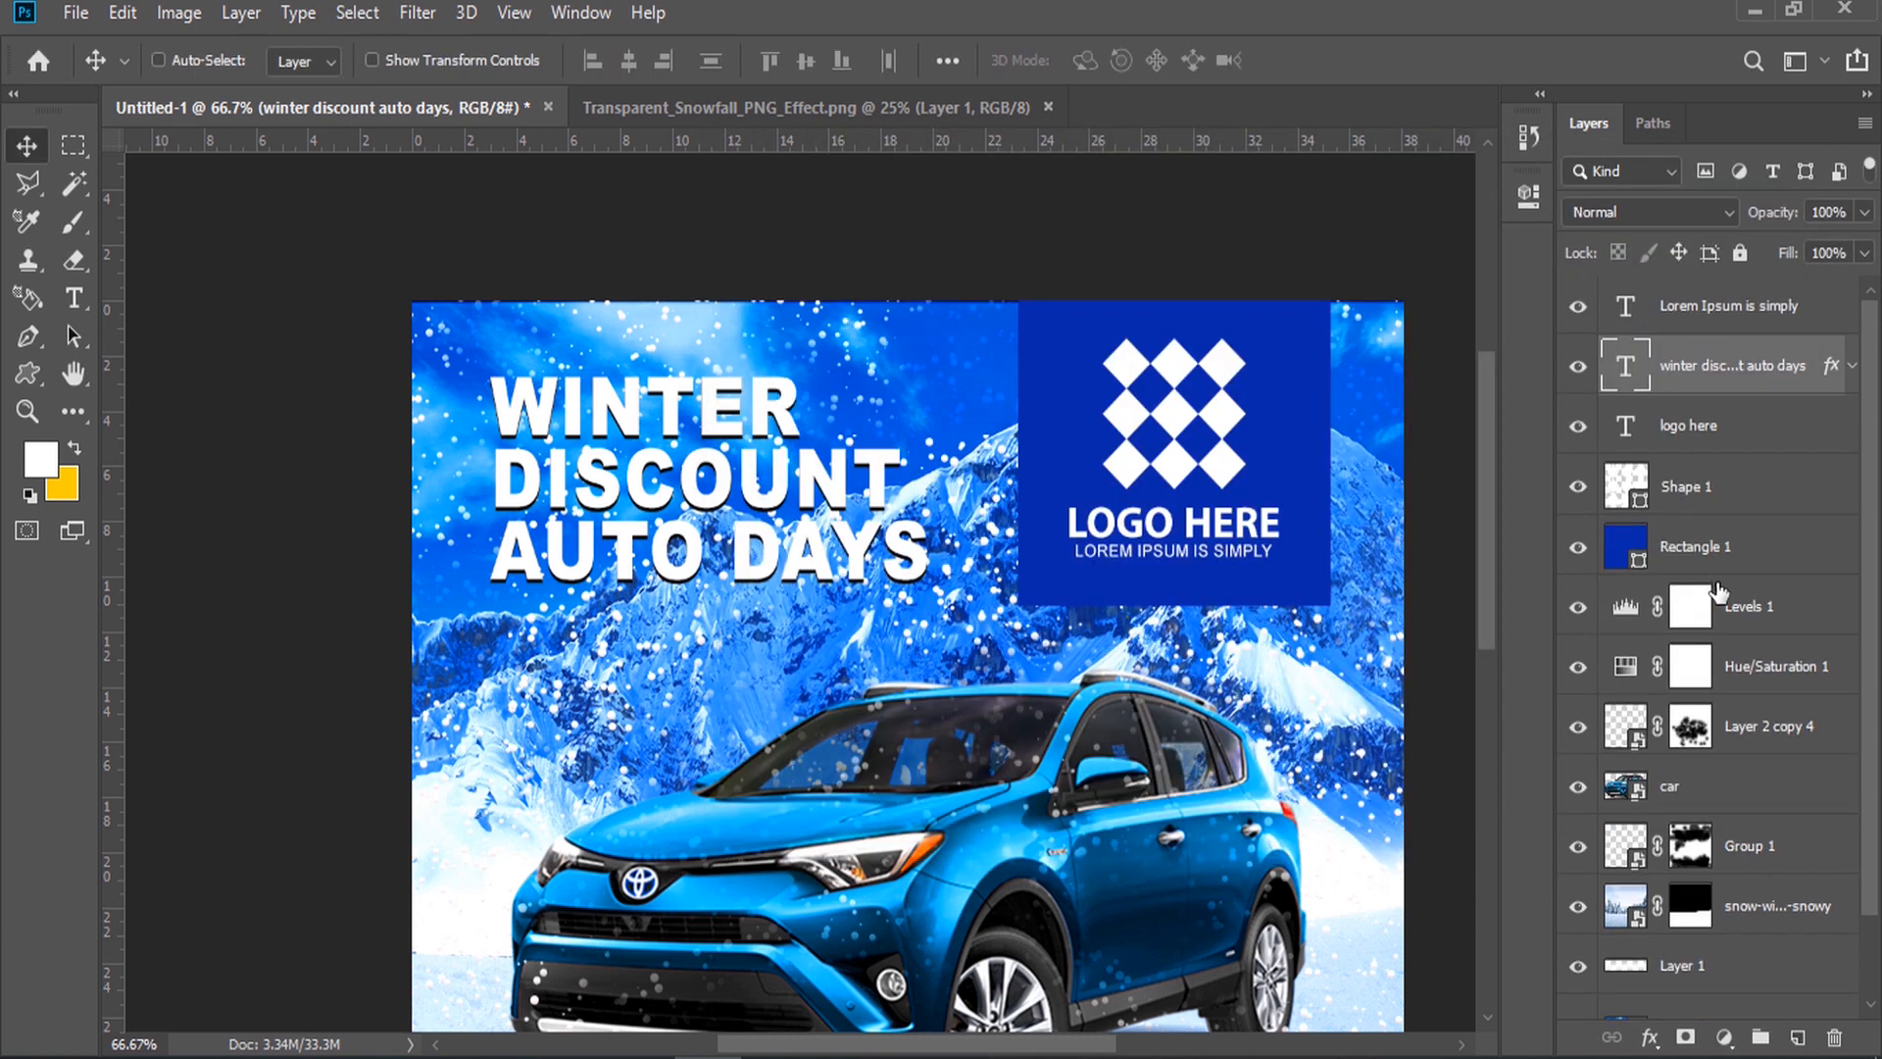
Step: Paint black on the Layer 2 copy 4 mask at 86% brush opacity to hide snowflakes around the headline, and select the Group 1 mask
{"action": "left_click", "coordinate": [1722, 747]}
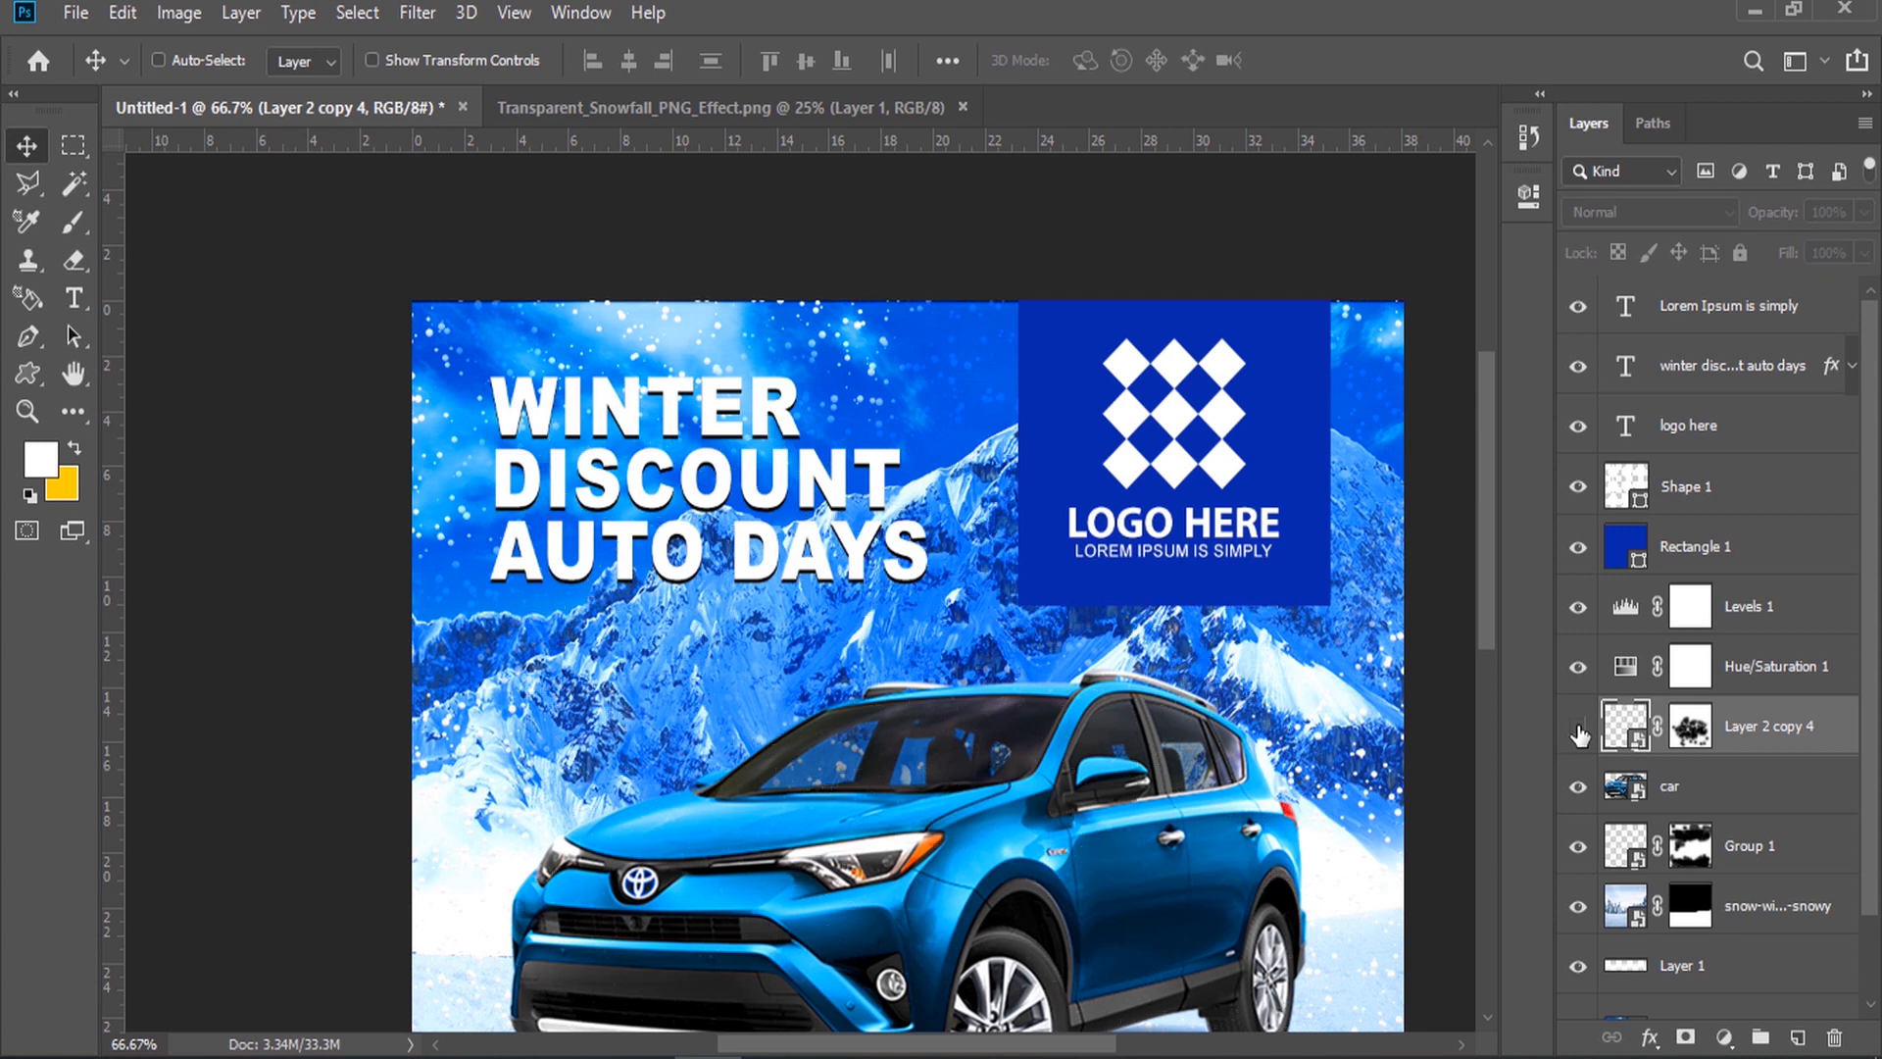
{"action": "left_click", "coordinate": [1693, 728]}
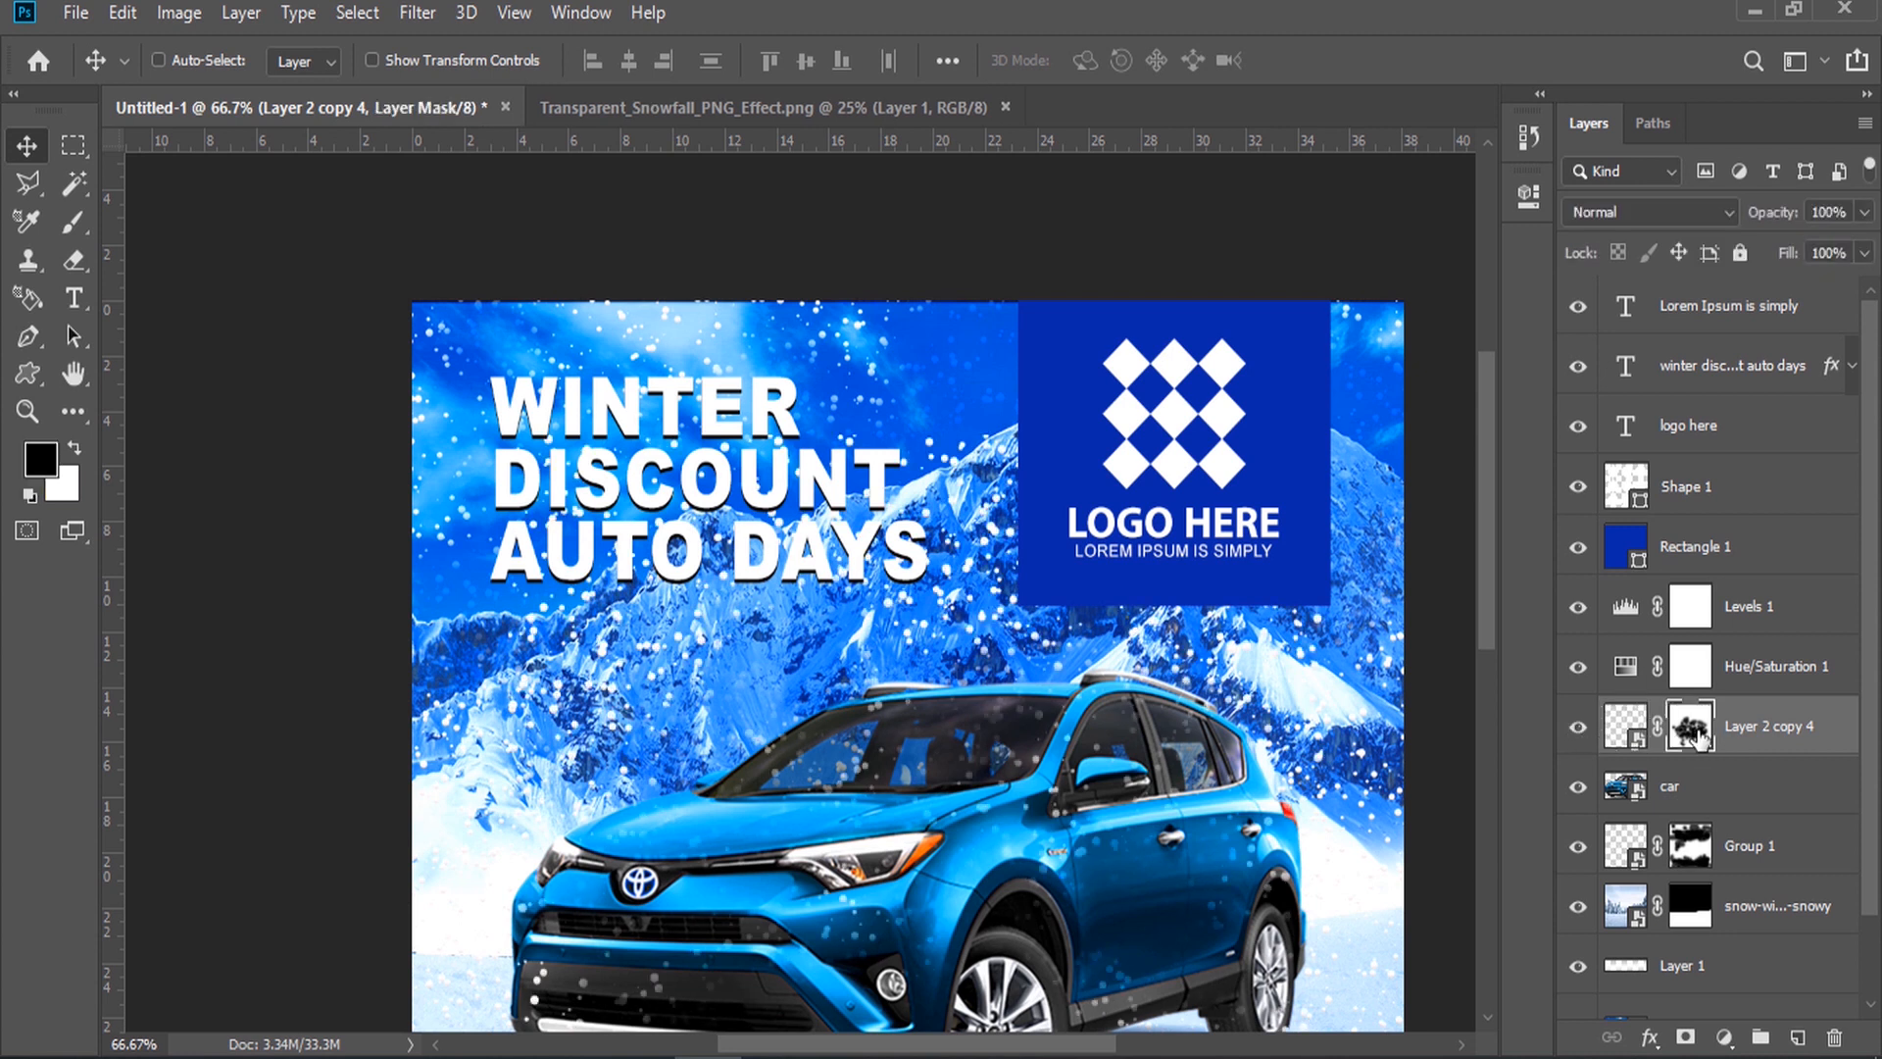
{"action": "left_click", "coordinate": [72, 221]}
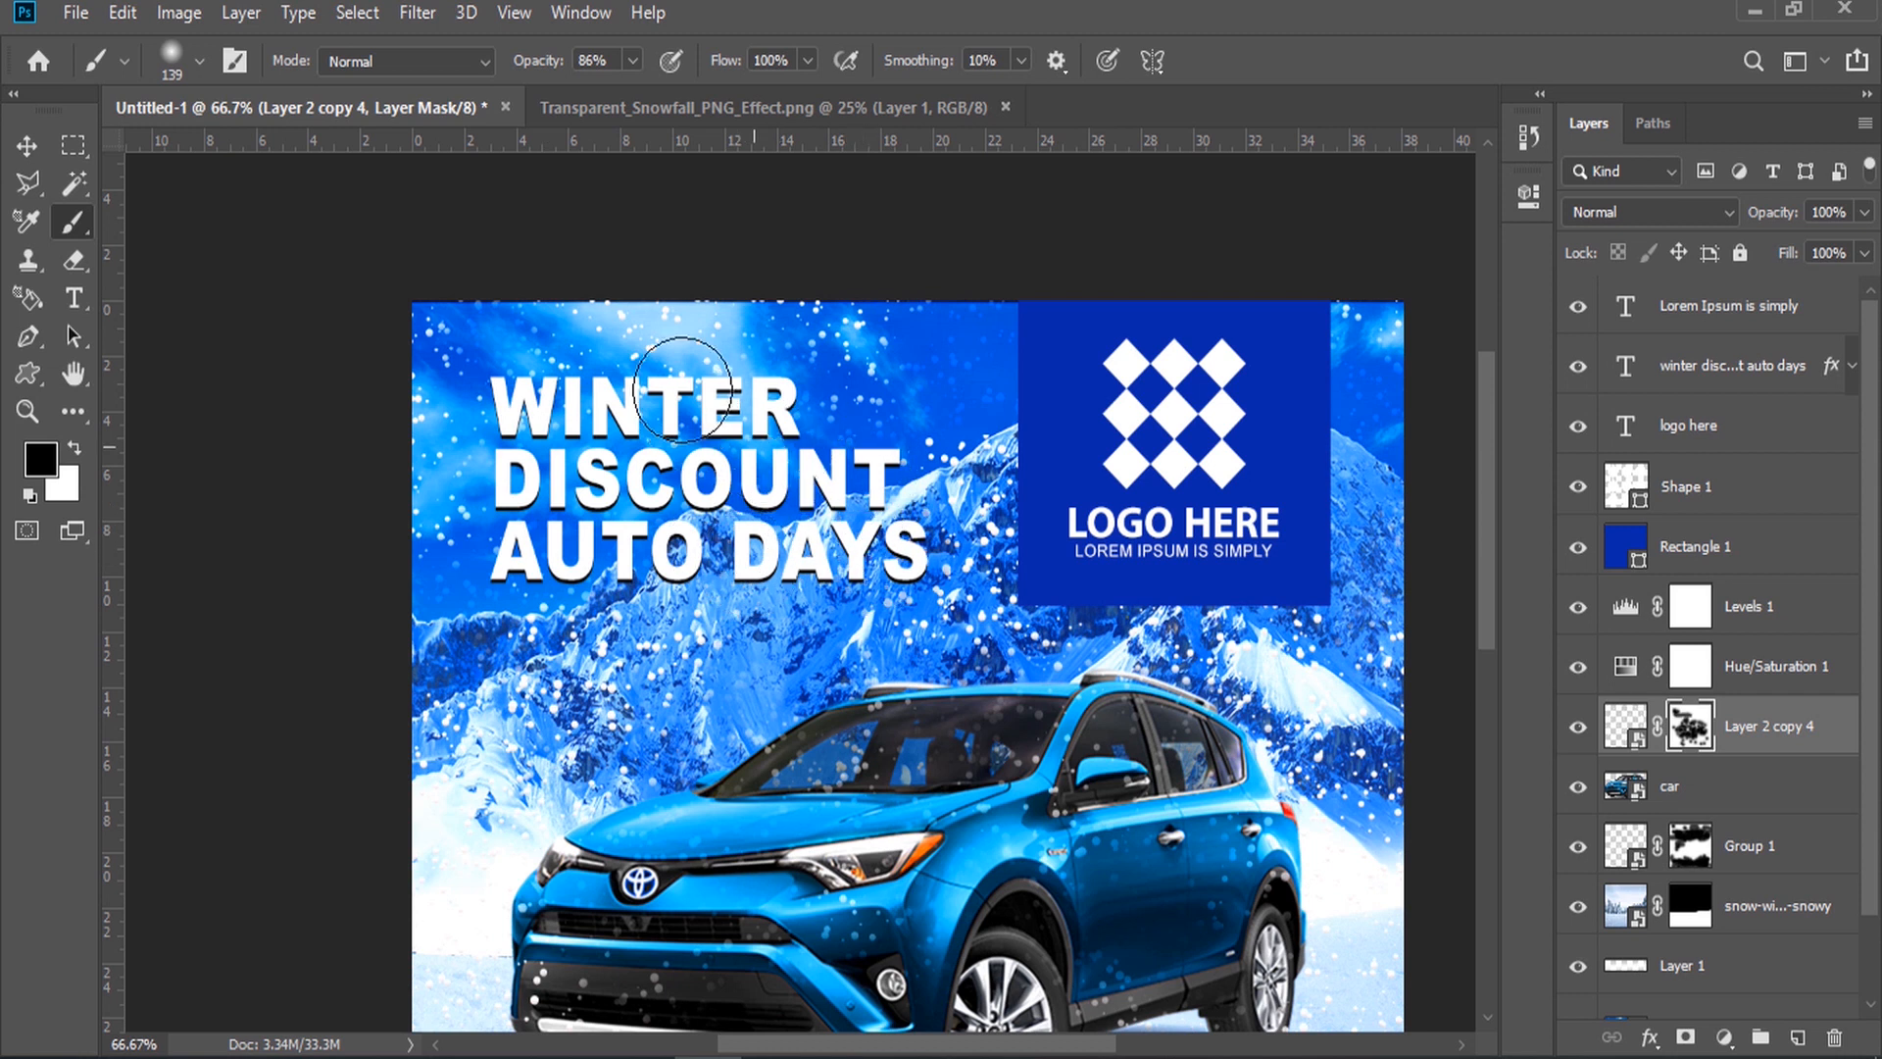
{"action": "left_click", "coordinate": [1671, 841]}
{"action": "scroll", "coordinate": [849, 538], "scroll_direction": "down", "scroll_amount": 1}
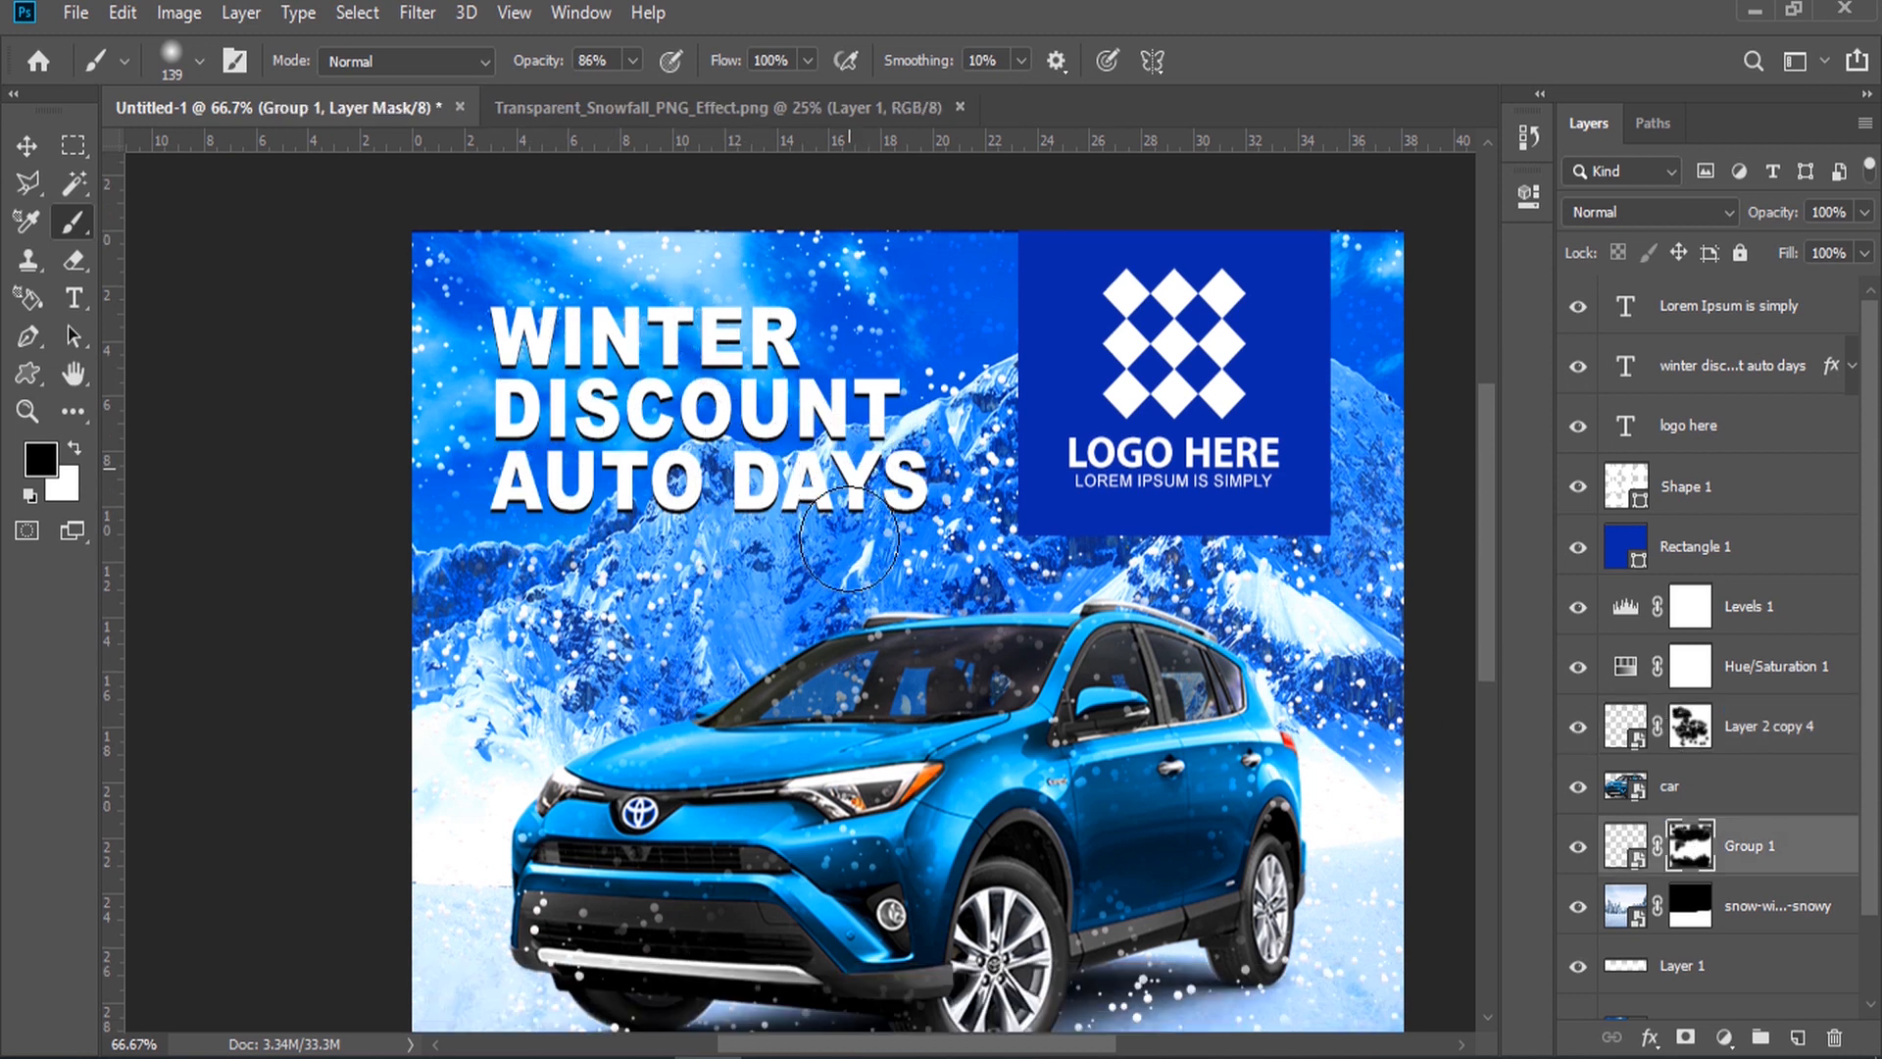
{"action": "scroll", "coordinate": [849, 537], "scroll_direction": "down", "scroll_amount": 1}
{"action": "scroll", "coordinate": [863, 509], "scroll_direction": "down", "scroll_amount": 2}
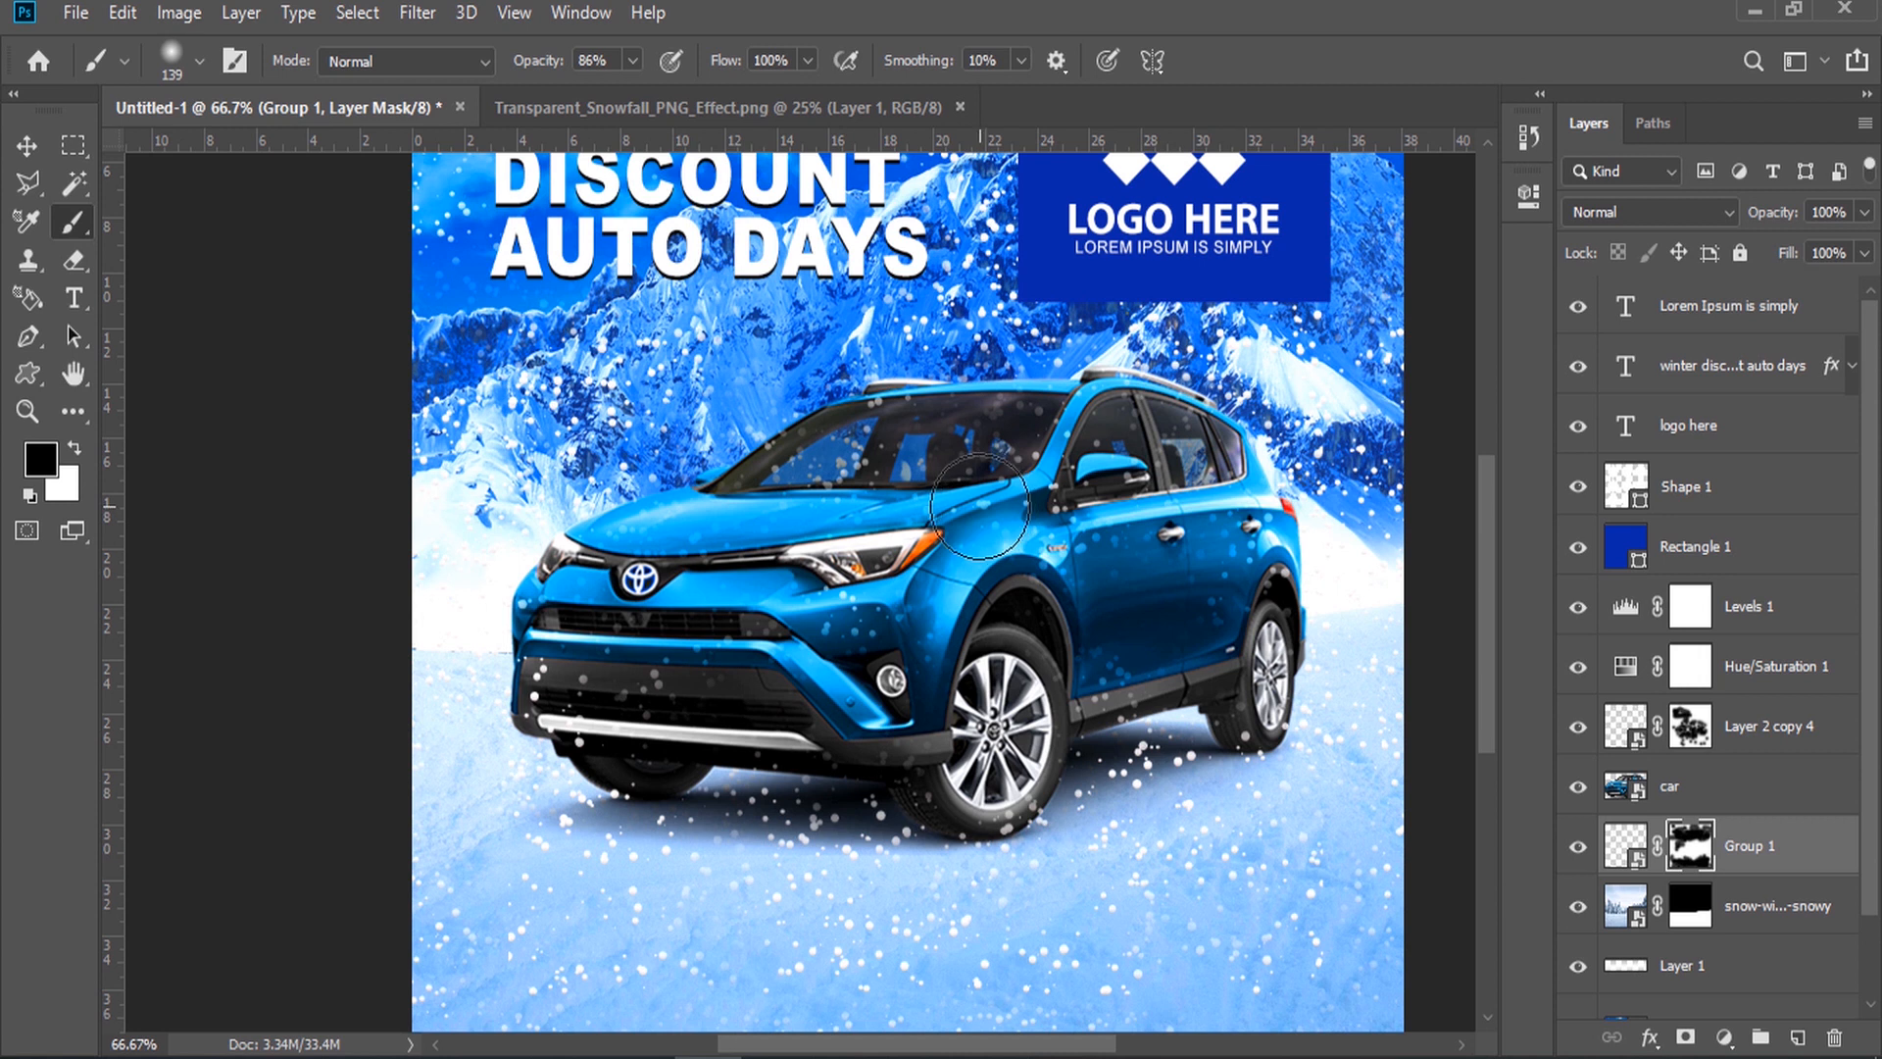
Step: Copy the opening Lorem Ipsum text, up to "type specimen book", from the Word document mahaz and return to Photoshop
{"action": "key", "text": "alt+Tab"}
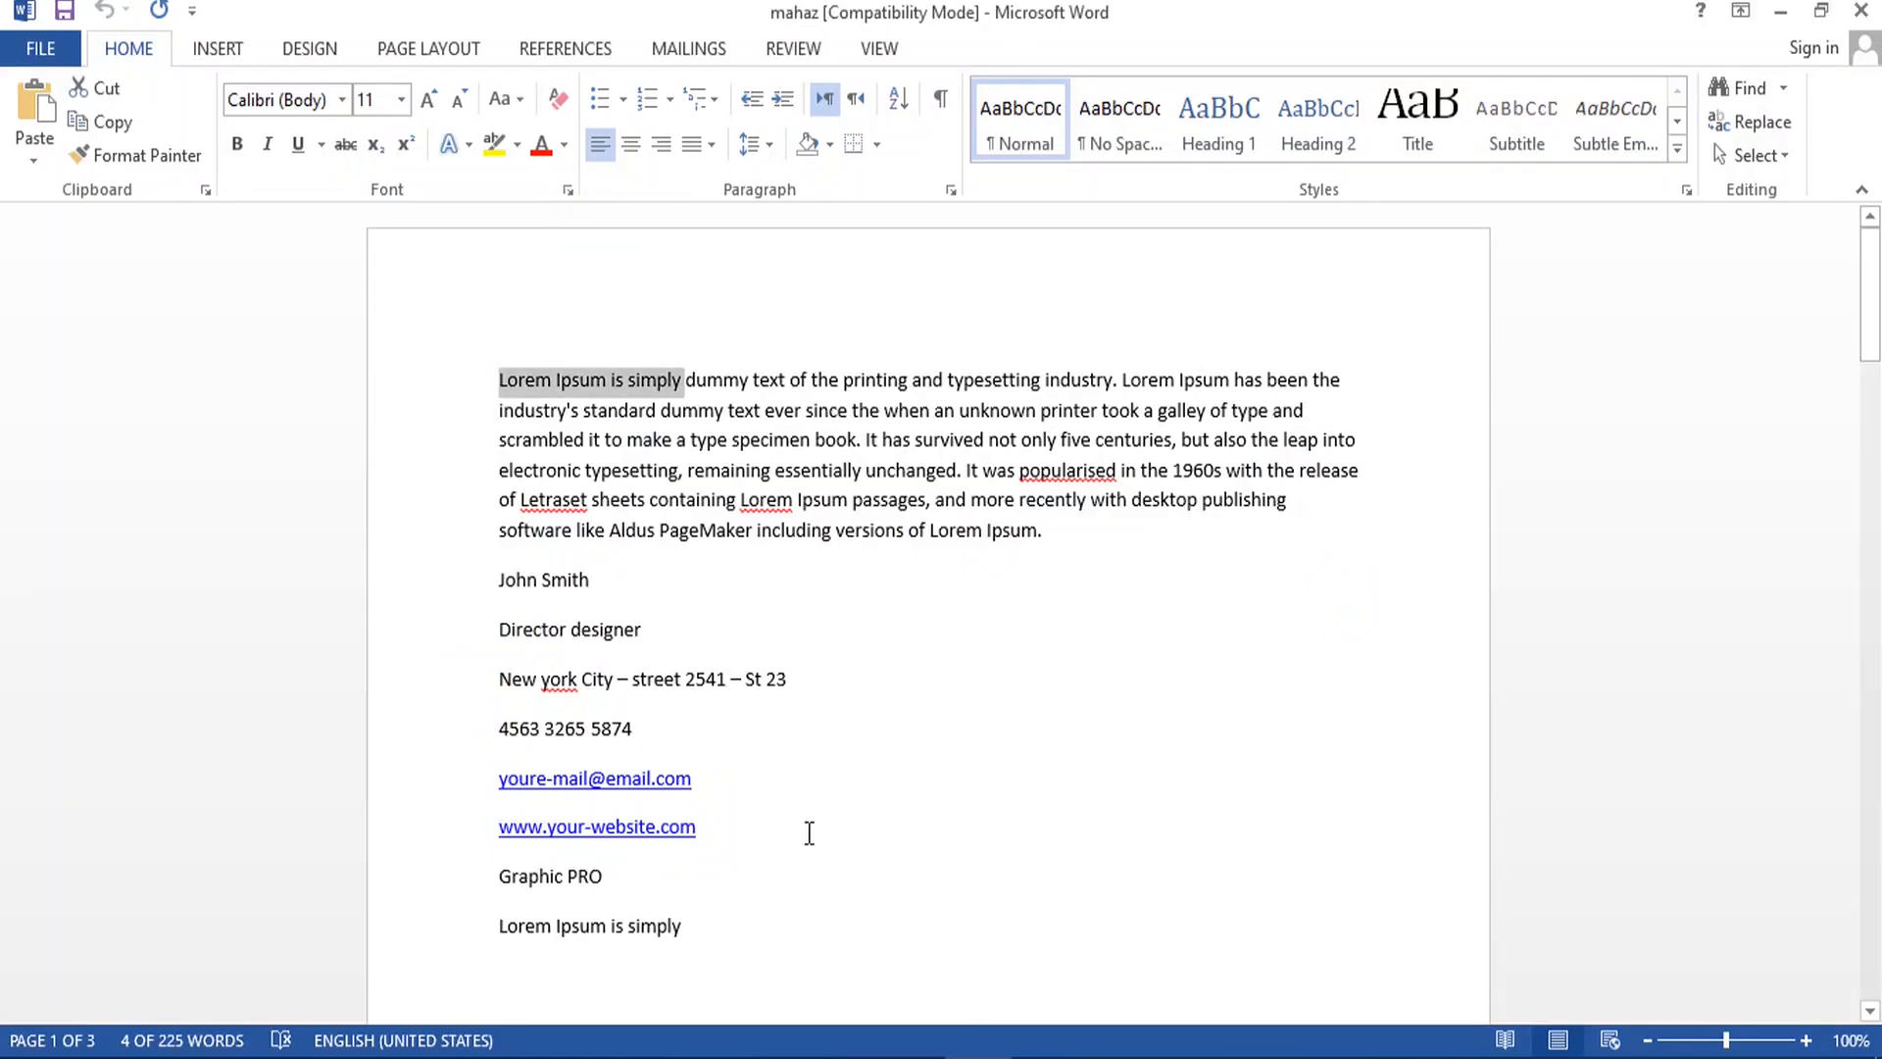
{"action": "left_click_drag", "start_coordinate": [499, 381], "coordinate": [814, 422]}
{"action": "right_click", "coordinate": [814, 422]}
{"action": "left_click", "coordinate": [886, 479]}
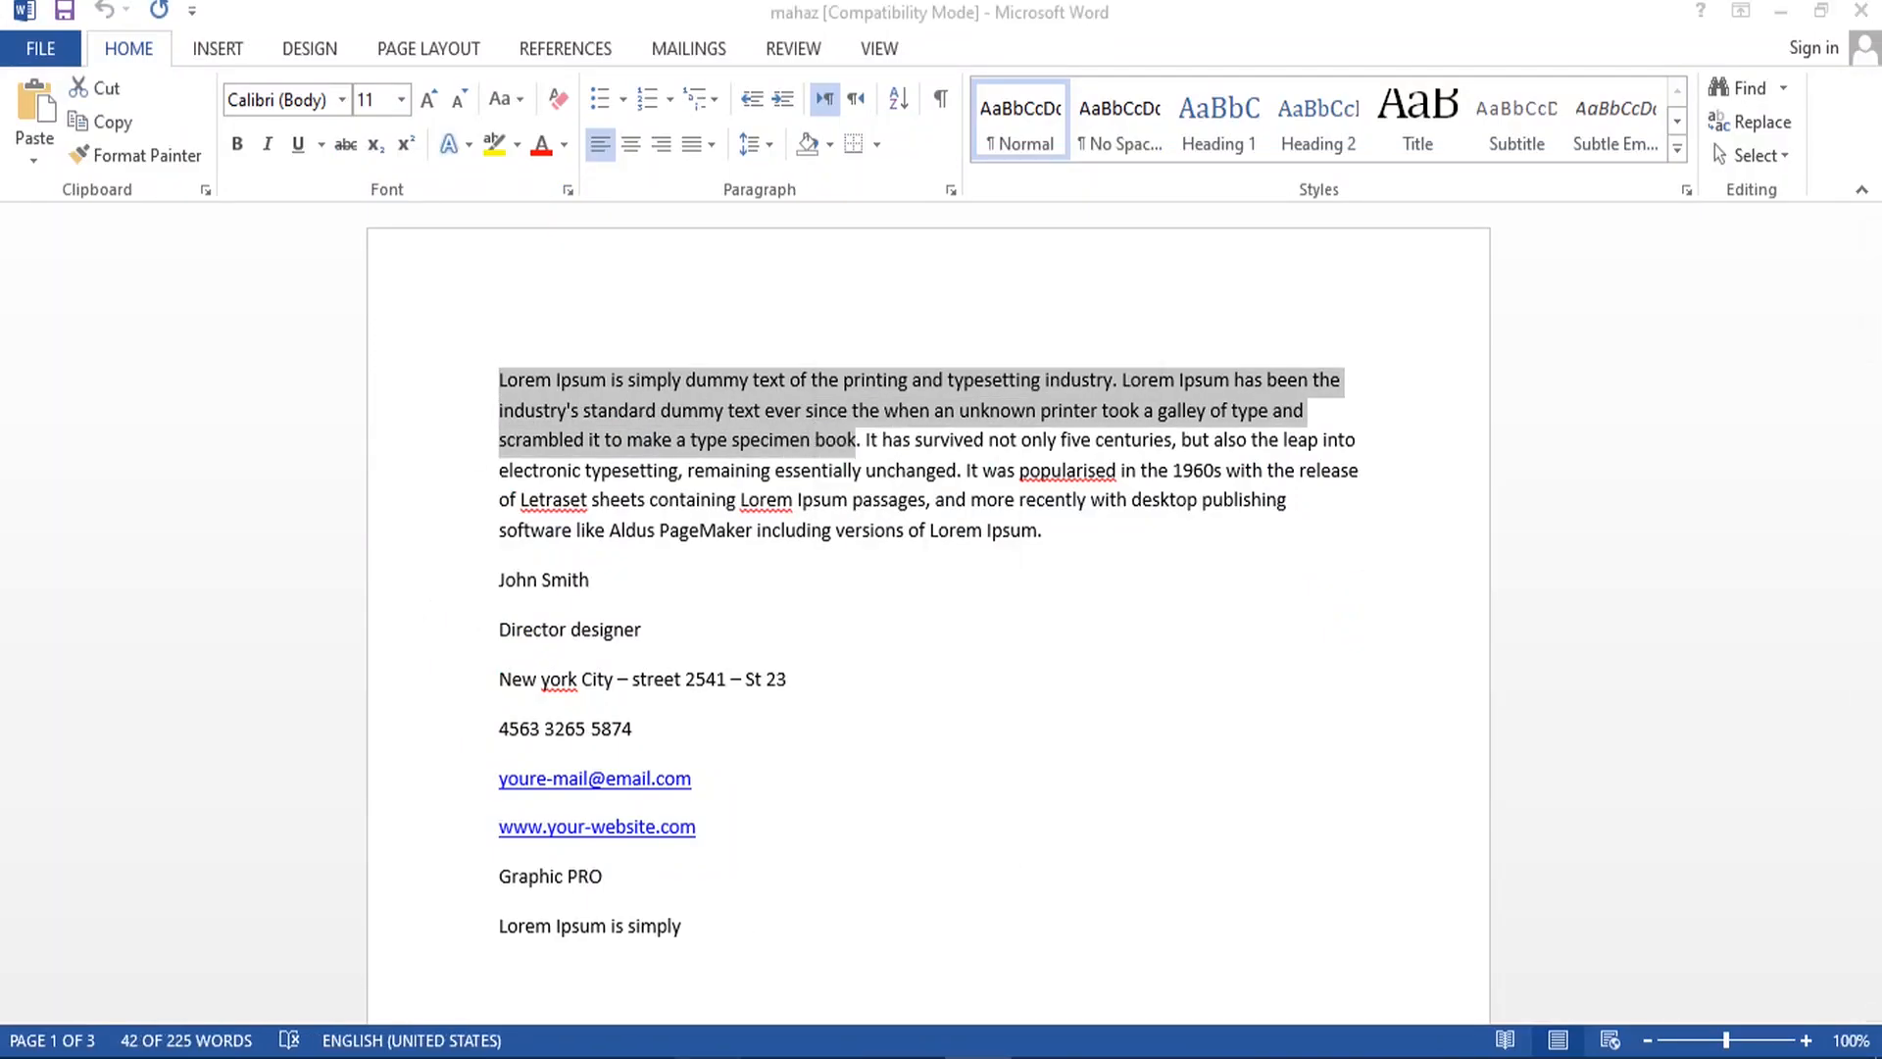
{"action": "key", "text": "alt+Tab"}
Step: Create a paragraph text box with placeholder text below the car and set its font size to 21.88 pt
{"action": "scroll", "coordinate": [450, 676], "scroll_direction": "down", "scroll_amount": 3}
{"action": "key", "text": "t"}
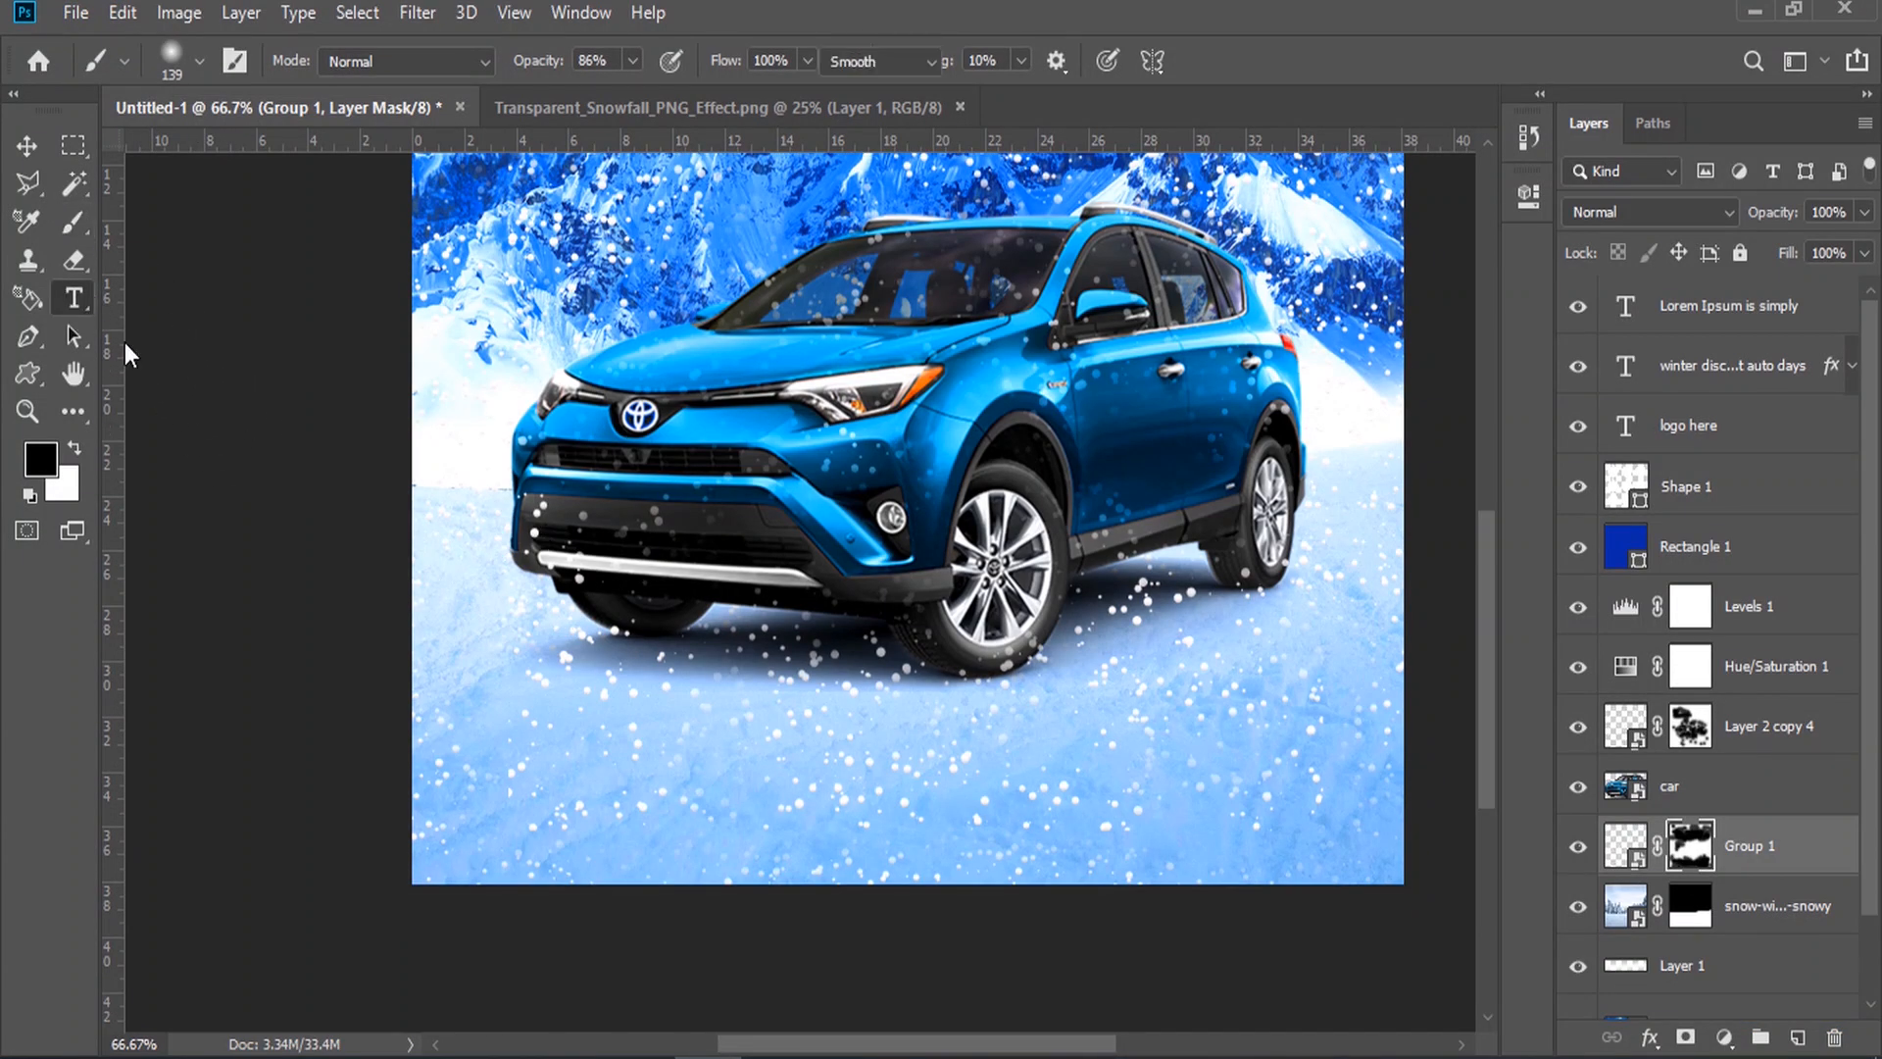
{"action": "left_click_drag", "start_coordinate": [472, 718], "coordinate": [1050, 860]}
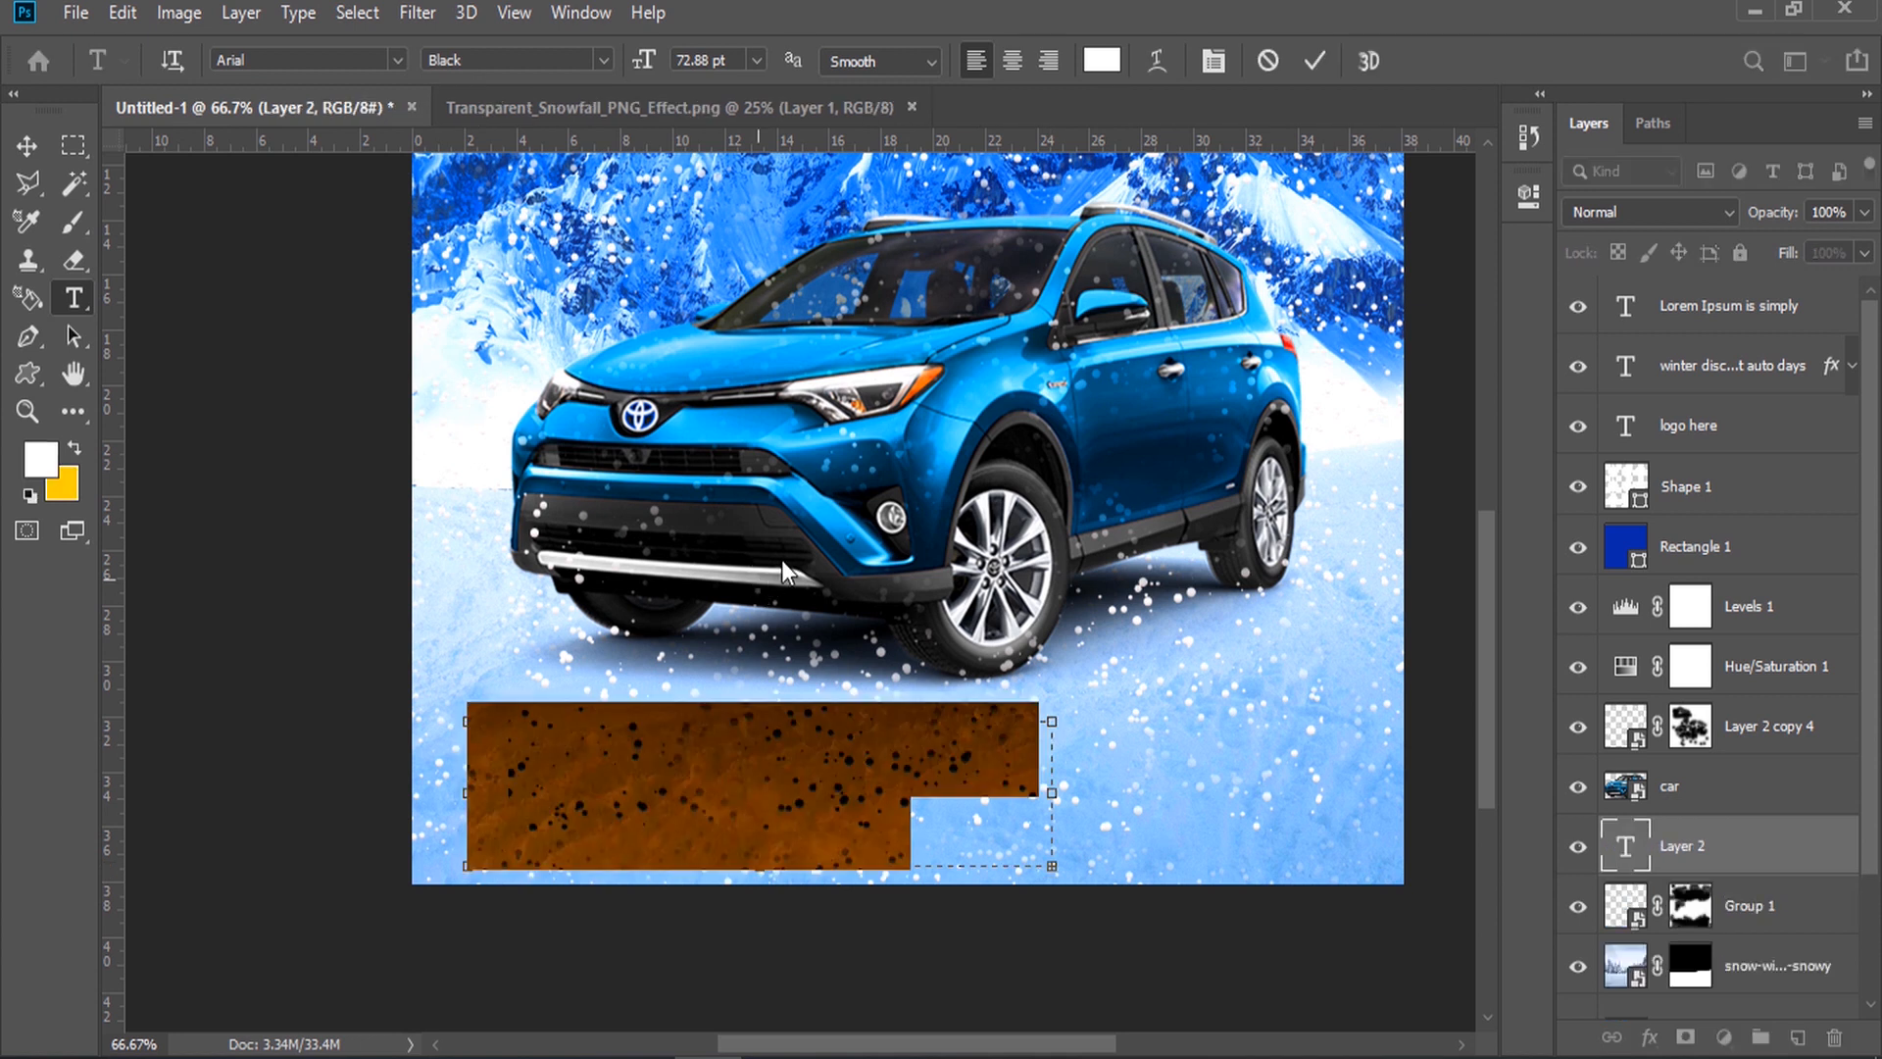
{"action": "left_click_drag", "start_coordinate": [625, 68], "coordinate": [571, 66]}
{"action": "left_click", "coordinate": [1213, 61]}
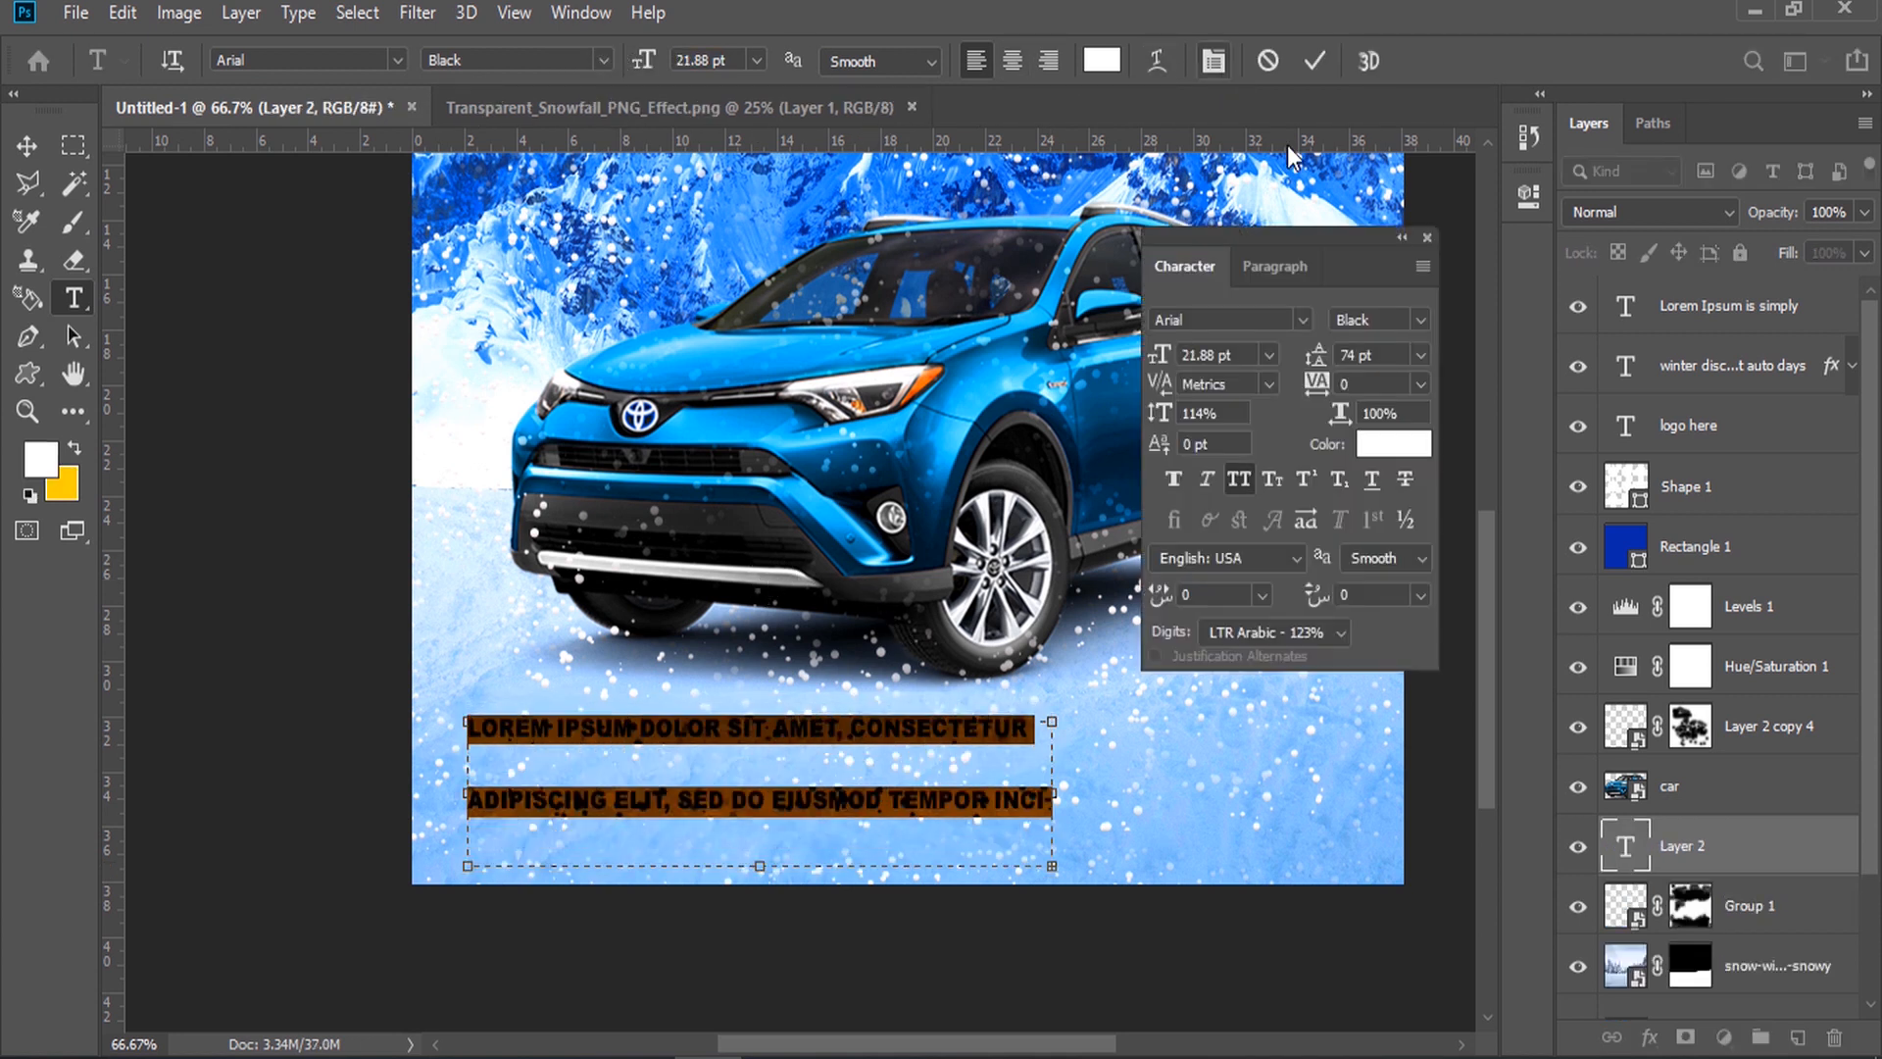
Step: Format the paragraph as Arial Regular with automatic leading, no all caps and 100% vertical scale
{"action": "left_click", "coordinate": [1422, 319]}
{"action": "left_click", "coordinate": [1481, 371]}
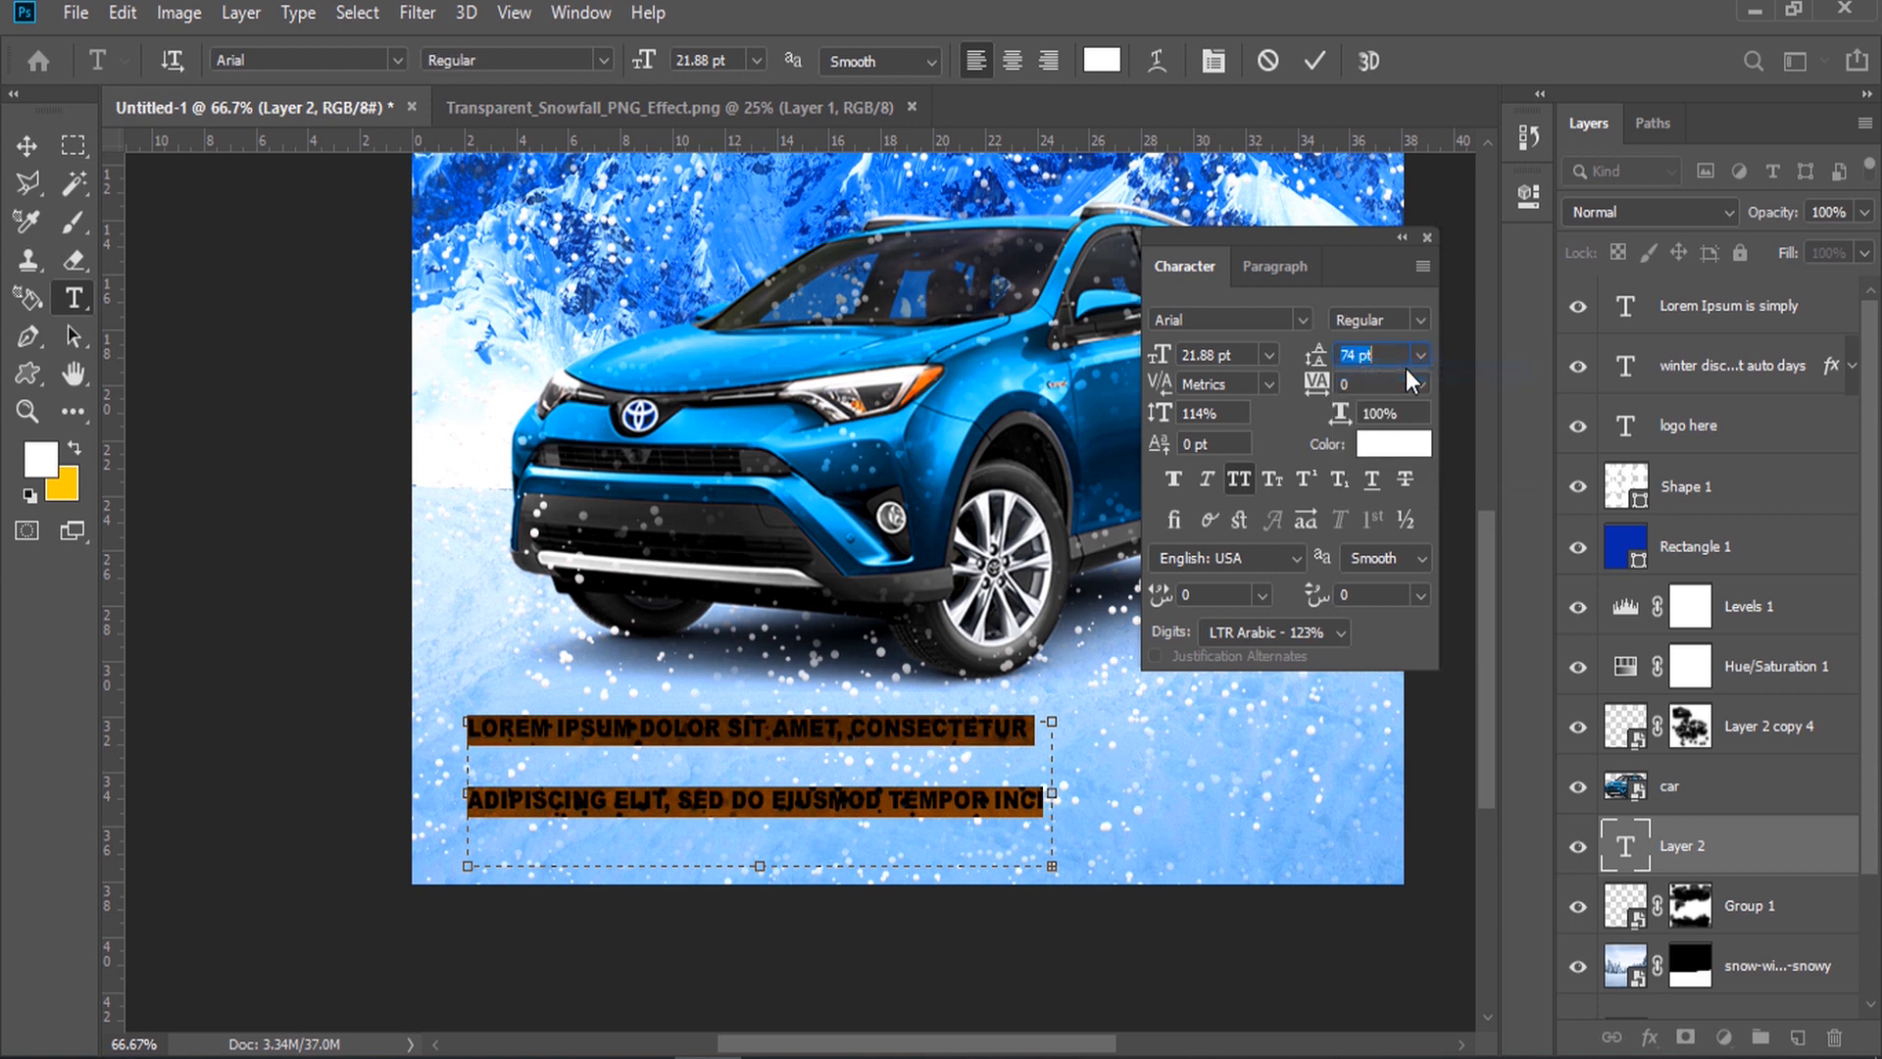
{"action": "left_click", "coordinate": [1421, 355]}
{"action": "left_click", "coordinate": [1419, 384]}
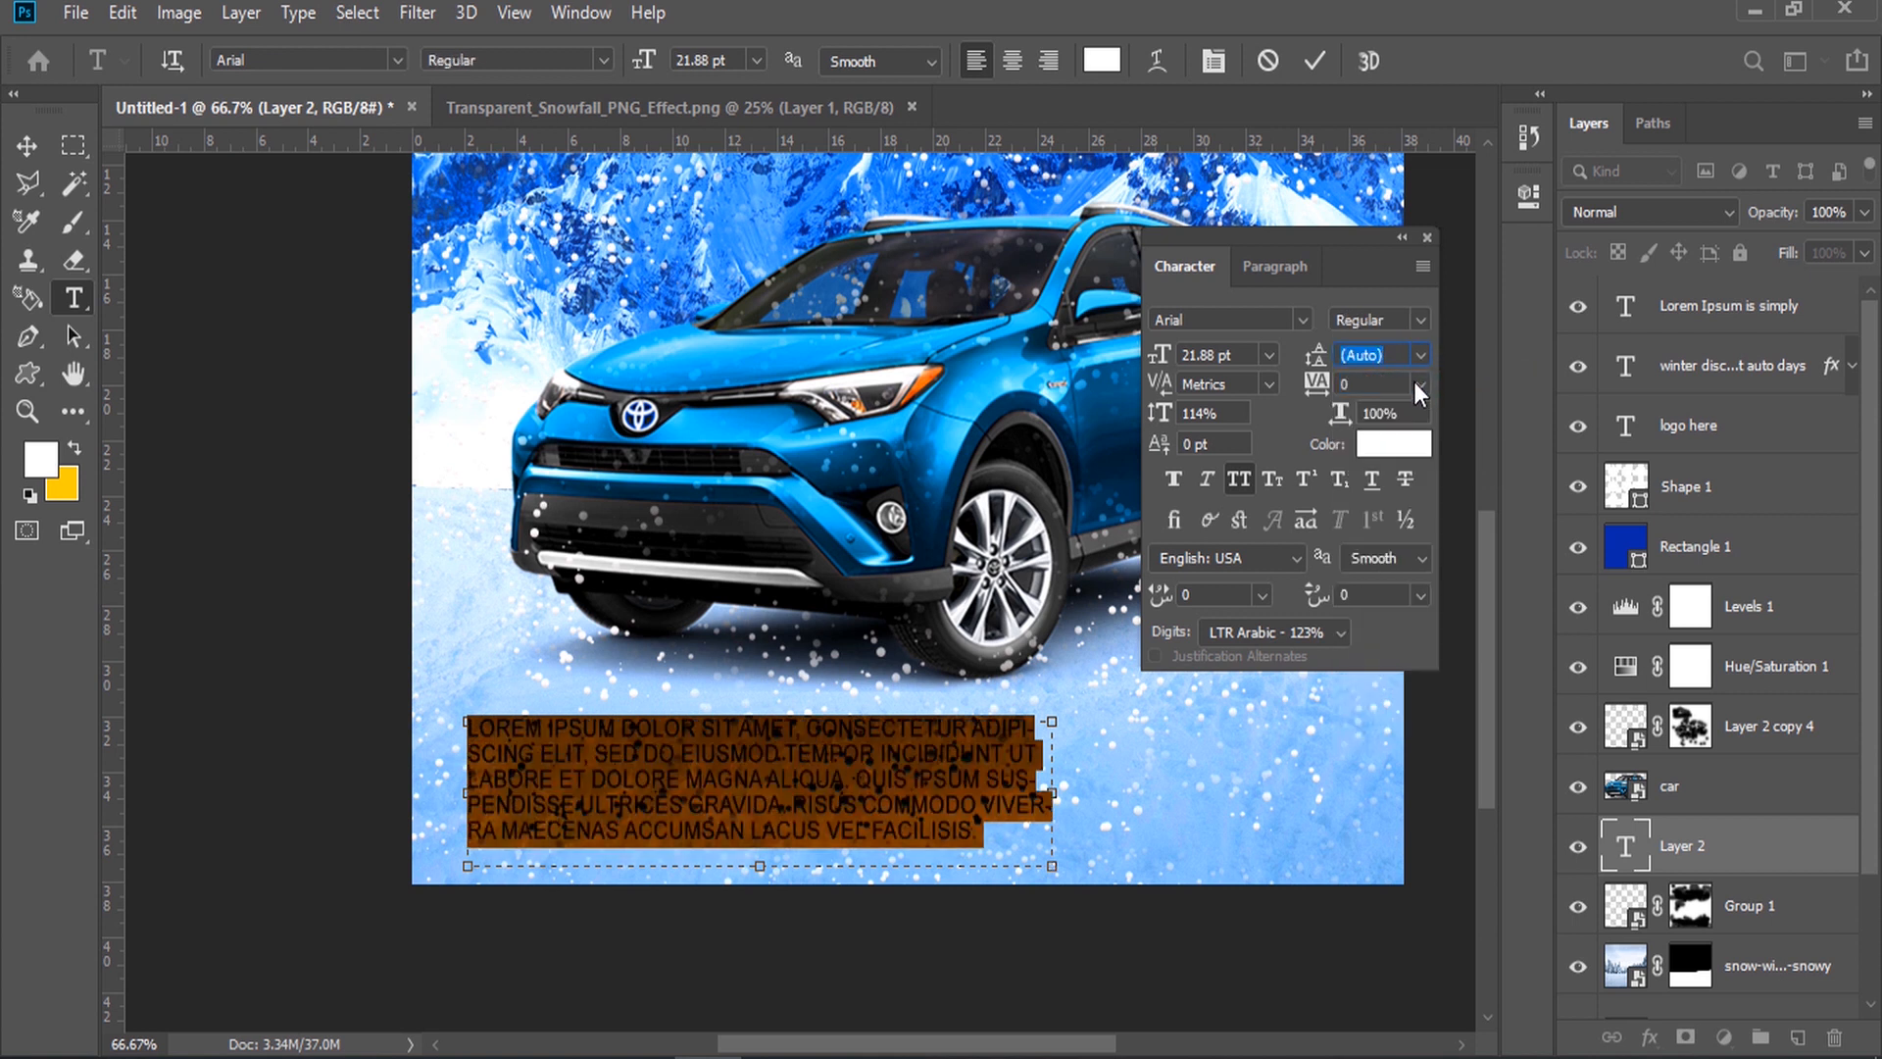
{"action": "left_click", "coordinate": [1237, 479]}
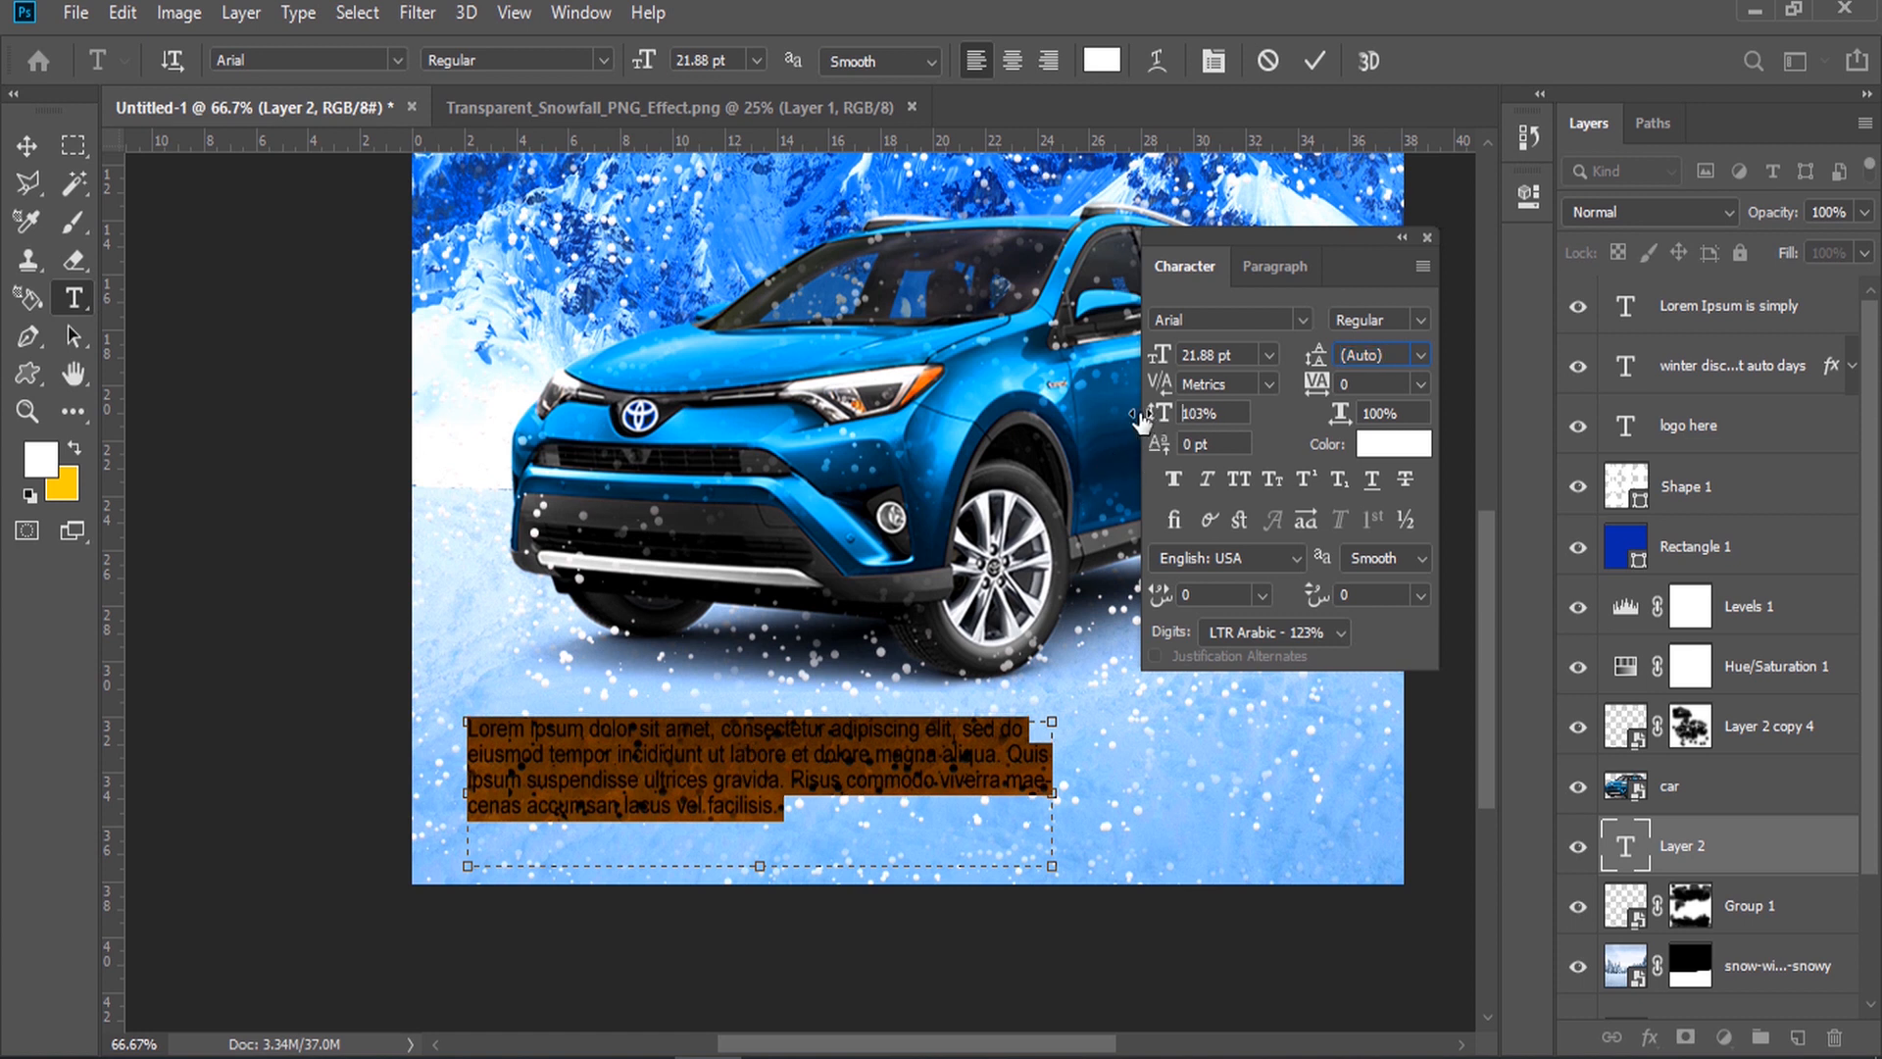
{"action": "left_click_drag", "start_coordinate": [863, 809], "coordinate": [366, 731]}
Step: Recolor the paragraph text with the dark blue sampled from the logo panel
{"action": "left_click", "coordinate": [28, 477]}
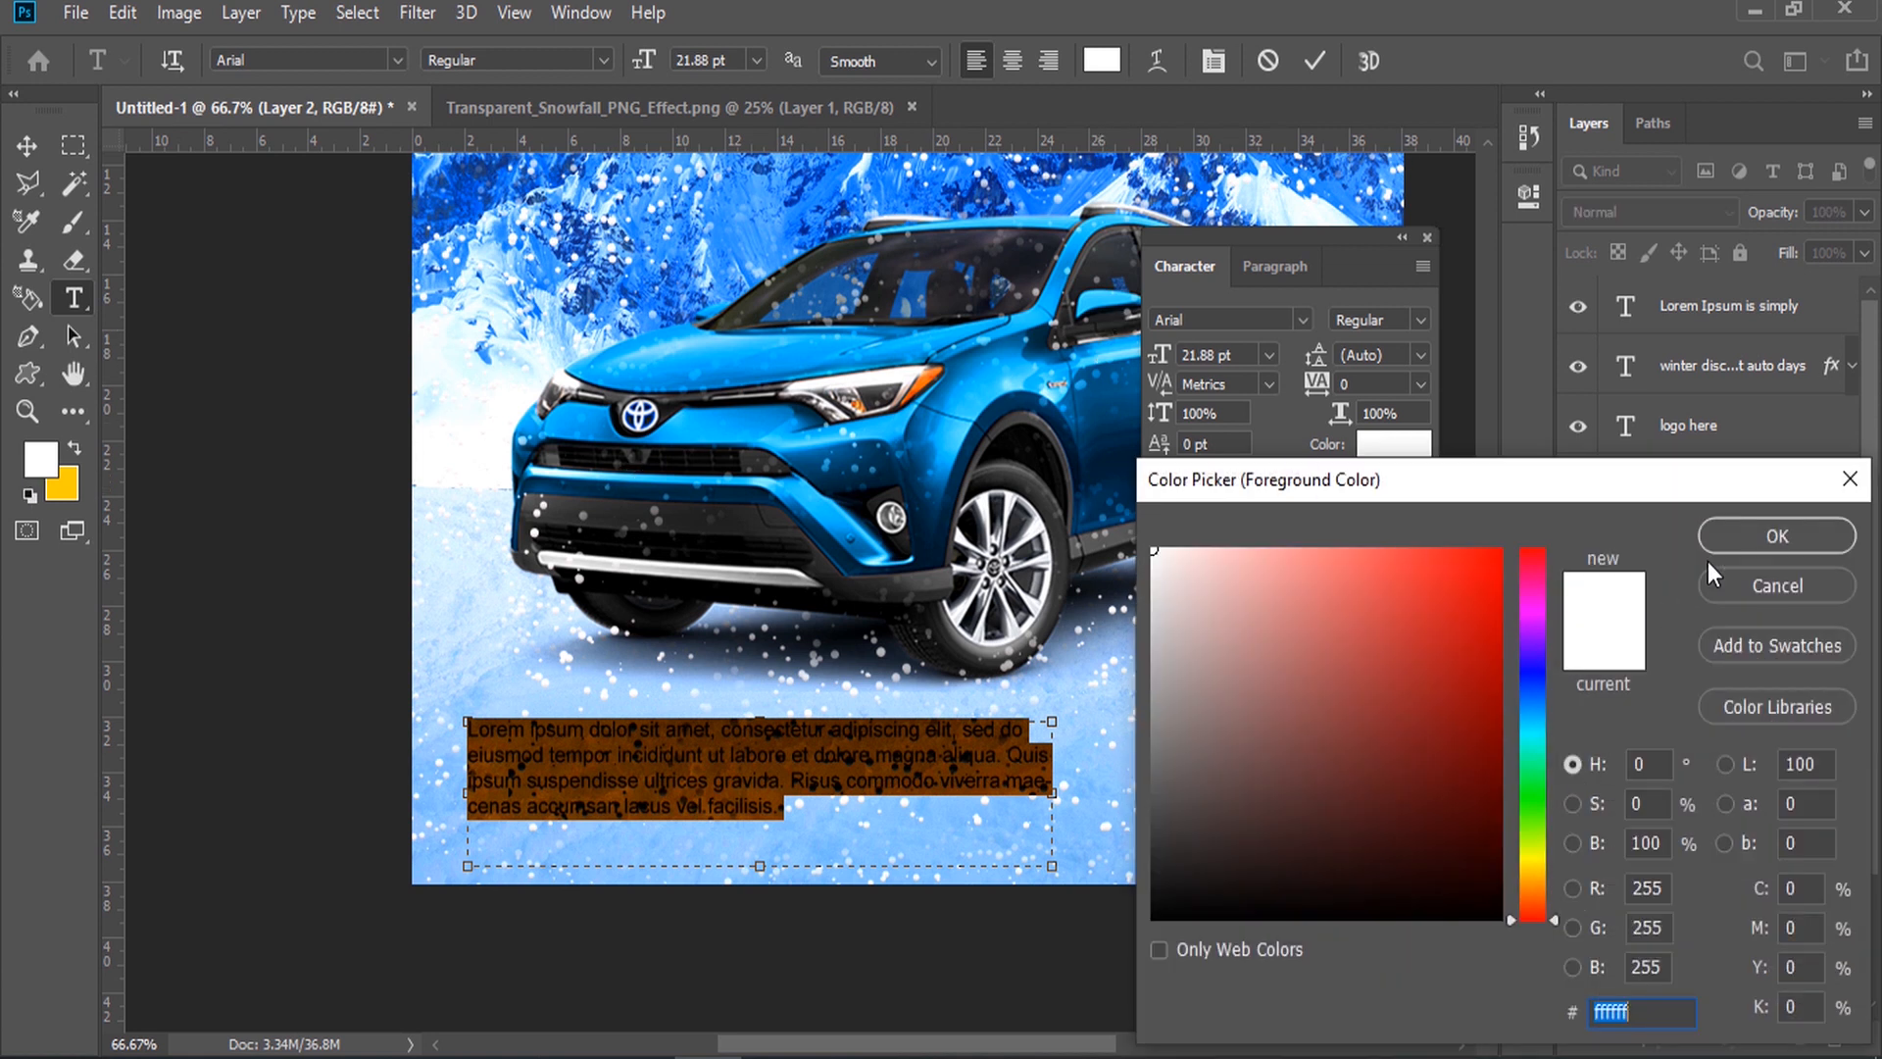
{"action": "left_click", "coordinate": [1726, 537]}
{"action": "scroll", "coordinate": [784, 442], "scroll_direction": "up", "scroll_amount": 3}
{"action": "left_click", "coordinate": [41, 460]}
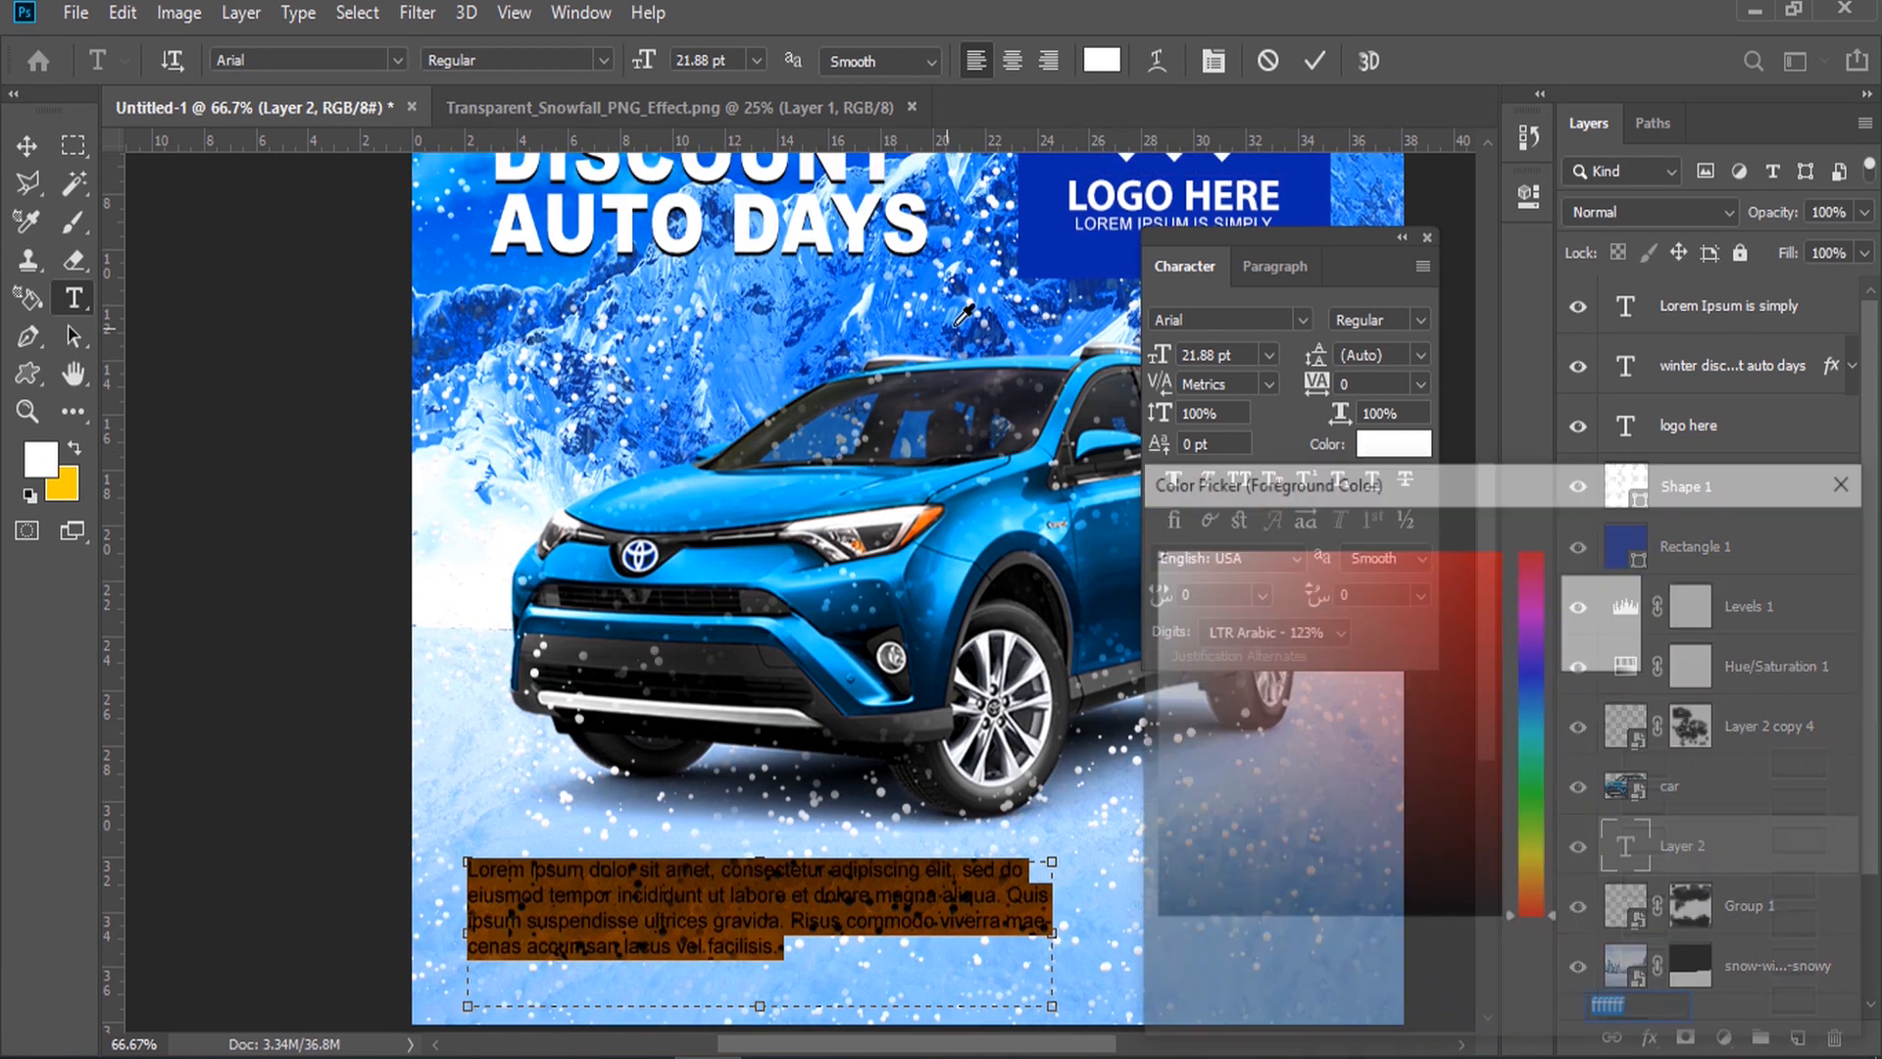
{"action": "left_click", "coordinate": [1031, 263]}
{"action": "left_click", "coordinate": [1776, 534]}
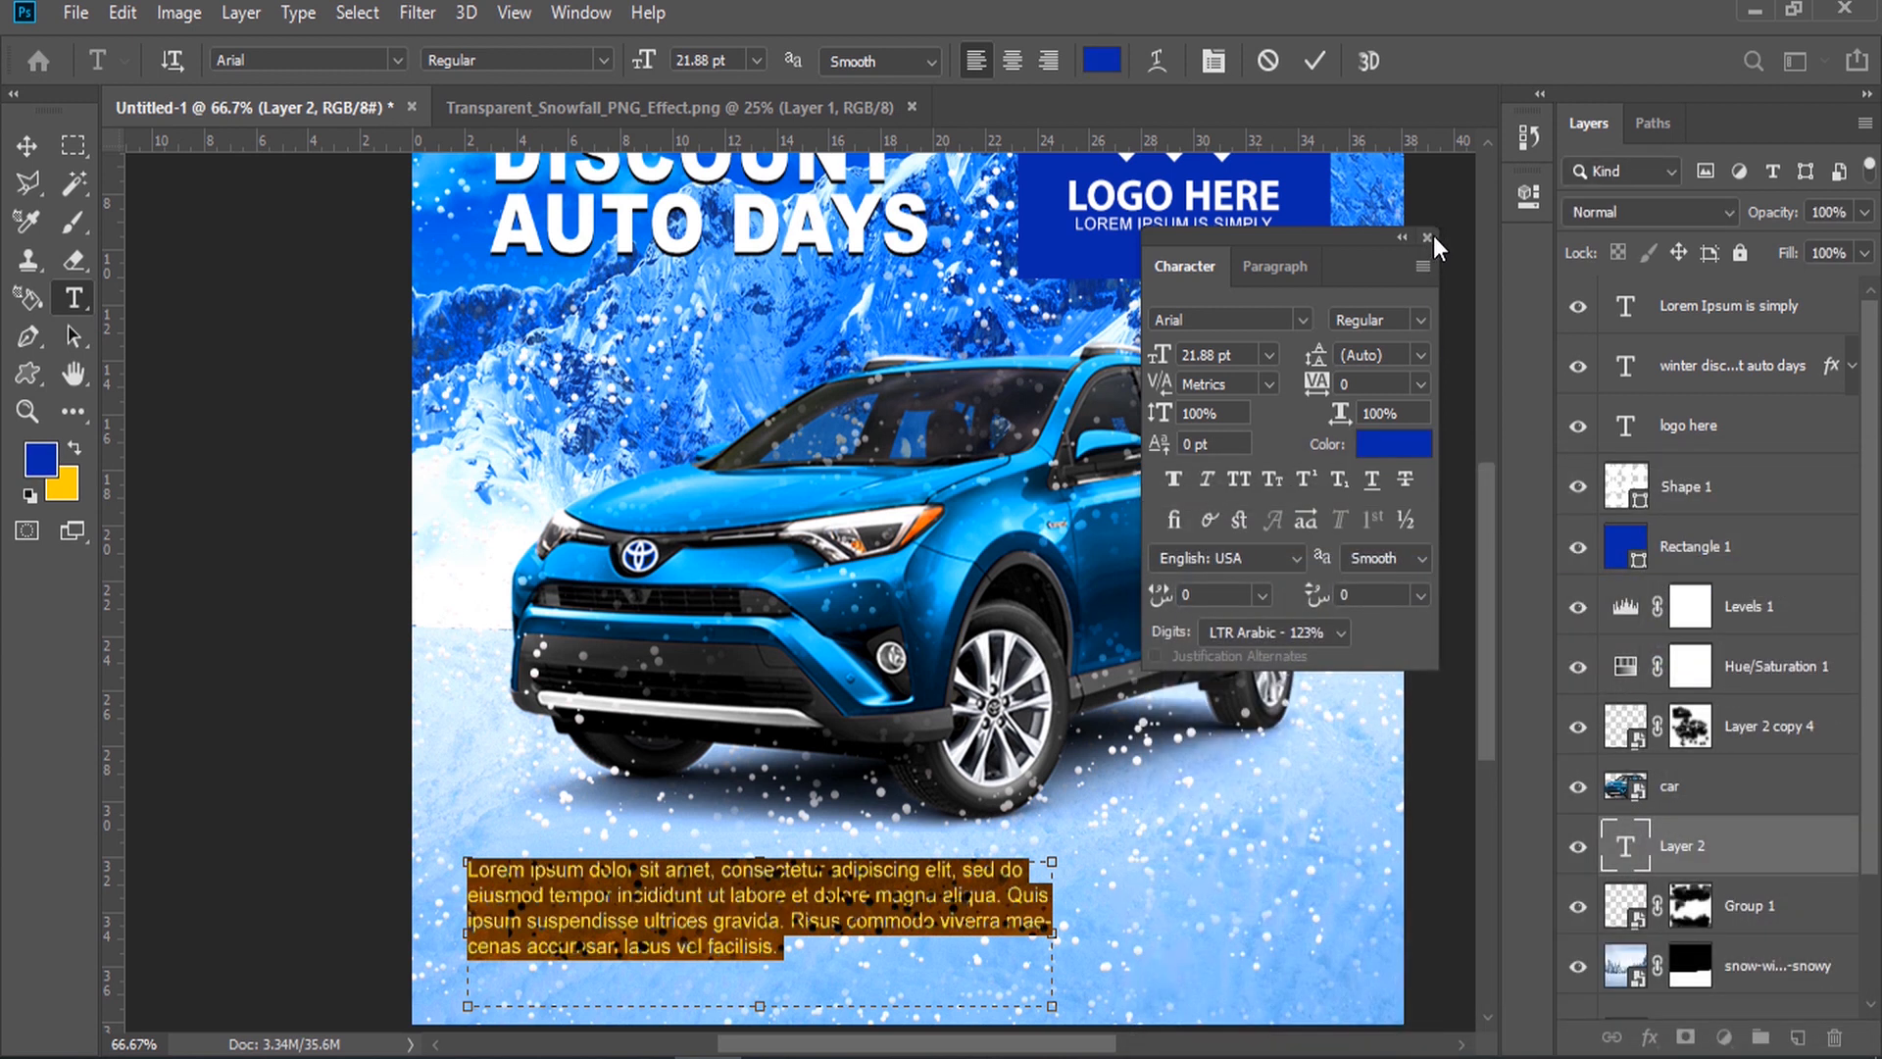
Step: Shorten the paragraph's text box to fit its lines and justify the text with the last line aligned left
{"action": "left_click", "coordinate": [1427, 237]}
{"action": "left_click_drag", "start_coordinate": [1050, 1009], "coordinate": [1048, 971]}
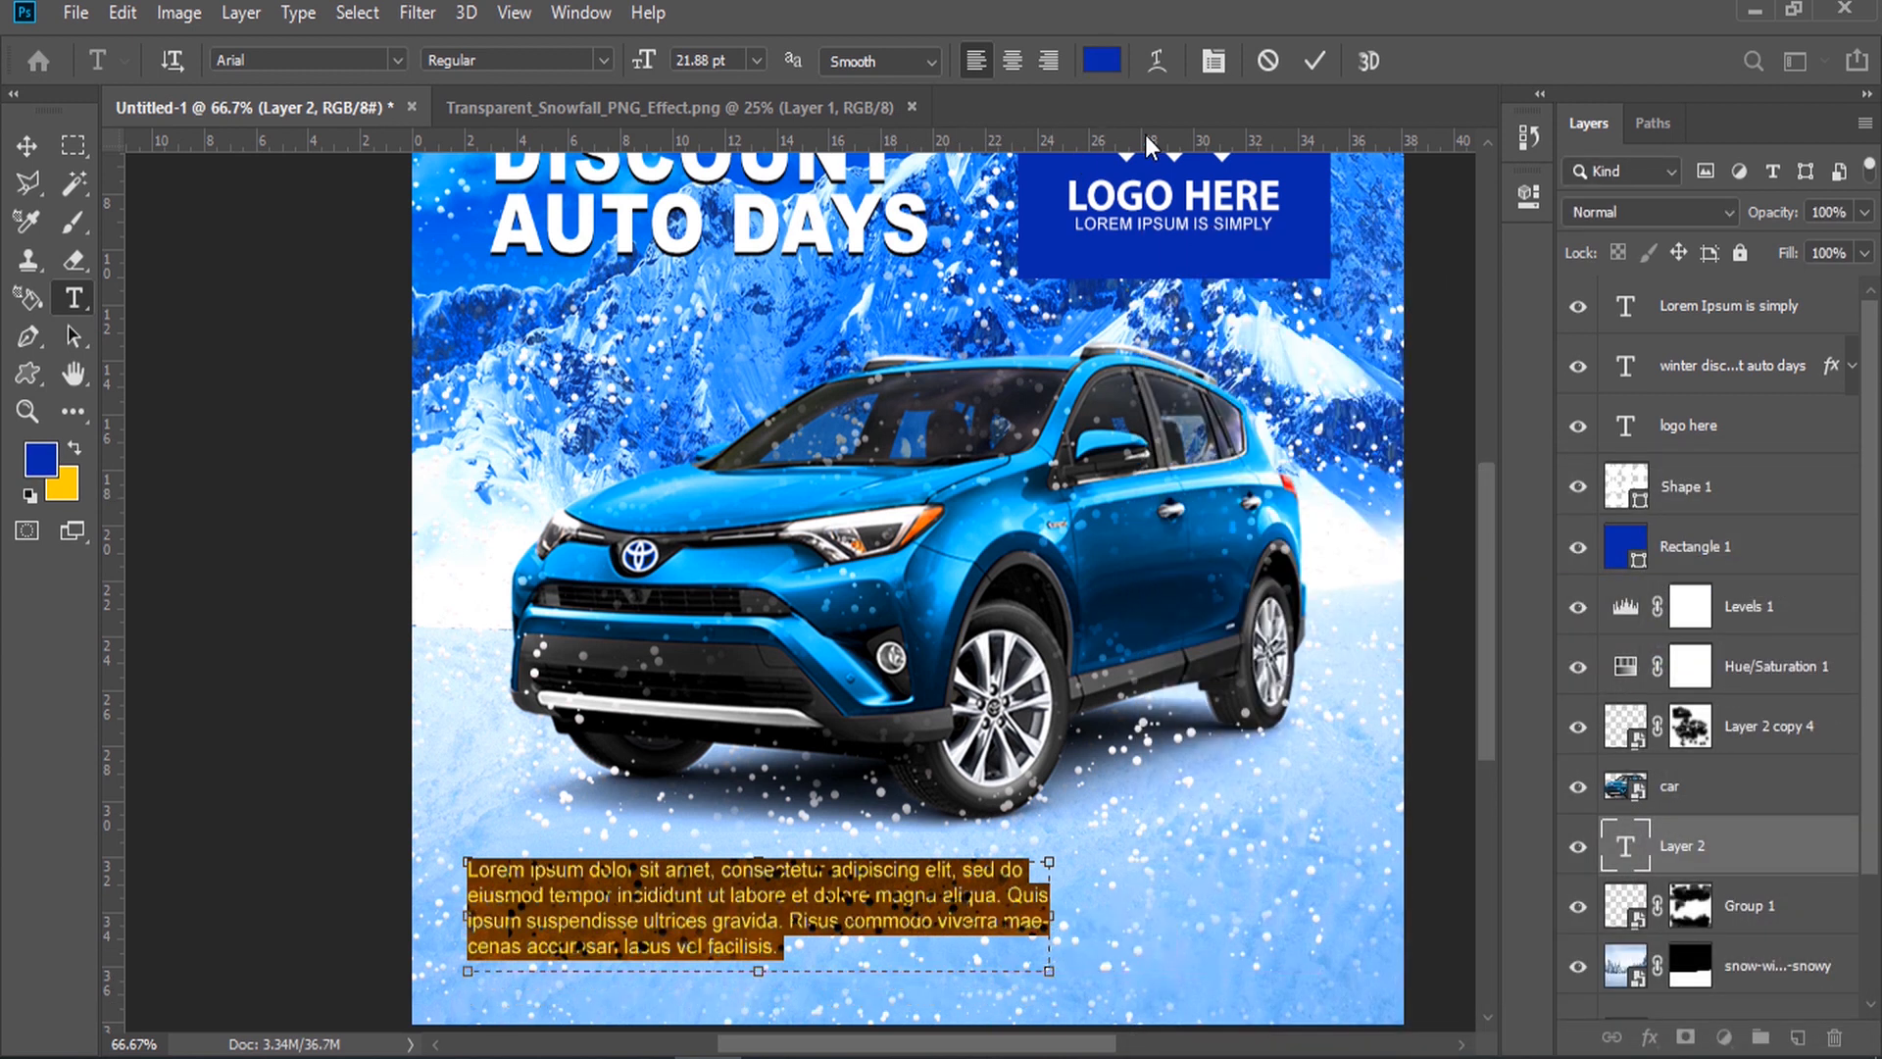
{"action": "left_click", "coordinate": [1225, 59]}
{"action": "left_click", "coordinate": [1283, 264]}
{"action": "left_click", "coordinate": [1284, 320]}
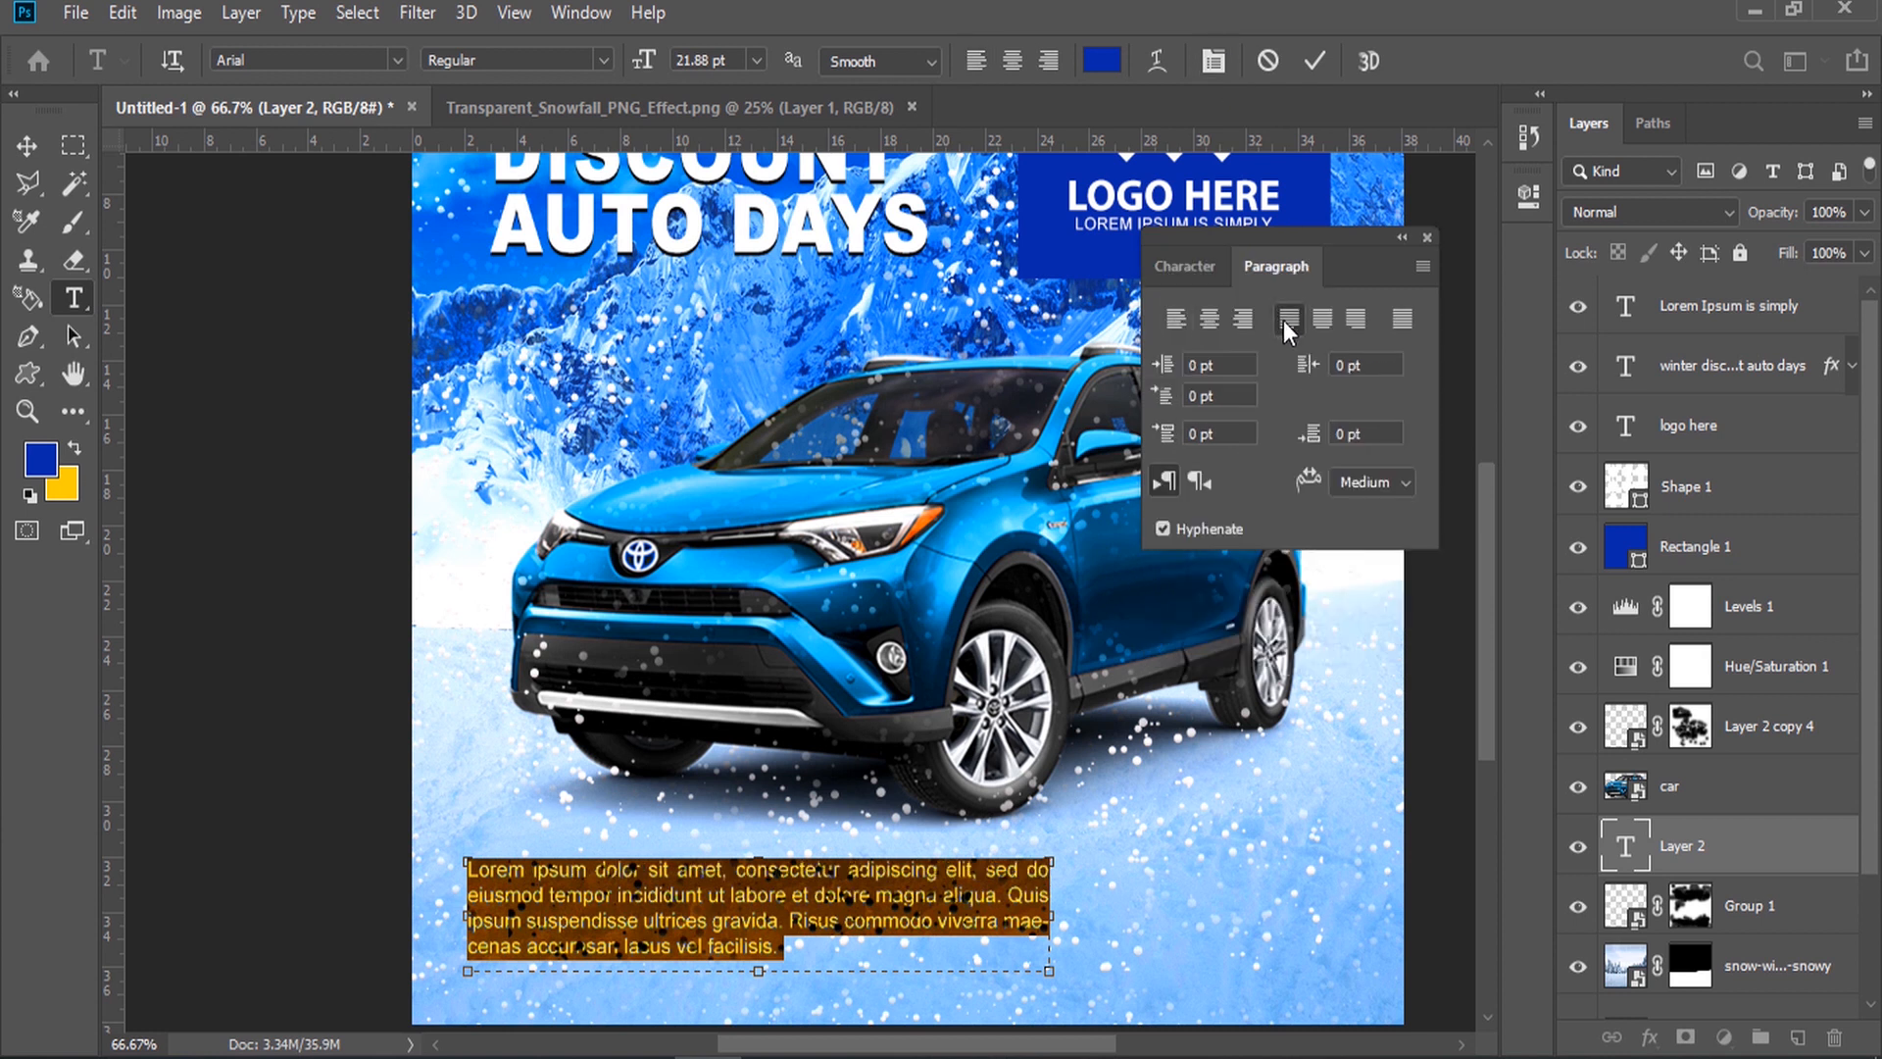
{"action": "left_click", "coordinate": [1423, 238]}
{"action": "left_click", "coordinate": [27, 147]}
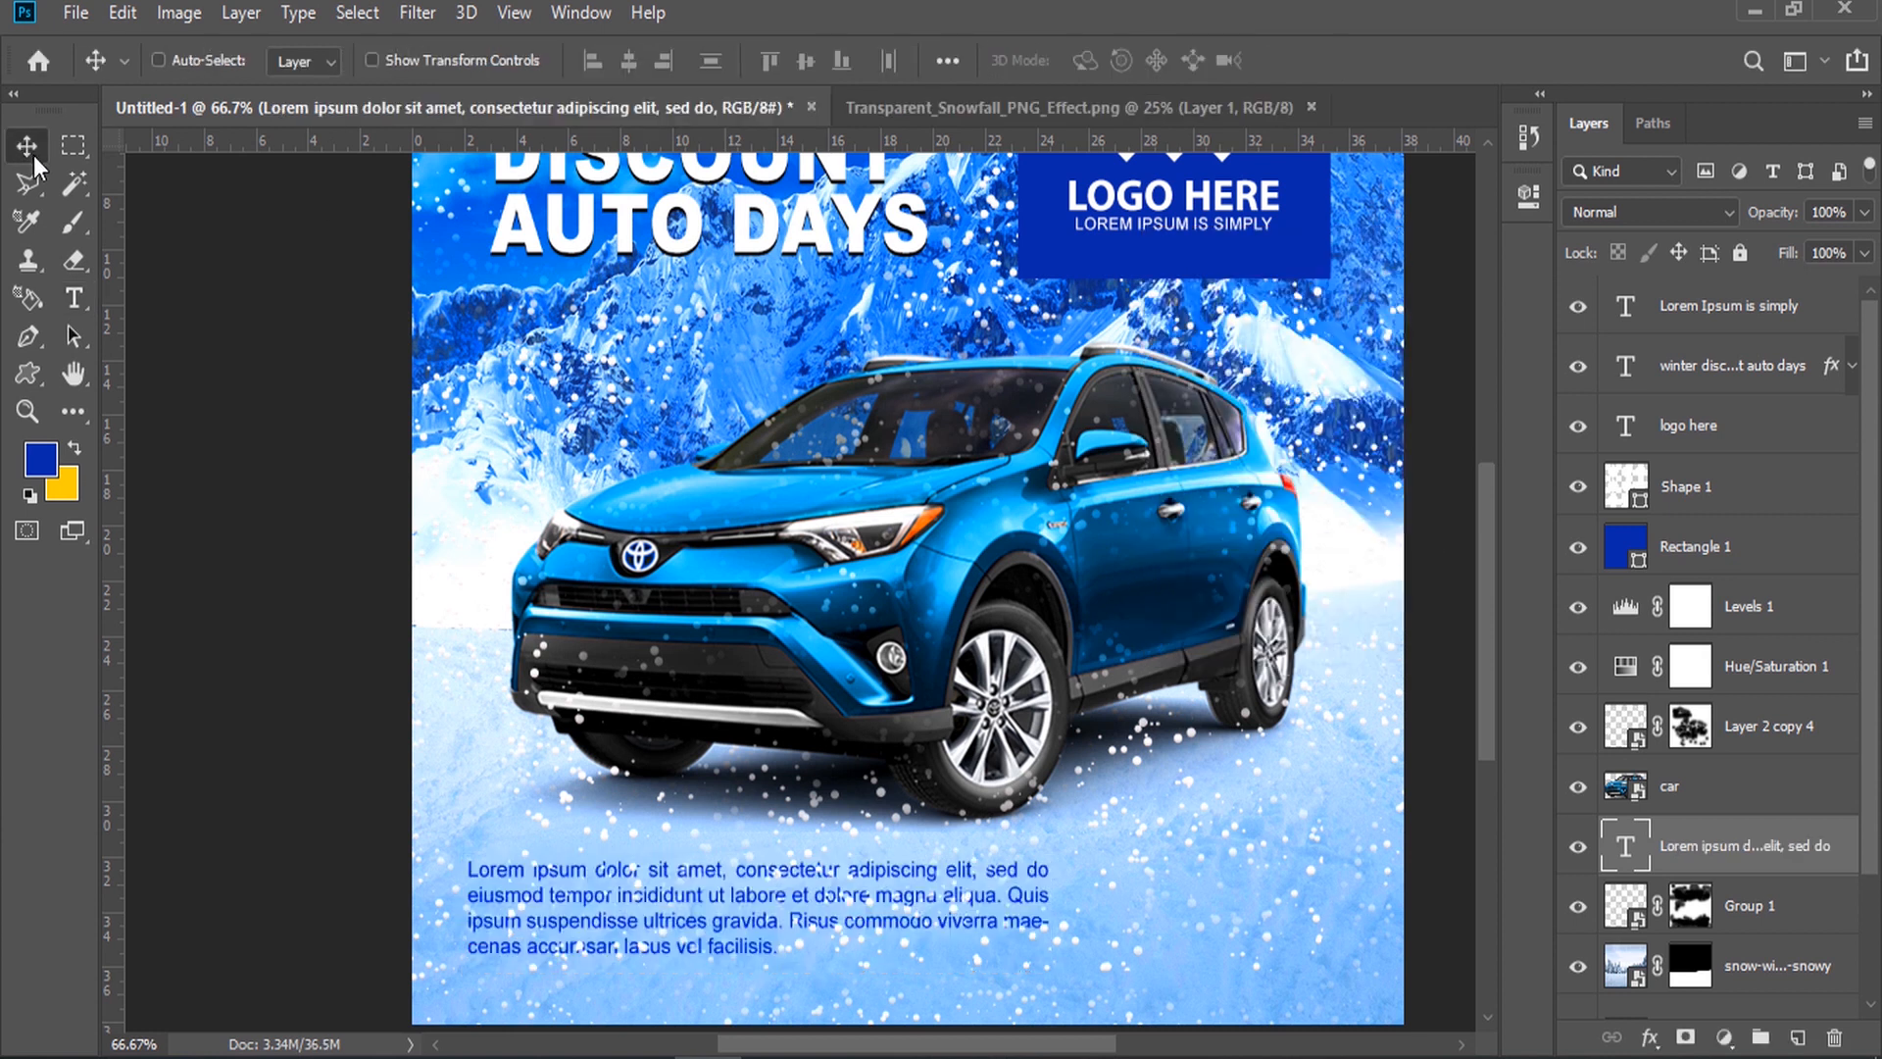
Step: Move the paragraph layer directly above Shape 1 in the layer stack and nudge the paragraph slightly down the canvas
{"action": "left_click_drag", "start_coordinate": [1711, 852], "coordinate": [1711, 466]}
{"action": "key", "text": "Down"}
{"action": "key", "text": "Down"}
{"action": "key", "text": "Down"}
{"action": "key", "text": "Down"}
{"action": "key", "text": "Down"}
{"action": "key", "text": "Down"}
{"action": "key", "text": "Down"}
{"action": "key", "text": "Down"}
{"action": "key", "text": "Down"}
{"action": "key", "text": "Down"}
{"action": "key", "text": "Down"}
{"action": "key", "text": "Down"}
{"action": "key", "text": "Down"}
{"action": "key", "text": "Down"}
{"action": "key", "text": "Down"}
{"action": "key", "text": "Down"}
{"action": "key", "text": "Down"}
{"action": "key", "text": "Down"}
{"action": "key", "text": "Down"}
{"action": "key", "text": "Down"}
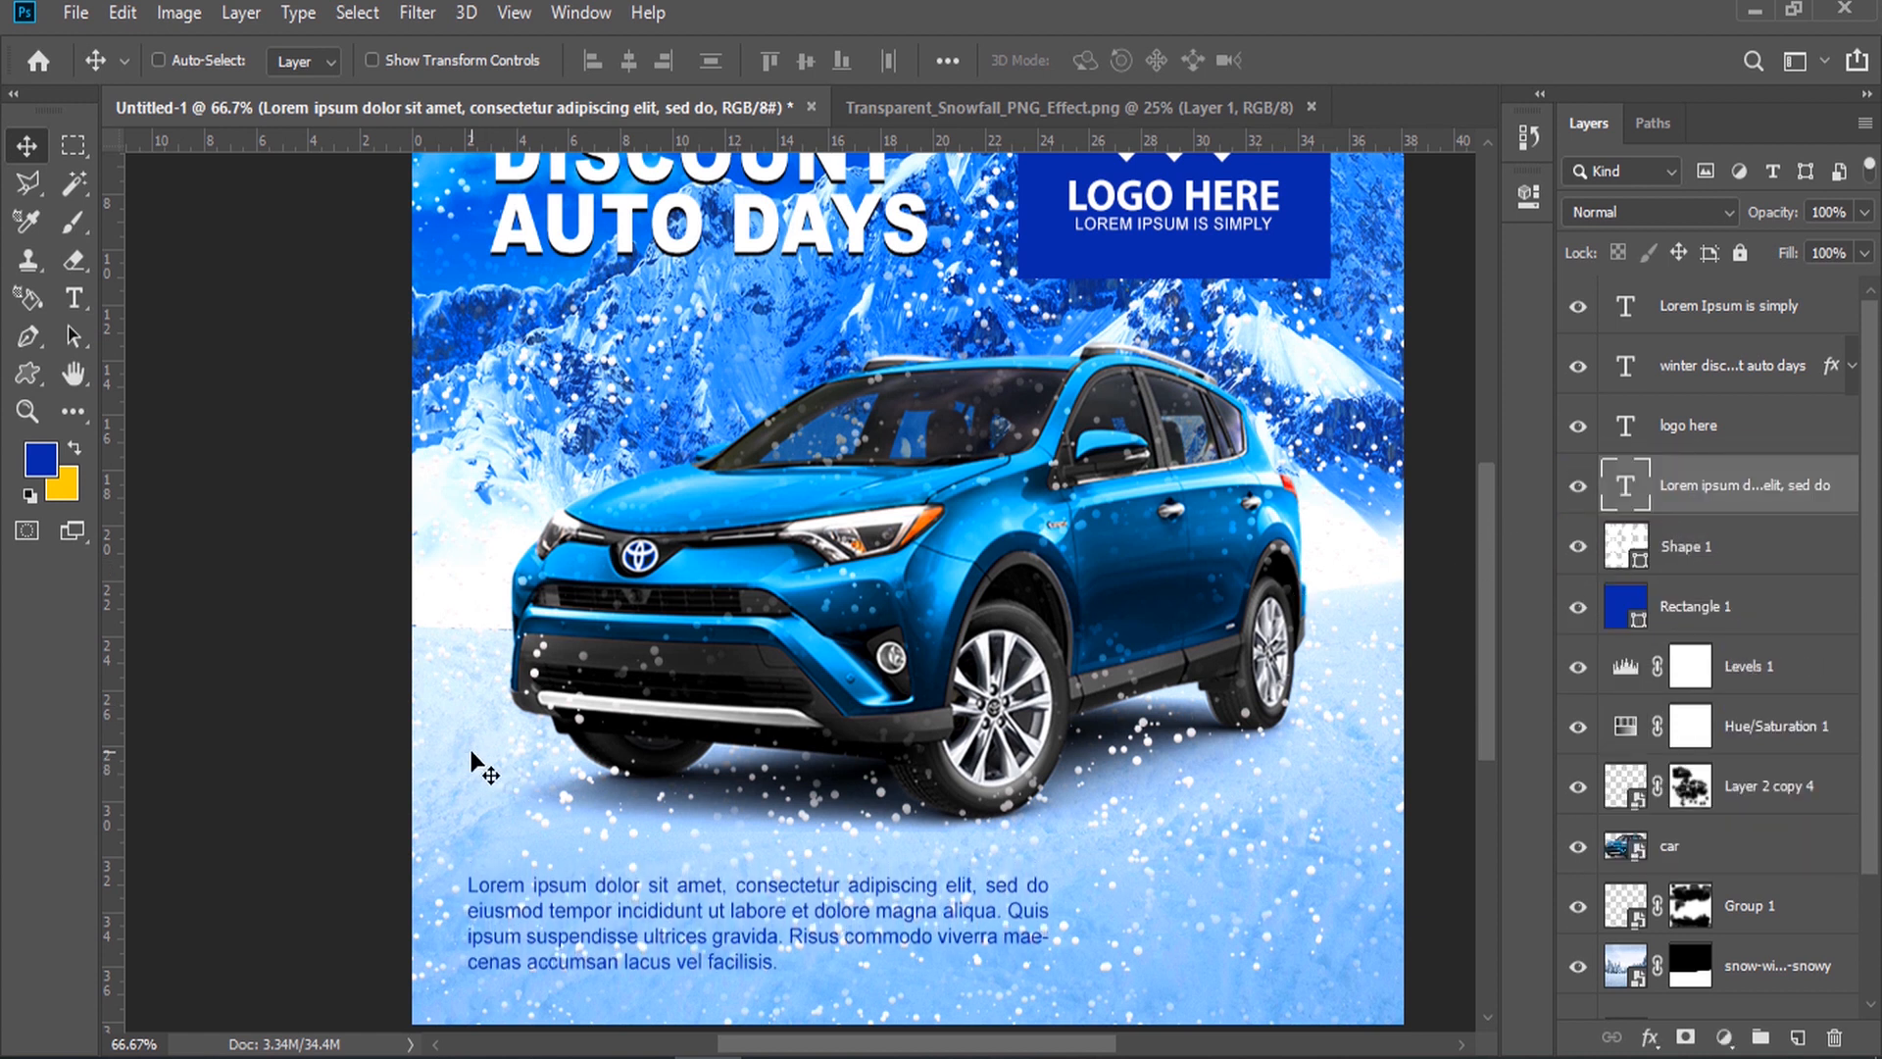
{"action": "key", "text": "Down"}
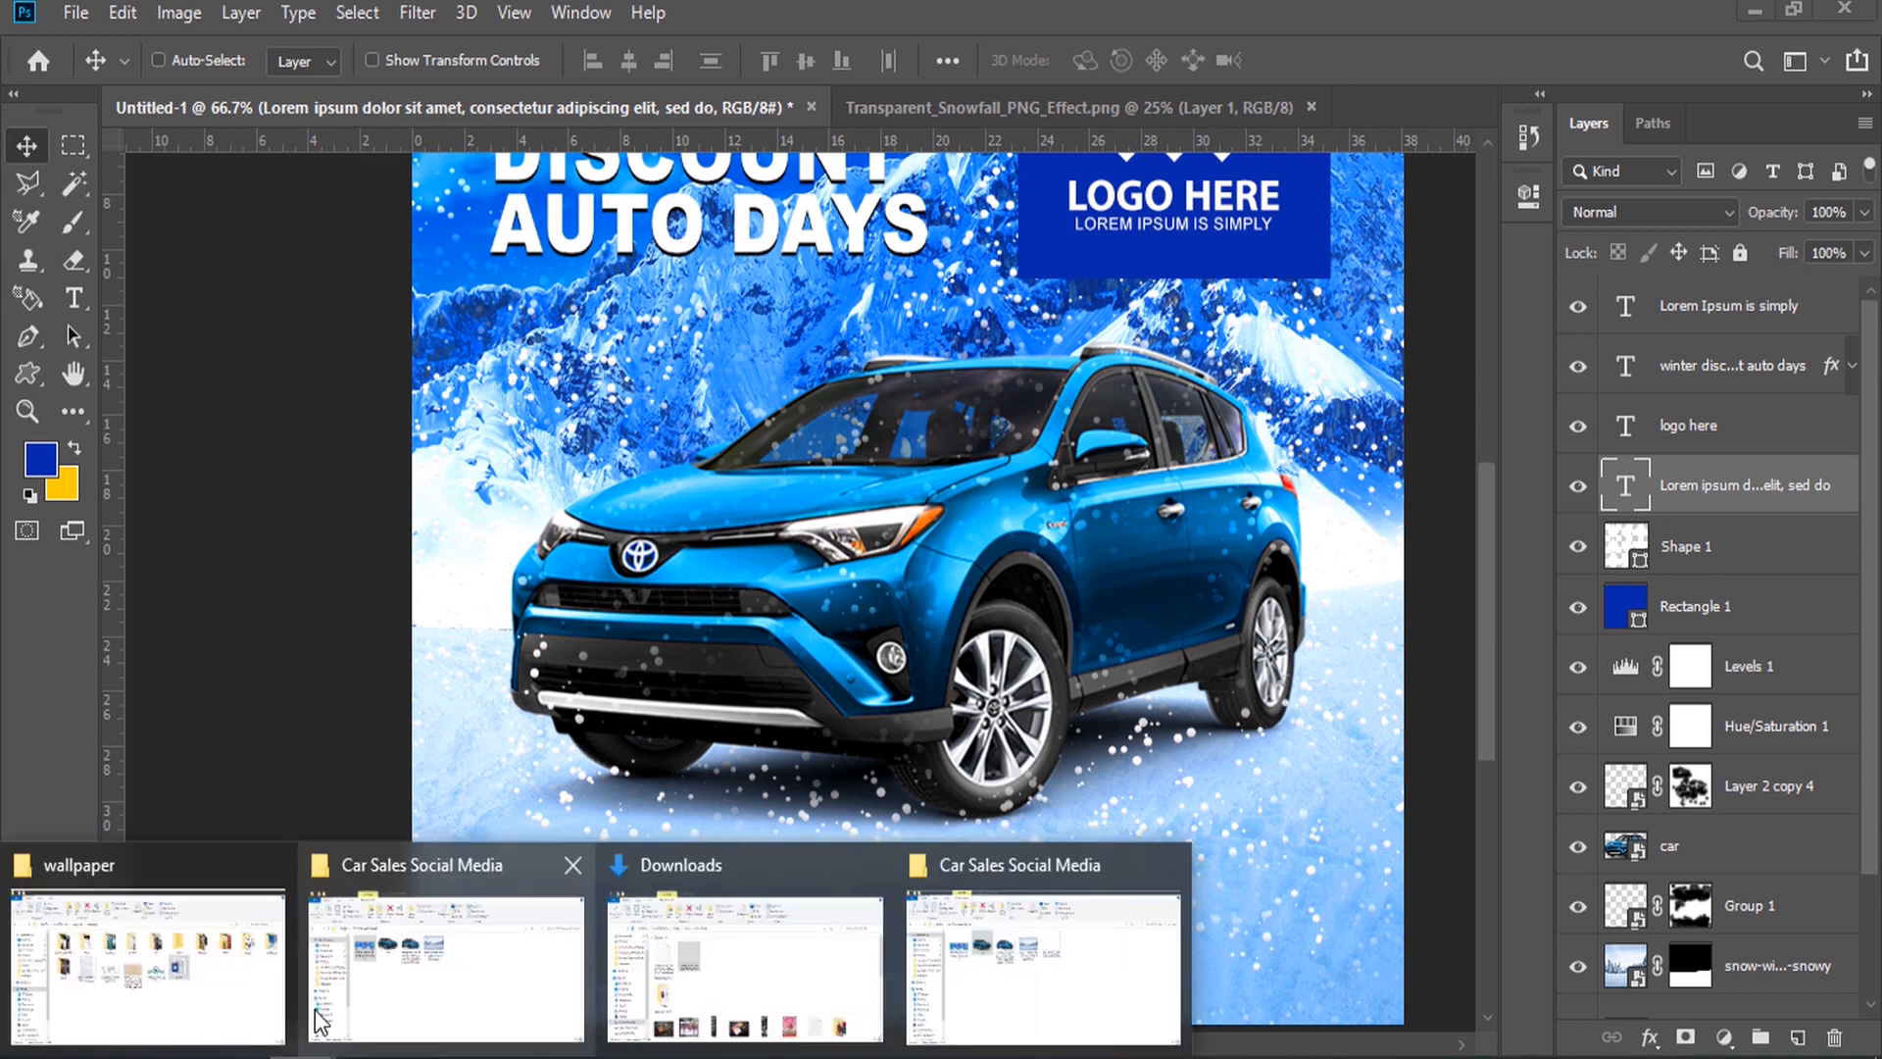
Step: Place the QR code image f621f61ff6_50038379_codeqr-futura from the logos folder, scaled down in the poster's lower-right corner beside the paragraph
{"action": "mouse_move", "coordinate": [525, 959]}
{"action": "left_click", "coordinate": [147, 965]}
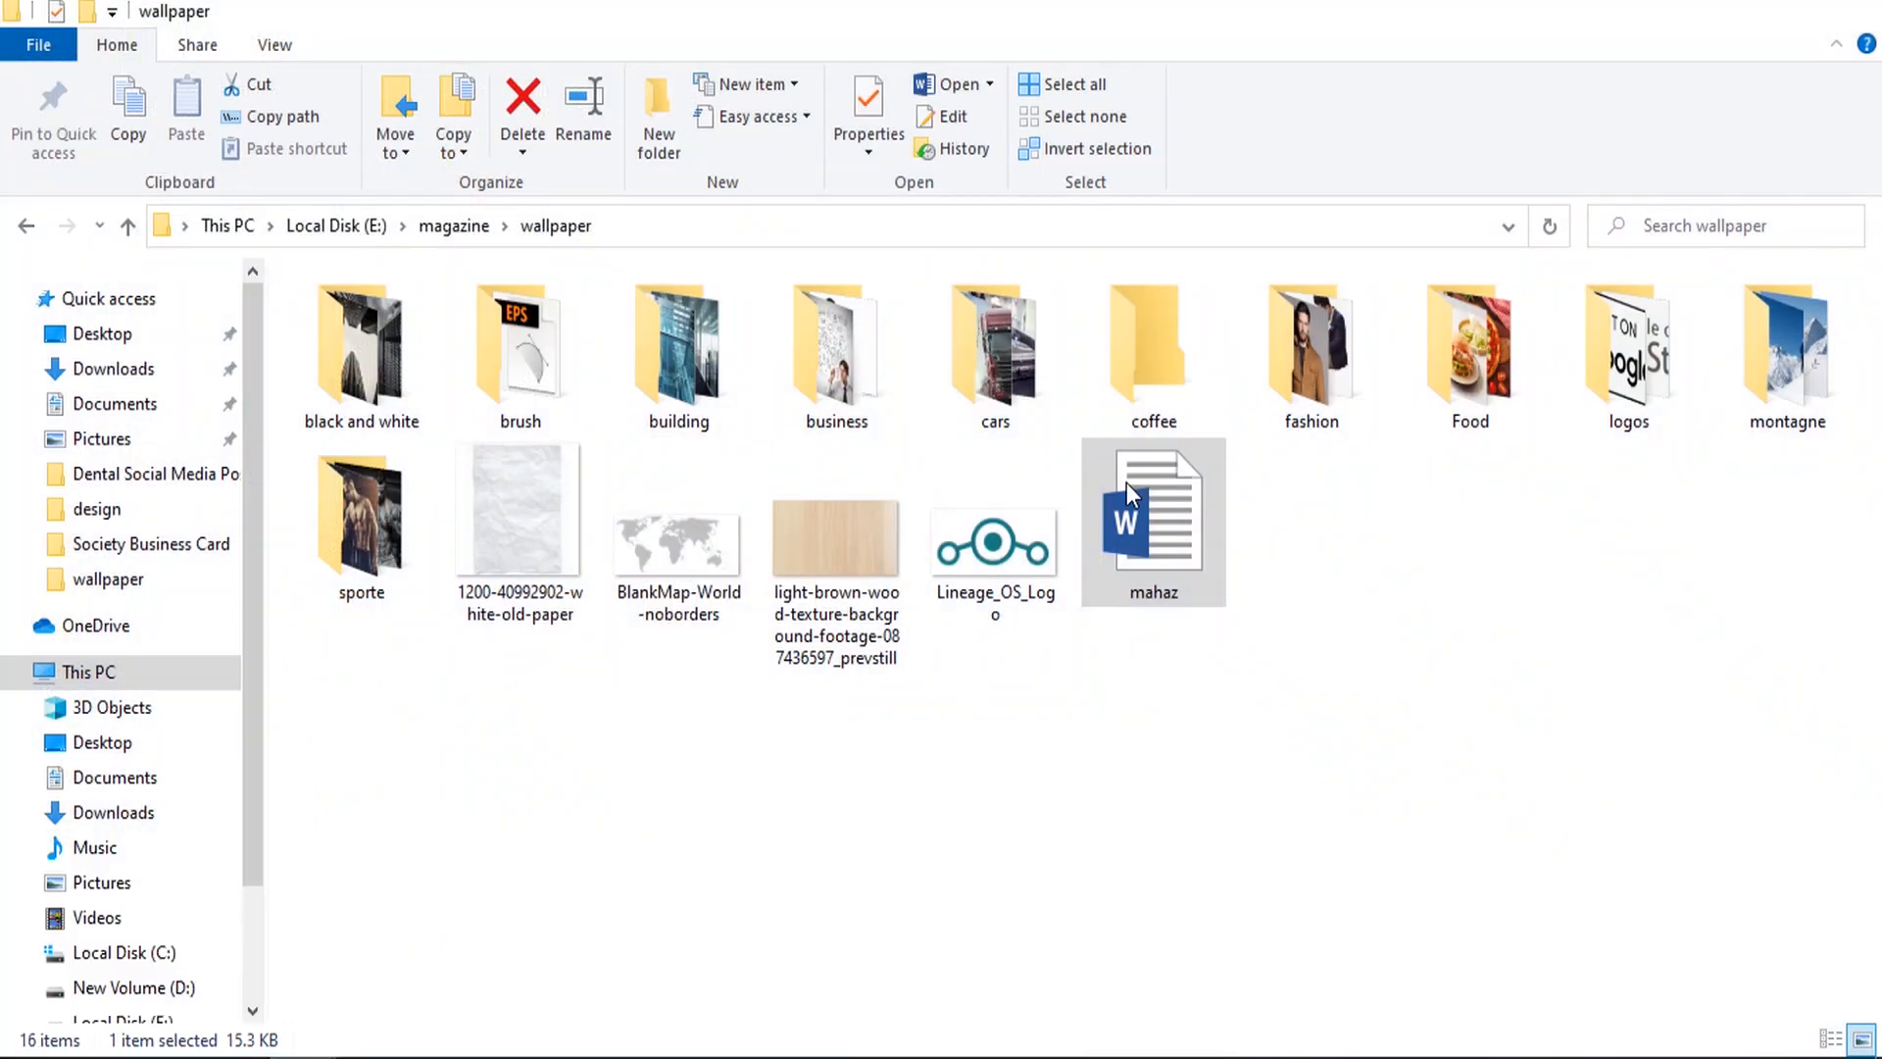
{"action": "double_click", "coordinate": [1627, 363]}
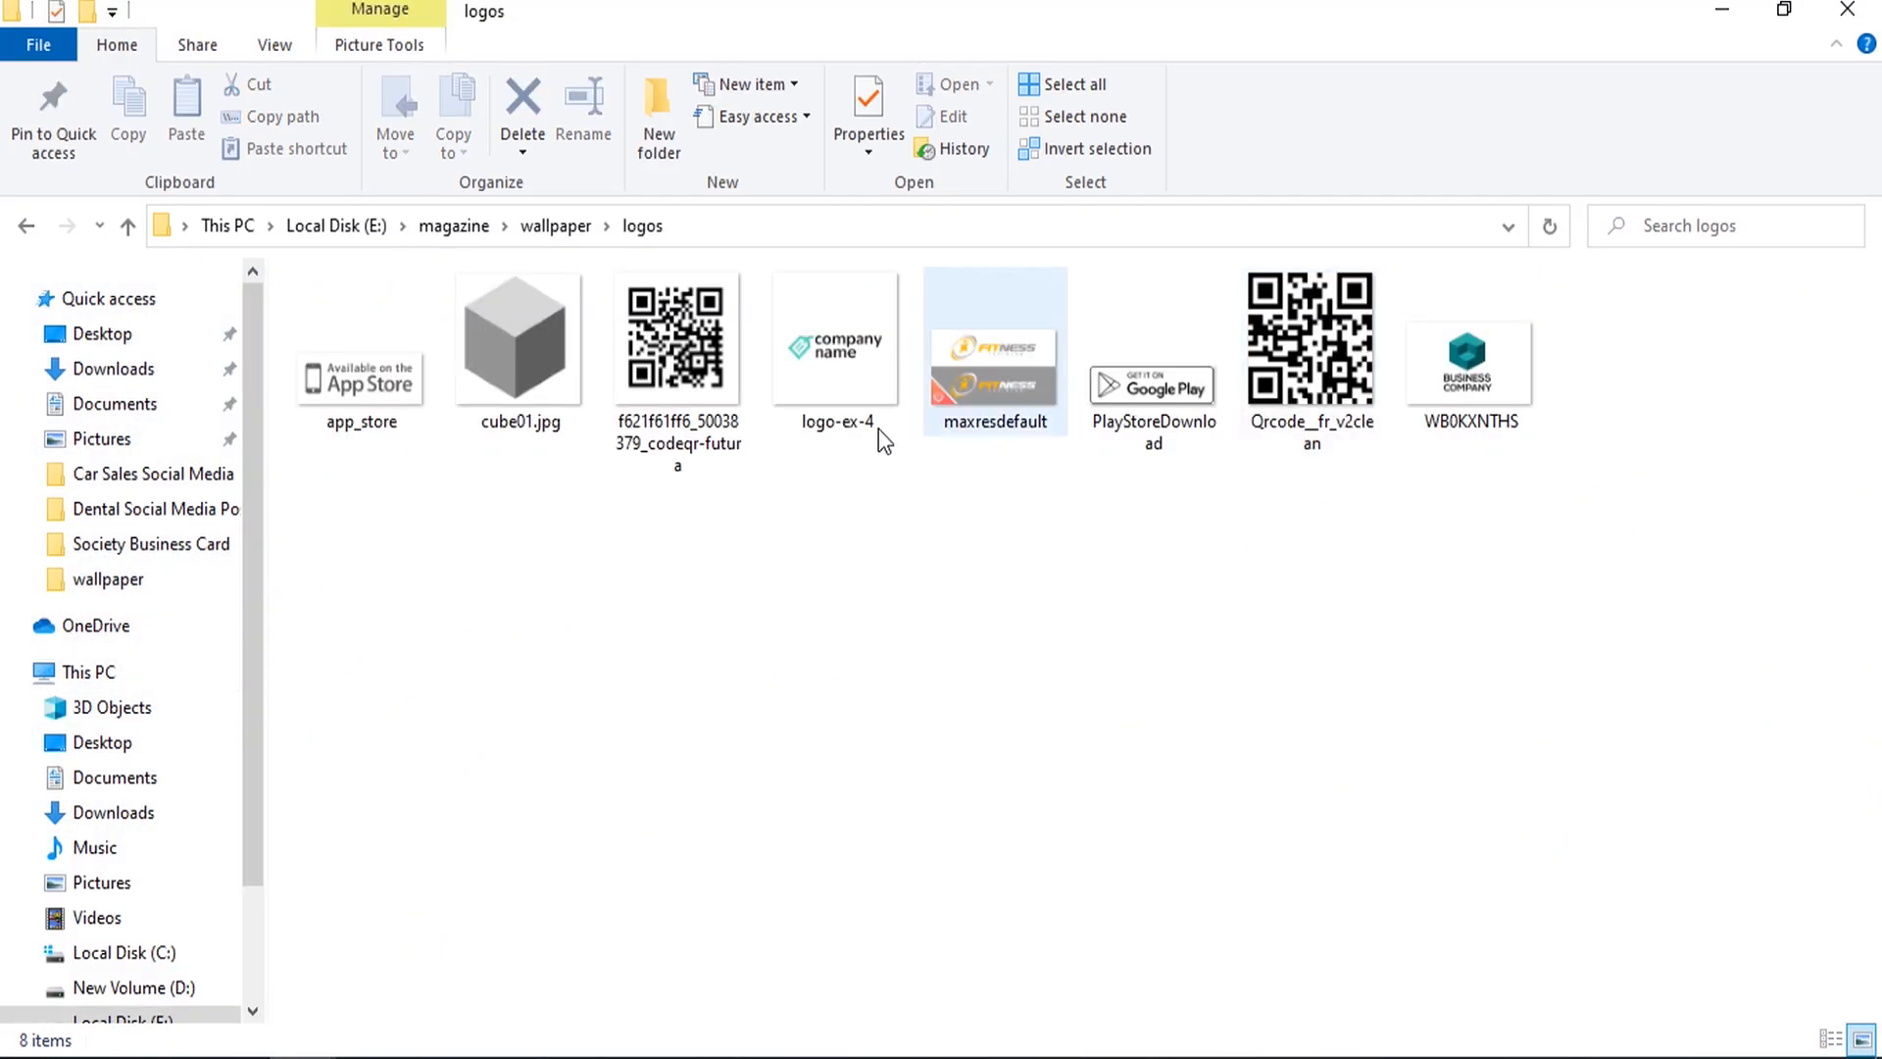
{"action": "left_click_drag", "start_coordinate": [702, 377], "coordinate": [912, 586]}
{"action": "key", "text": "Return"}
{"action": "left_click_drag", "start_coordinate": [902, 652], "coordinate": [1273, 926]}
{"action": "left_click", "coordinate": [513, 12]}
{"action": "left_click", "coordinate": [685, 252]}
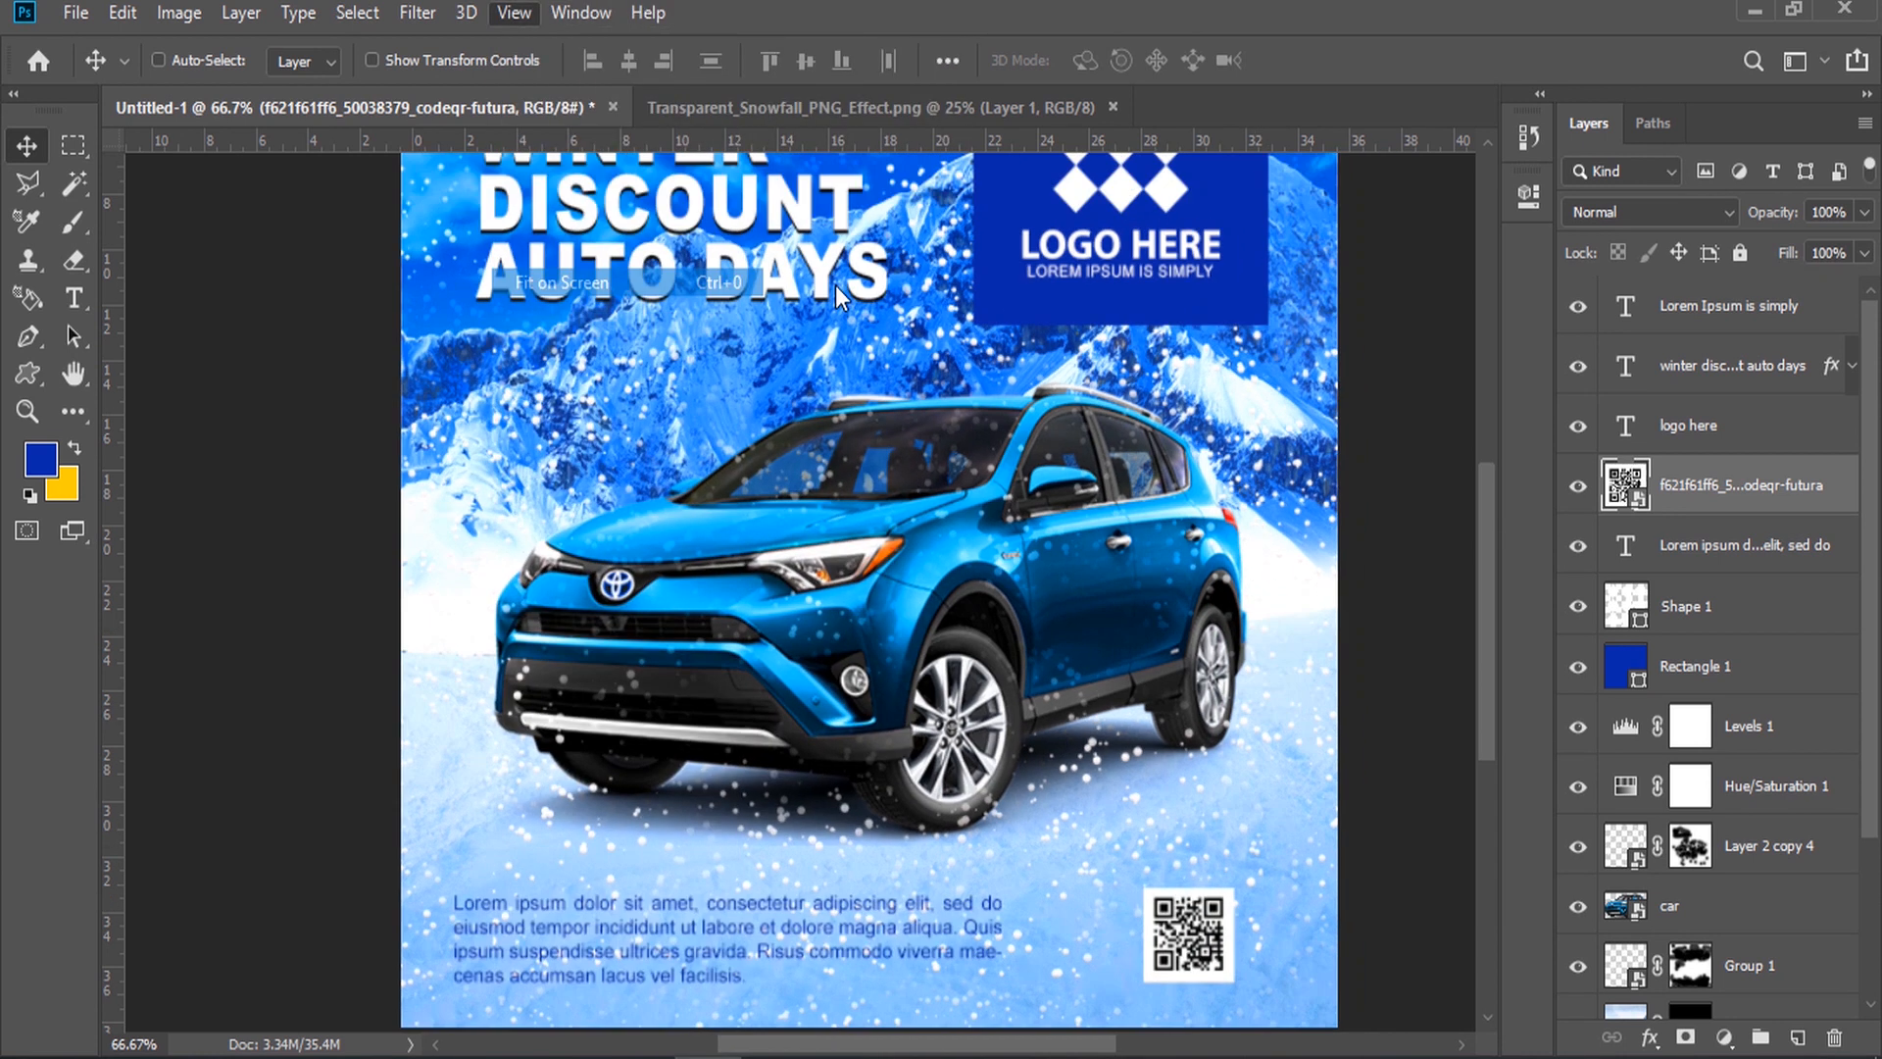